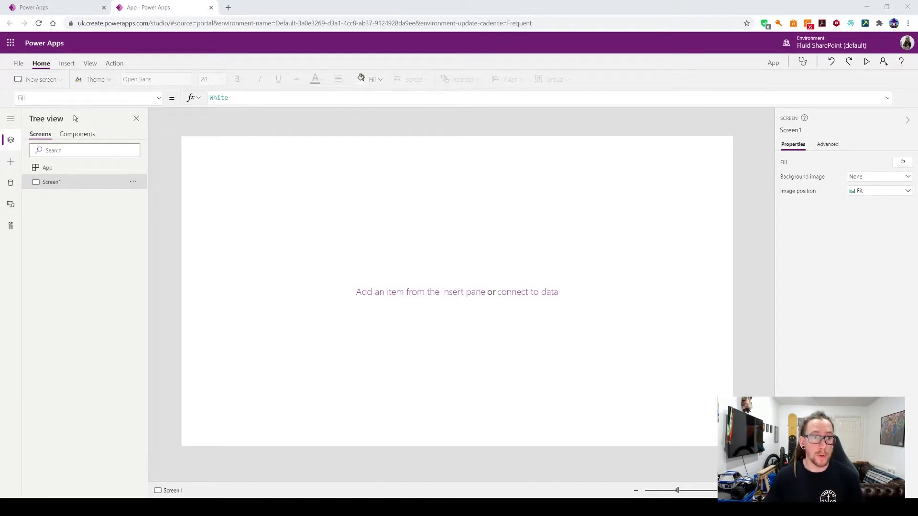
# - Insert a label and stretch it across the full width of the screen's top edge, about 1366 by 110
pyautogui.click(67, 64)
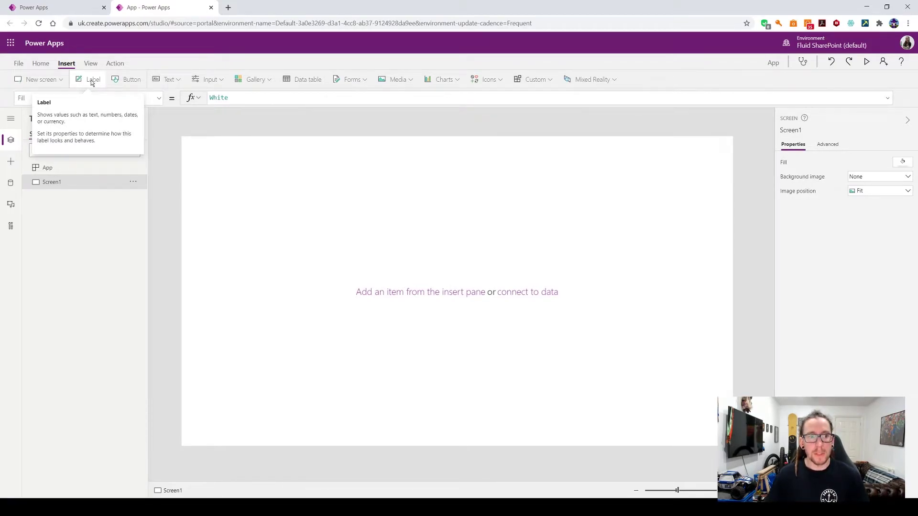
pyautogui.click(92, 82)
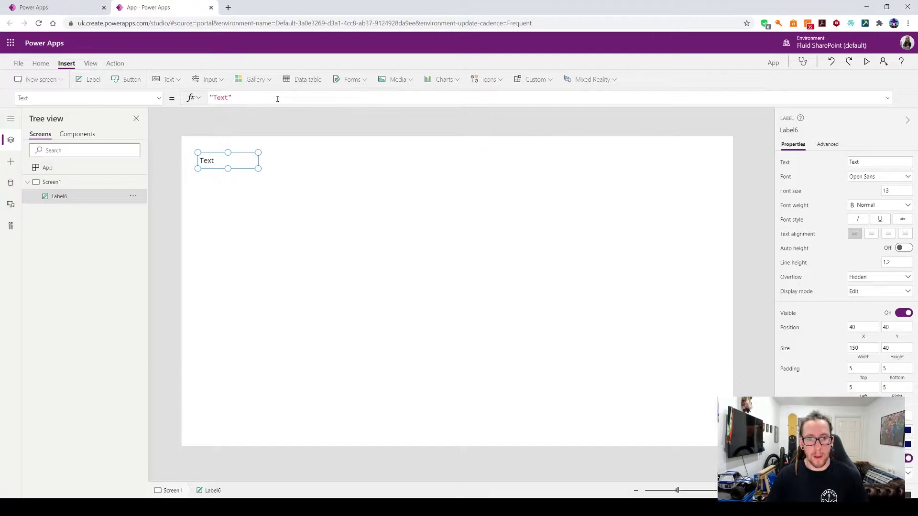
pyautogui.moveTo(238, 158); pyautogui.dragTo(190, 138)
pyautogui.moveTo(242, 151); pyautogui.dragTo(748, 185)
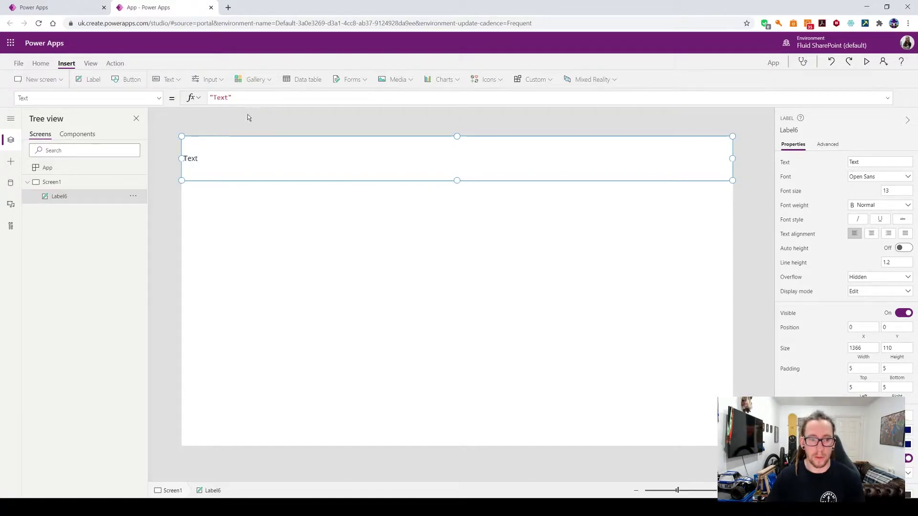
# - Format the header label with a blue RGBA(56, 96, 178, 1) fill, white text and font size 20
pyautogui.click(41, 64)
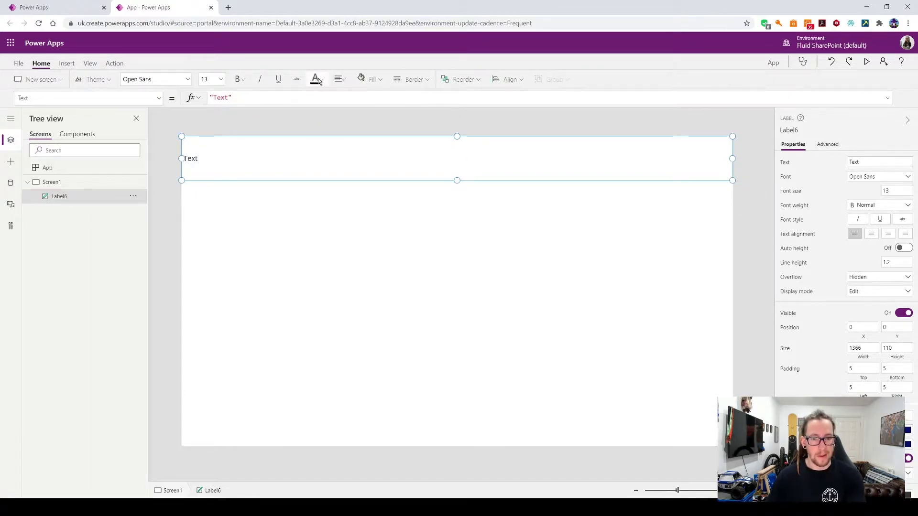
pyautogui.click(372, 80)
pyautogui.click(378, 126)
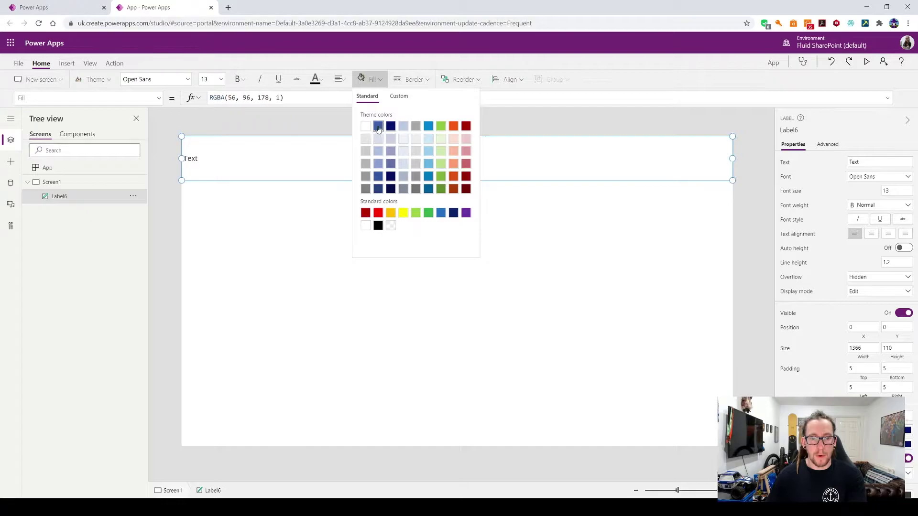
pyautogui.click(315, 79)
pyautogui.click(322, 125)
pyautogui.click(220, 79)
pyautogui.click(205, 184)
pyautogui.click(342, 249)
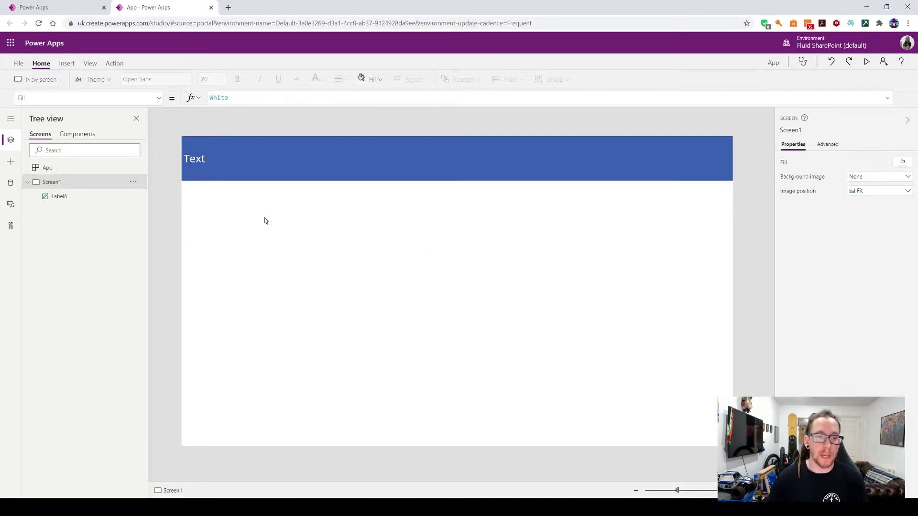
# - Shrink the header label to about 389 by 92 and move it to about X 0, Y 80
pyautogui.press('Tab')
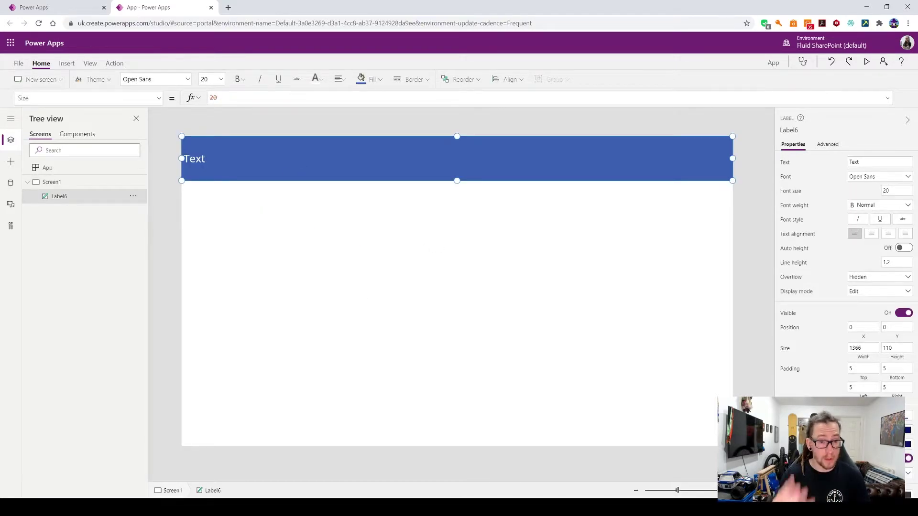
pyautogui.moveTo(732, 181); pyautogui.dragTo(376, 288)
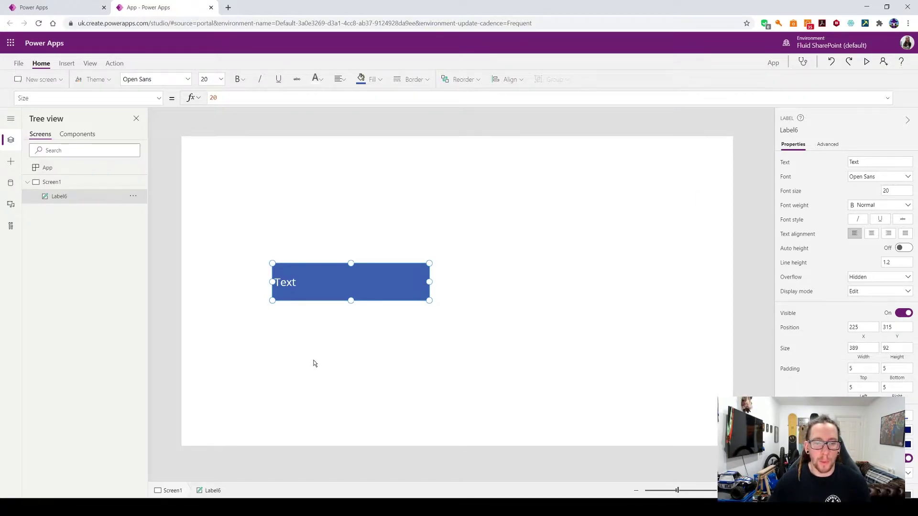
pyautogui.click(861, 328)
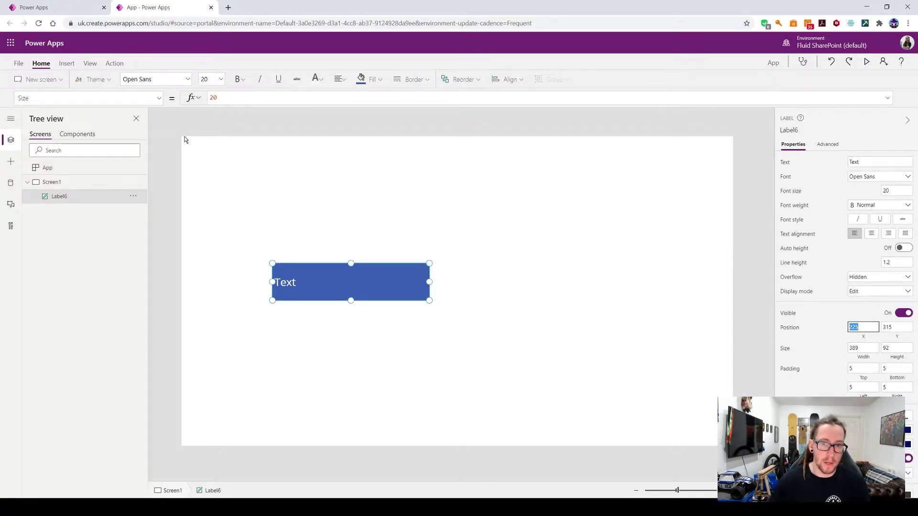
pyautogui.moveTo(355, 285); pyautogui.dragTo(273, 187)
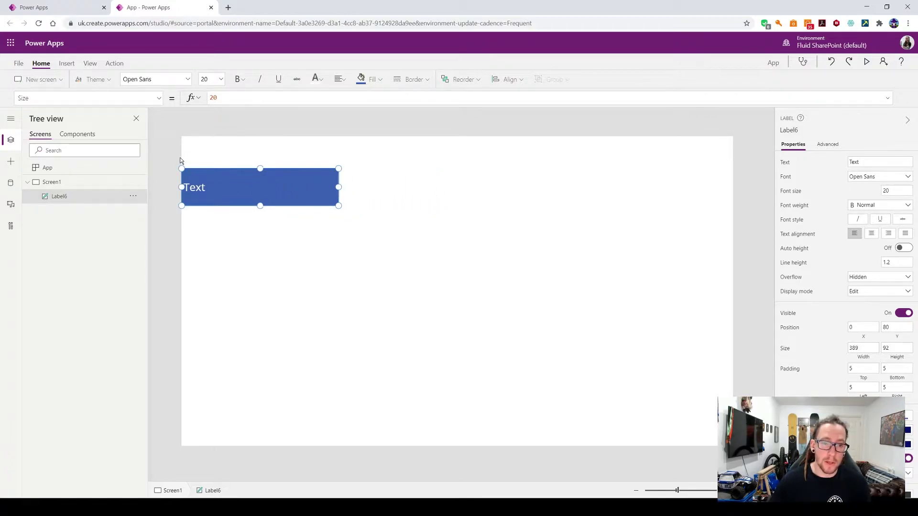
# - Narrow the label to about 83 wide and move it to about X 985, Y 420
pyautogui.moveTo(209, 182); pyautogui.dragTo(436, 128)
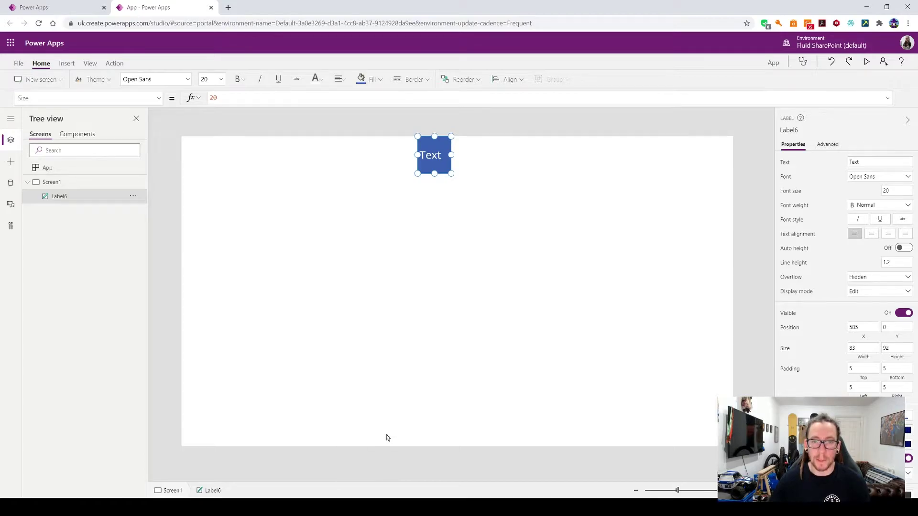
pyautogui.moveTo(432, 149); pyautogui.dragTo(596, 321)
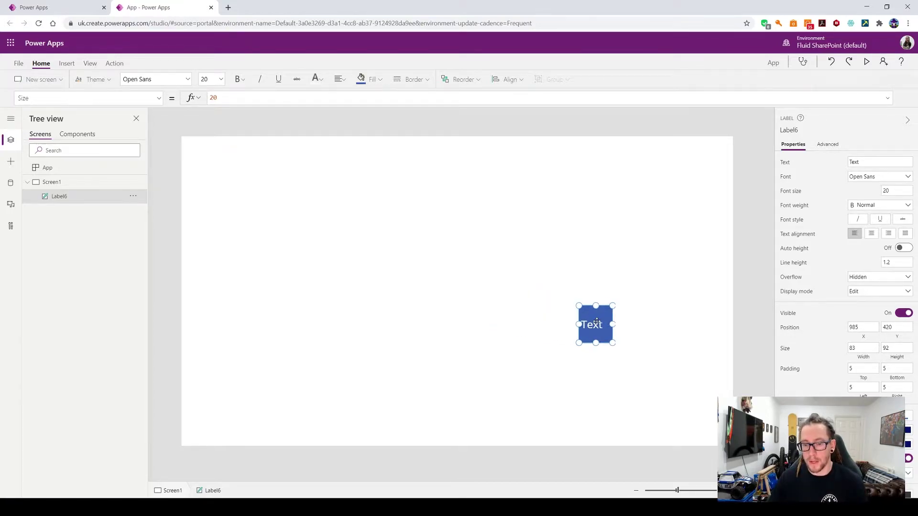
pyautogui.click(182, 336)
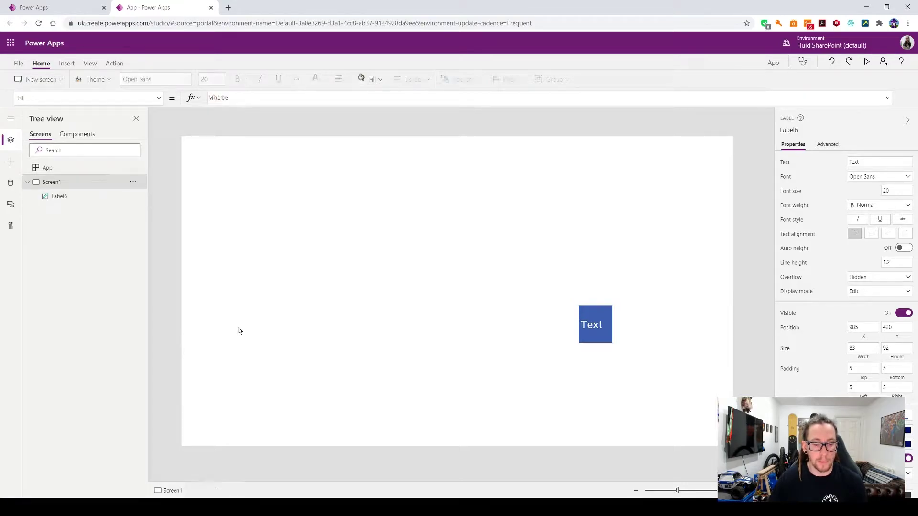
# - Enlarge the label to about 469 by 106 and reposition it at about X 160, Y 210
pyautogui.click(578, 325)
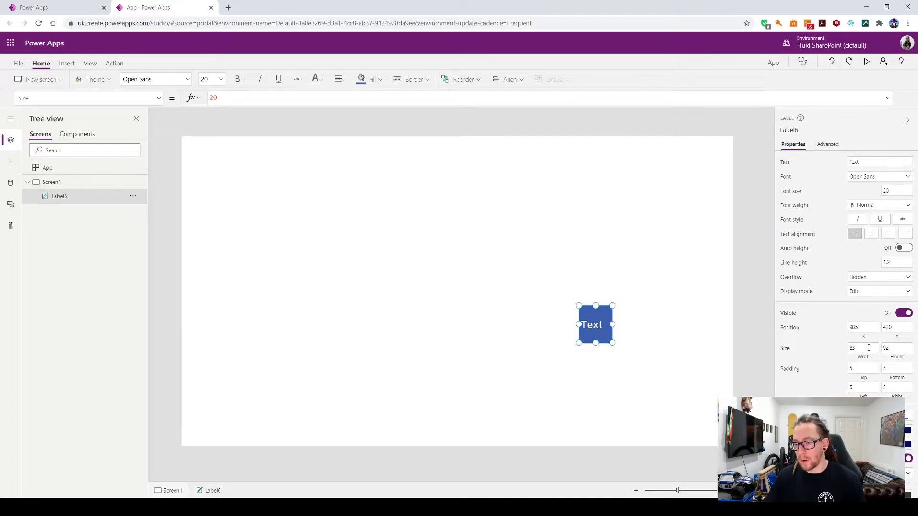
pyautogui.moveTo(610, 340); pyautogui.dragTo(552, 302)
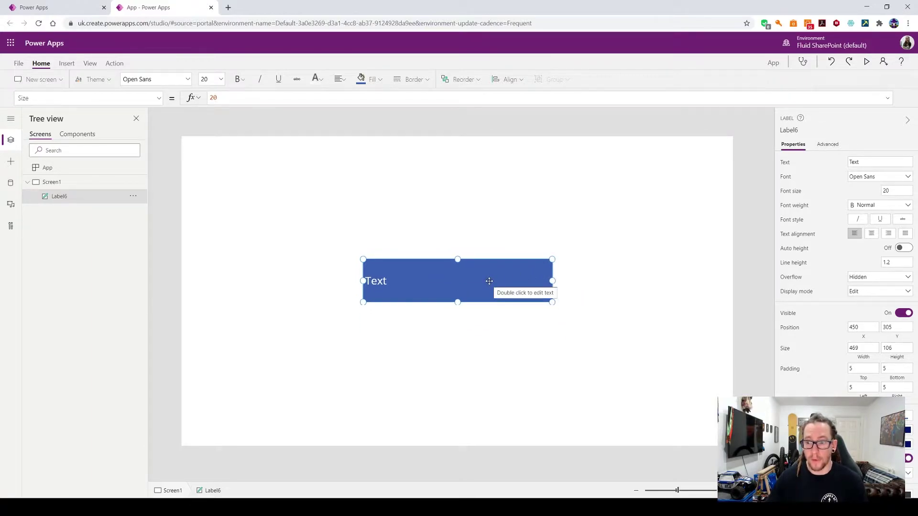
pyautogui.moveTo(502, 283); pyautogui.dragTo(385, 246)
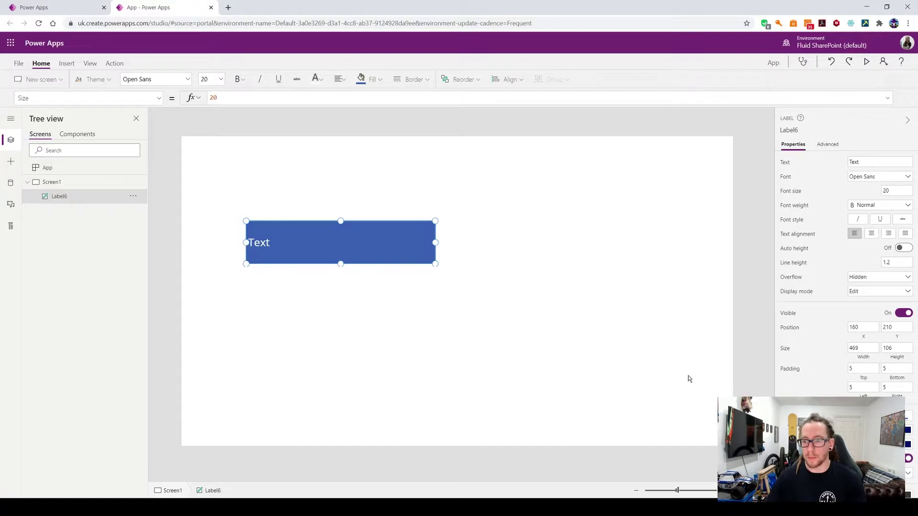
# - Set the label's size to a width of 500 and a height of 100
pyautogui.click(869, 349)
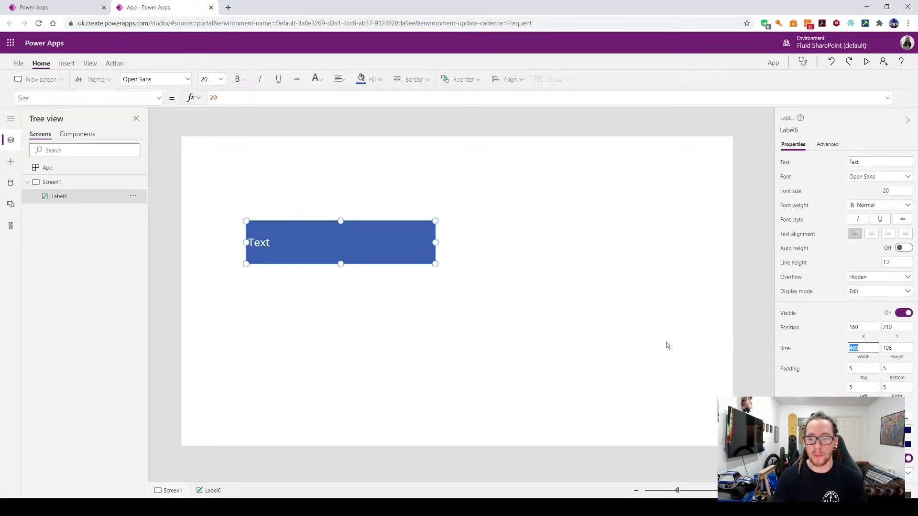
pyautogui.write('500')
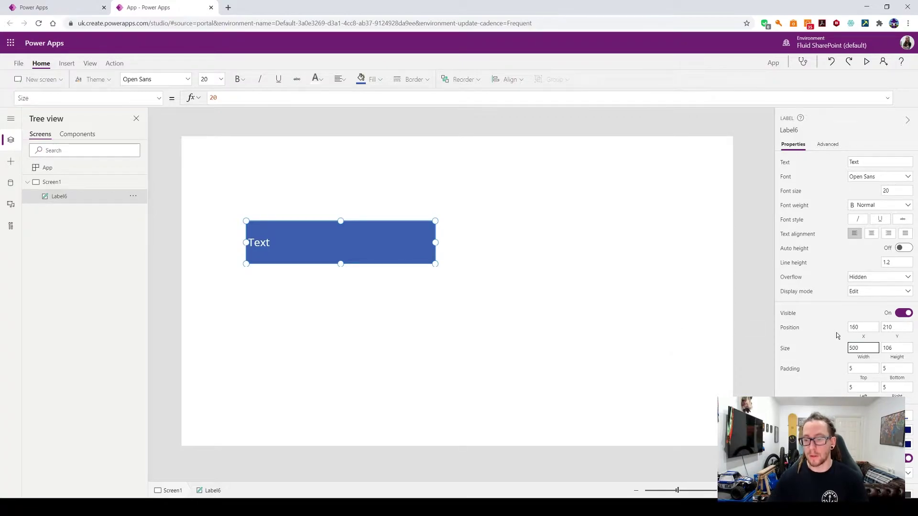
pyautogui.click(902, 347)
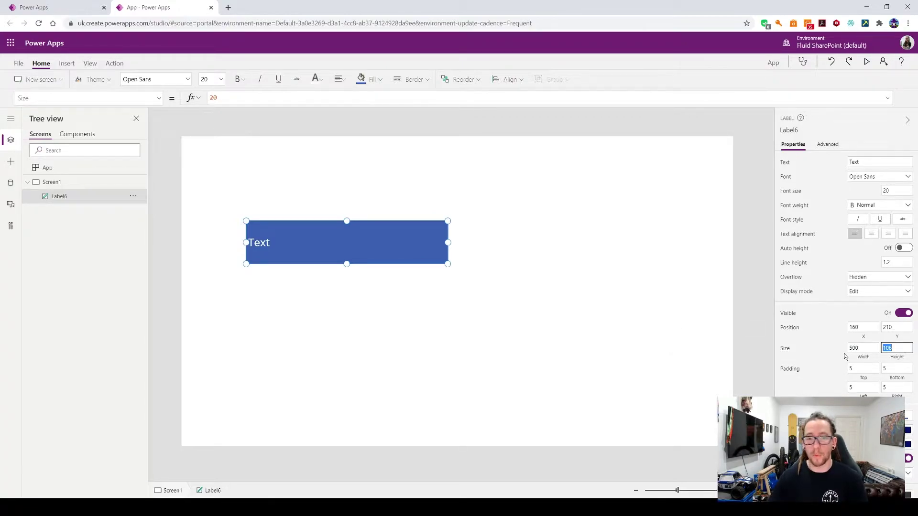
pyautogui.write('10')
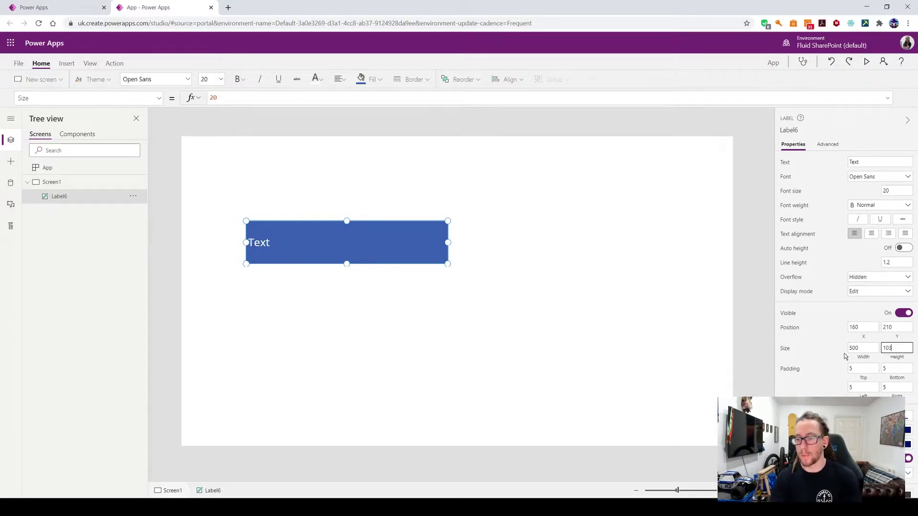
pyautogui.press('BackSpace')
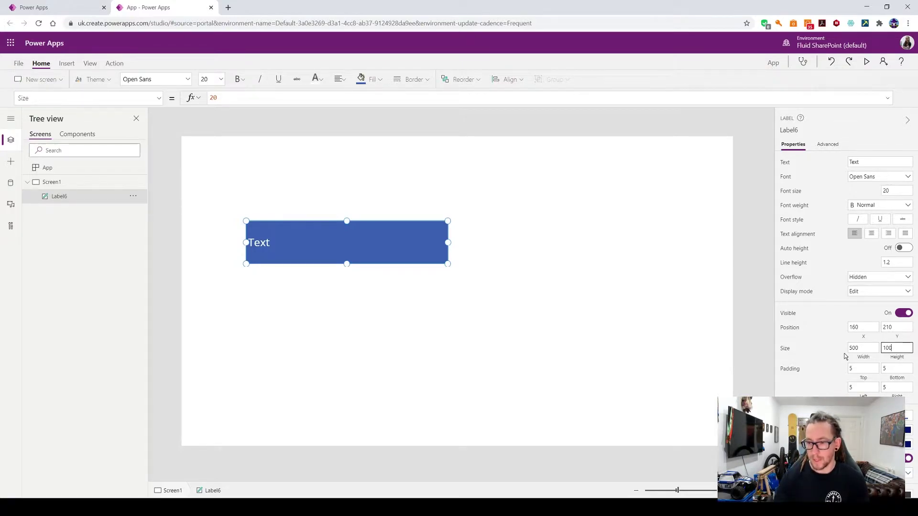
# - Change the label's width to 550
pyautogui.click(872, 346)
pyautogui.write('5')
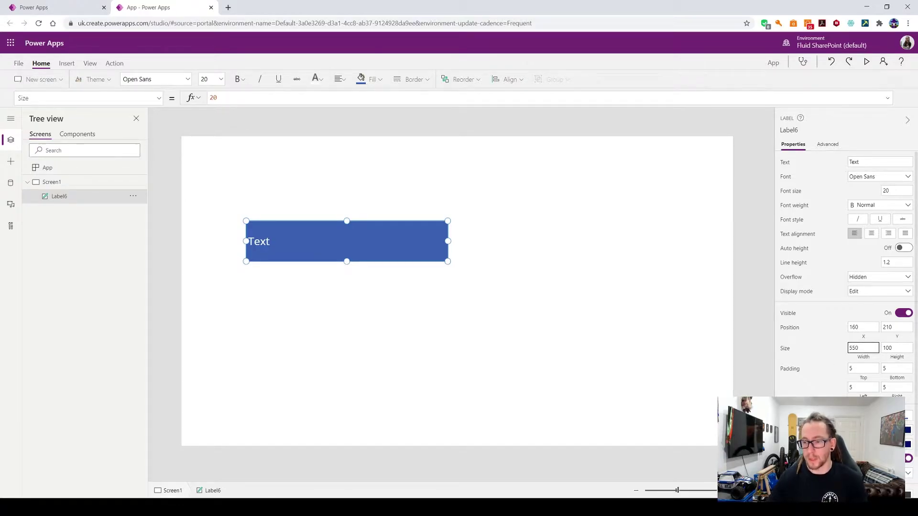
pyautogui.click(594, 326)
pyautogui.click(380, 251)
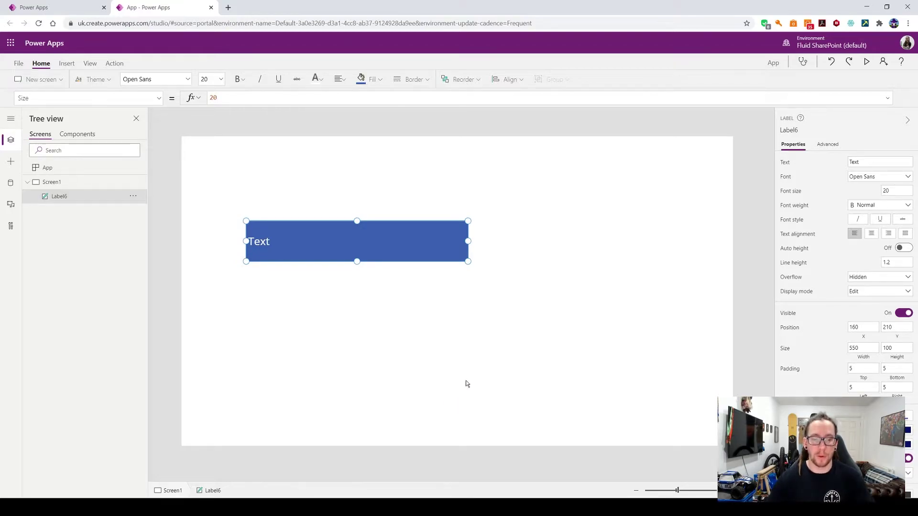
# - Set the label's position to X 0 and Y 0 so it sits in the screen's upper-left corner
pyautogui.click(860, 327)
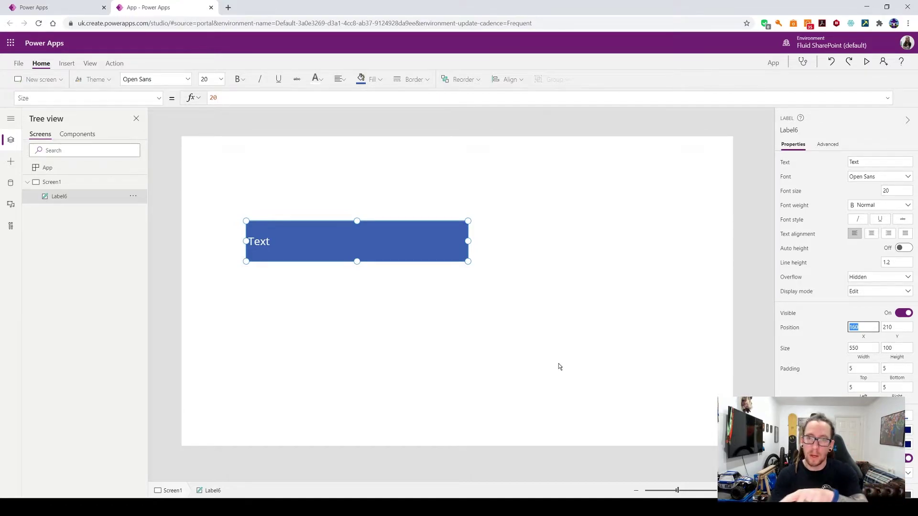
pyautogui.write('0')
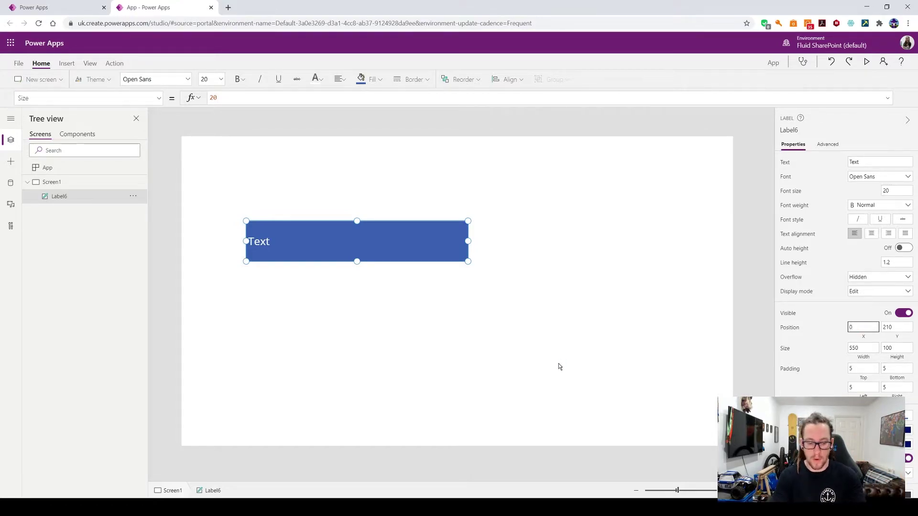
pyautogui.press('Tab')
pyautogui.write('0')
pyautogui.click(520, 367)
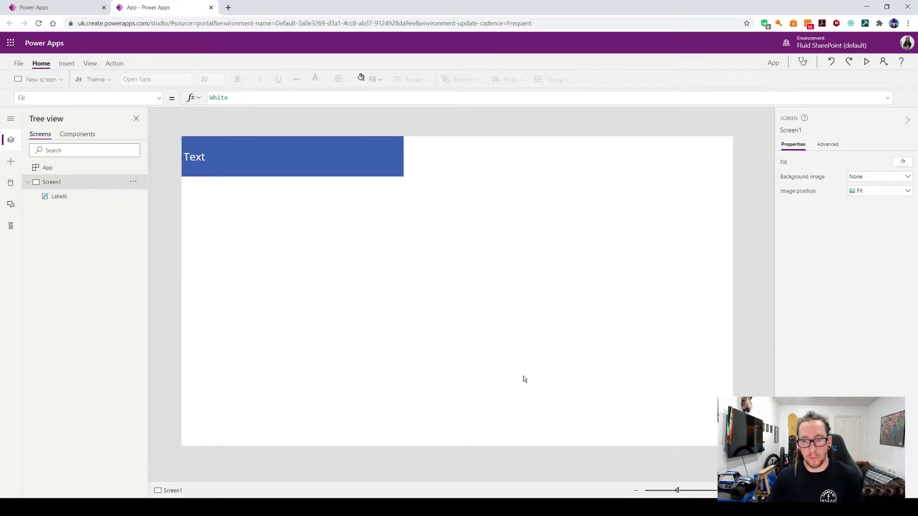
# - Stretch the label's right edge to a width of about 880, and shrink it back to about 552
pyautogui.click(300, 169)
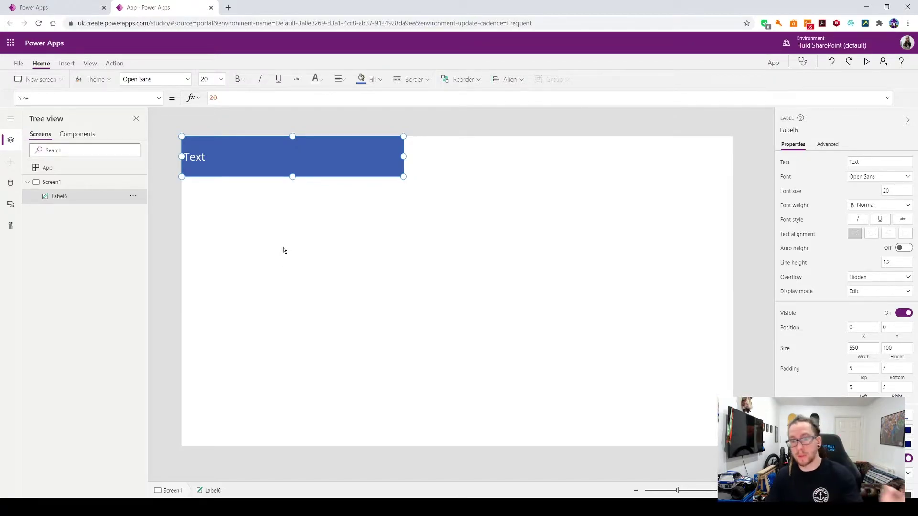
pyautogui.moveTo(404, 157); pyautogui.dragTo(537, 156)
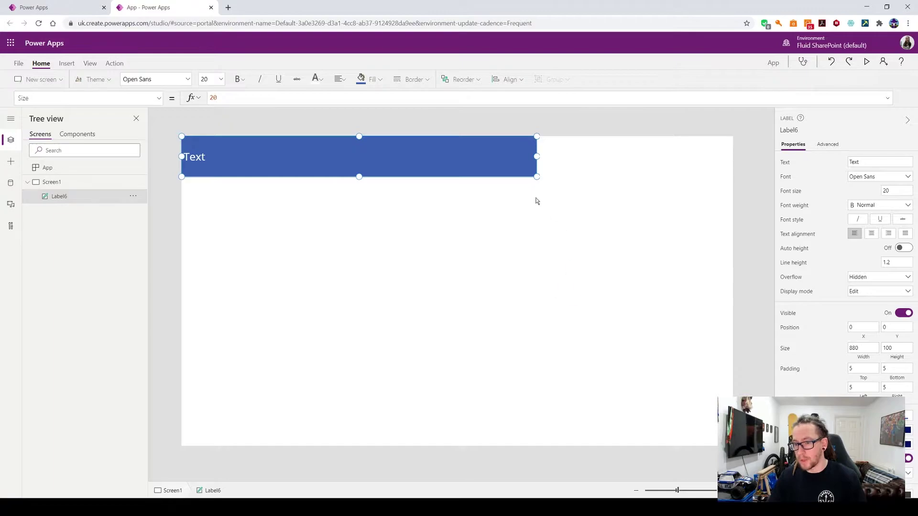
pyautogui.moveTo(538, 155); pyautogui.dragTo(404, 157)
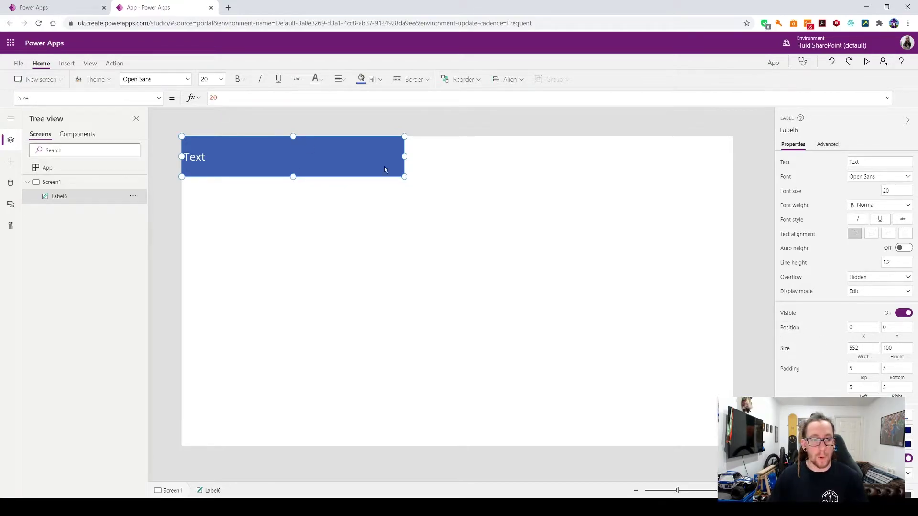
# - Set the label's Width property to the formula App.Width so it spans the whole app
pyautogui.click(158, 98)
pyautogui.scroll(-5, 96, 215)
pyautogui.click(98, 240)
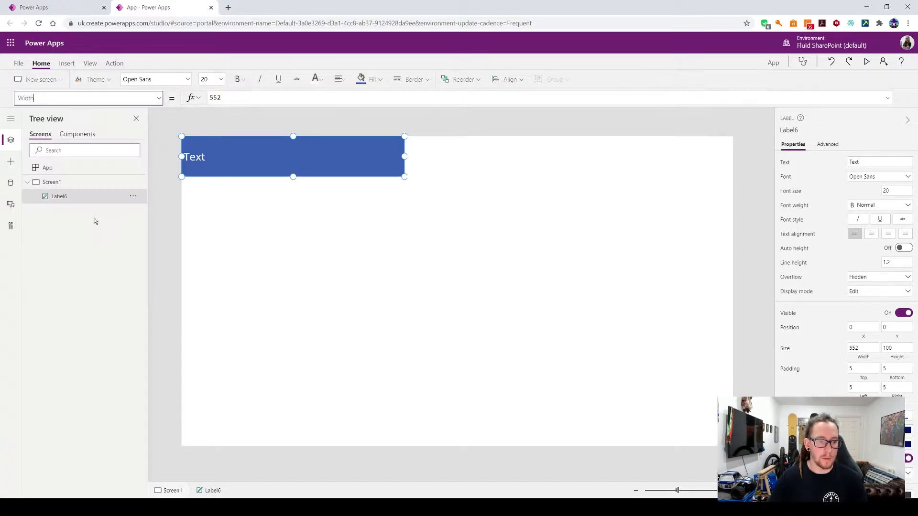
pyautogui.press('Tab')
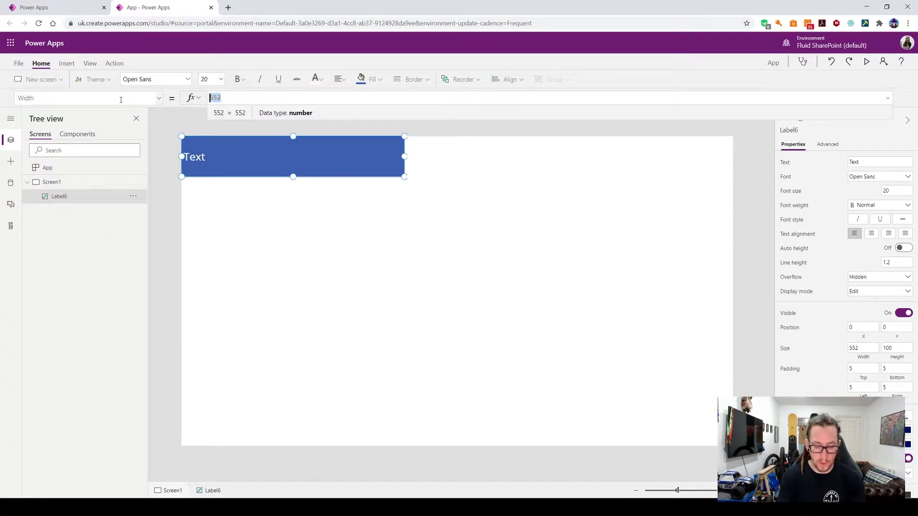
pyautogui.write('App')
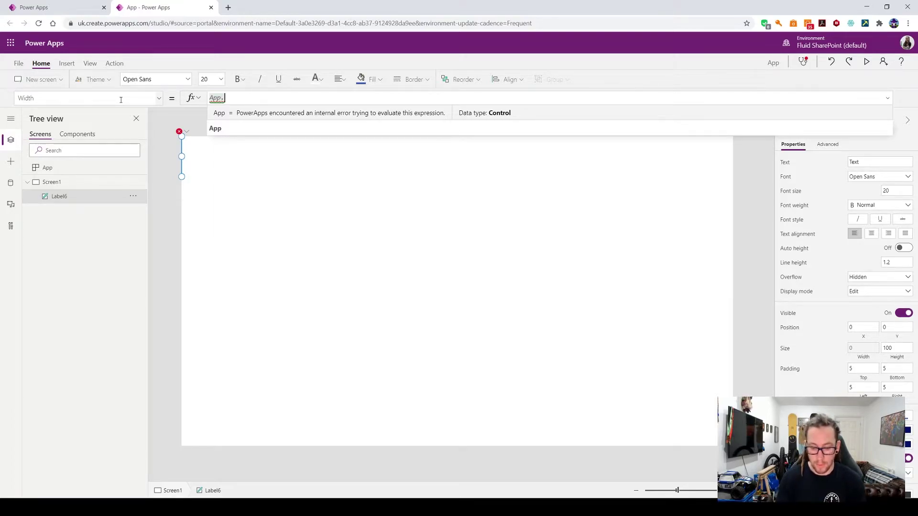
pyautogui.write('.Wid')
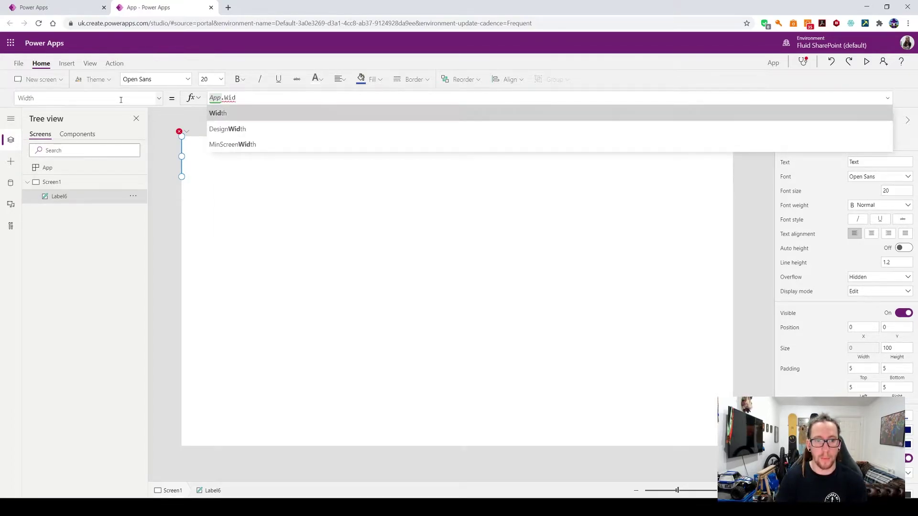
pyautogui.press('Tab')
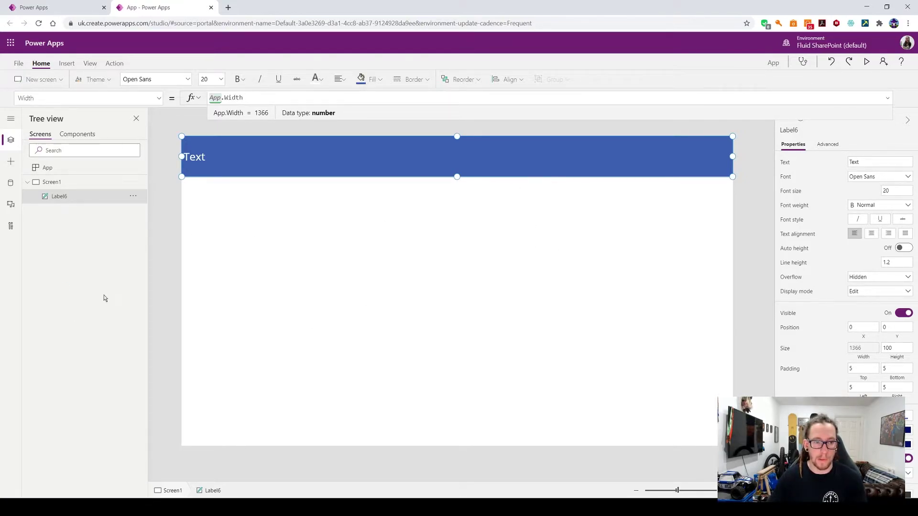
# - Set the header label's Height property to the fixed value 100
pyautogui.click(158, 103)
pyautogui.scroll(5, 81, 239)
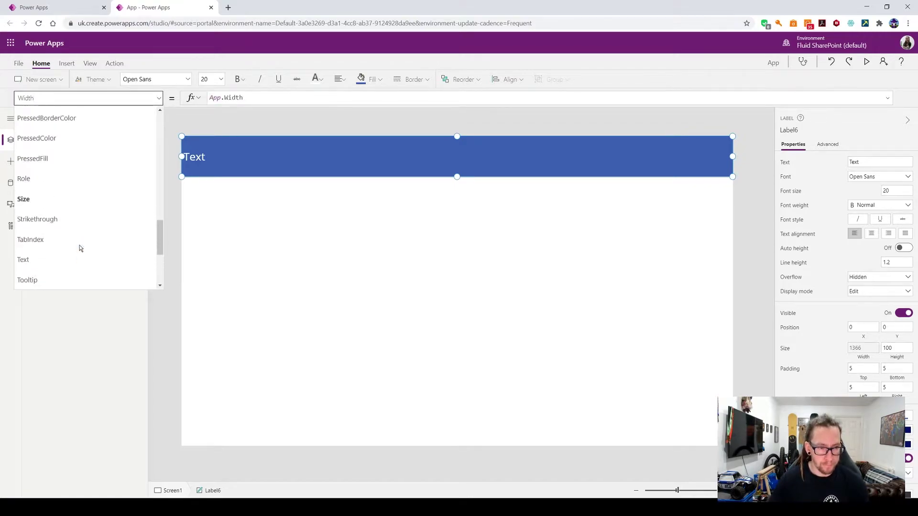
pyautogui.scroll(2, 70, 242)
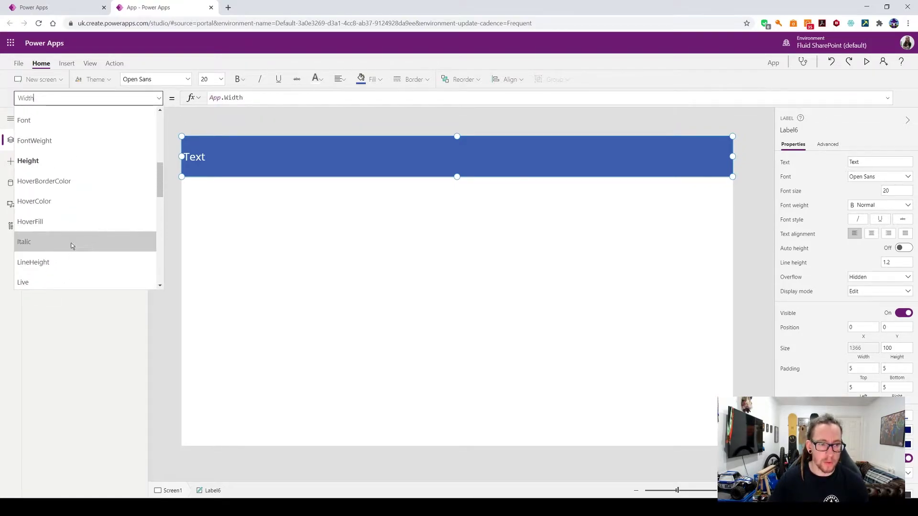
pyautogui.click(68, 162)
pyautogui.click(215, 98)
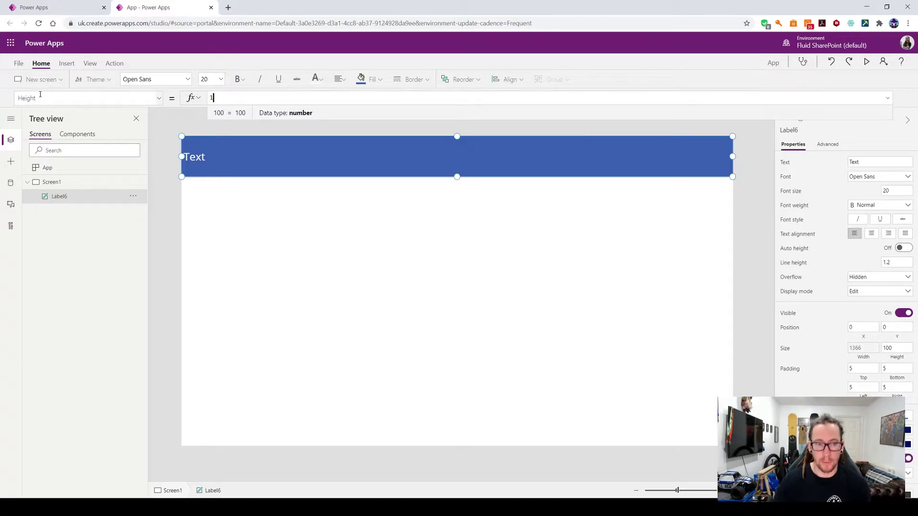
pyautogui.click(526, 308)
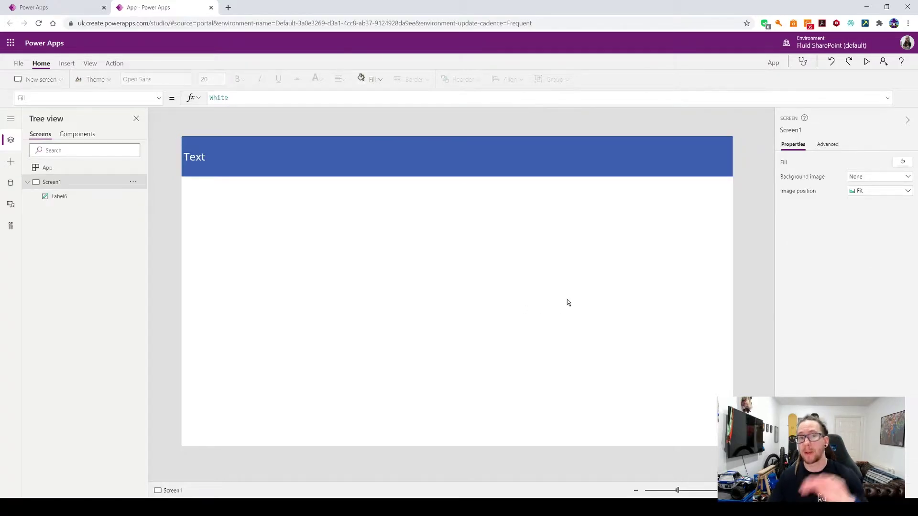
# - Shrink the header label from its right edge to a width of about 1160, and undo the resize
pyautogui.click(380, 163)
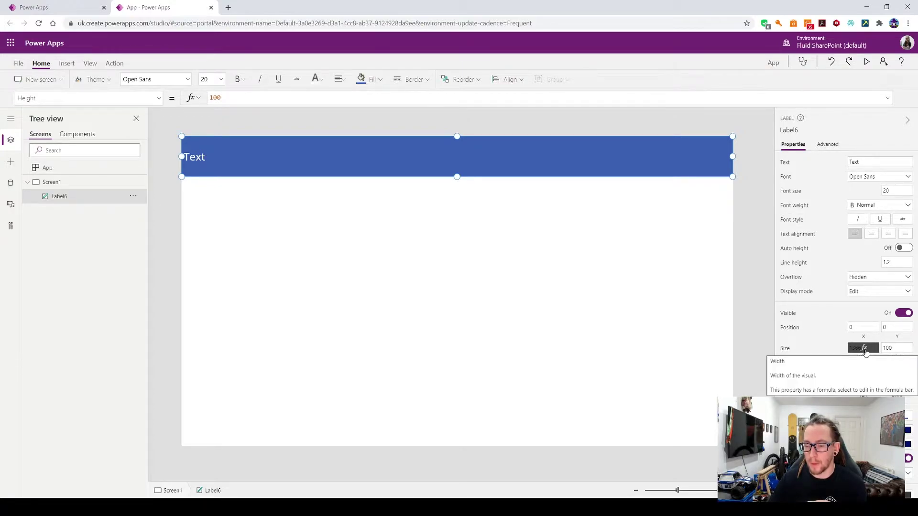
pyautogui.moveTo(732, 157); pyautogui.dragTo(650, 149)
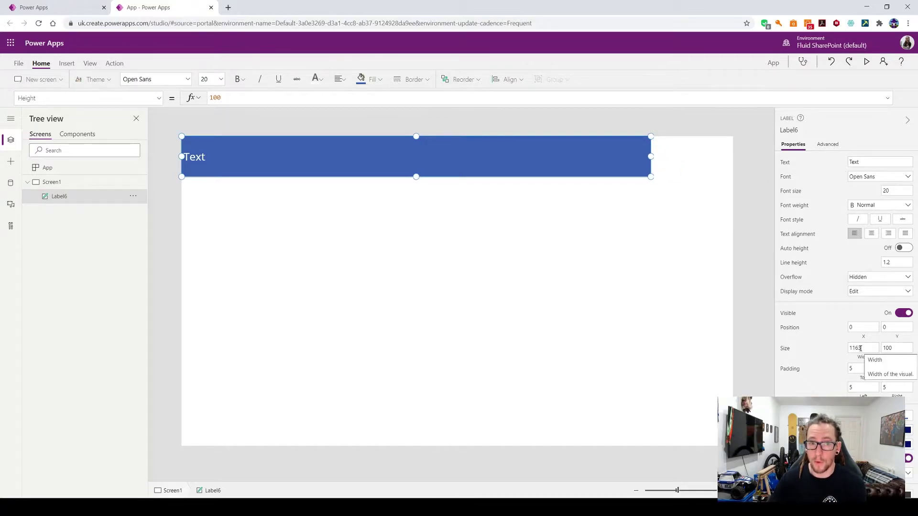
pyautogui.click(545, 305)
pyautogui.hotkey('ctrl', 'z')
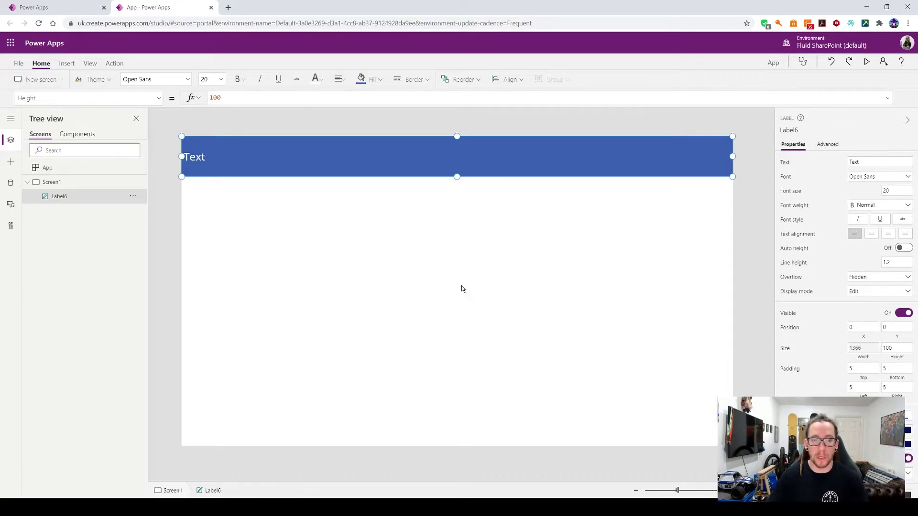
# - Review the formula behind the header label's Width property without changing it
pyautogui.click(864, 350)
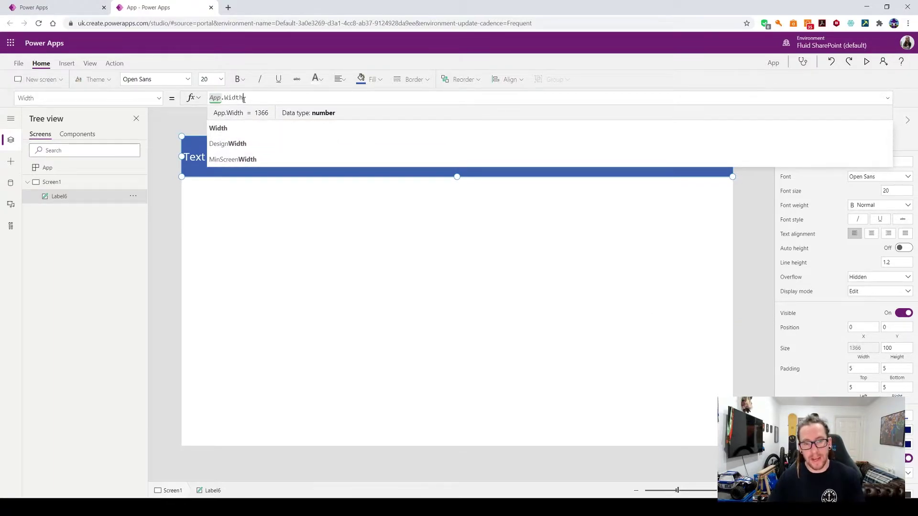
pyautogui.moveTo(364, 119)
pyautogui.mouseDown()
pyautogui.moveTo(391, 264)
pyautogui.moveTo(366, 122)
pyautogui.mouseUp()
pyautogui.click(514, 337)
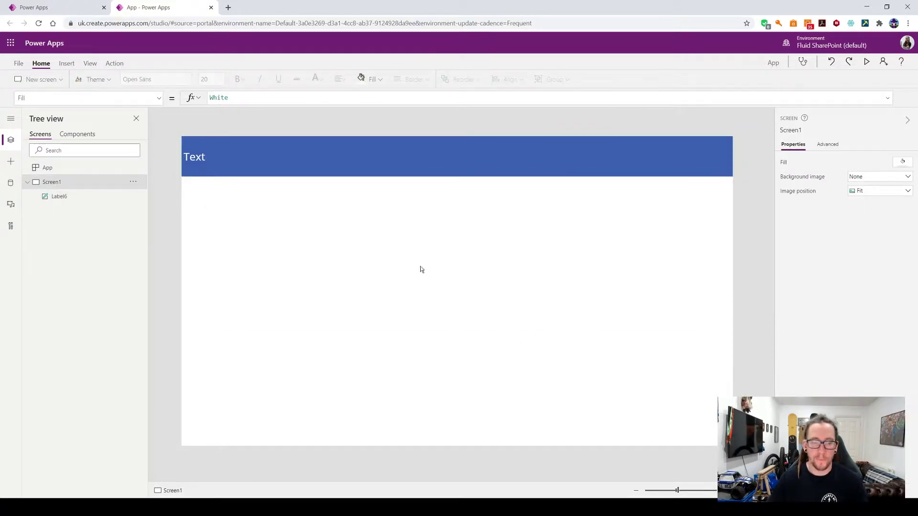
# - Duplicate the header label and place the copy below the original at X 0, Y 200
pyautogui.click(362, 165)
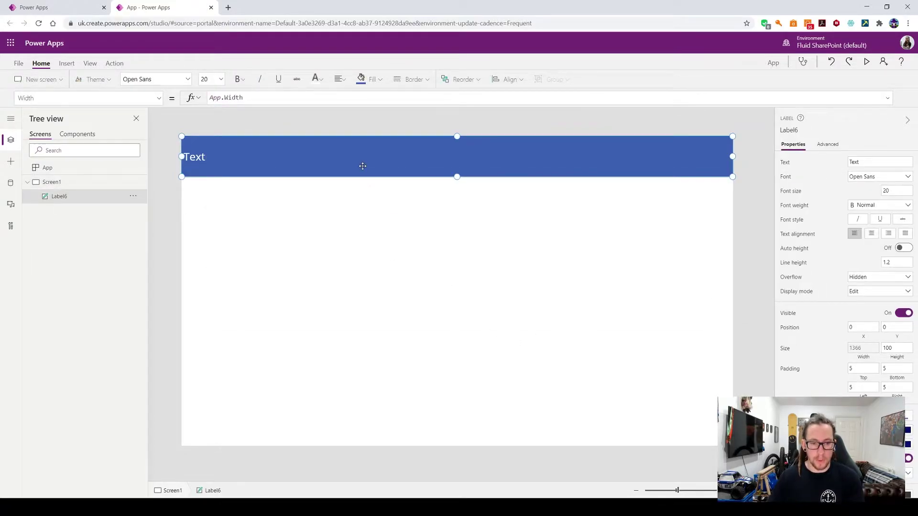
pyautogui.hotkey('ctrl', 'c')
pyautogui.hotkey('ctrl', 'v')
pyautogui.moveTo(356, 163); pyautogui.dragTo(352, 234)
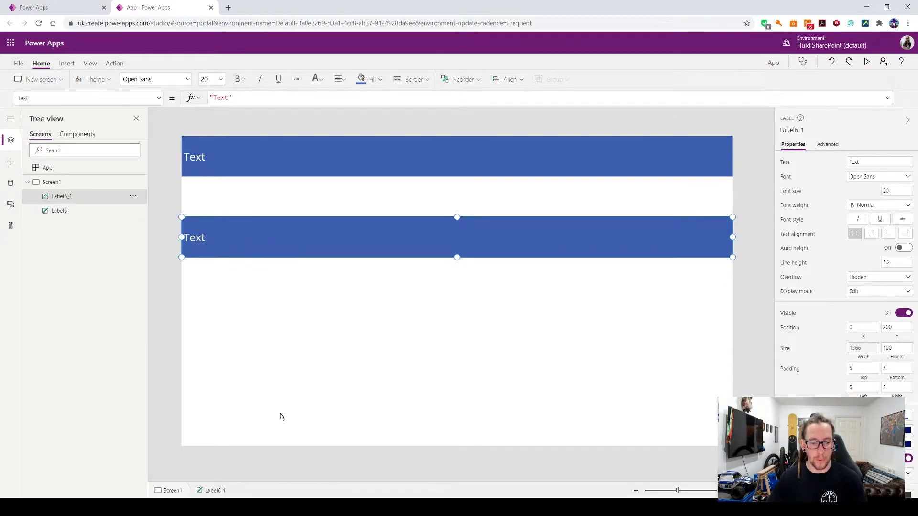
# - Set the copied label's Y property to the formula App.Height
pyautogui.click(159, 98)
pyautogui.scroll(-2, 112, 241)
pyautogui.click(56, 280)
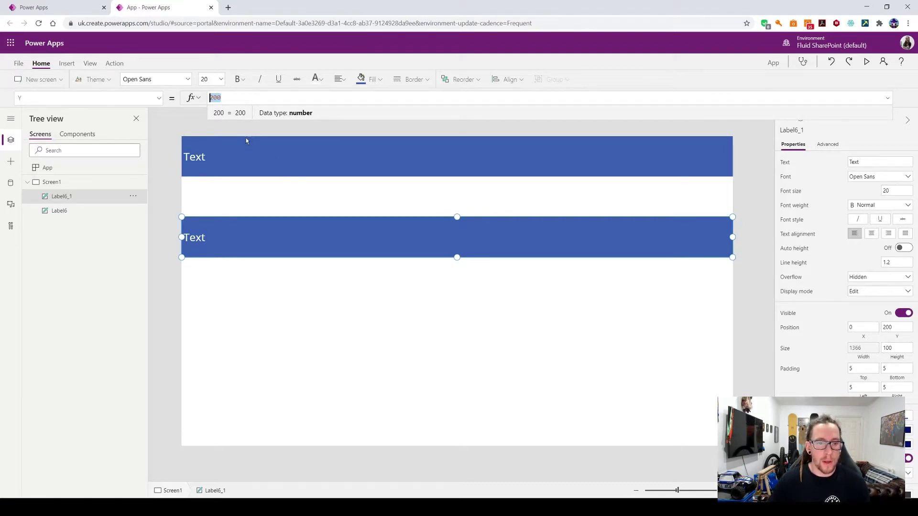
pyautogui.write('A')
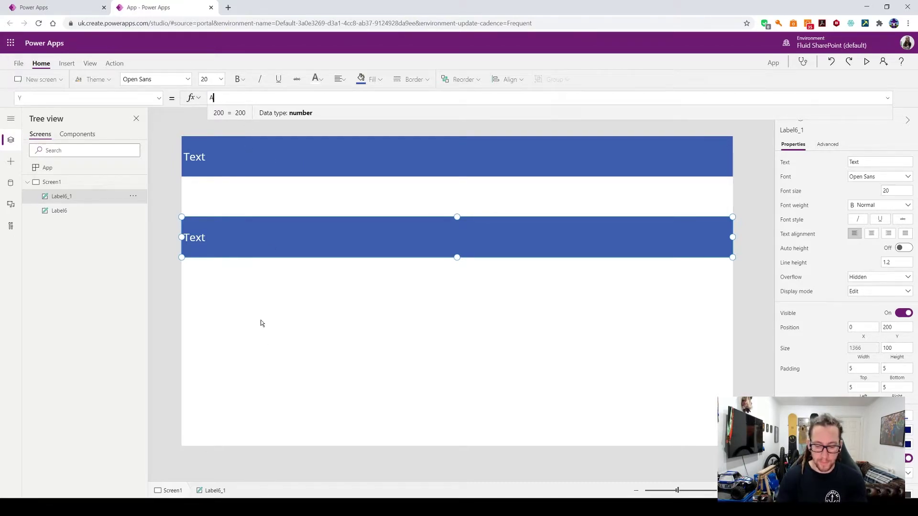
pyautogui.write('pp.Heig')
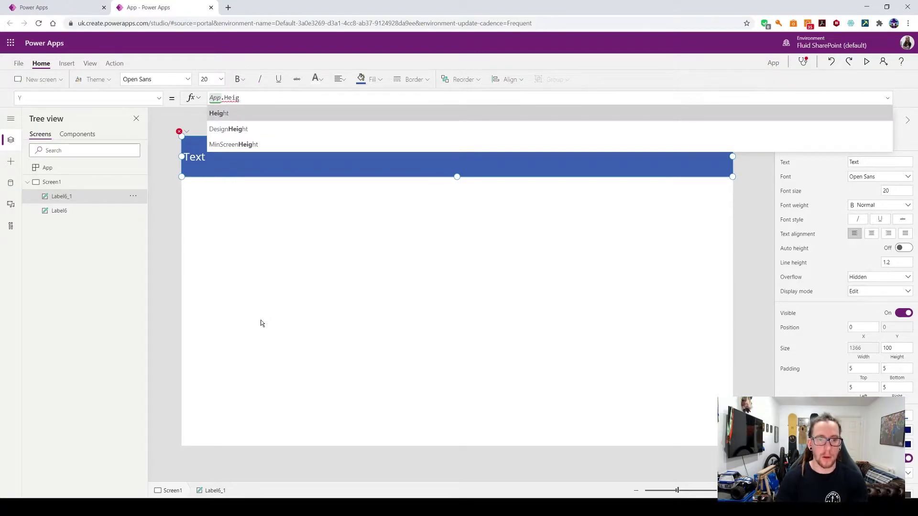
pyautogui.press('Tab')
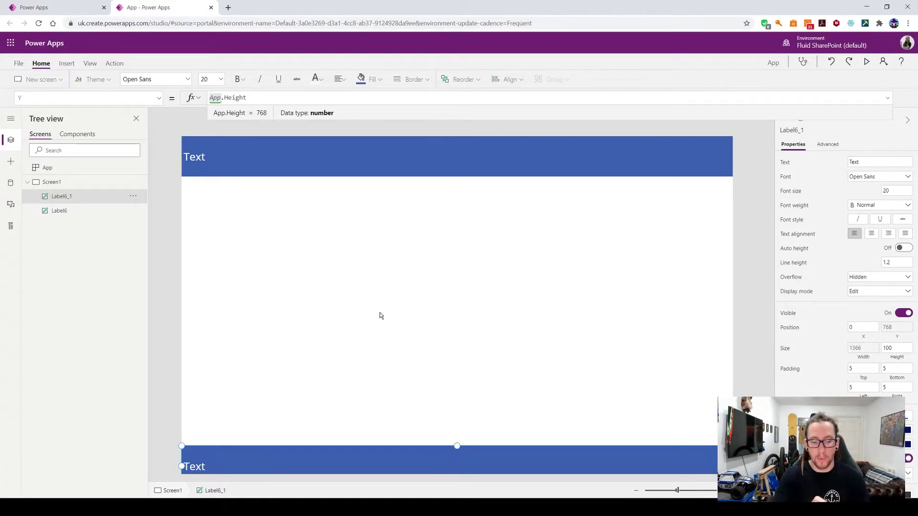
# - Extend the copied label's Y formula to App.Height - Self.Height so it sits inside the app's bottom edge
pyautogui.write('-')
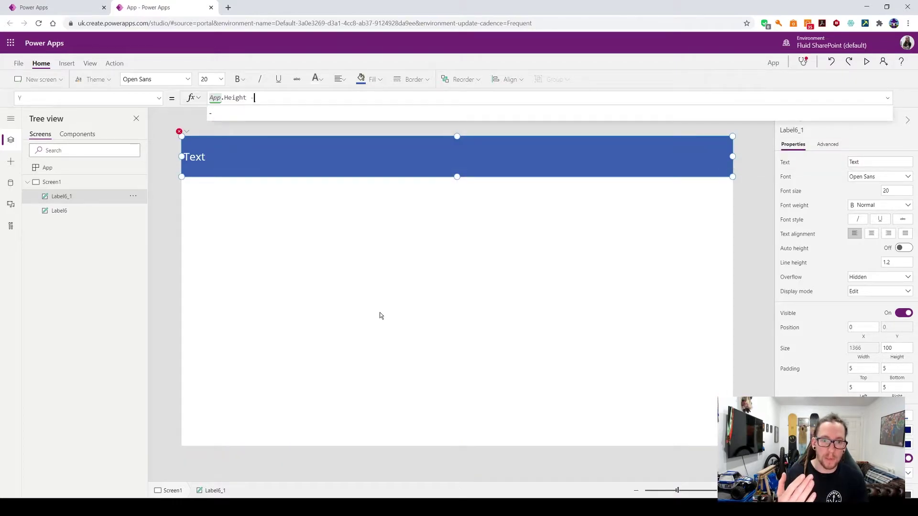
pyautogui.write(' Self')
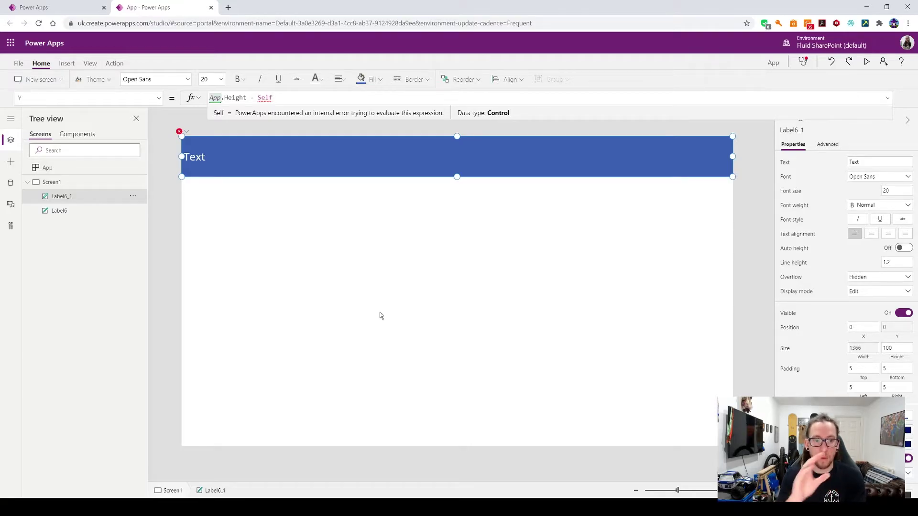
pyautogui.write('.')
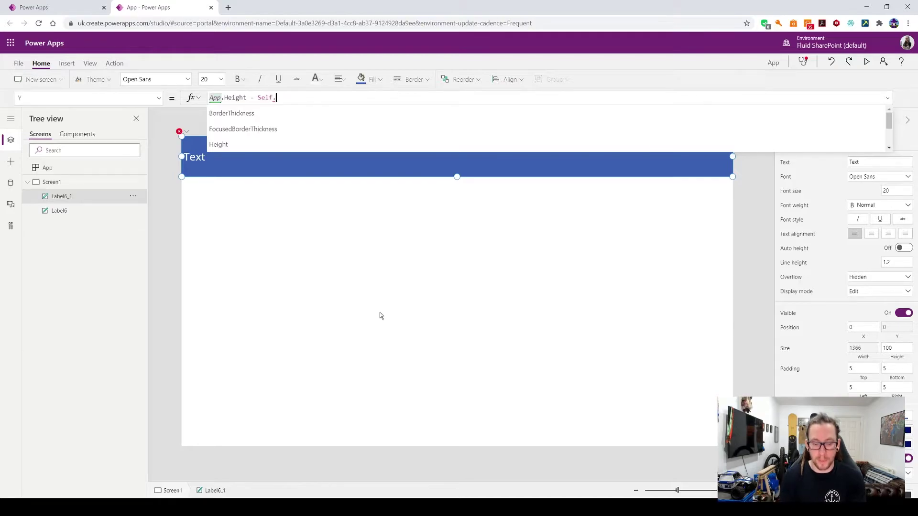
pyautogui.write('Height')
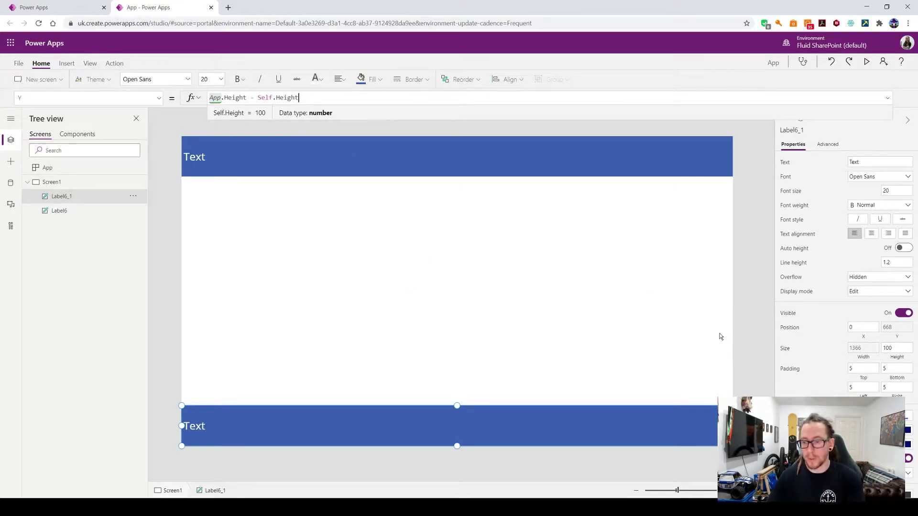
# - Set the footer label's height to 200 to test its position formula, and return the height to 100
pyautogui.click(898, 349)
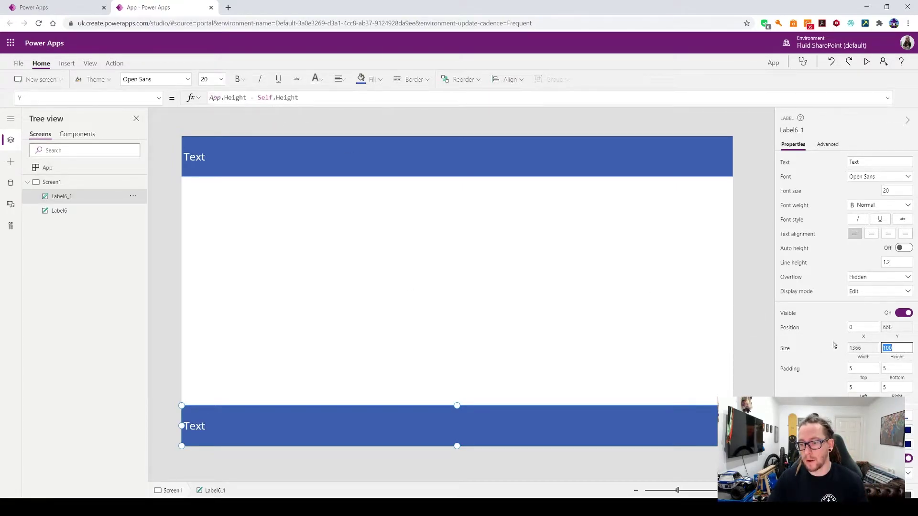
pyautogui.write('200')
pyautogui.click(705, 329)
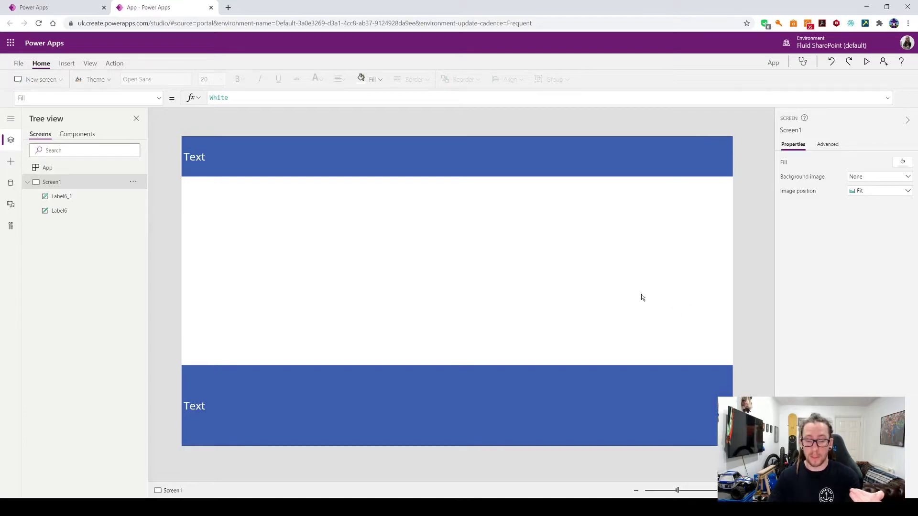
pyautogui.click(564, 382)
pyautogui.click(894, 348)
pyautogui.write('100')
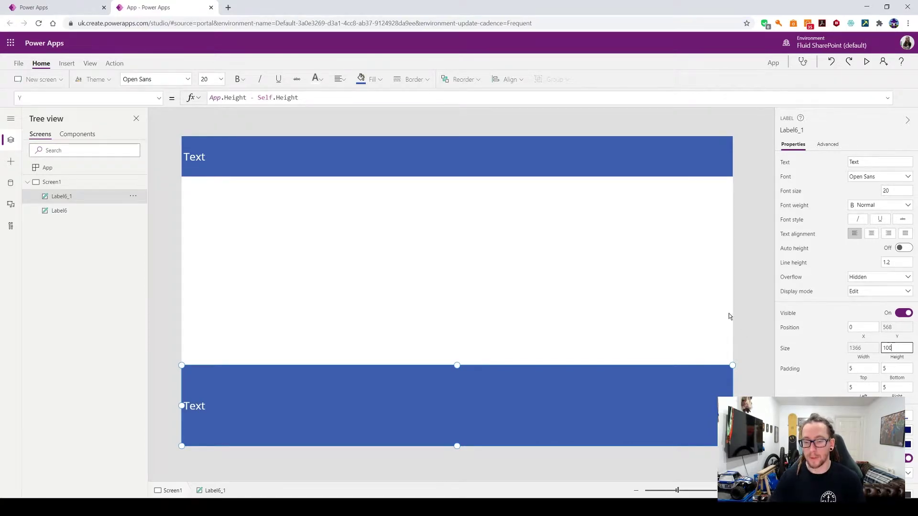
pyautogui.click(689, 315)
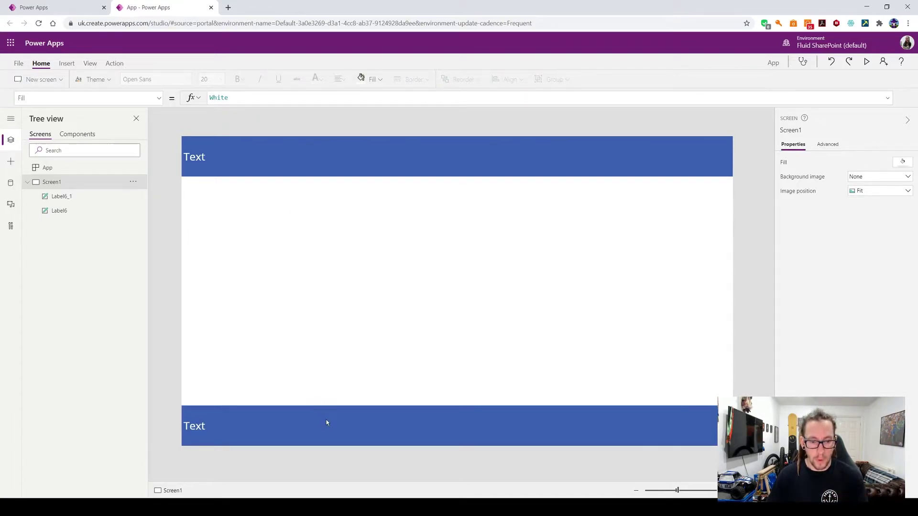
# - Insert a new label near the screen's left edge at about X 15, Y 335, with the text "Left"
pyautogui.click(66, 63)
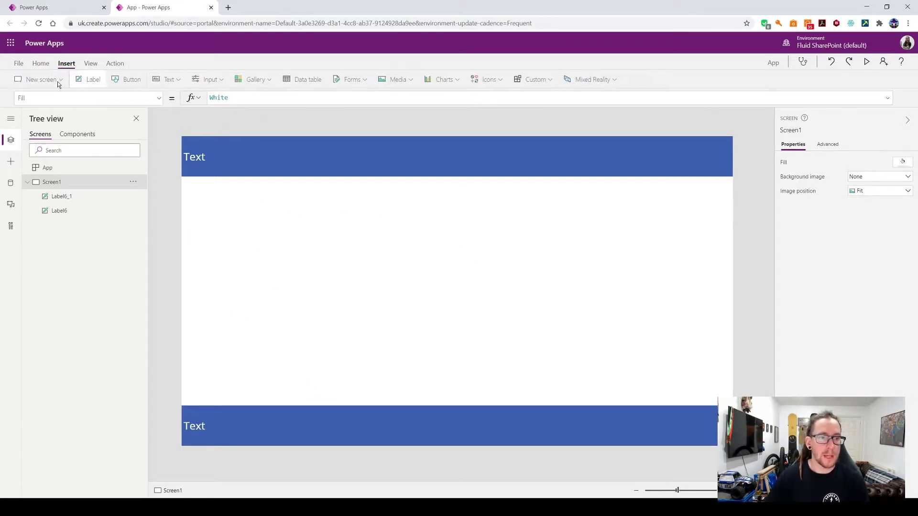
pyautogui.click(90, 79)
pyautogui.moveTo(227, 154); pyautogui.dragTo(217, 274)
pyautogui.moveTo(228, 98); pyautogui.dragTo(212, 98)
pyautogui.write('2Left')
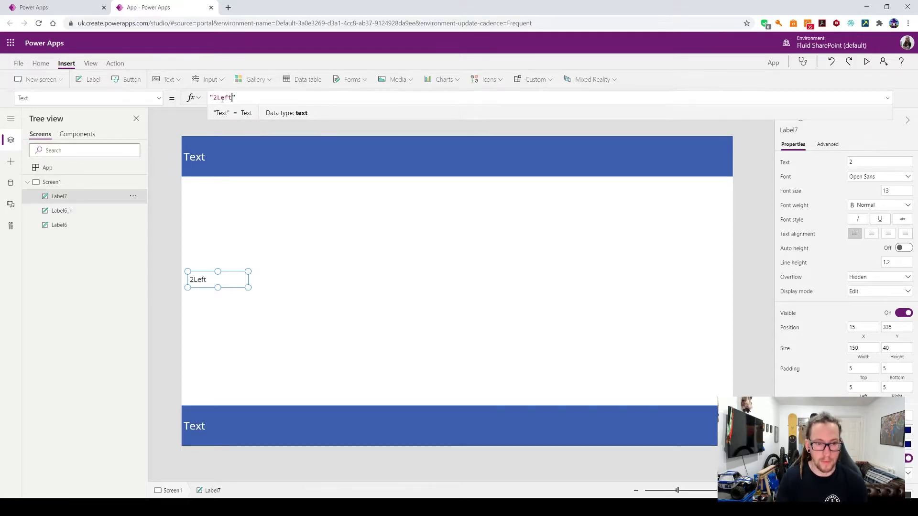
pyautogui.press('BackSpace')
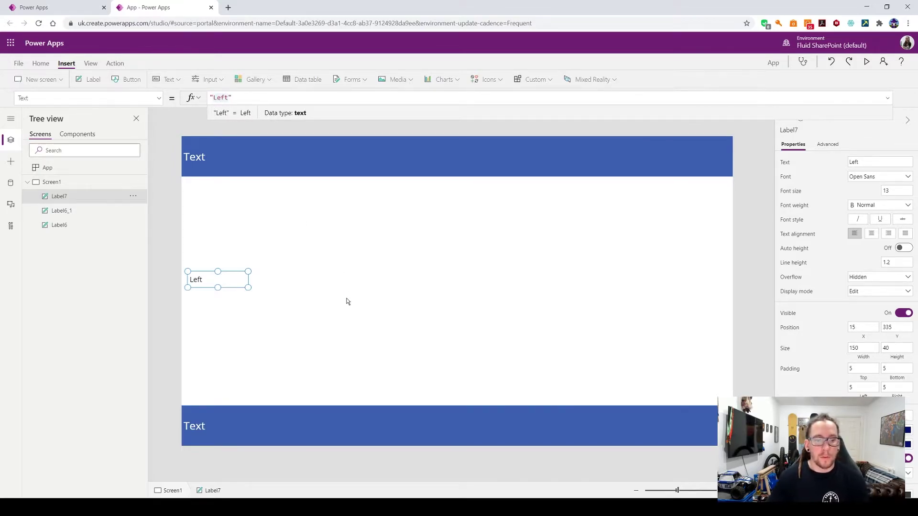
# - Fill the "Left" label with the green theme colour and make its text white
pyautogui.click(447, 333)
pyautogui.click(198, 274)
pyautogui.click(41, 63)
pyautogui.click(382, 79)
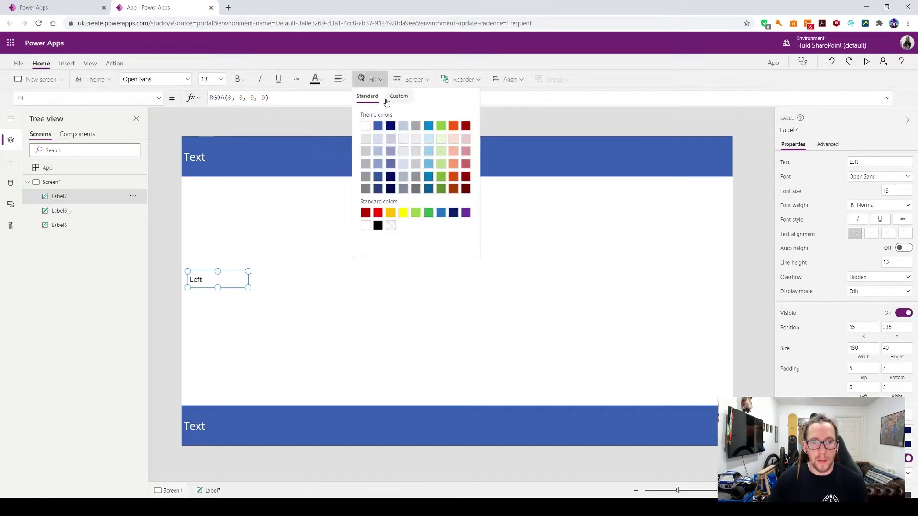
pyautogui.click(440, 126)
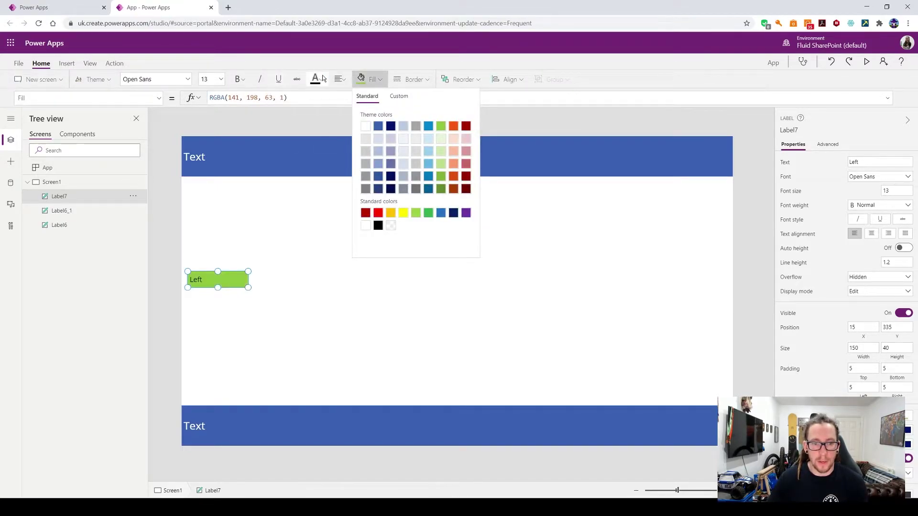
pyautogui.click(457, 309)
# - Move the "Left" label toward the middle of the screen, to about X 500, Y 340
pyautogui.moveTo(220, 280); pyautogui.dragTo(412, 286)
pyautogui.click(462, 316)
pyautogui.click(394, 301)
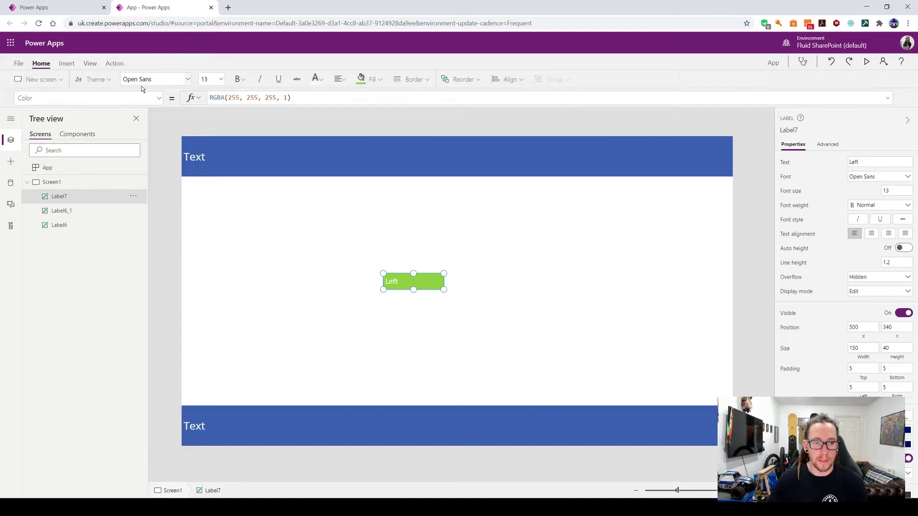
# - Set the "Left" label's X property to 0 so it aligns with the screen's left edge
pyautogui.click(159, 98)
pyautogui.scroll(-10, 70, 205)
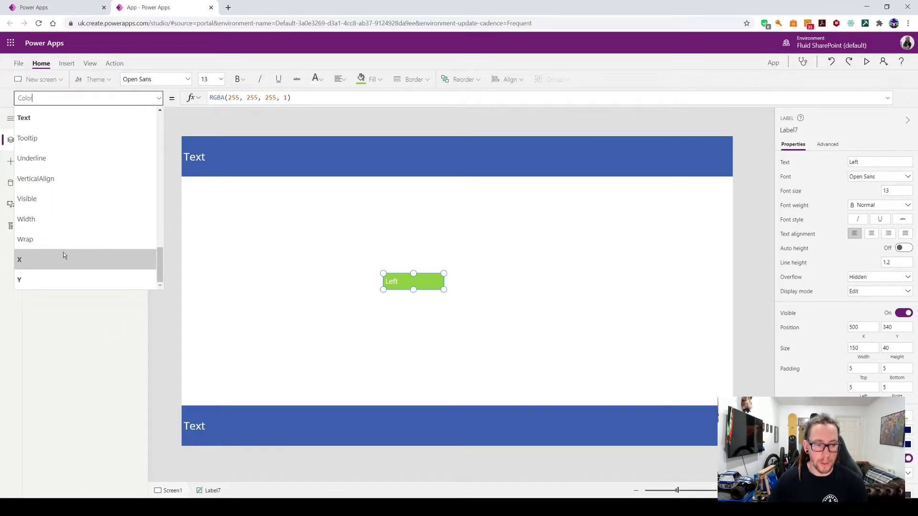
pyautogui.click(47, 260)
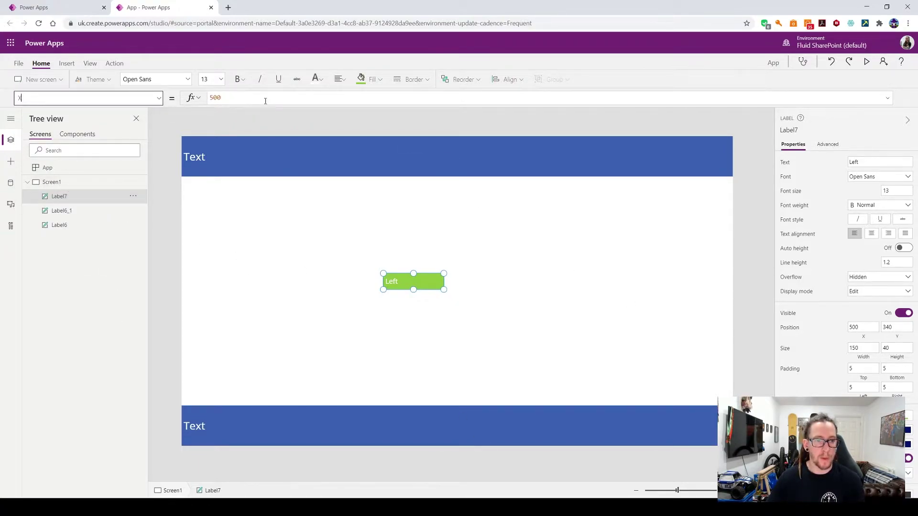
pyautogui.press('Tab')
pyautogui.write('0')
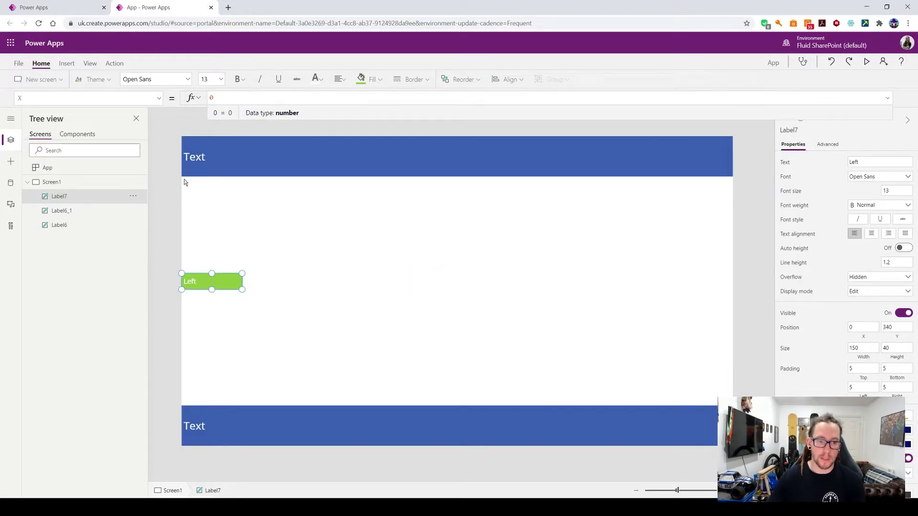
pyautogui.click(314, 282)
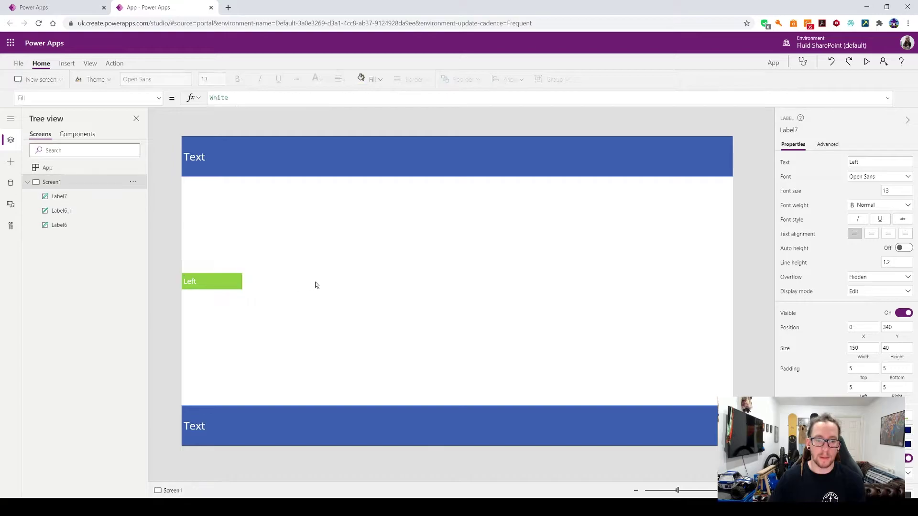
# - Duplicate the green "Left" label and place the copy directly beside the original at X 150, Y 340
pyautogui.click(227, 277)
pyautogui.hotkey('ctrl', 'v')
pyautogui.moveTo(201, 290); pyautogui.dragTo(253, 282)
pyautogui.click(406, 278)
pyautogui.click(268, 283)
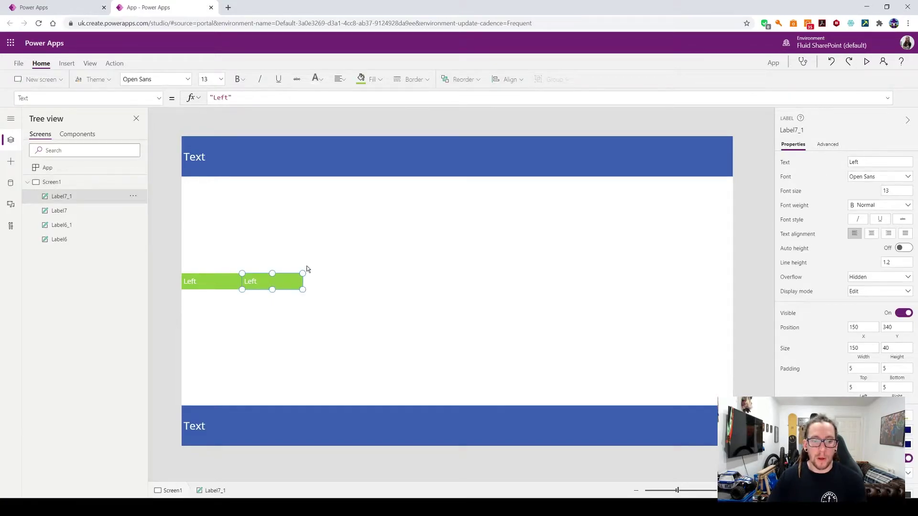
# - Set the duplicated green label's X property to App.Width - Self.Width so it sits against the screen's right edge
pyautogui.click(159, 98)
pyautogui.click(84, 265)
pyautogui.click(271, 99)
pyautogui.hotkey('ctrl', 'a')
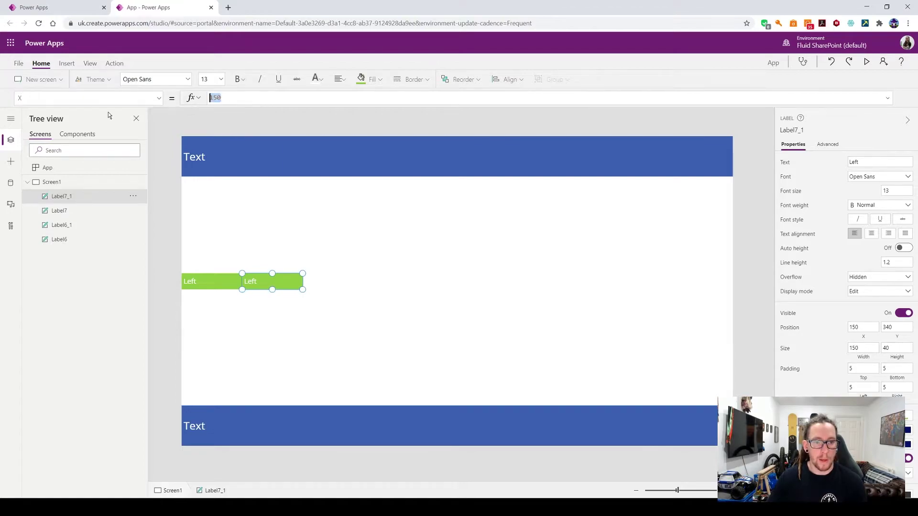
pyautogui.write('App.Width')
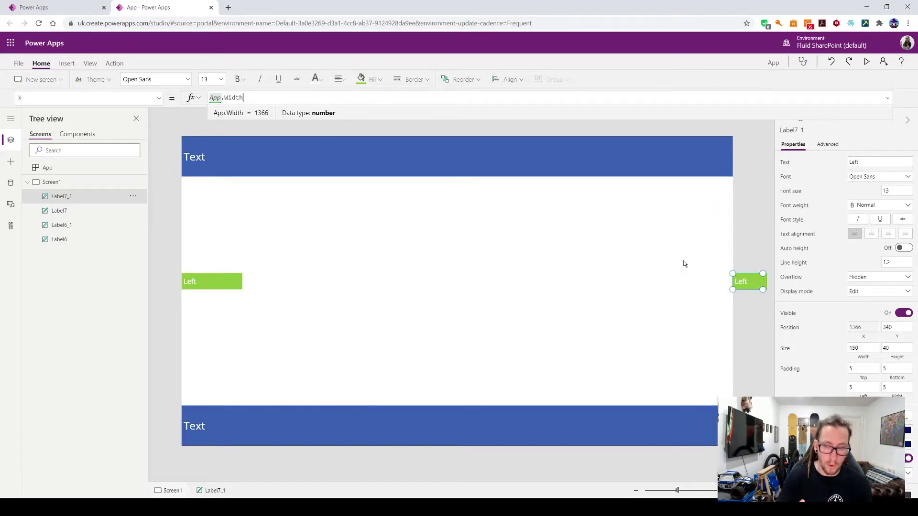
pyautogui.write('-')
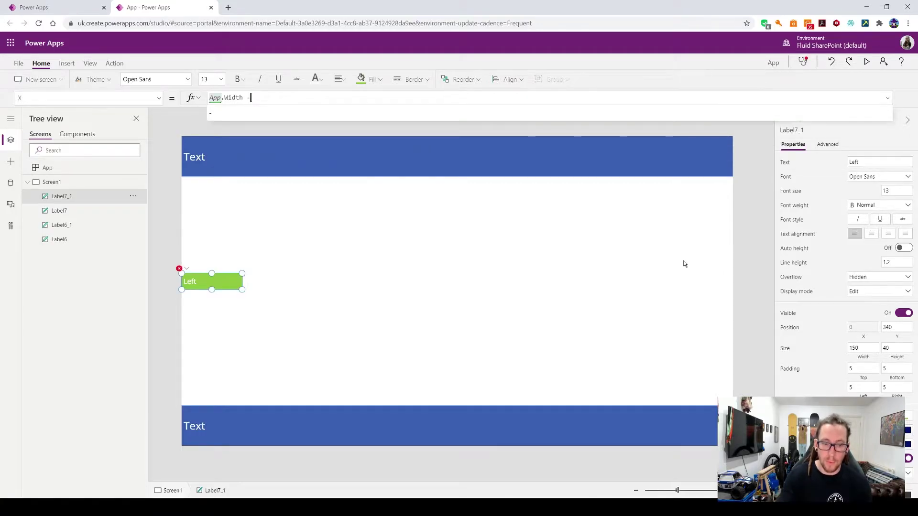
pyautogui.write(' Self.Widh')
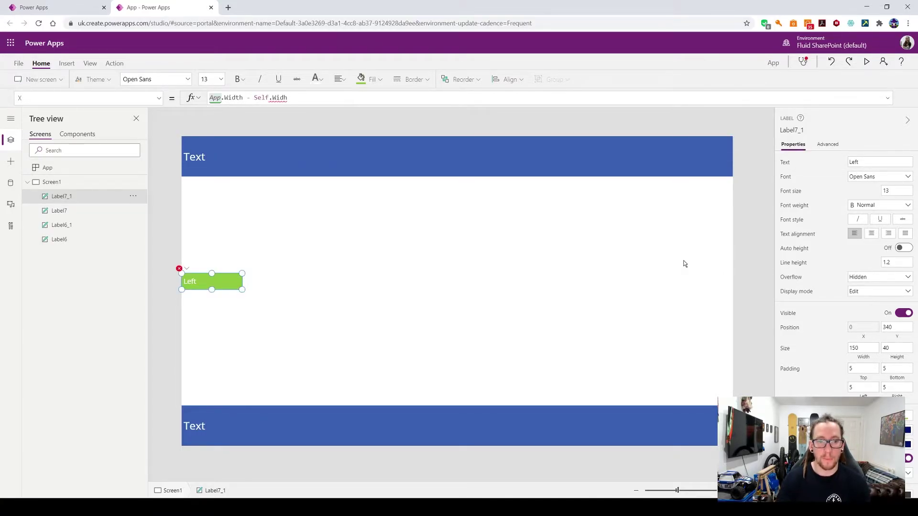
pyautogui.press('BackSpace')
pyautogui.write('th')
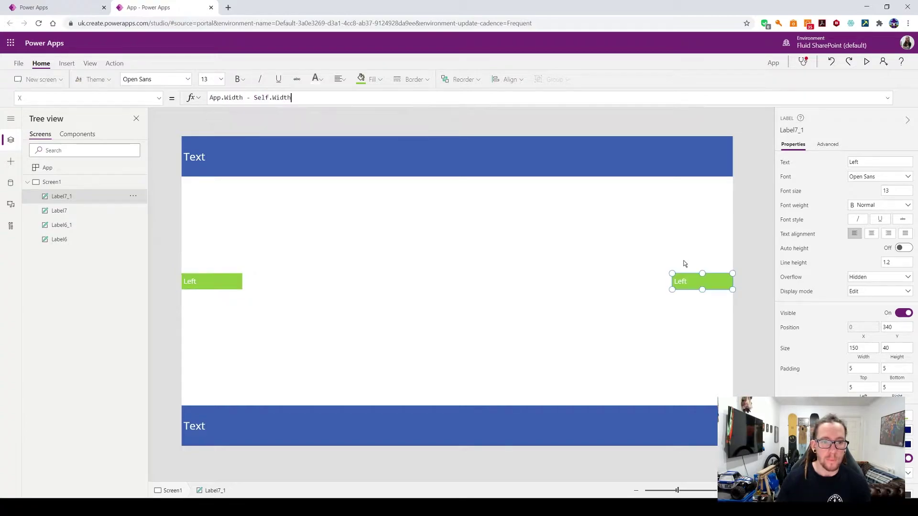
pyautogui.click(656, 249)
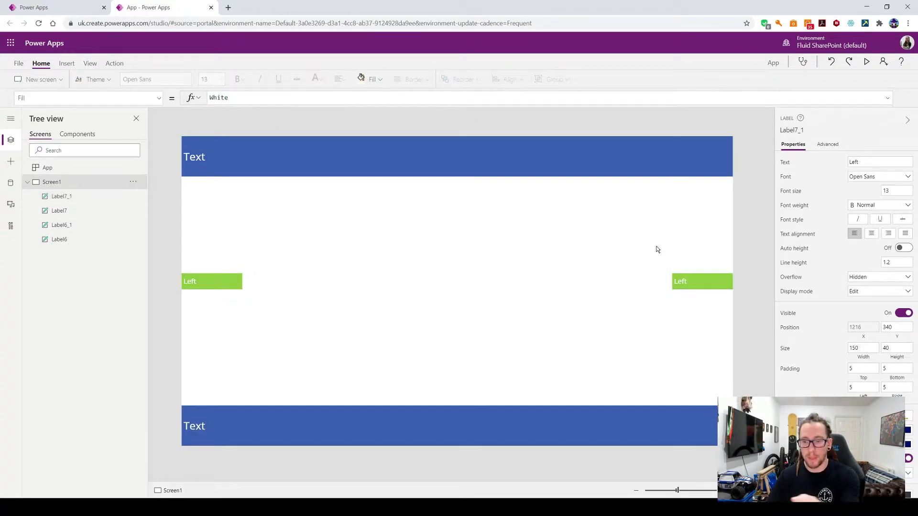
# - Set the width of the green label at the screen's right edge to 500
pyautogui.click(731, 280)
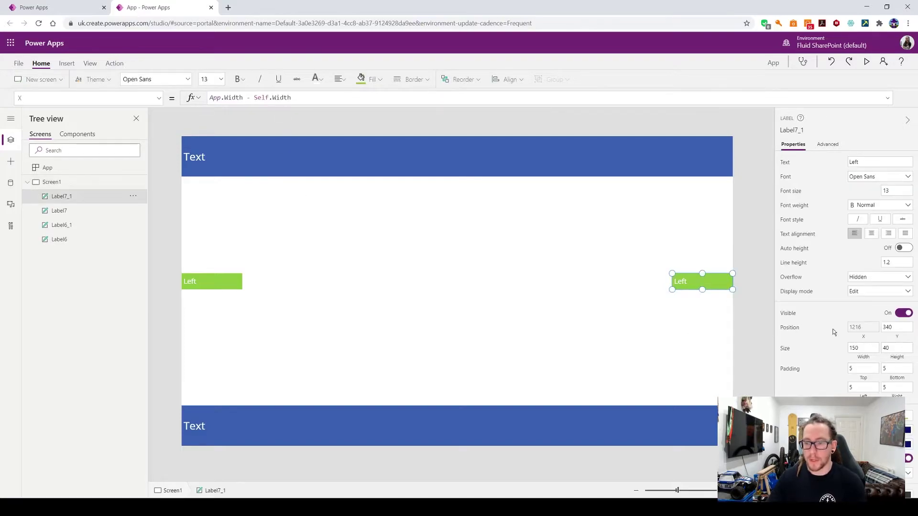
pyautogui.doubleClick(860, 348)
pyautogui.write('500')
pyautogui.click(742, 339)
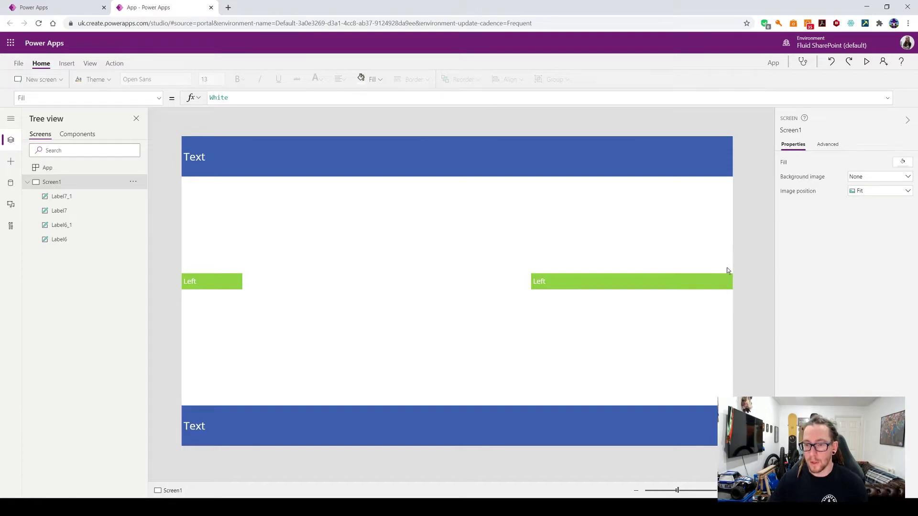
# - Reduce the width of the right-hand green label to 100
pyautogui.click(630, 282)
pyautogui.click(860, 348)
pyautogui.doubleClick(860, 348)
pyautogui.write('100')
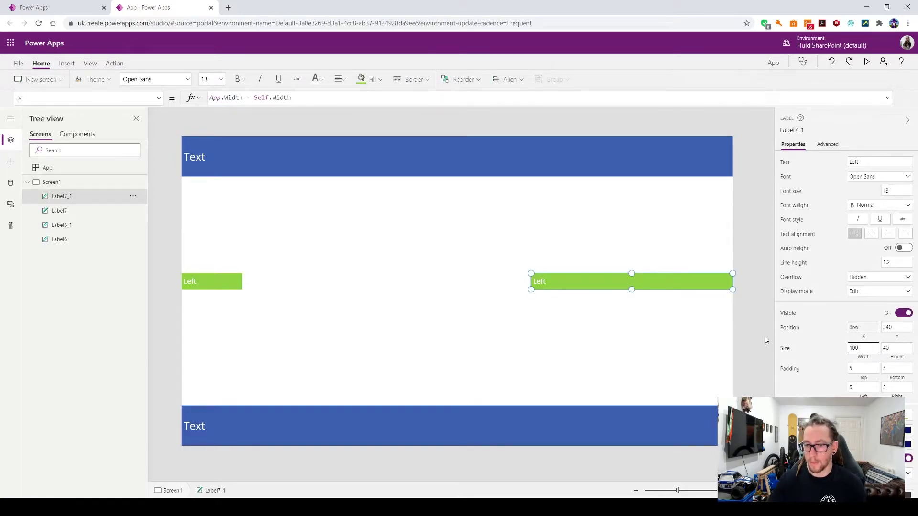
pyautogui.click(764, 339)
# - Set the right-hand green label's width to 200
pyautogui.click(707, 286)
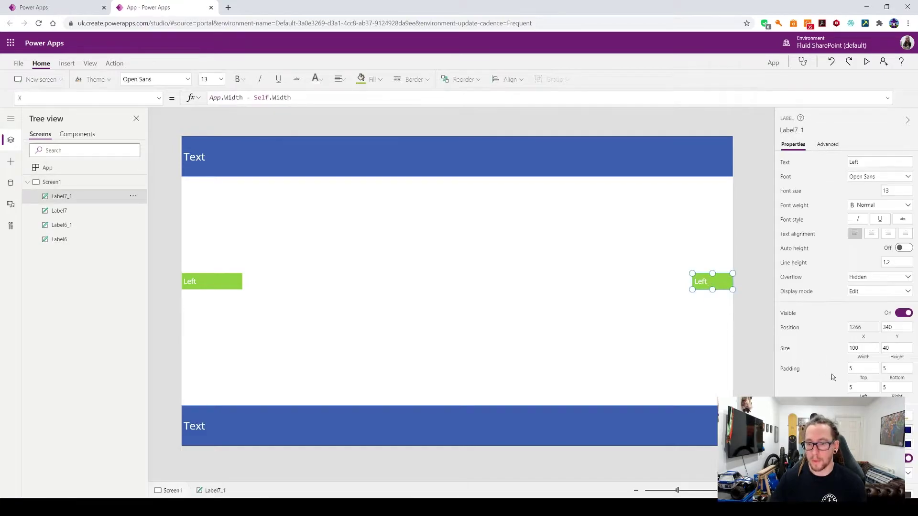
pyautogui.doubleClick(860, 348)
pyautogui.write('200')
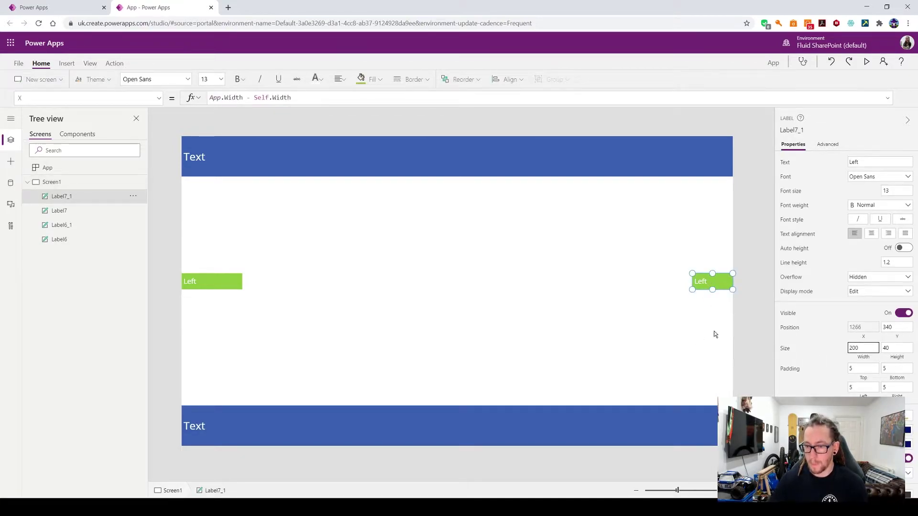
pyautogui.click(744, 323)
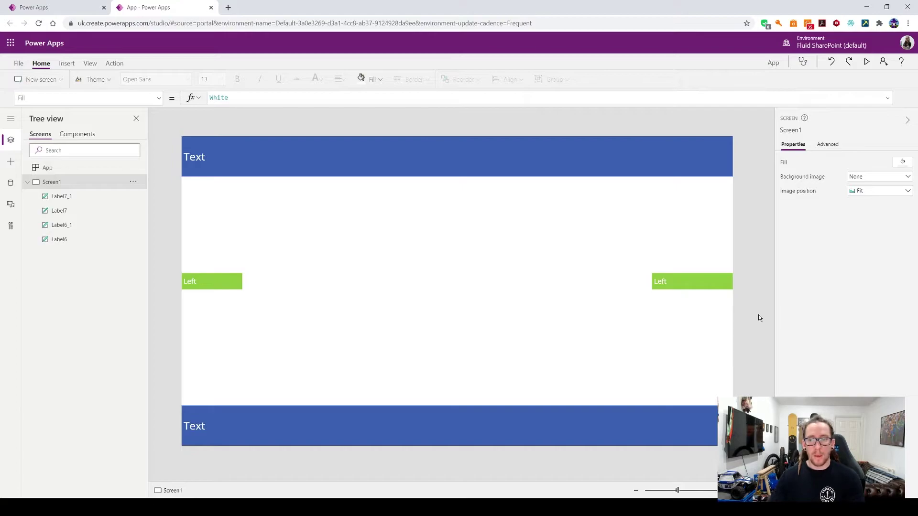
# - Open the Y property formula of the green label at the screen's left edge
pyautogui.click(207, 285)
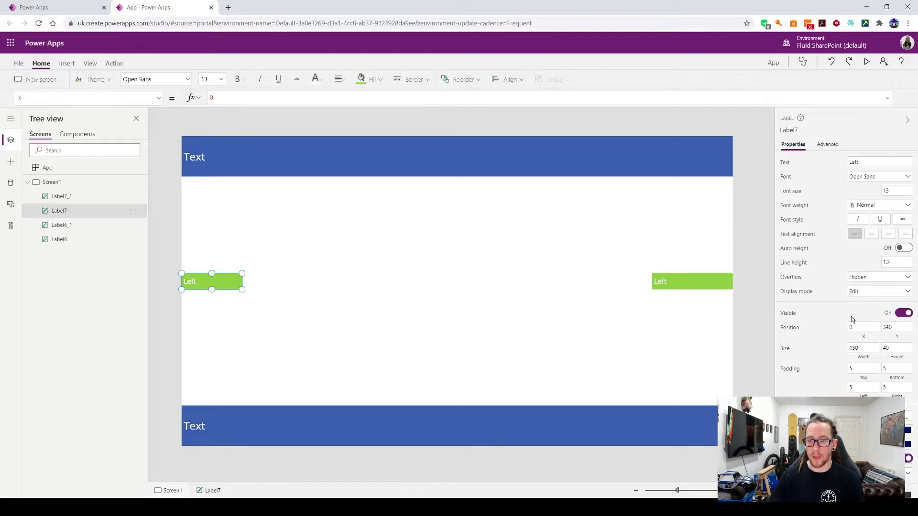
pyautogui.click(313, 318)
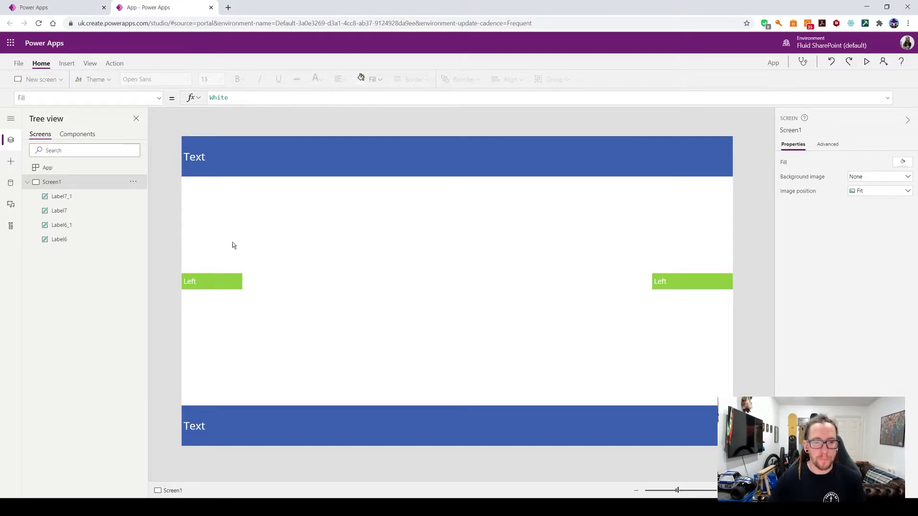
pyautogui.click(252, 172)
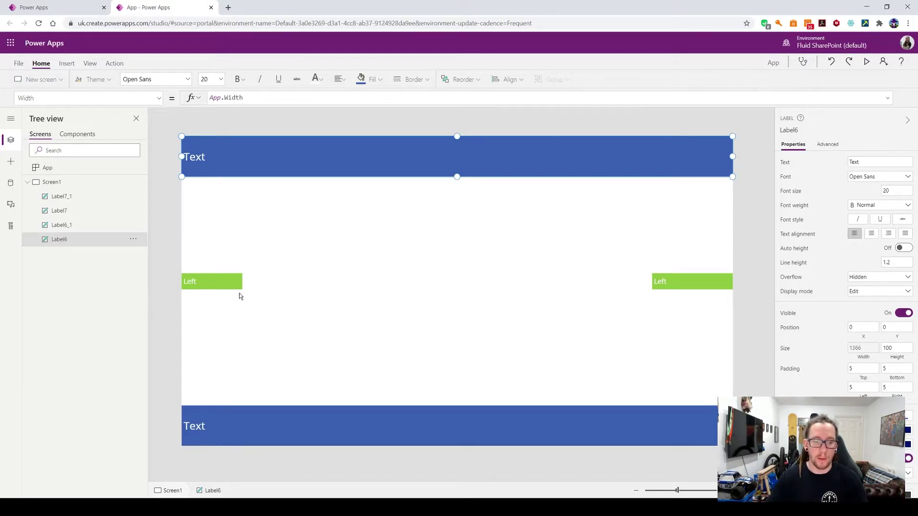
pyautogui.click(235, 287)
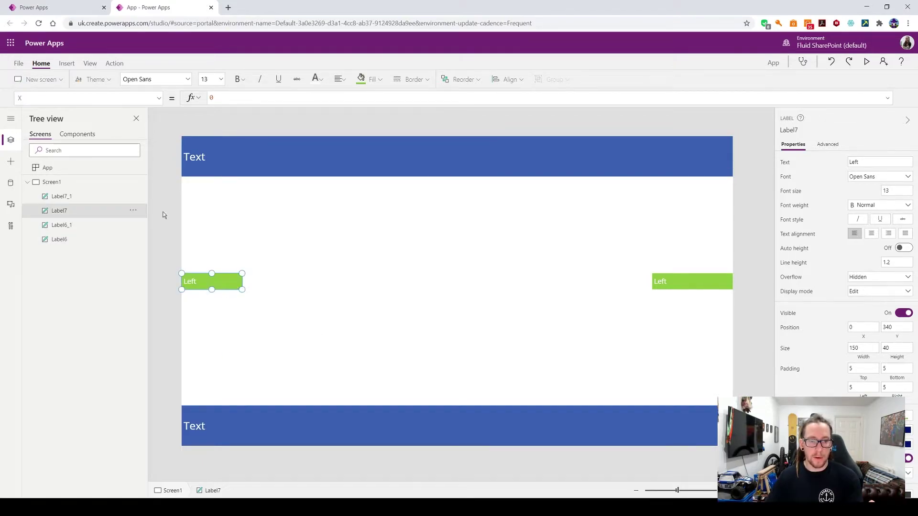
pyautogui.click(158, 98)
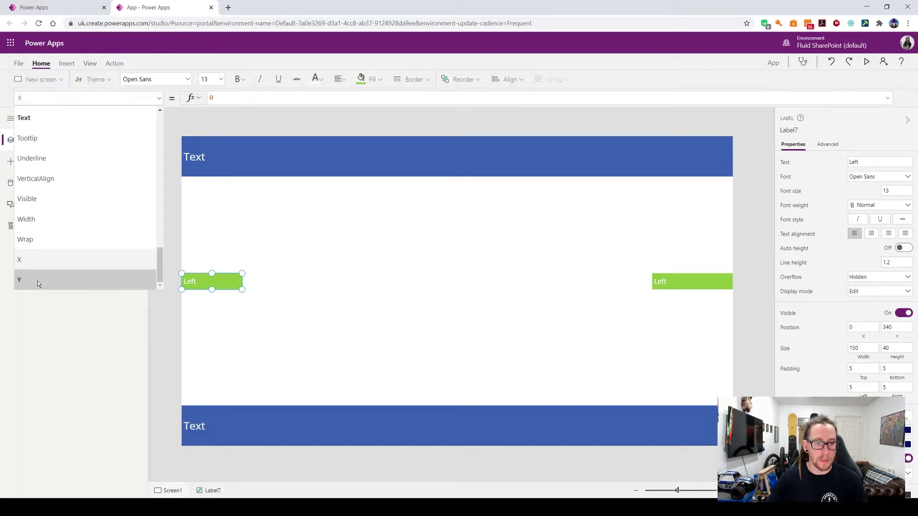
pyautogui.click(37, 280)
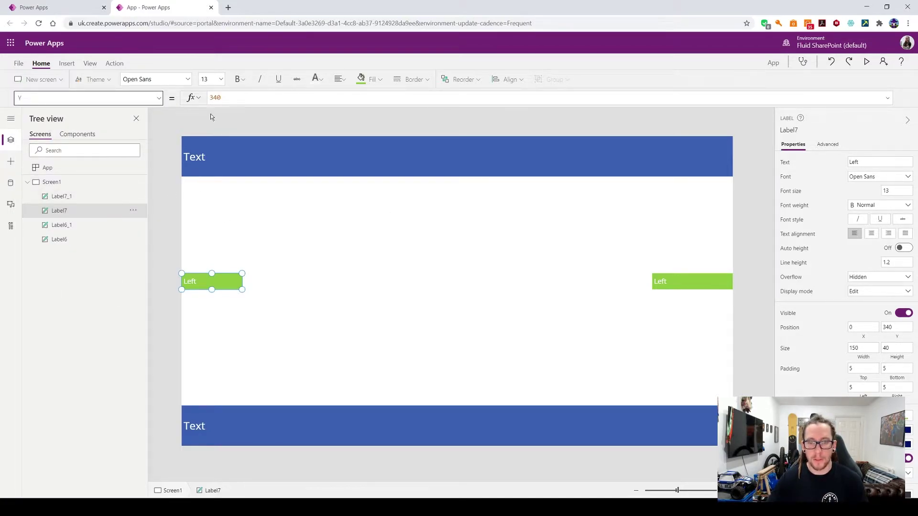
pyautogui.press('Tab')
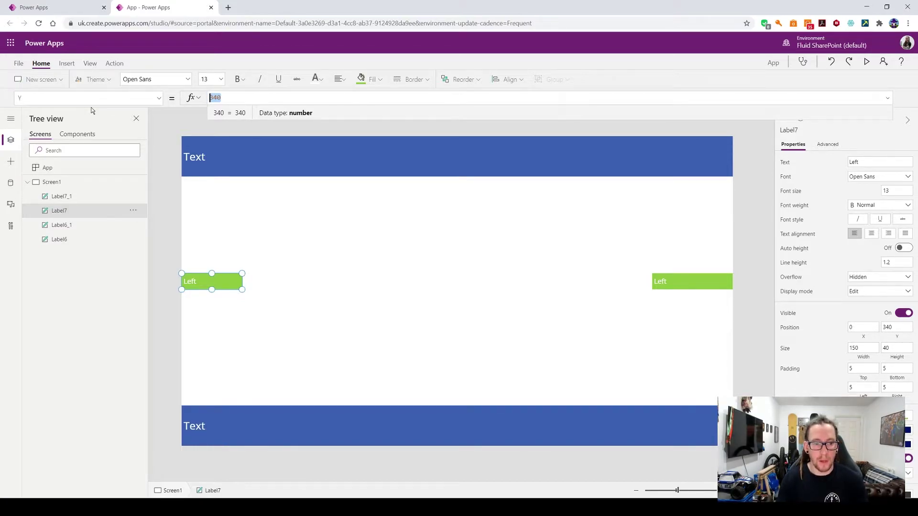
# - Rename the blue label across the top of the screen to Header
pyautogui.click(67, 196)
pyautogui.click(65, 210)
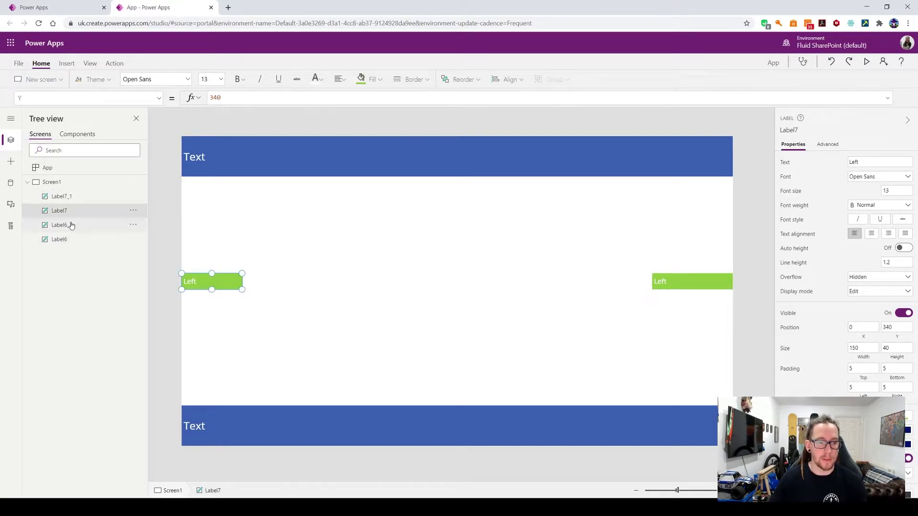
pyautogui.click(65, 225)
pyautogui.click(64, 239)
pyautogui.rightClick(63, 239)
pyautogui.click(92, 305)
pyautogui.write('Header')
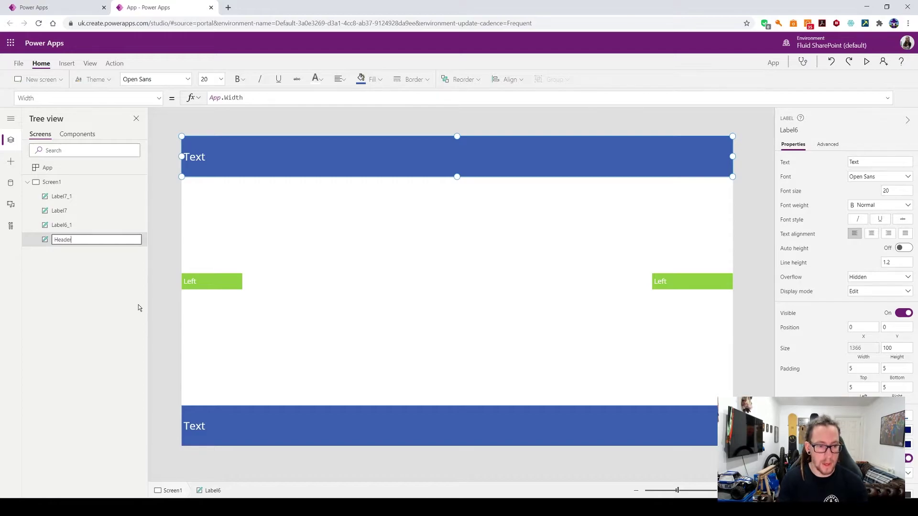
pyautogui.press('Return')
# - Rename the blue label across the bottom of the screen to Footer
pyautogui.click(62, 197)
pyautogui.click(59, 211)
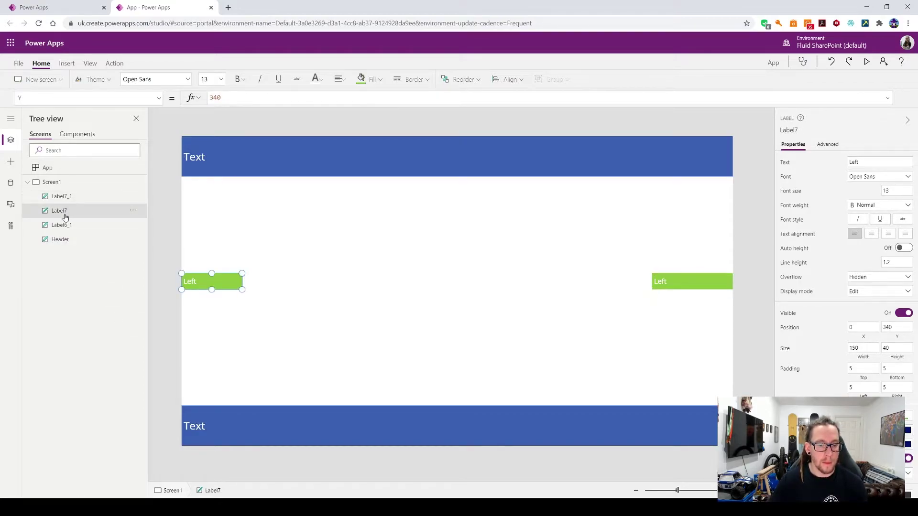
pyautogui.click(67, 224)
pyautogui.rightClick(68, 225)
pyautogui.click(97, 289)
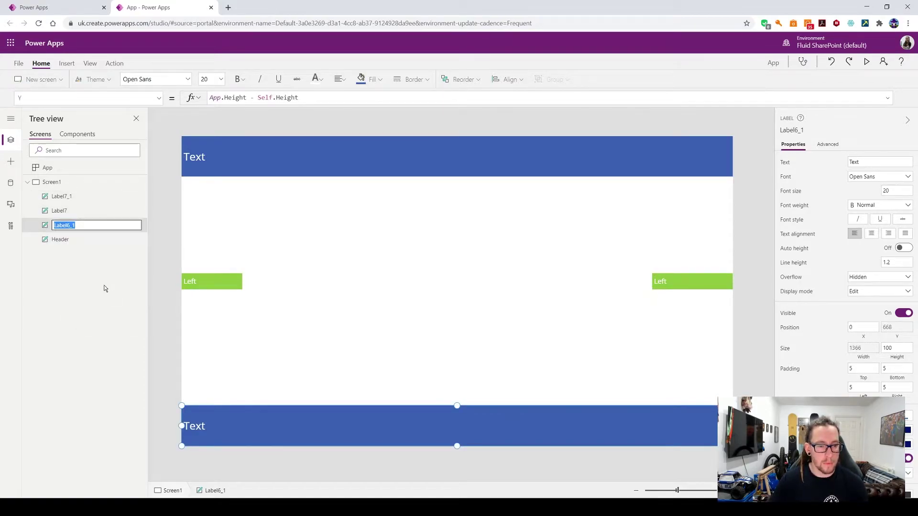
pyautogui.write('Footer')
pyautogui.press('Return')
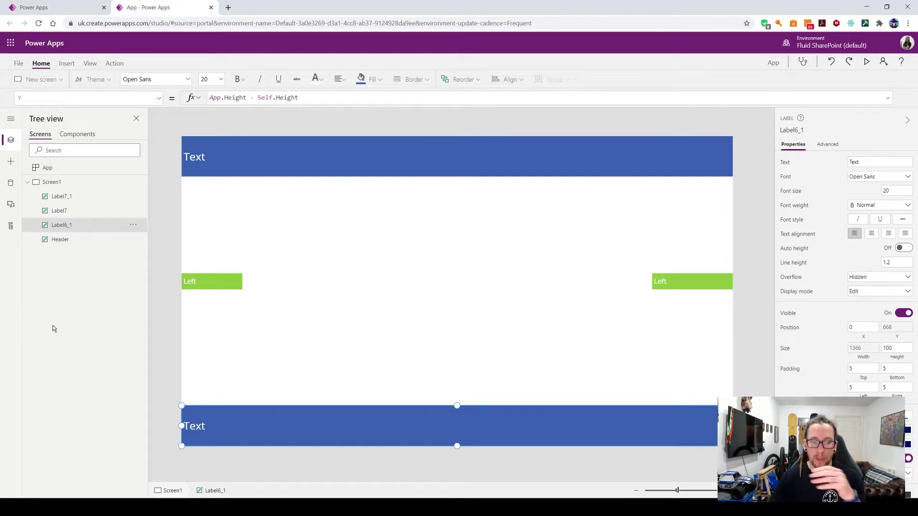
# - Rename the green label at the screen's left edge to Left
pyautogui.click(60, 211)
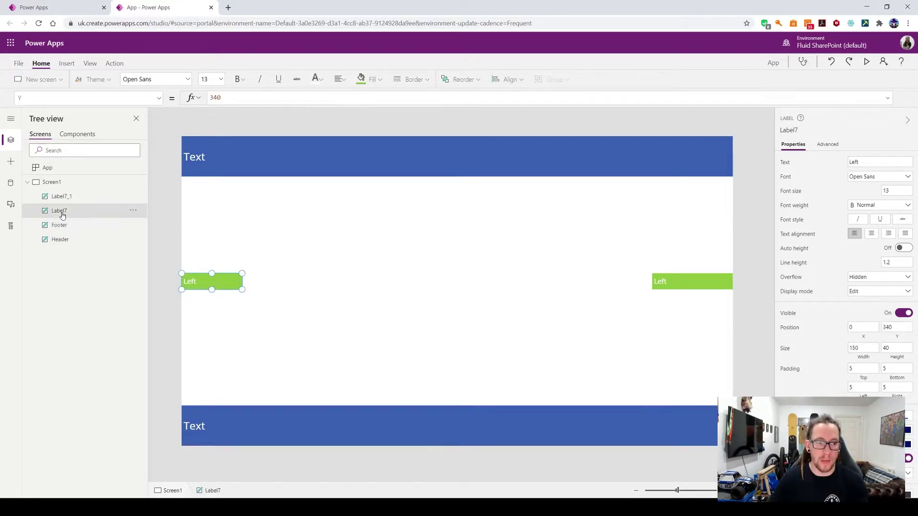
pyautogui.rightClick(66, 211)
pyautogui.click(84, 276)
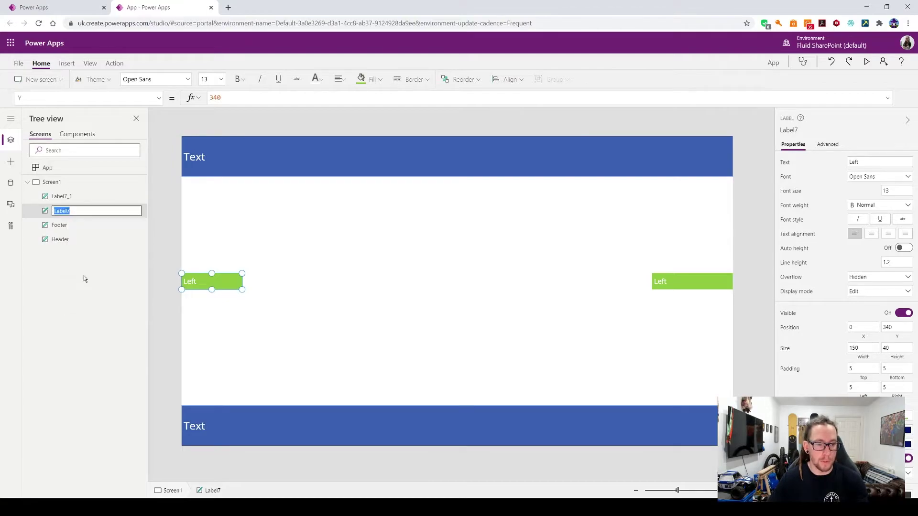
pyautogui.write('Left')
pyautogui.press('Return')
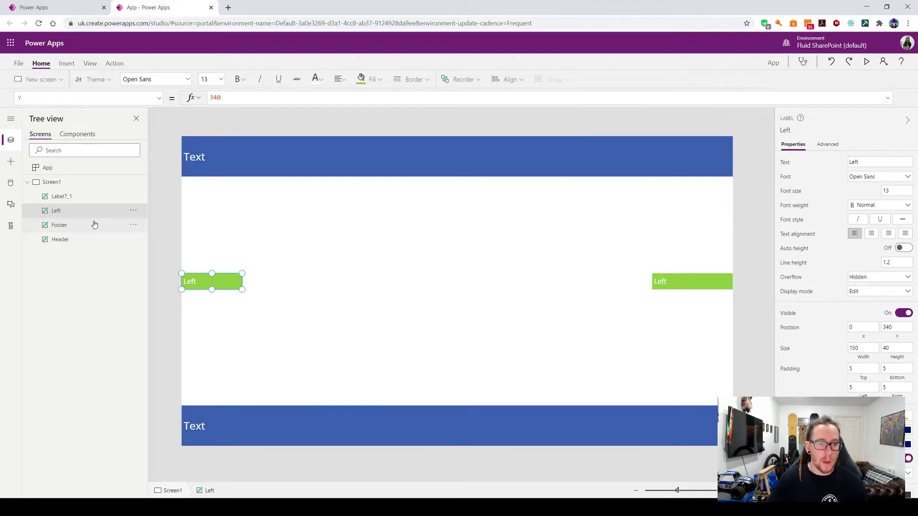
# - Rename the green label at the screen's right edge to Right
pyautogui.rightClick(73, 198)
pyautogui.click(74, 260)
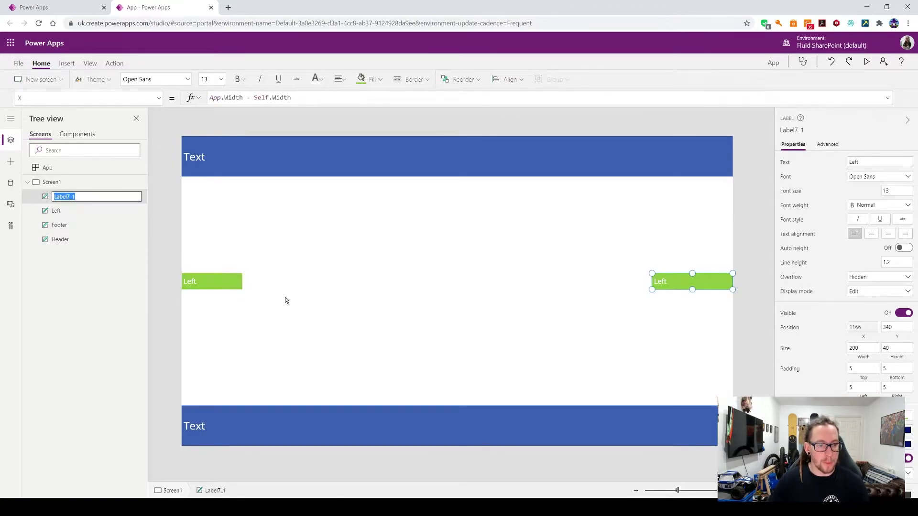
pyautogui.write('Right')
pyautogui.press('Return')
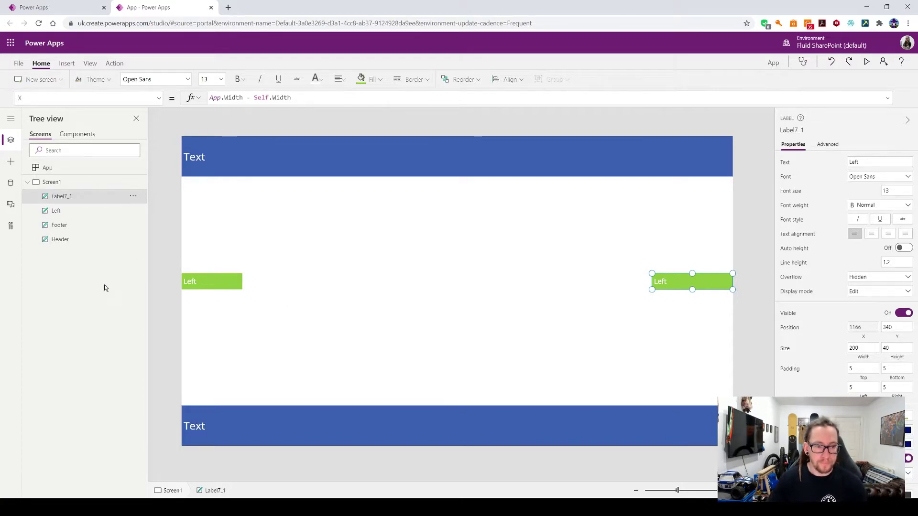
# - Set the Left label's Y property to Header.Height so it sits directly beneath the header
pyautogui.click(229, 287)
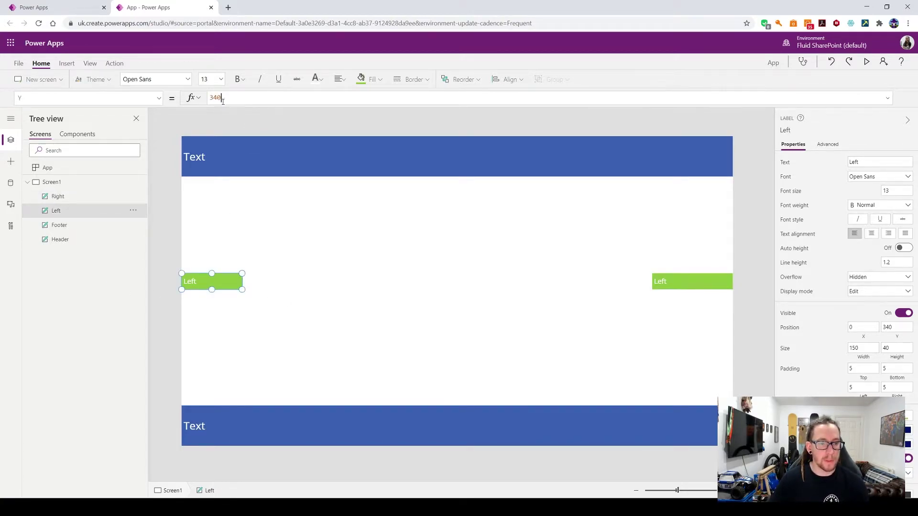
pyautogui.hotkey('ctrl', 'a')
pyautogui.write('He')
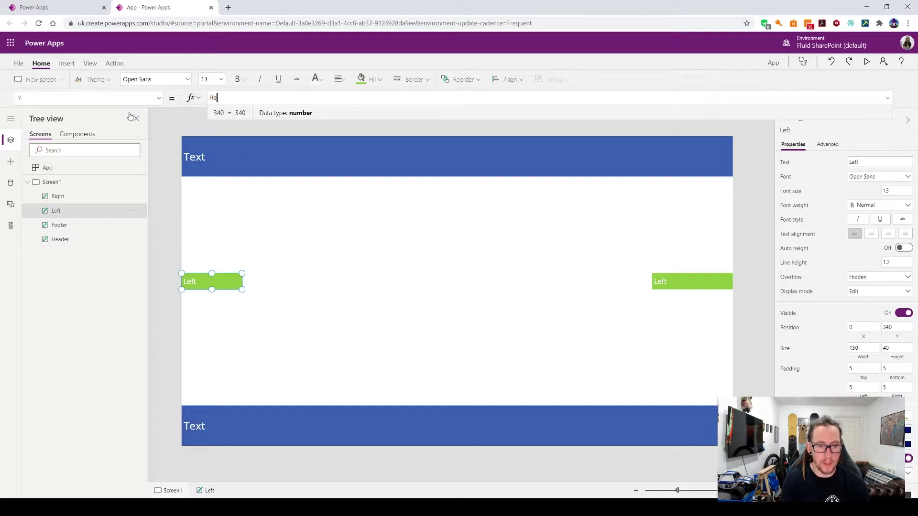
pyautogui.write('ader.')
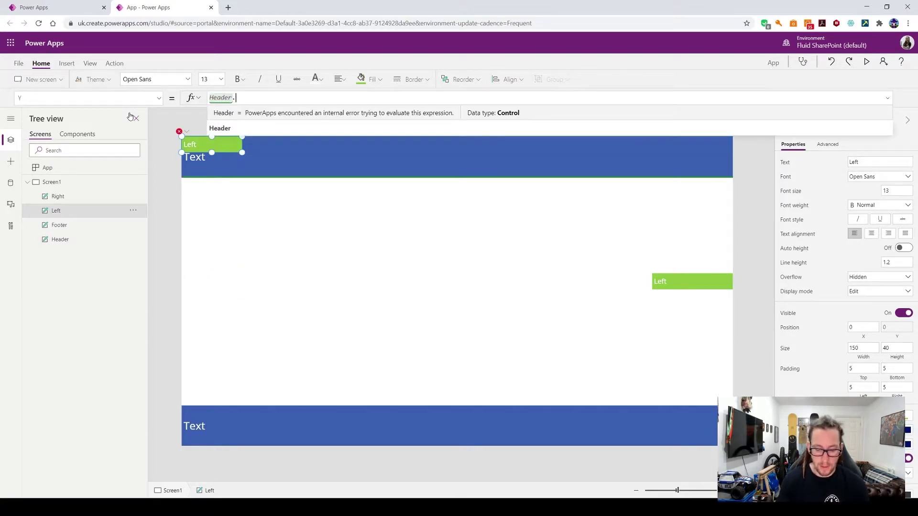
pyautogui.write('Height')
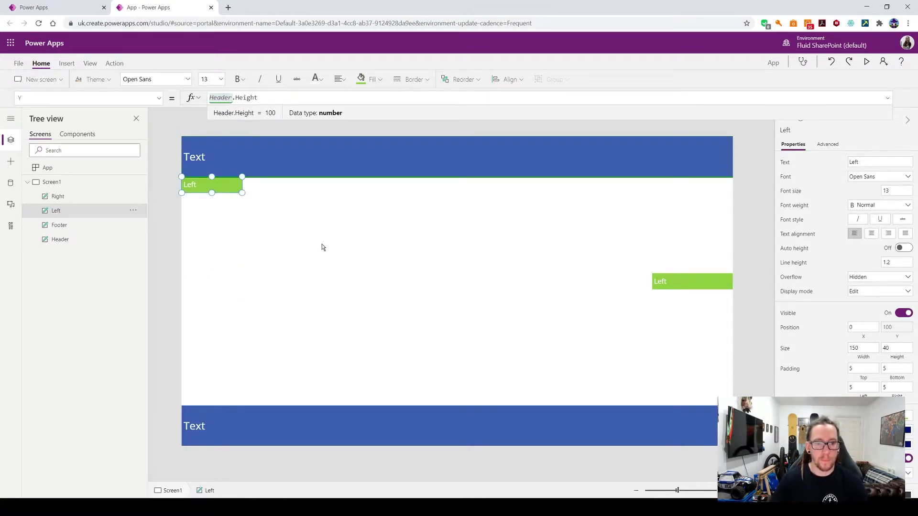
pyautogui.click(299, 231)
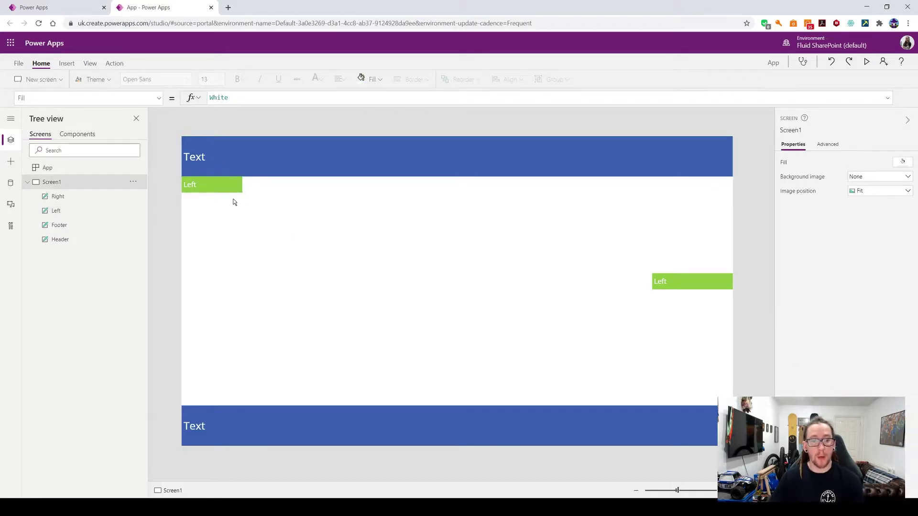
# - Set the Header label's height to 50 to test the Left label's relative position
pyautogui.click(300, 166)
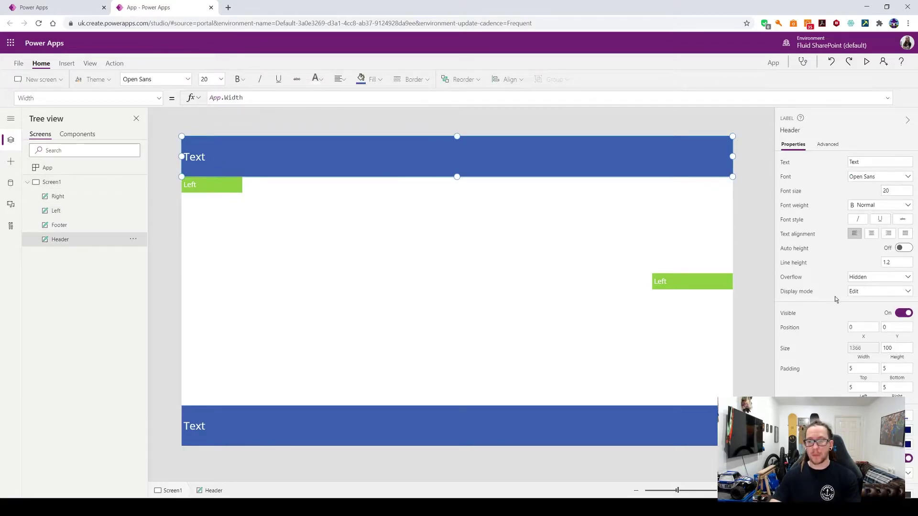
pyautogui.click(882, 348)
pyautogui.write('50')
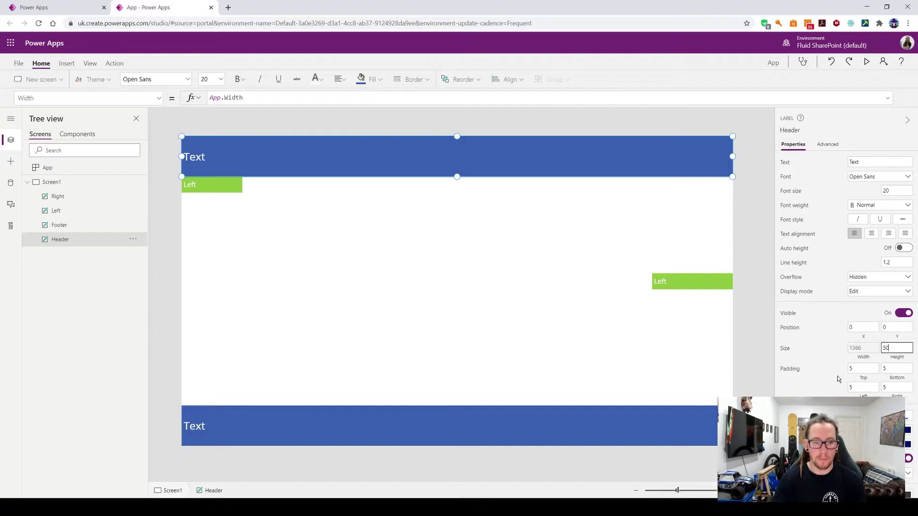
pyautogui.click(535, 396)
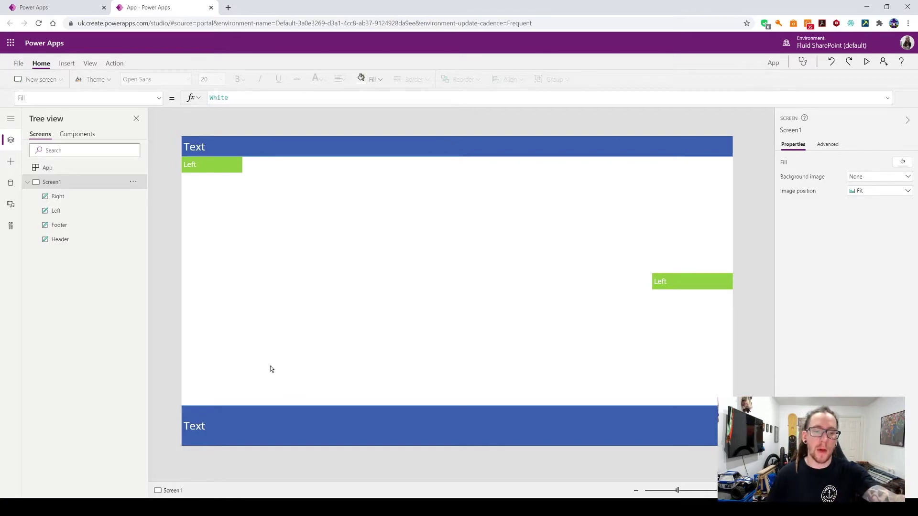
# - Restore the Header label's height to 100
pyautogui.click(278, 143)
pyautogui.click(896, 348)
pyautogui.write('100')
pyautogui.click(491, 345)
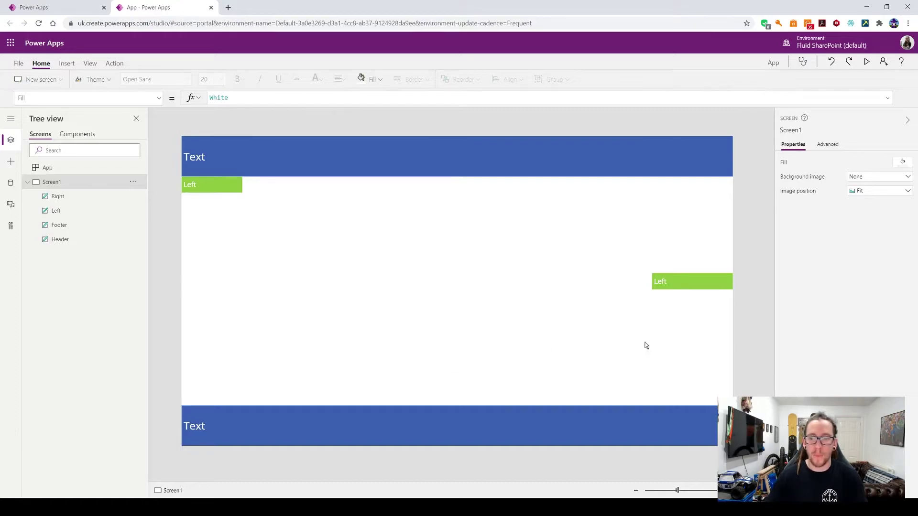
# - Set the Right label's Y property to Header.Height so it sits directly beneath the header
pyautogui.click(692, 285)
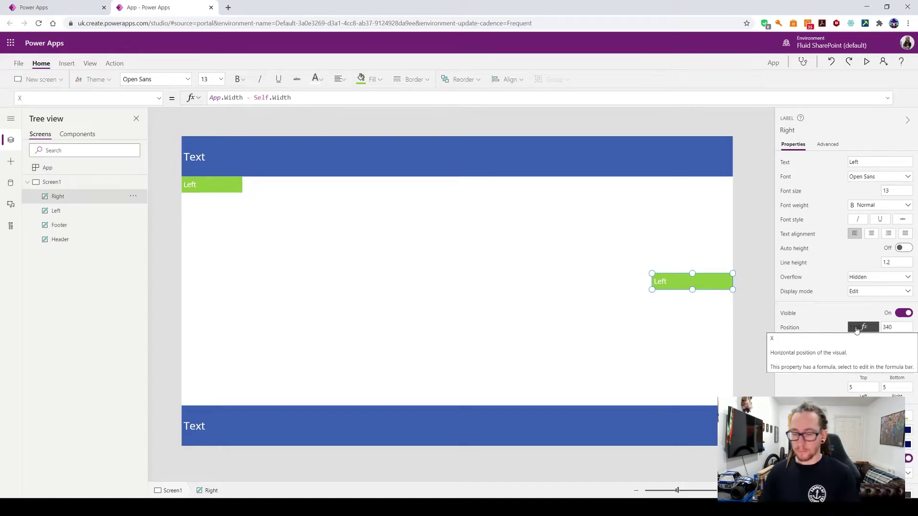
pyautogui.click(897, 327)
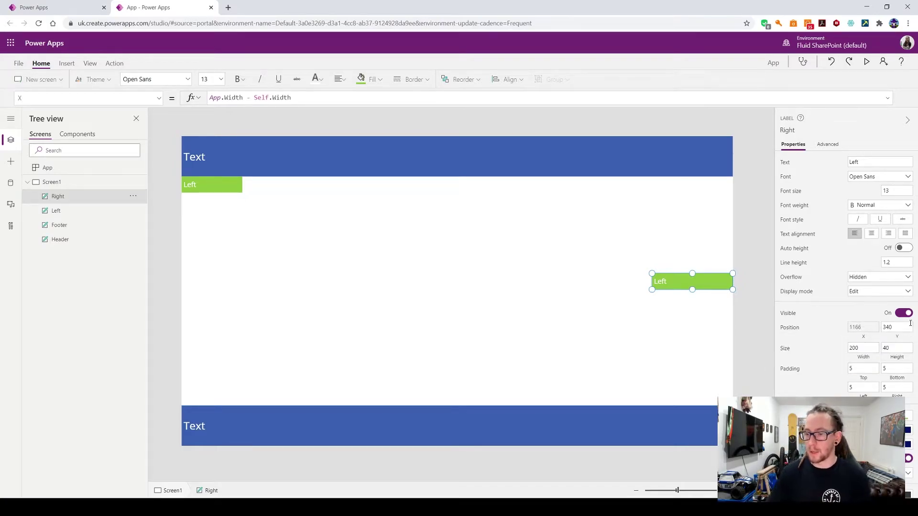
pyautogui.press('End')
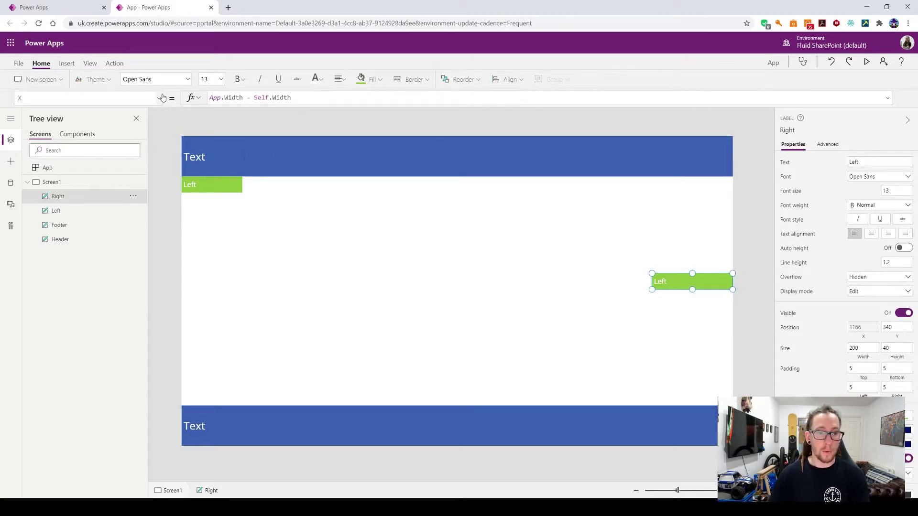
pyautogui.click(86, 98)
pyautogui.click(65, 279)
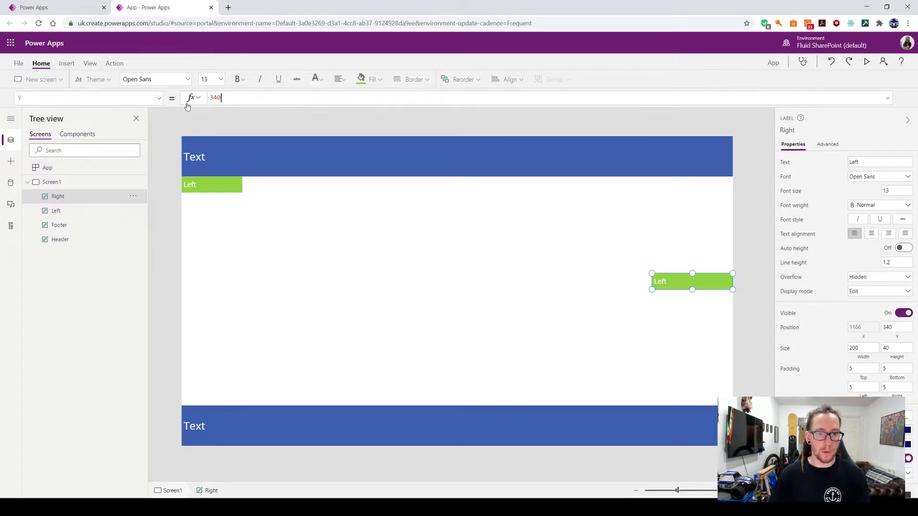
pyautogui.click(213, 97)
pyautogui.hotkey('ctrl', 'a')
pyautogui.write('Header')
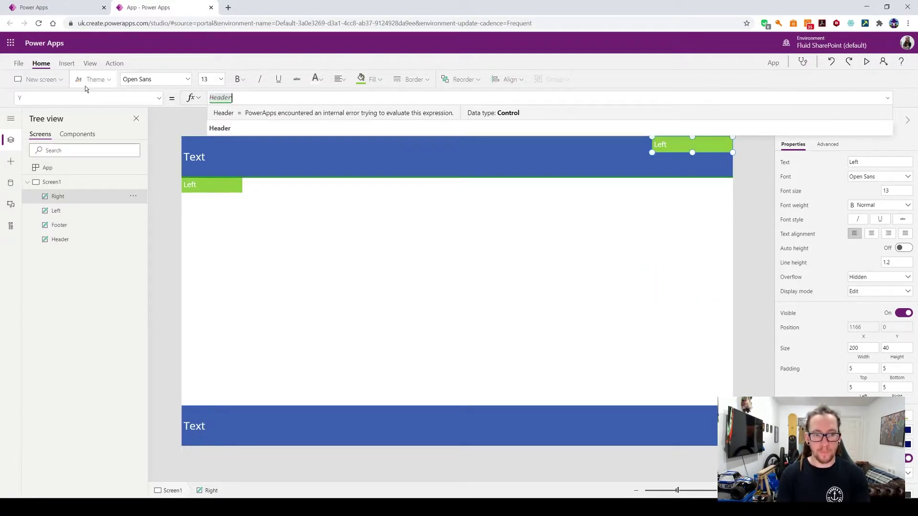
pyautogui.write('.h')
pyautogui.press('BackSpace')
pyautogui.press('BackSpace')
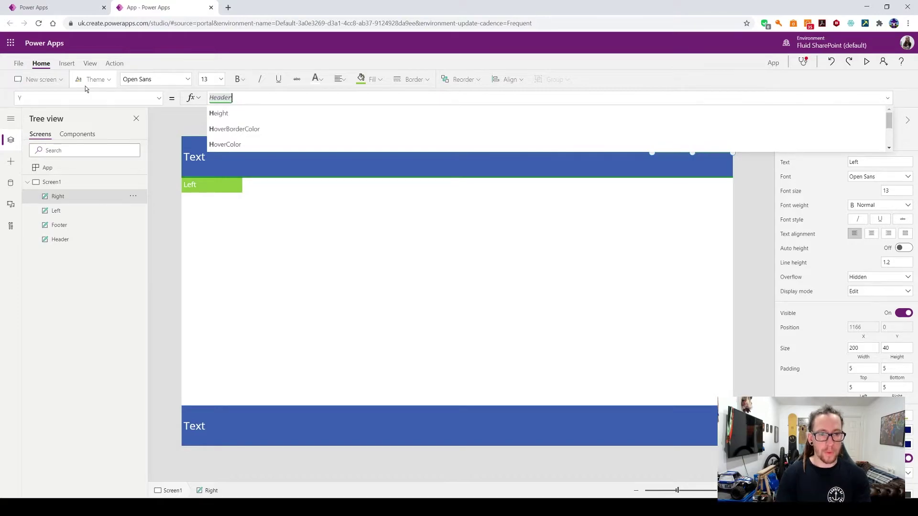
pyautogui.write('.Height')
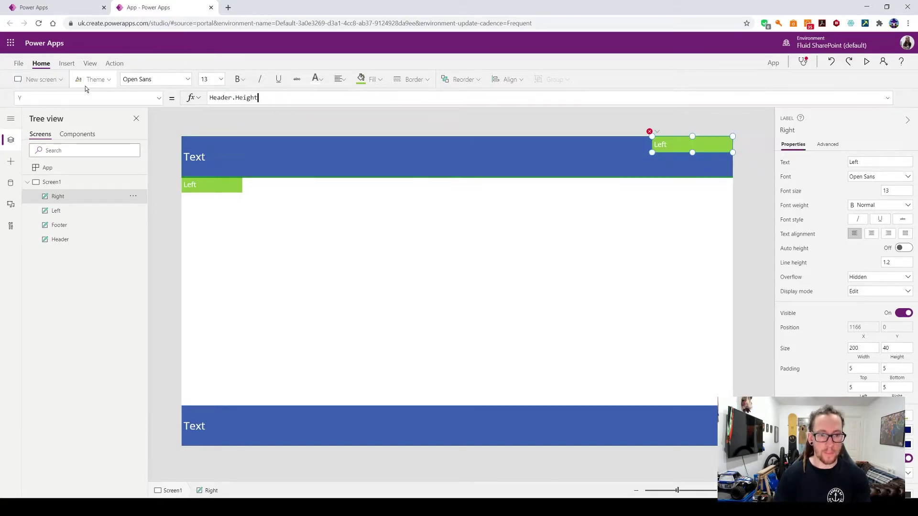
pyautogui.click(439, 315)
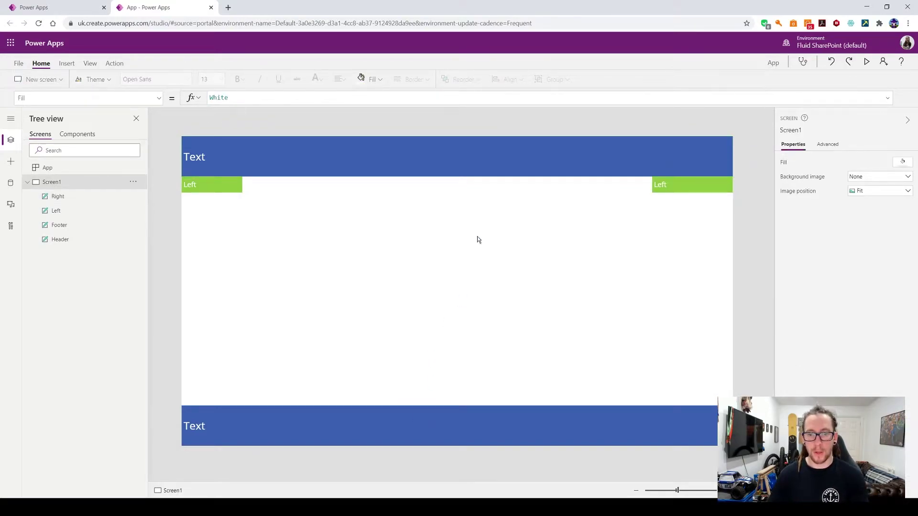
# - Set the Header label's height to 50 to test the relative position of both side labels
pyautogui.click(486, 174)
pyautogui.click(896, 348)
pyautogui.write('50')
pyautogui.click(638, 331)
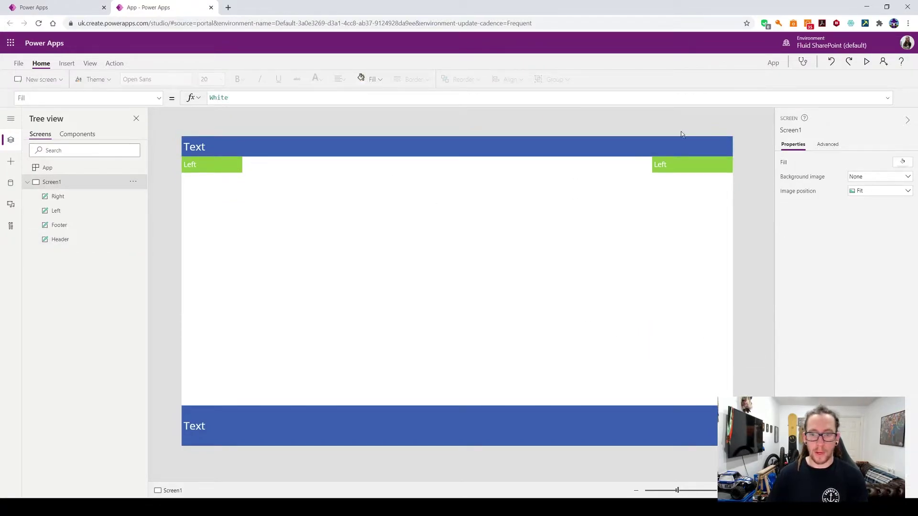
# - Return the Header label's height to 100
pyautogui.click(462, 147)
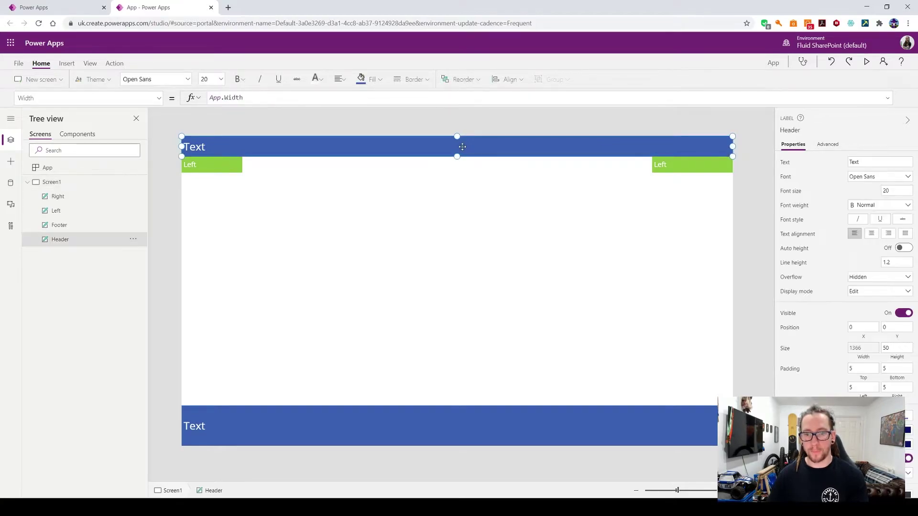
pyautogui.click(887, 348)
pyautogui.write('100')
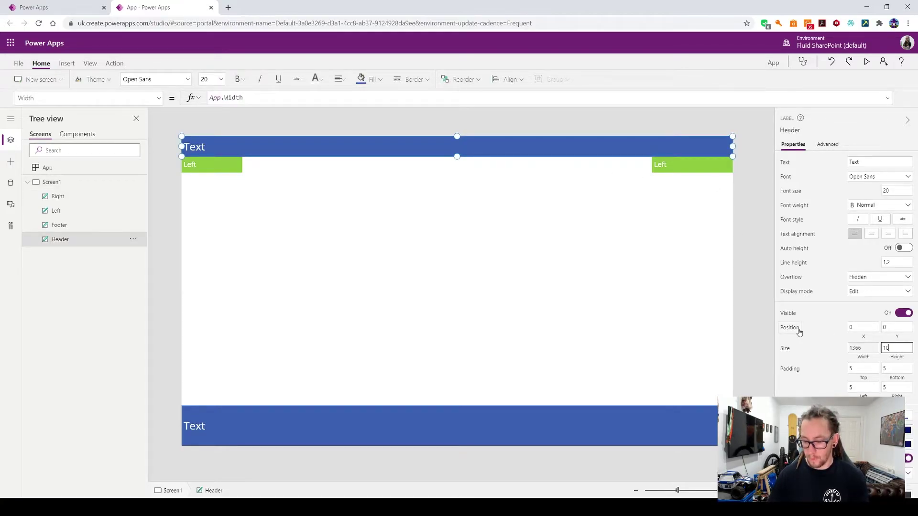
pyautogui.click(651, 313)
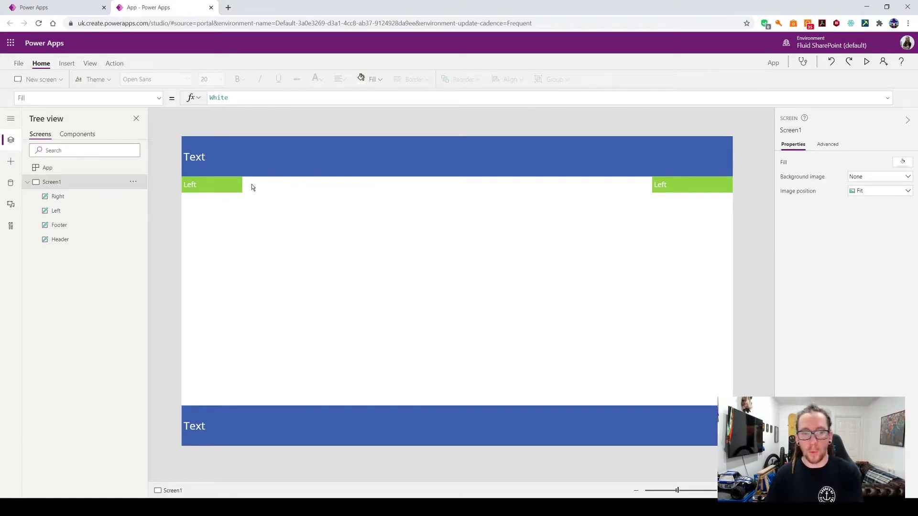
# - Try Footer.Height as the formula for the Left label's Y property
pyautogui.click(239, 186)
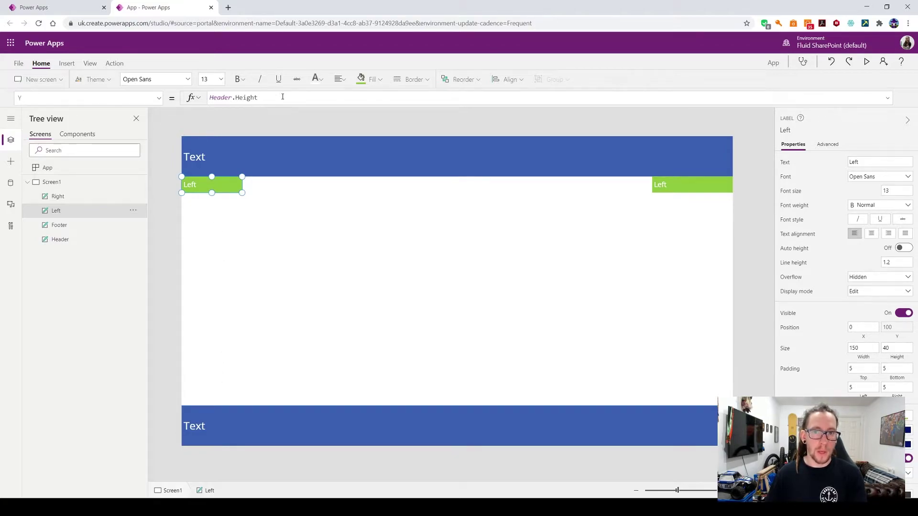
pyautogui.moveTo(286, 97); pyautogui.dragTo(87, 111)
pyautogui.write('Foot')
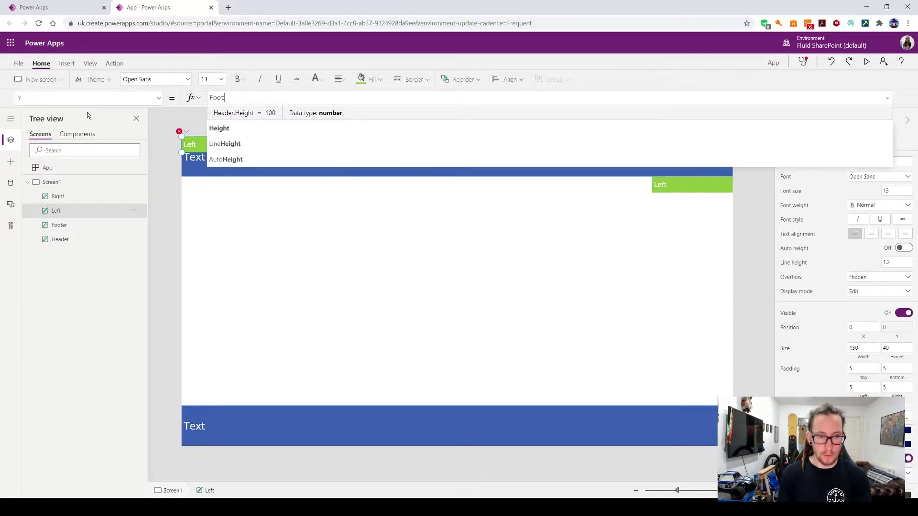
pyautogui.write('er.Height')
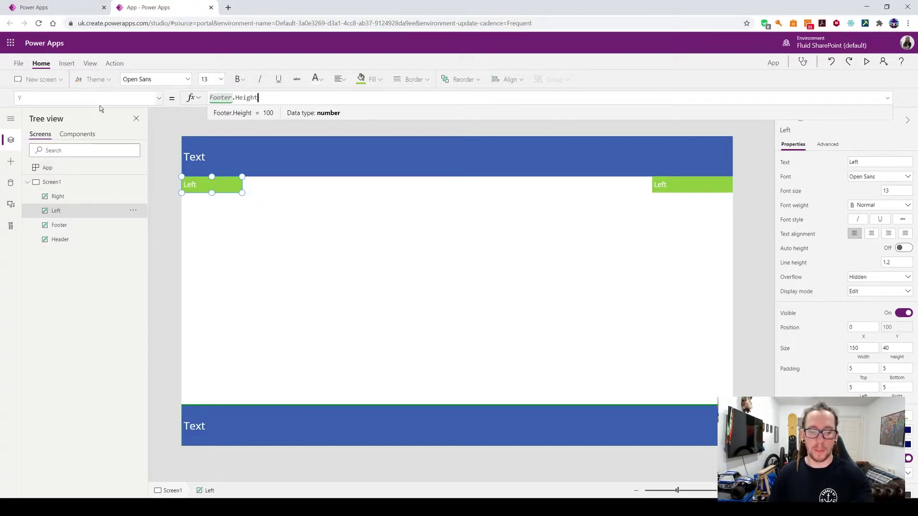
# - Replace the Left label's Y formula with App.Height - Self.Height to align it with the app's lower edge
pyautogui.tripleClick(270, 98)
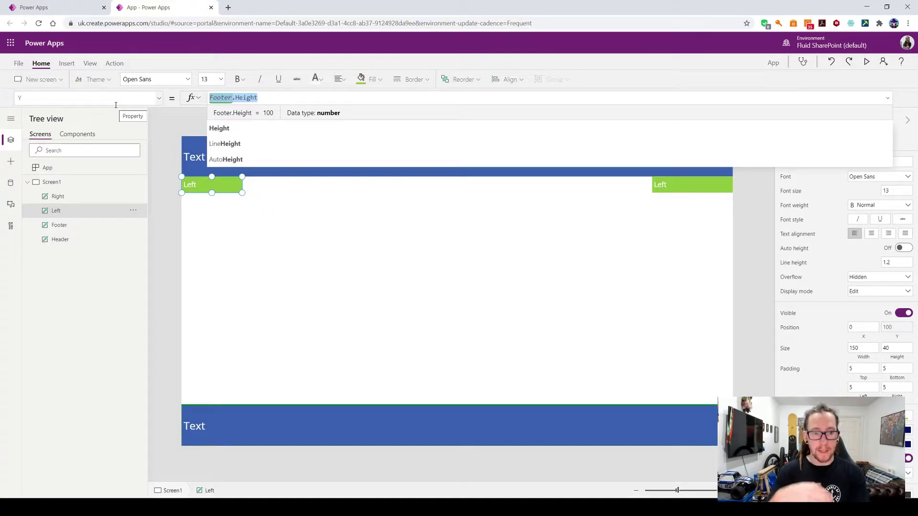
pyautogui.write('App.')
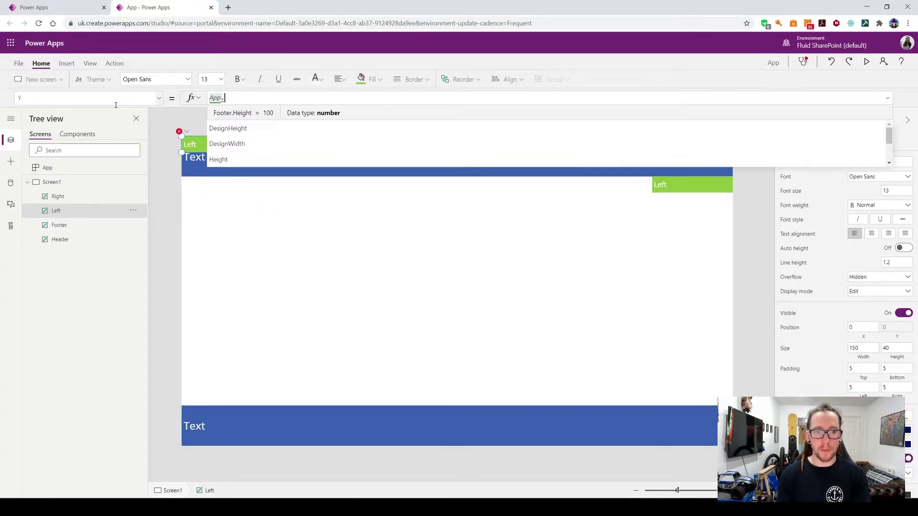
pyautogui.write('Height')
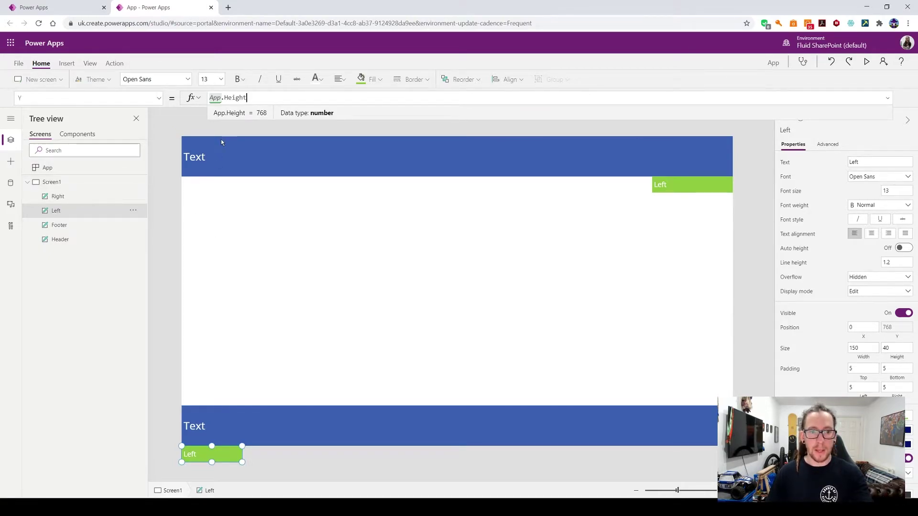
pyautogui.write('- slef')
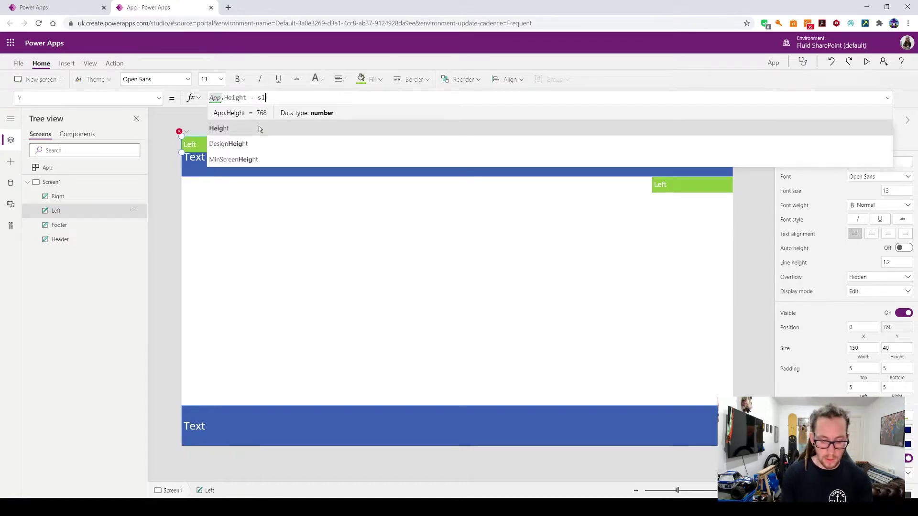
pyautogui.press('BackSpace')
pyautogui.press('BackSpace')
pyautogui.press('BackSpace')
pyautogui.write('elf')
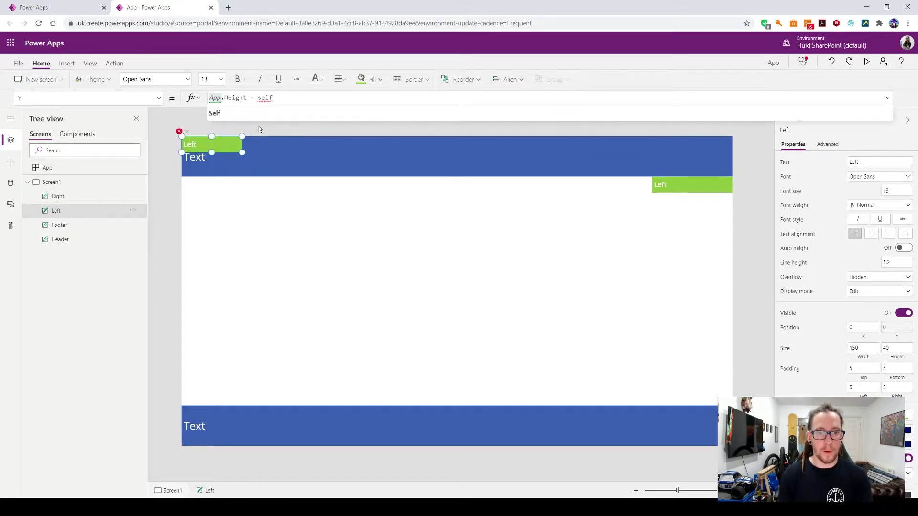
pyautogui.write('.Hei')
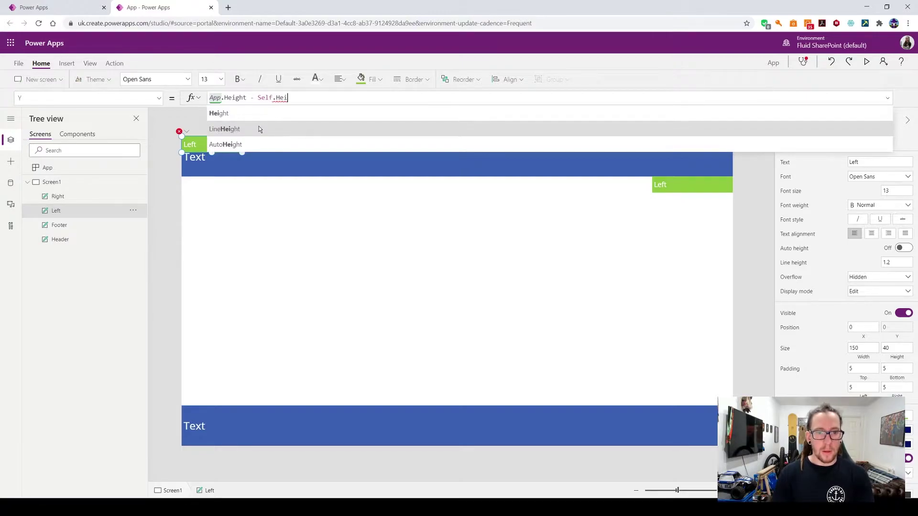
pyautogui.click(228, 114)
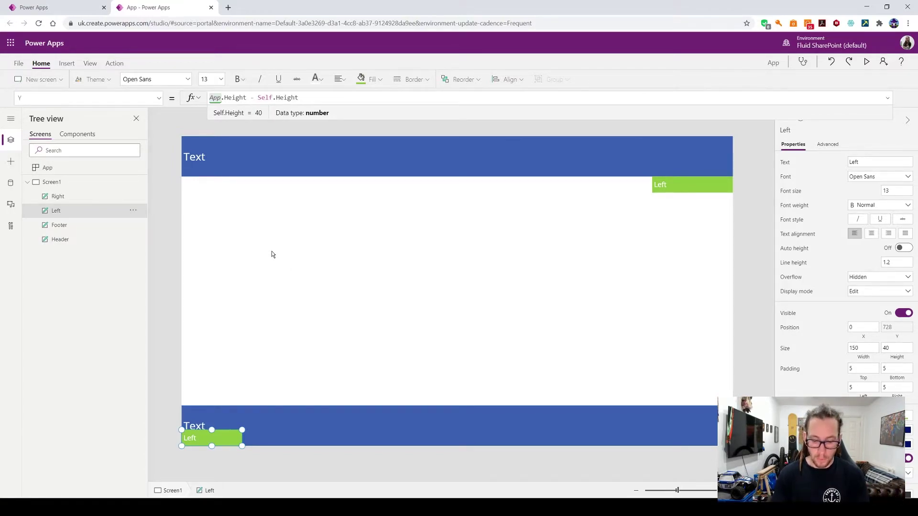
# - Enclose the Left label's Y formula in parentheses as (App.Height - Self.Height)
pyautogui.write(')')
pyautogui.press('Left')
pyautogui.press('Left')
pyautogui.press('Left')
pyautogui.press('Left')
pyautogui.press('Left')
pyautogui.press('Left')
pyautogui.press('Left')
pyautogui.press('Left')
pyautogui.press('Left')
pyautogui.press('Left')
pyautogui.press('Left')
pyautogui.press('Left')
pyautogui.press('Left')
pyautogui.press('Left')
pyautogui.press('Left')
pyautogui.press('Left')
pyautogui.press('Left')
pyautogui.press('Left')
pyautogui.press('Left')
pyautogui.press('Left')
pyautogui.write('(')
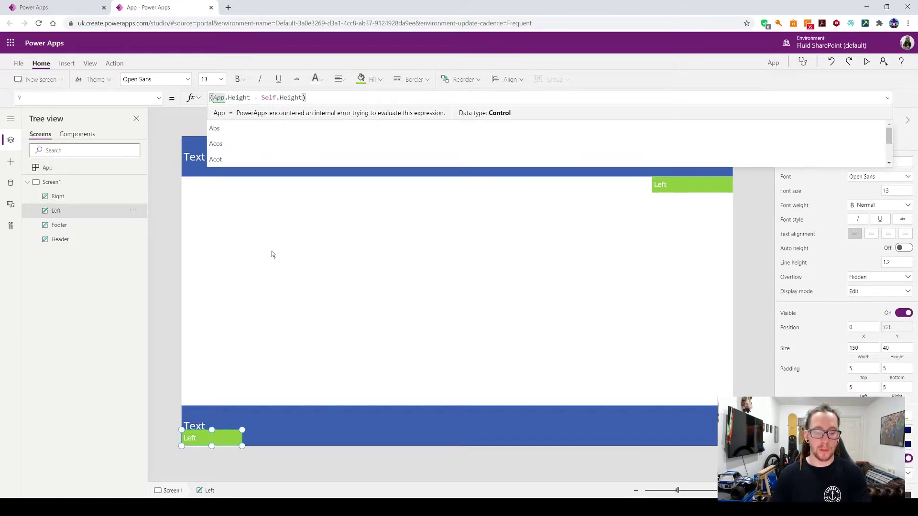
pyautogui.click(308, 98)
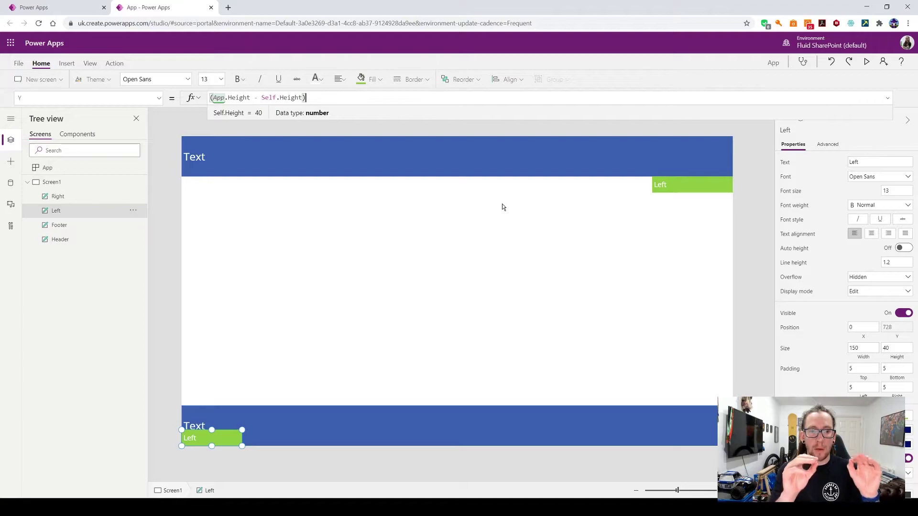
# - Subtract Footer.Height from the Left label's parenthesized Y formula so it sits directly above the footer
pyautogui.write('-')
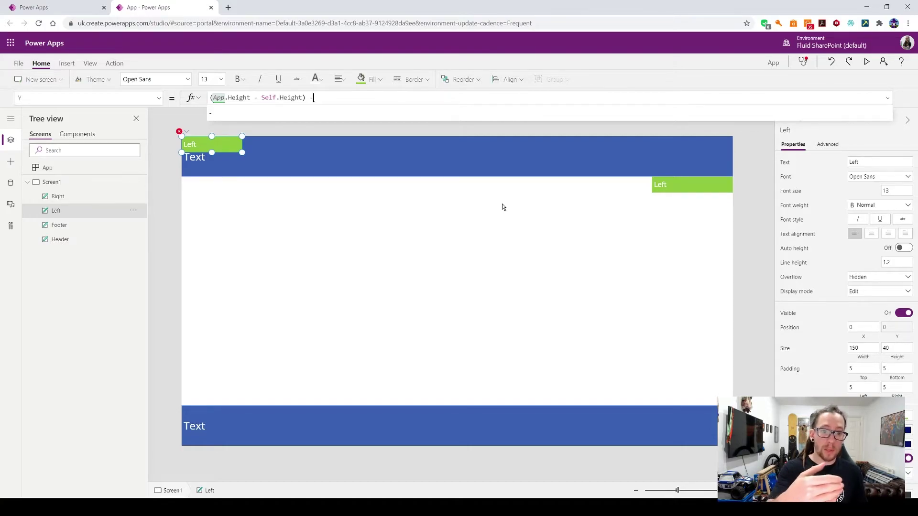
pyautogui.press('BackSpace')
pyautogui.press('BackSpace')
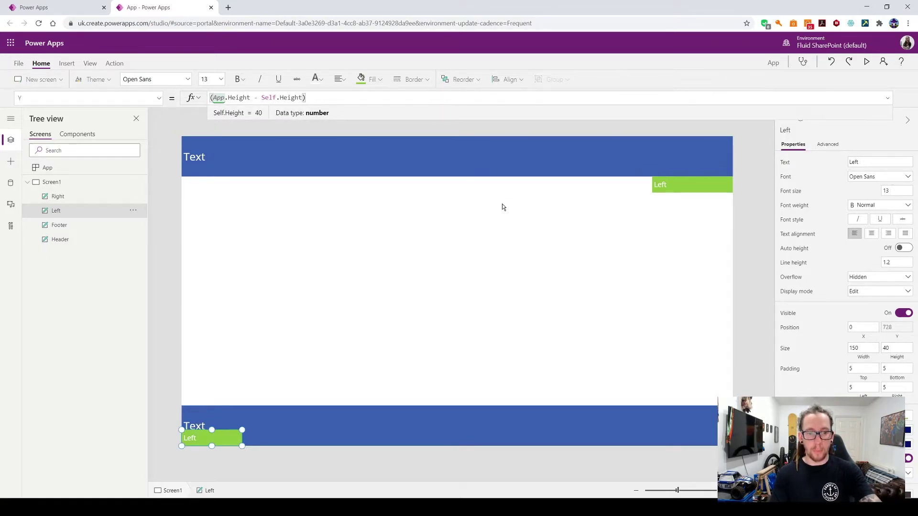
pyautogui.write('- Foo')
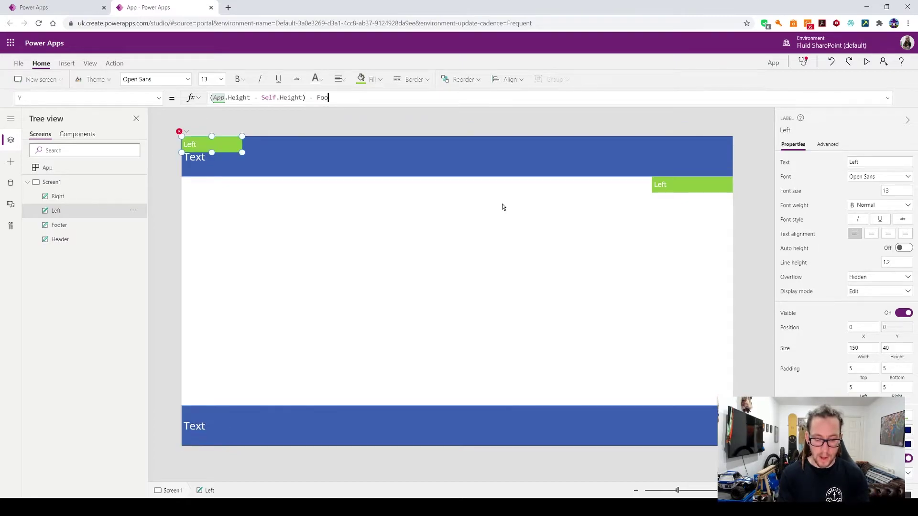
pyautogui.write('ter.He')
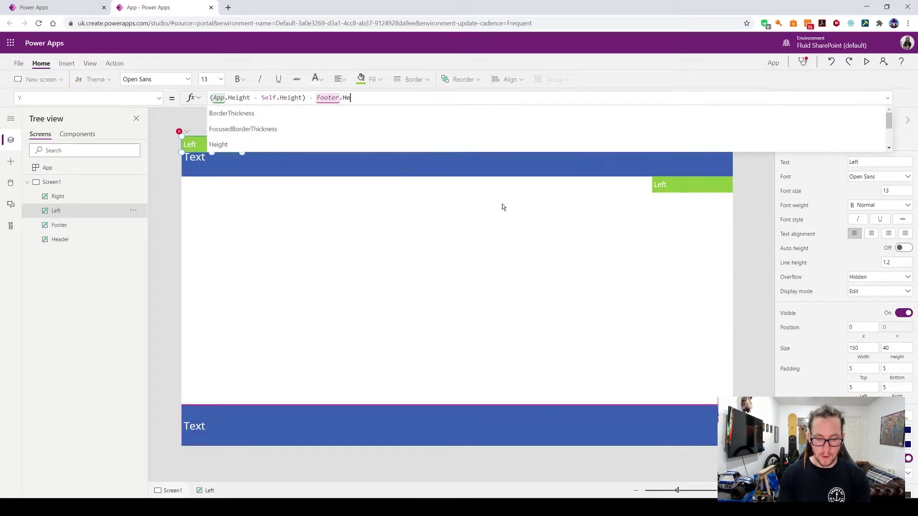
pyautogui.press('Tab')
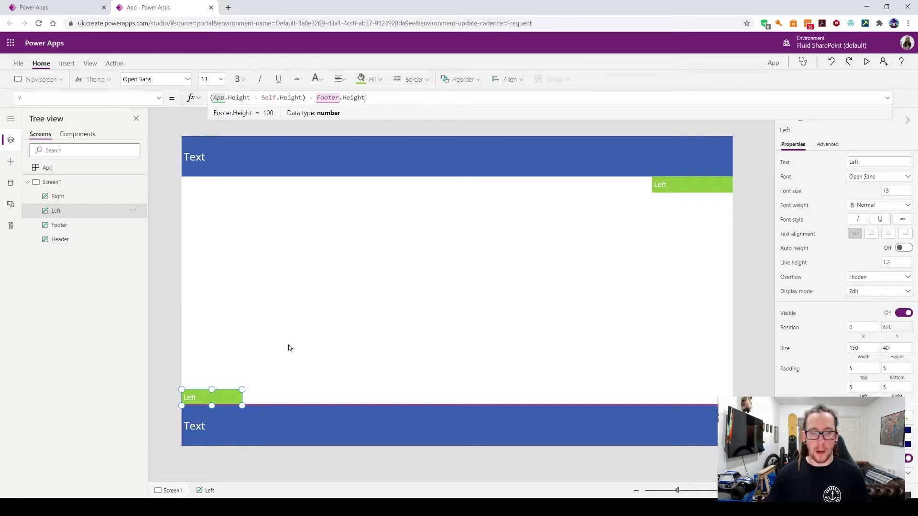
pyautogui.click(279, 363)
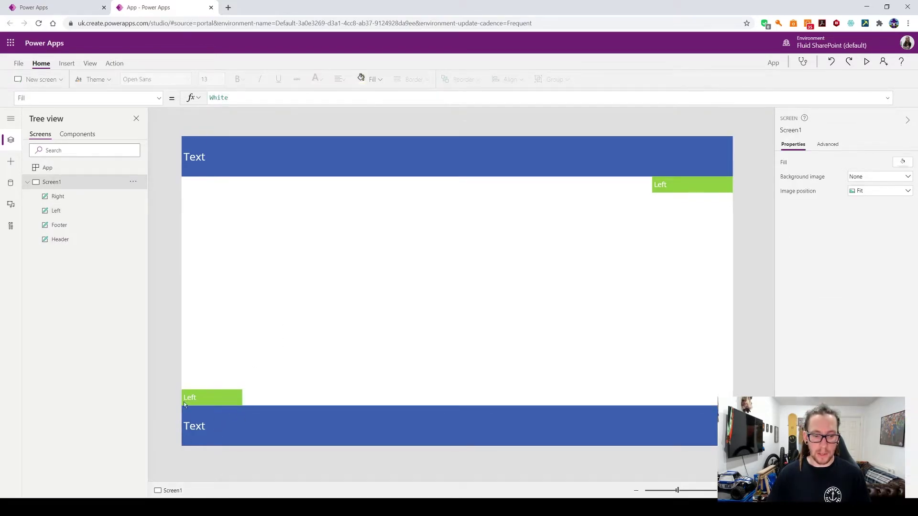
# - Set the footer's height to 50 to test whether the Left label follows it
pyautogui.click(346, 444)
pyautogui.click(900, 347)
pyautogui.write('50')
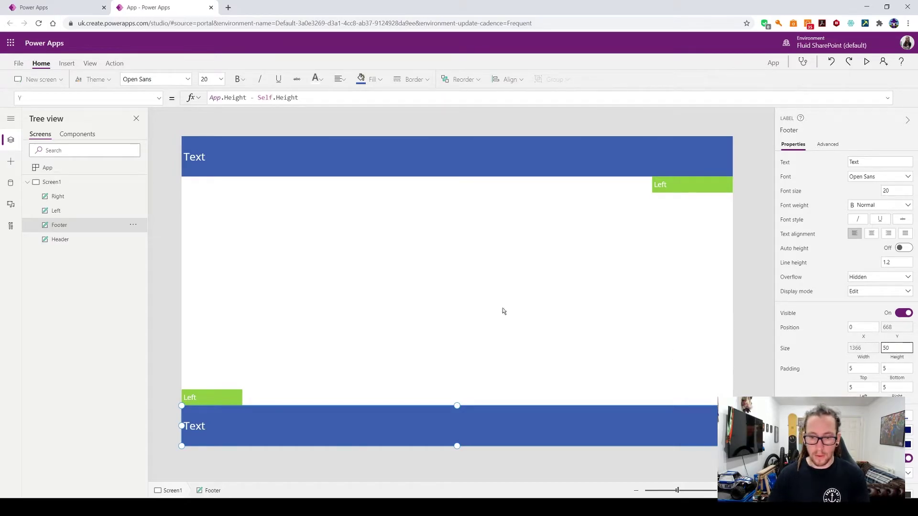
pyautogui.click(491, 306)
# - Set the footer's height to 150 to test the Left label's position with a taller footer
pyautogui.click(377, 437)
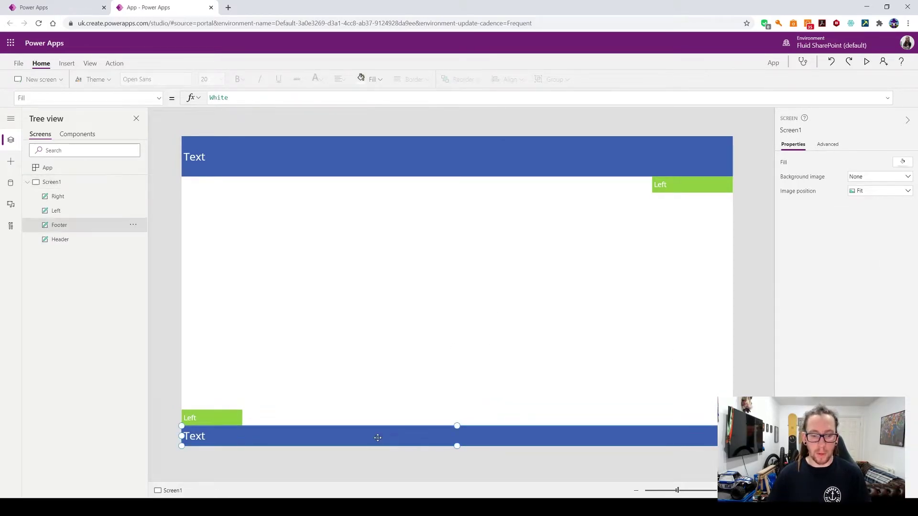
pyautogui.click(902, 351)
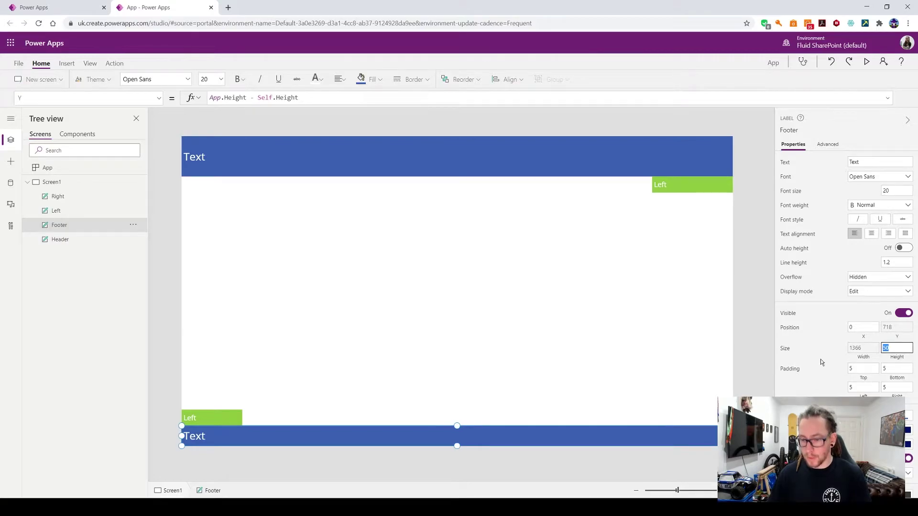
pyautogui.click(626, 338)
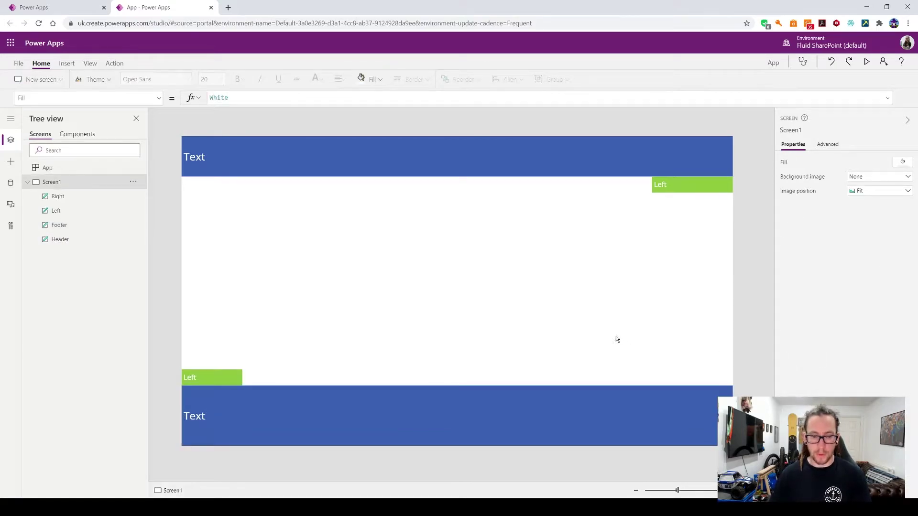
# - Return the footer's height to 100
pyautogui.click(285, 415)
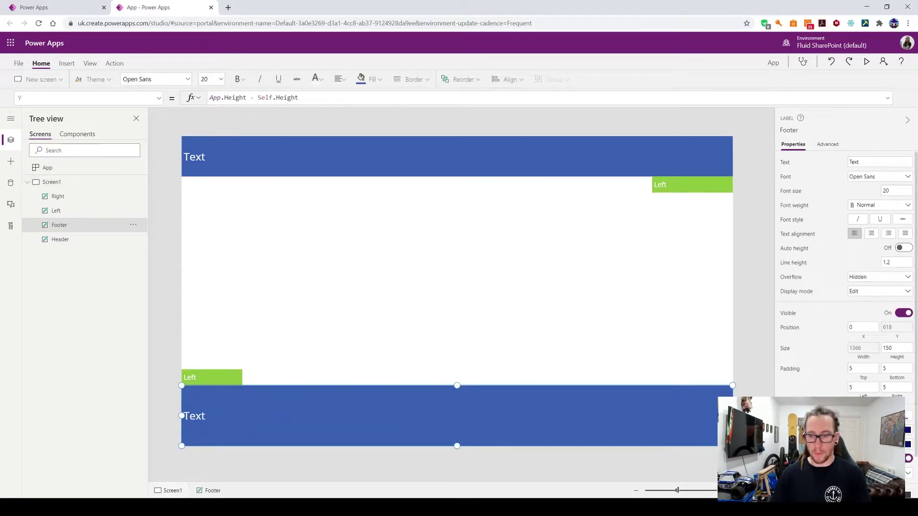
pyautogui.click(904, 349)
pyautogui.write('10')
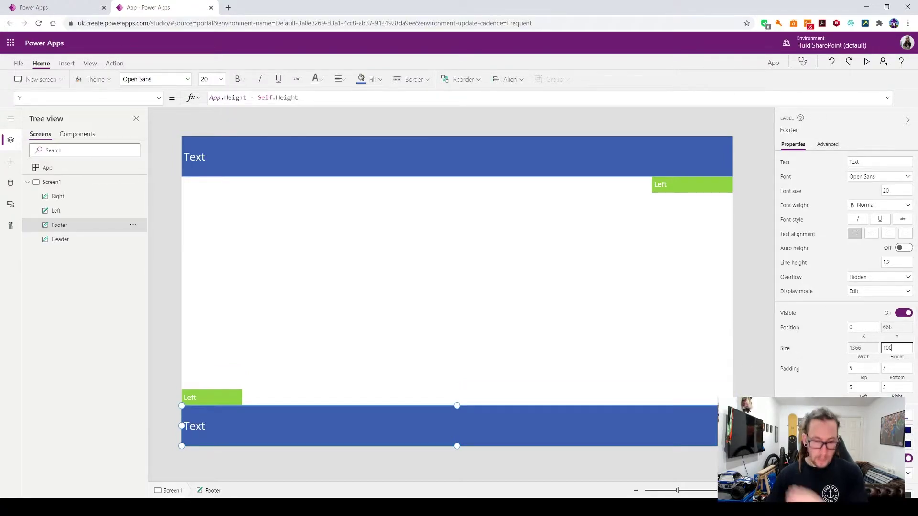
pyautogui.click(529, 336)
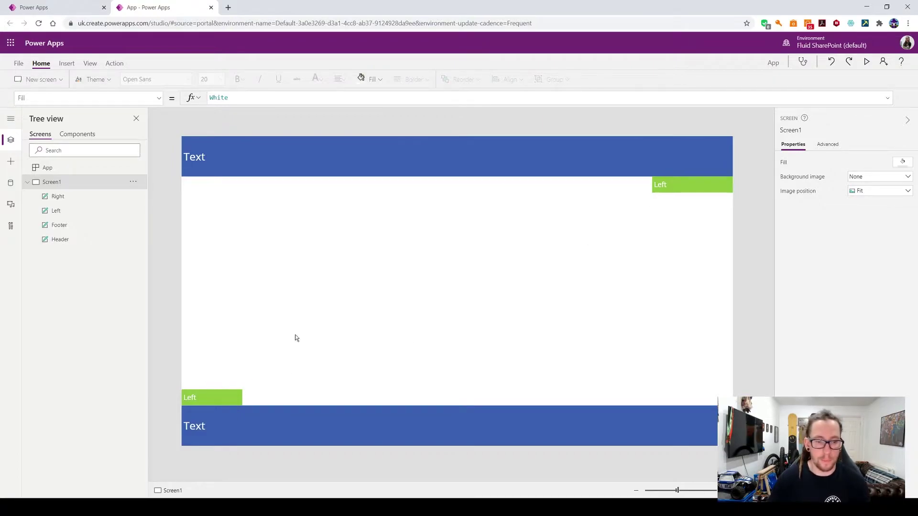
# - Insert a text input and place it horizontally centred beneath the header, at about X 523, Y 189
pyautogui.click(66, 63)
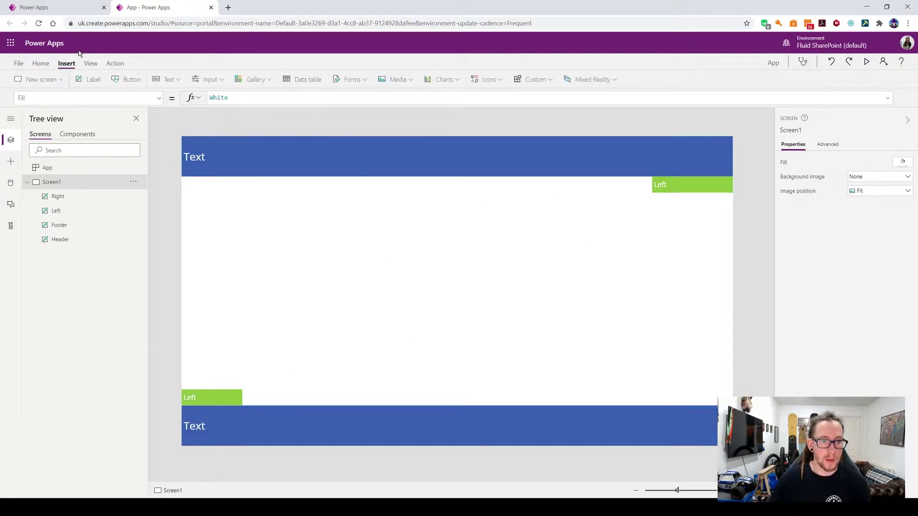
pyautogui.click(170, 79)
pyautogui.click(197, 80)
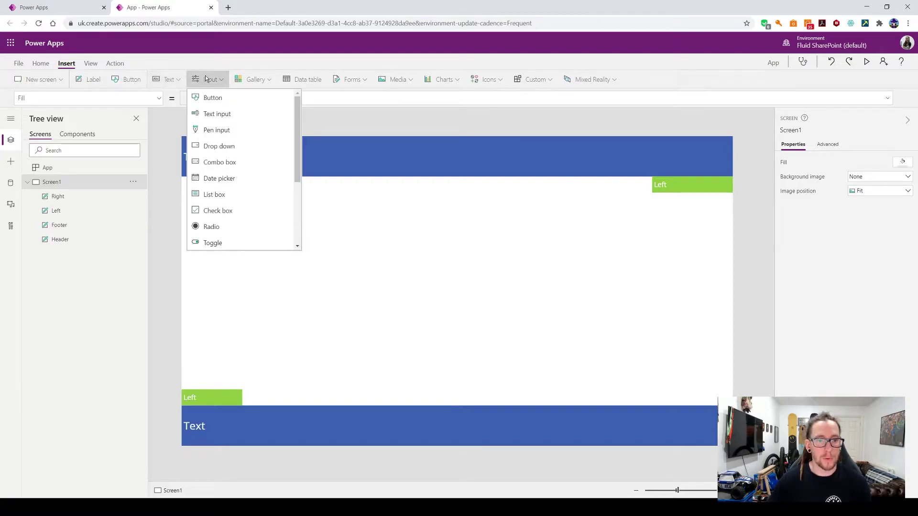
pyautogui.click(210, 113)
pyautogui.moveTo(268, 154); pyautogui.dragTo(460, 216)
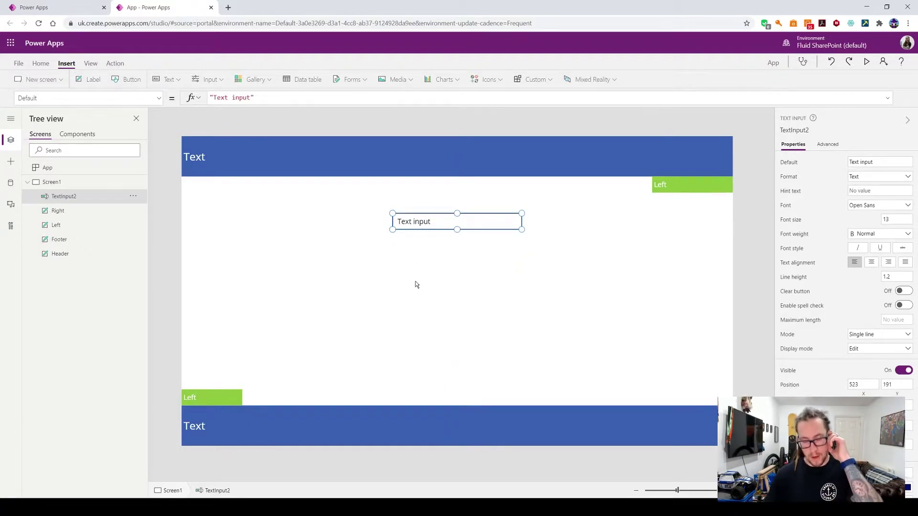
pyautogui.moveTo(444, 218); pyautogui.dragTo(444, 217)
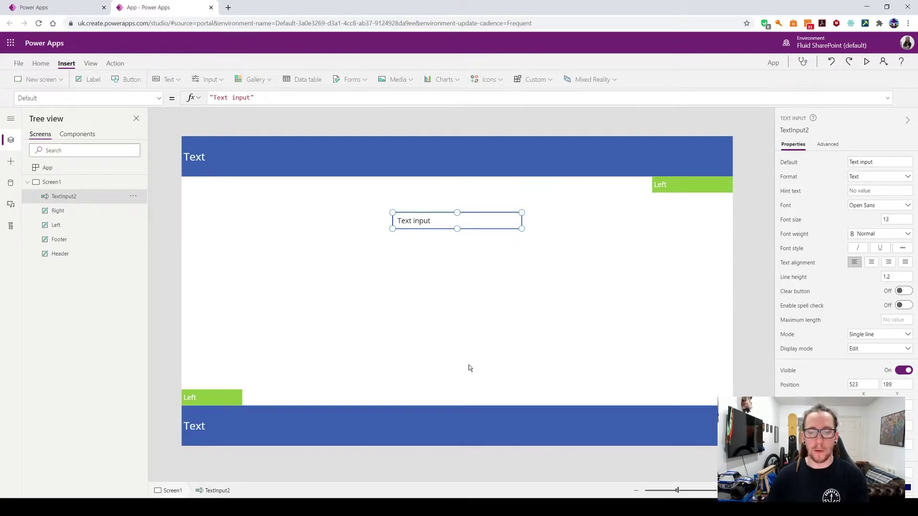
# - Make two copies of the text input and stack them beneath the original at about Y 274 and Y 384
pyautogui.hotkey('ctrl', 'c')
pyautogui.hotkey('ctrl', 'v')
pyautogui.moveTo(435, 227); pyautogui.dragTo(431, 289)
pyautogui.hotkey('ctrl', 'v')
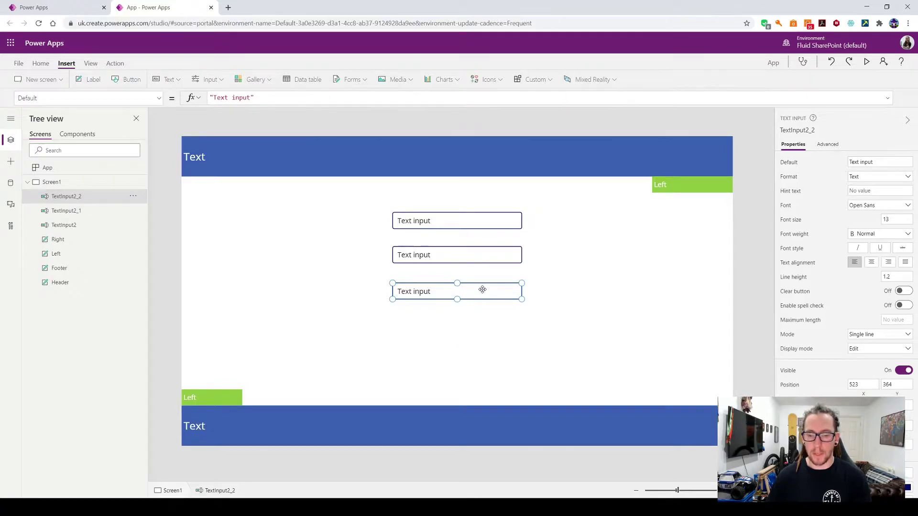
pyautogui.hotkey('ctrl', 'z')
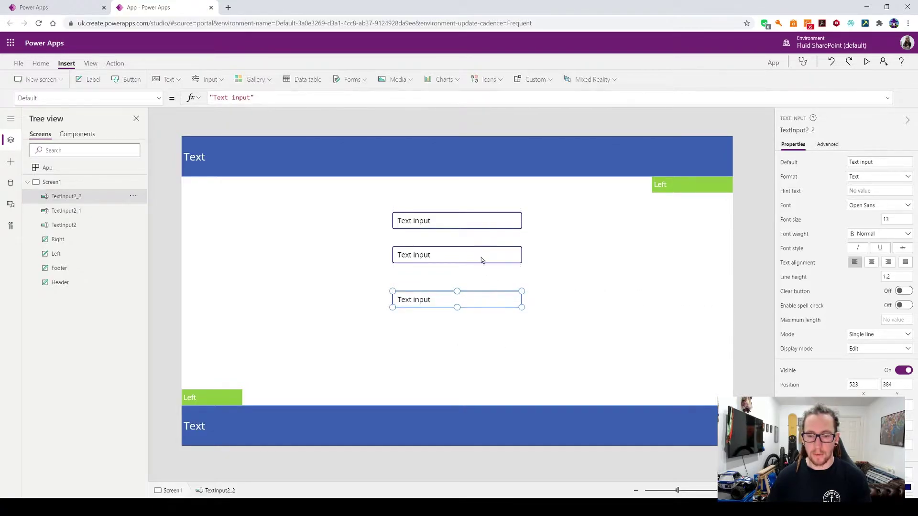
# - Set the uppermost text input's Y property to the formula Header.Height
pyautogui.click(450, 215)
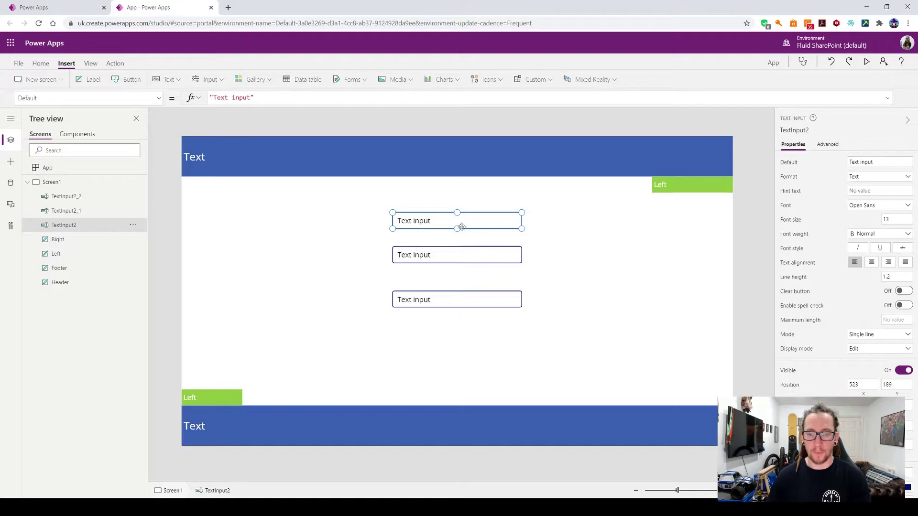
pyautogui.click(159, 98)
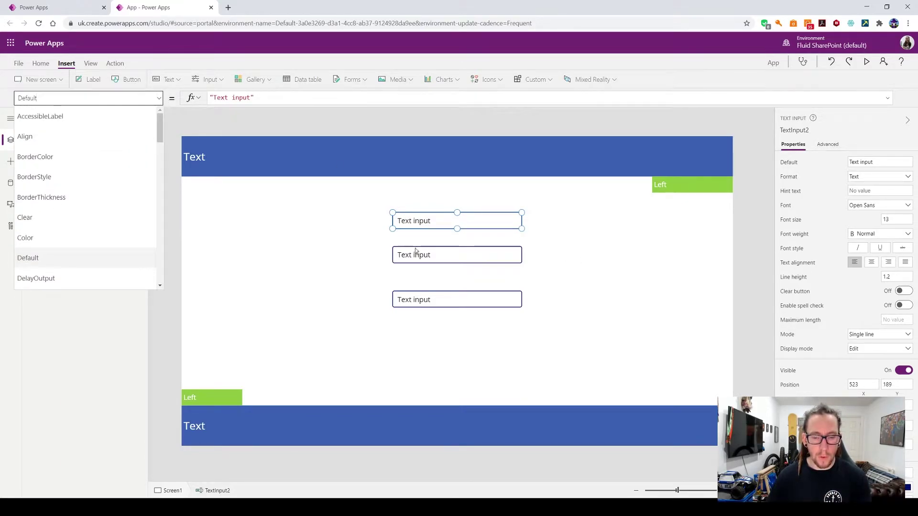
pyautogui.click(296, 225)
pyautogui.click(141, 97)
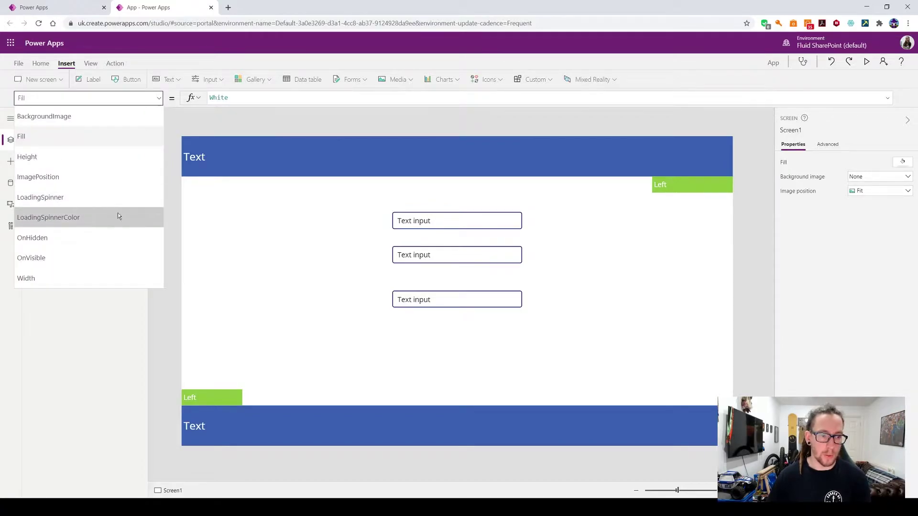
pyautogui.click(454, 219)
pyautogui.click(142, 96)
pyautogui.scroll(-10, 101, 235)
pyautogui.click(56, 278)
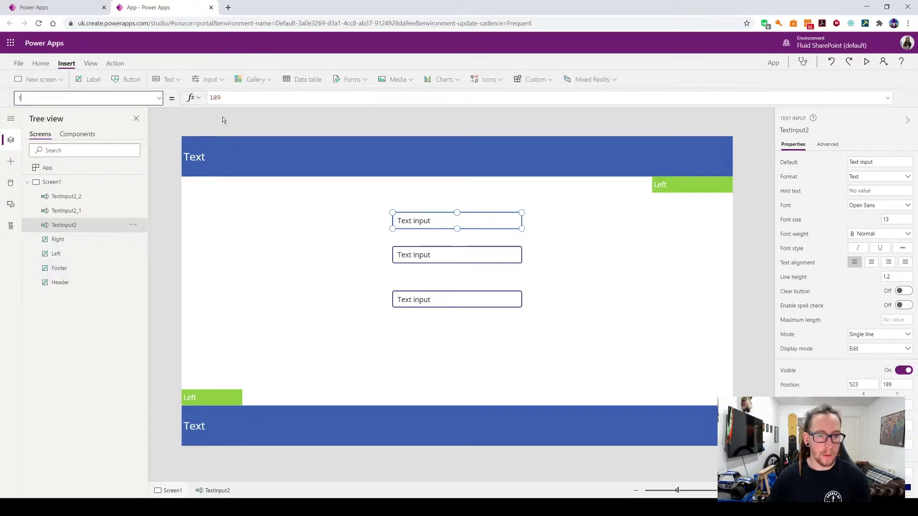
pyautogui.write('0')
pyautogui.press('BackSpace')
pyautogui.write('F')
pyautogui.press('BackSpace')
pyautogui.write('HEade')
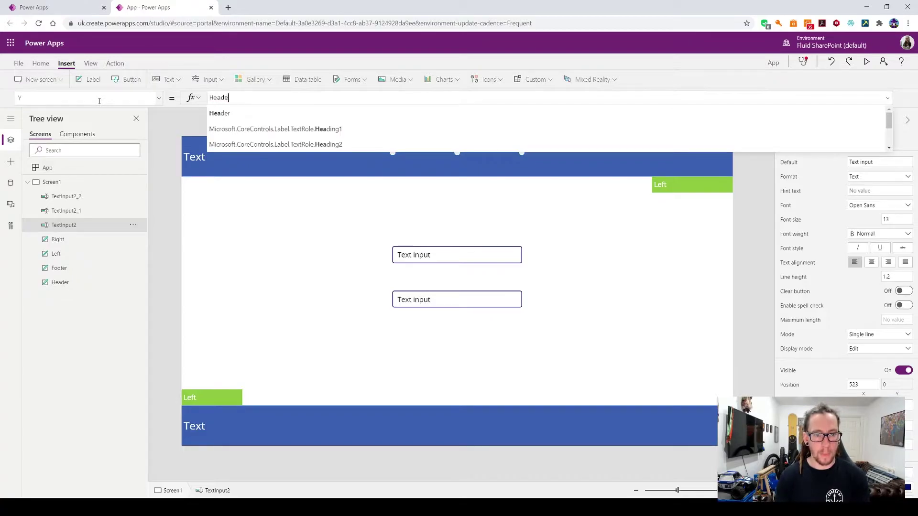
pyautogui.write('r.Height')
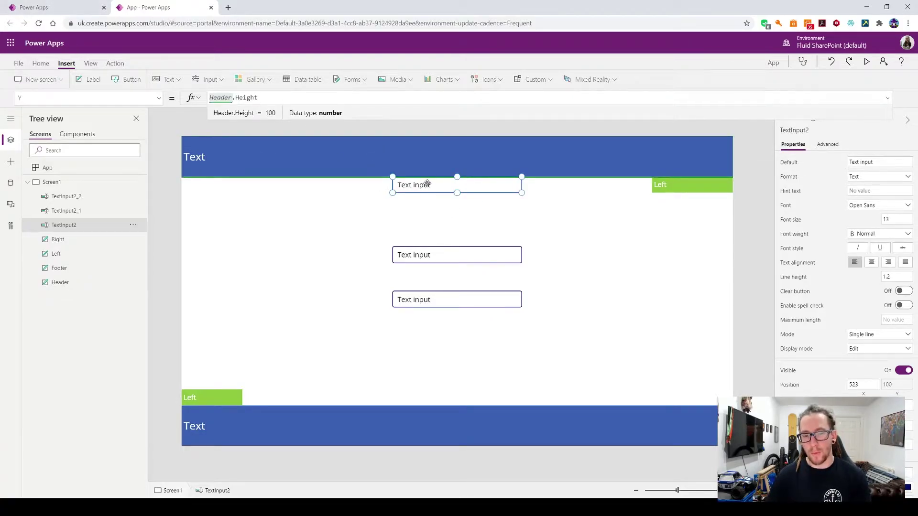
# - Extend the uppermost text input's Y formula to Header.Height + 100, after trying an offset of 250
pyautogui.write(' + ')
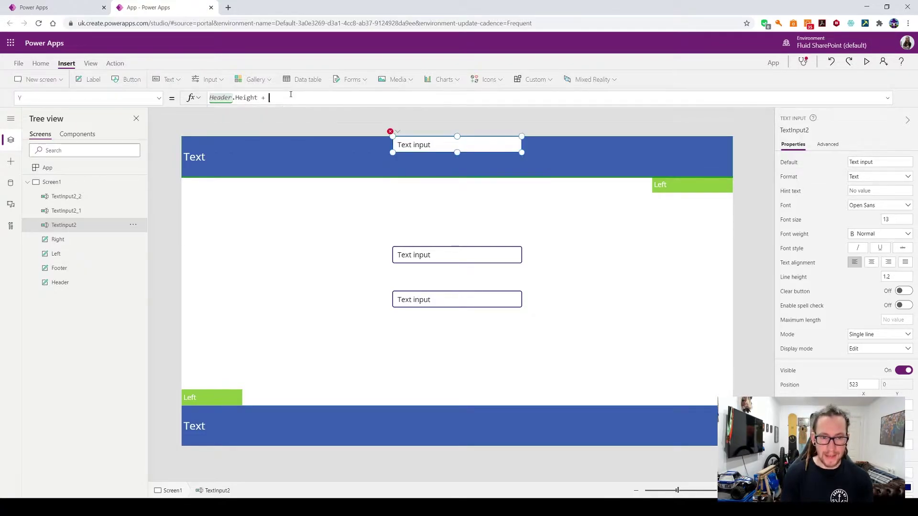
pyautogui.write('200')
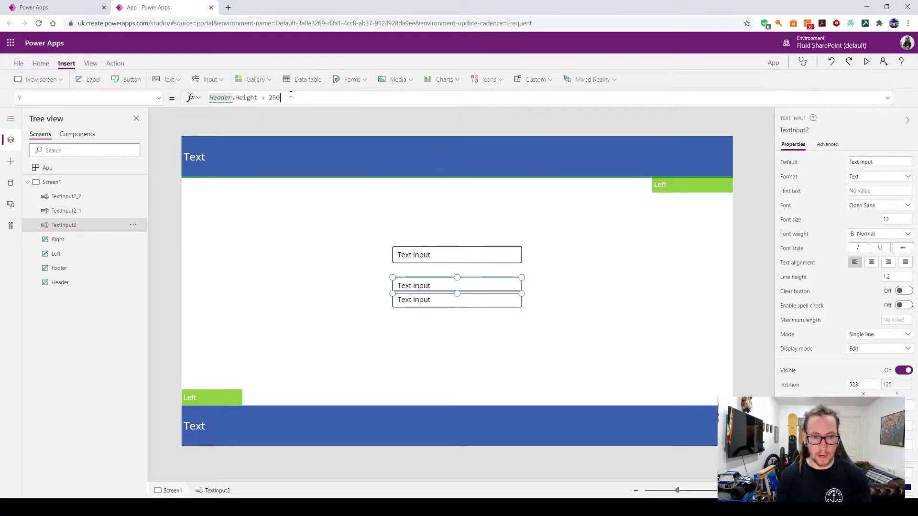
pyautogui.press('BackSpace')
pyautogui.press('BackSpace')
pyautogui.press('BackSpace')
pyautogui.write('100')
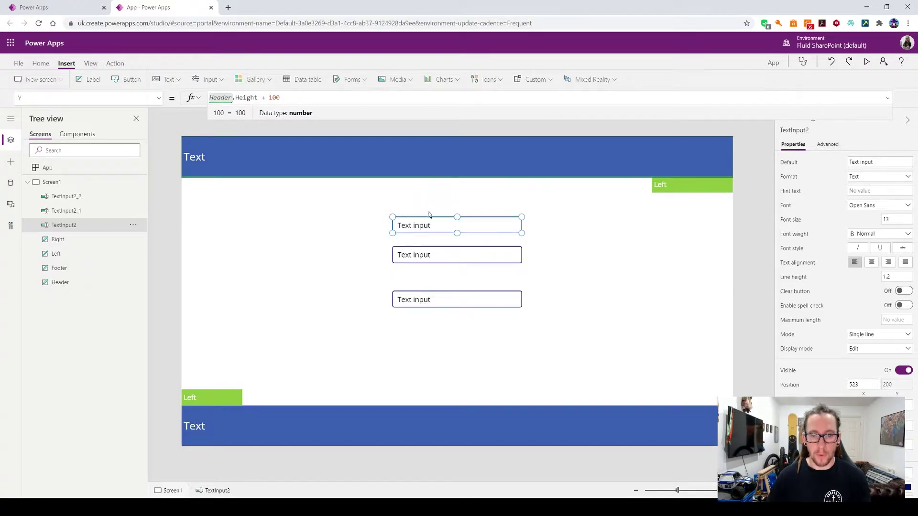
# - Open the Y property of the middle text input in the formula bar
pyautogui.click(426, 256)
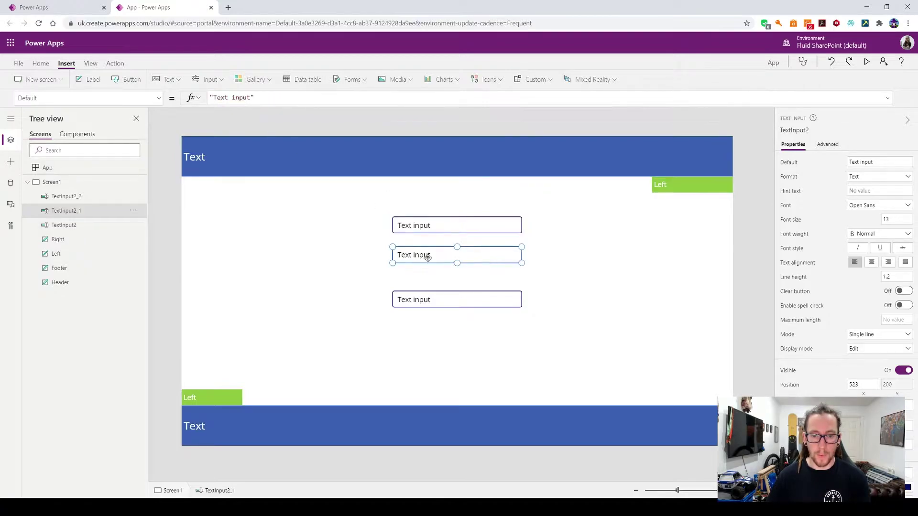
pyautogui.click(159, 99)
pyautogui.scroll(-15, 102, 187)
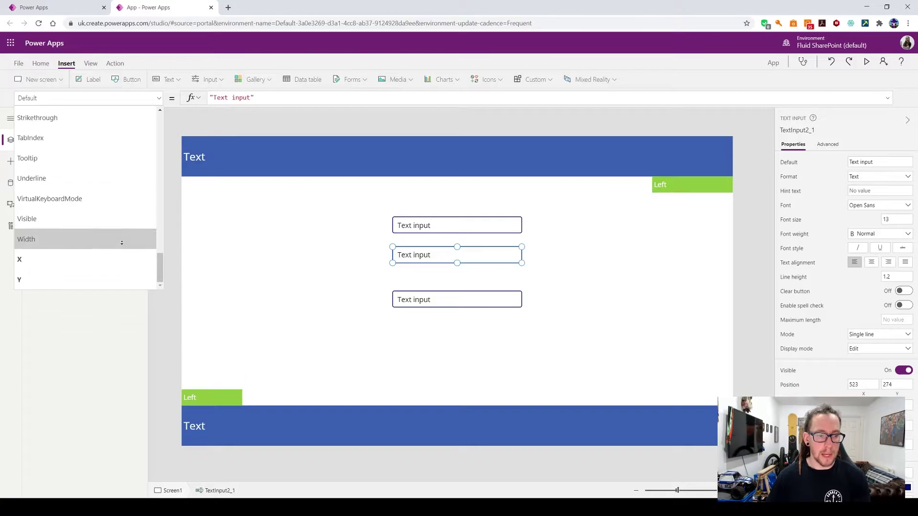
pyautogui.click(73, 275)
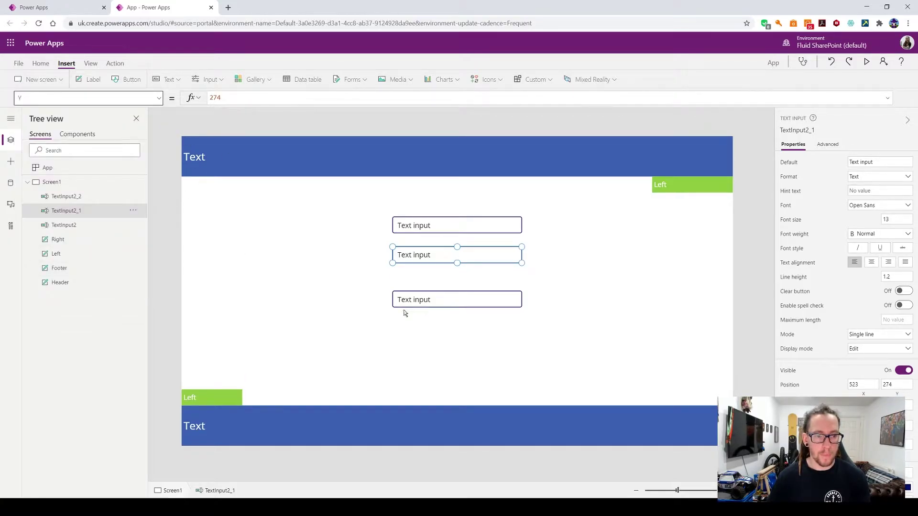
# - Rename the uppermost text input as TextInput1
pyautogui.click(459, 224)
pyautogui.rightClick(87, 227)
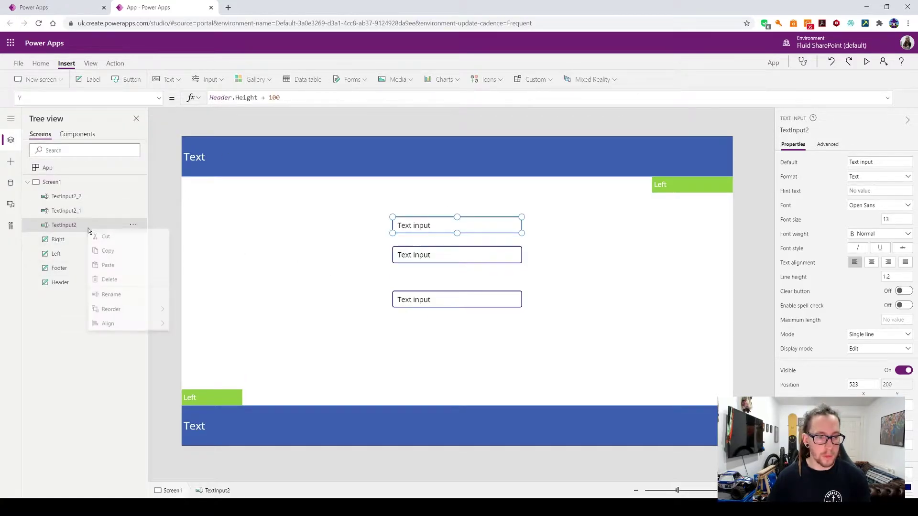
pyautogui.click(135, 299)
pyautogui.write('Text')
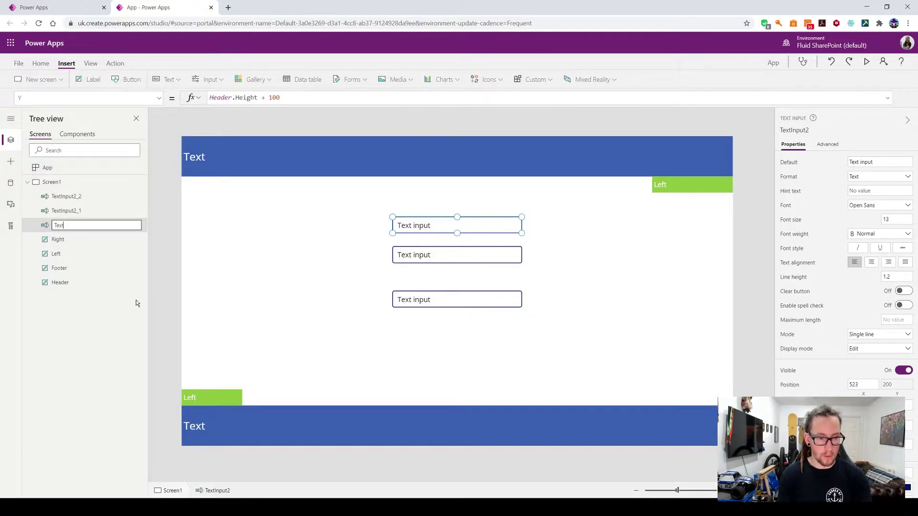
pyautogui.write('Inp')
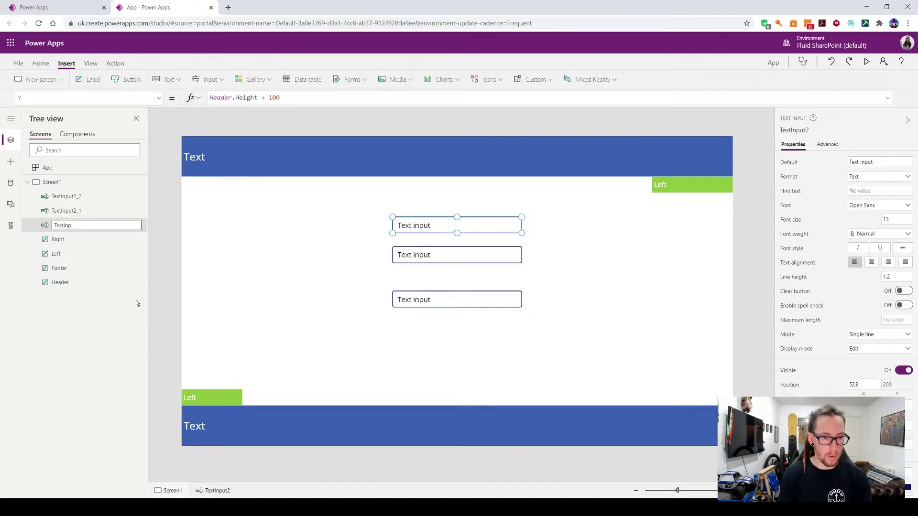
pyautogui.write('ut1')
pyautogui.press('Return')
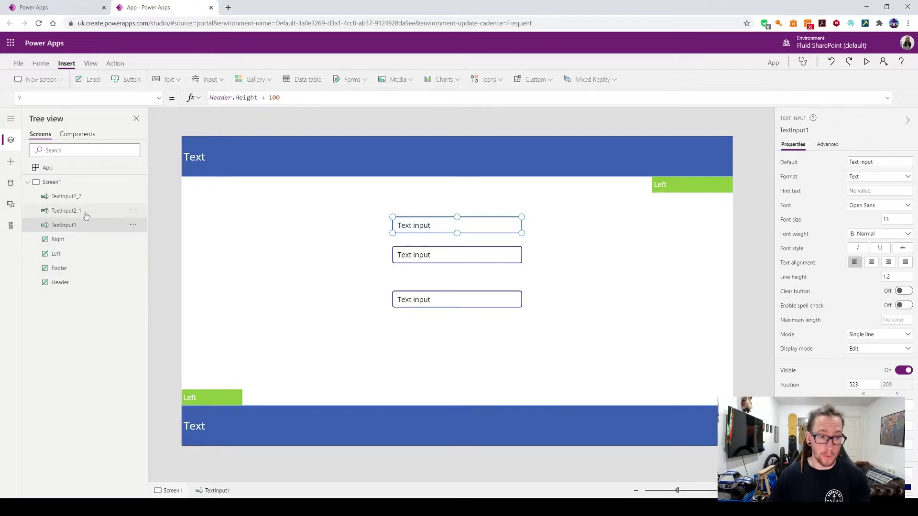
# - Rename the middle text input, TextInput2_1, as TextInput2
pyautogui.click(85, 215)
pyautogui.rightClick(86, 216)
pyautogui.click(117, 279)
pyautogui.write('Text')
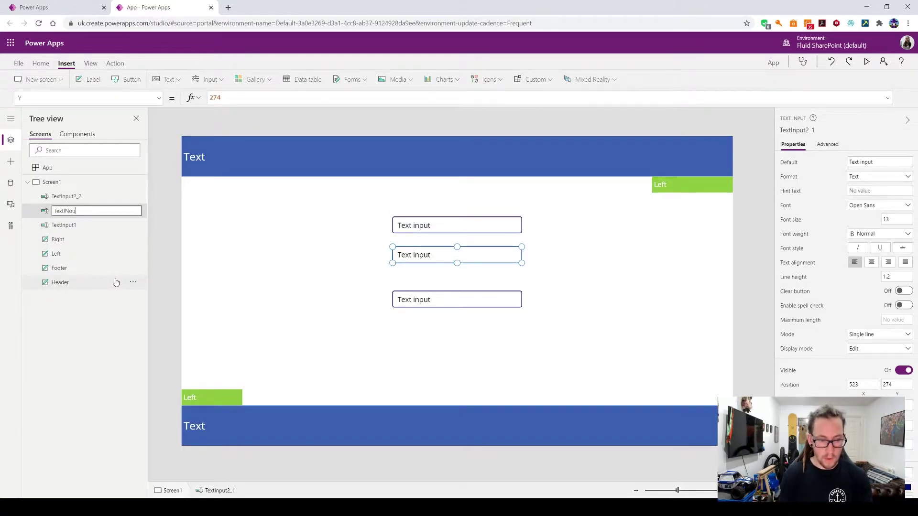
pyautogui.write('Input2')
pyautogui.press('Return')
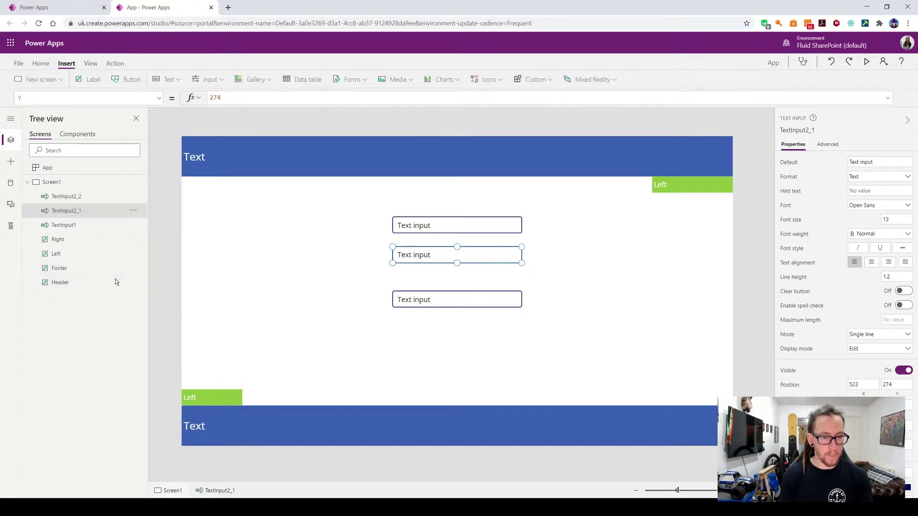
# - Rename the lowest text input, TextInput2_2, as TextInput3
pyautogui.click(61, 199)
pyautogui.rightClick(61, 200)
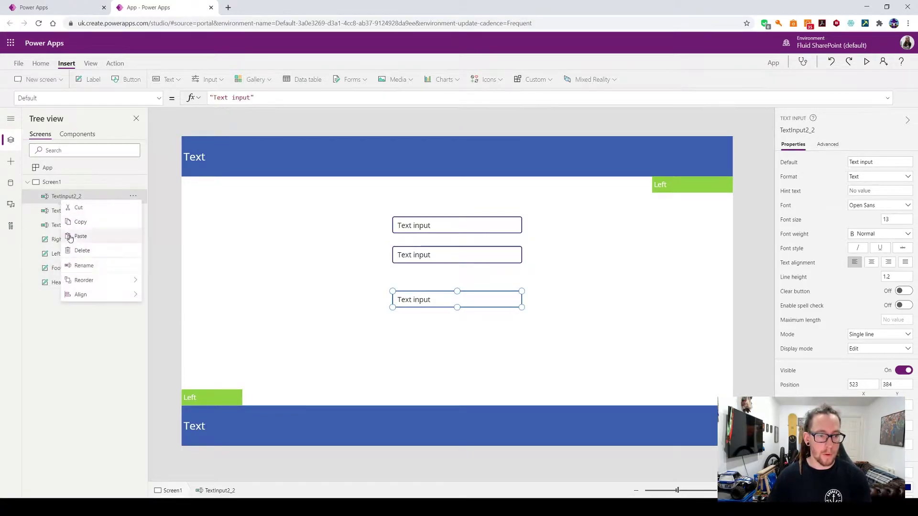
pyautogui.click(81, 259)
pyautogui.write('Text')
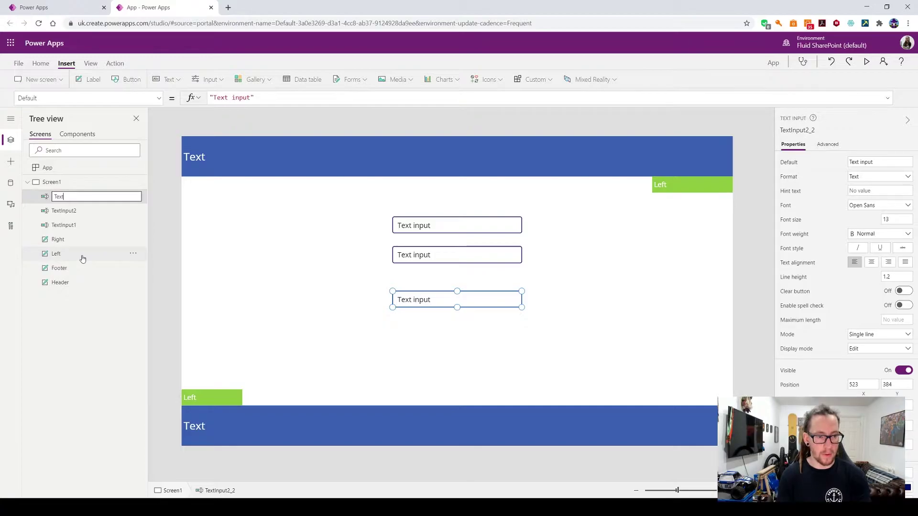
pyautogui.write('Input3')
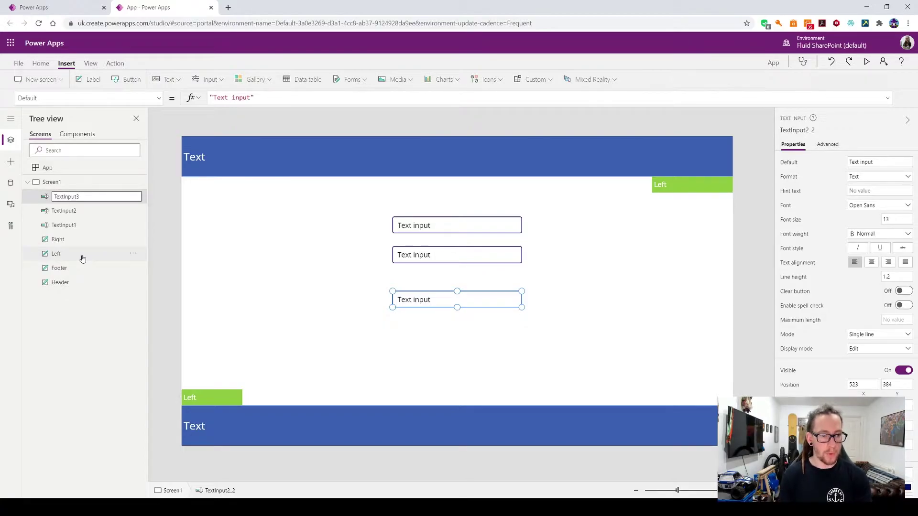
pyautogui.press('Return')
# - Set the Y property of TextInput2, the middle text input, to TextInput1.Y + TextInput1.Height
pyautogui.click(432, 251)
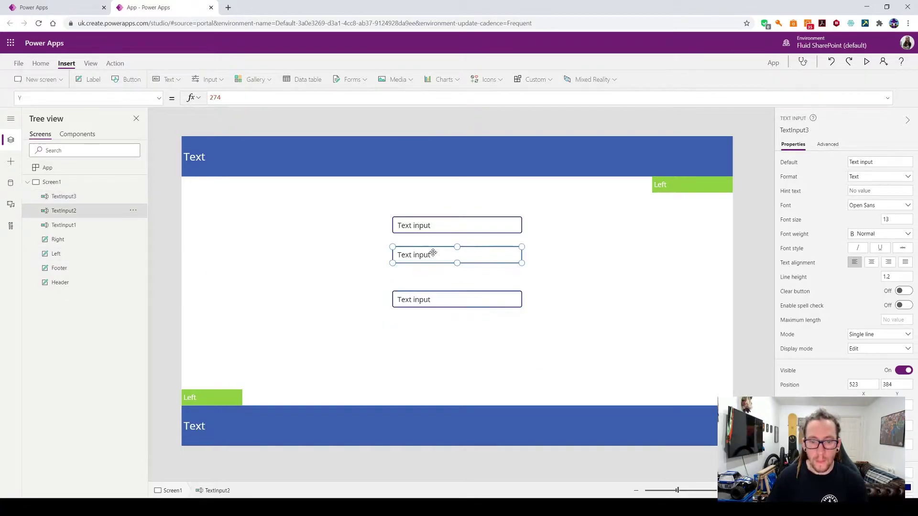
pyautogui.click(444, 226)
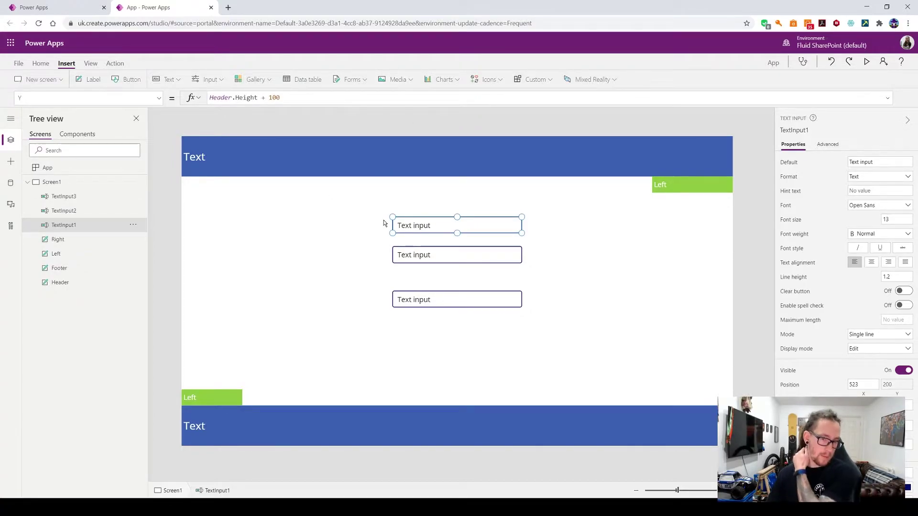
pyautogui.click(438, 260)
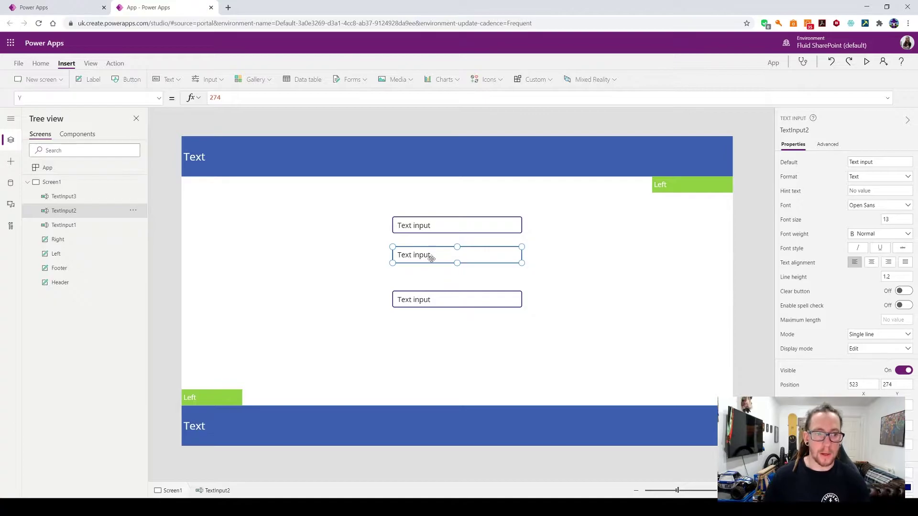
pyautogui.moveTo(250, 97); pyautogui.dragTo(90, 92)
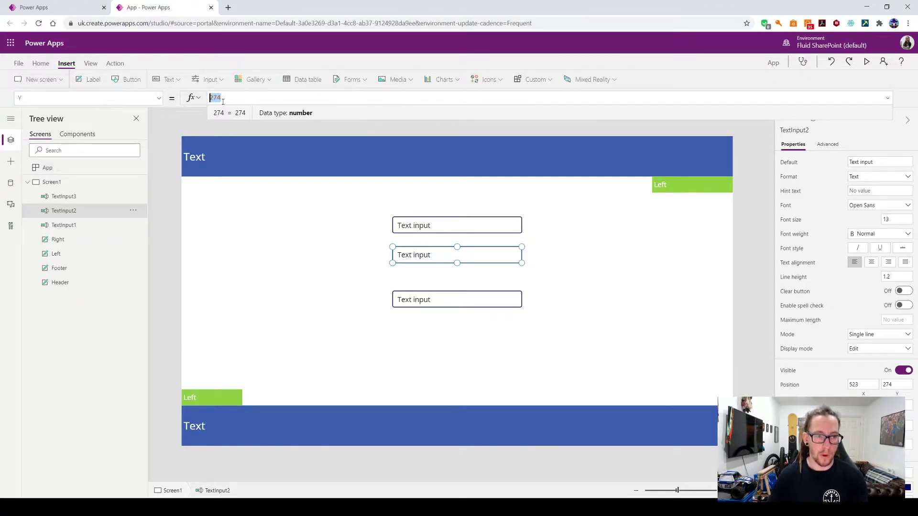
pyautogui.write('Text')
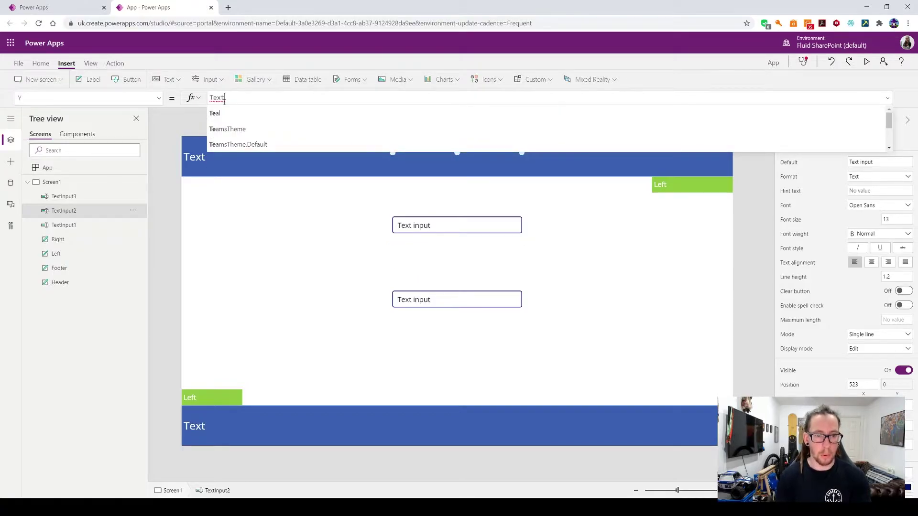
pyautogui.press('Tab')
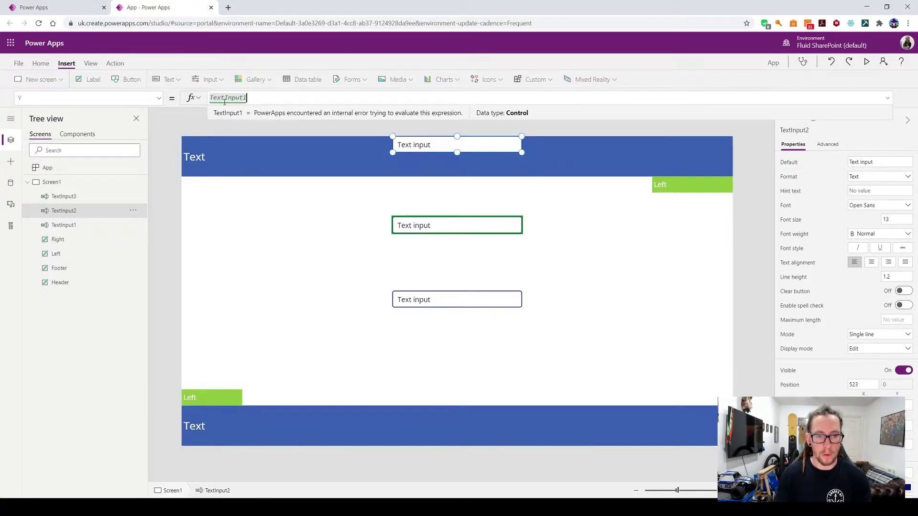
pyautogui.write('.Y')
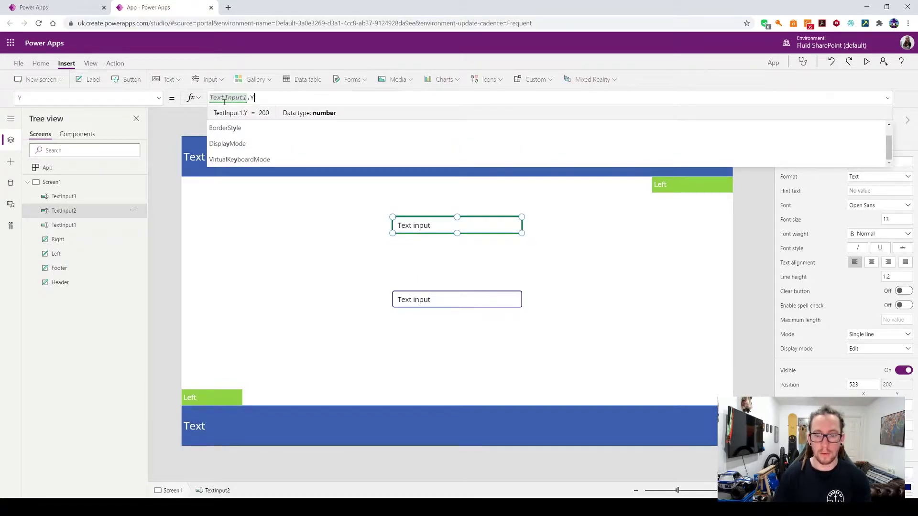
pyautogui.write(' + ')
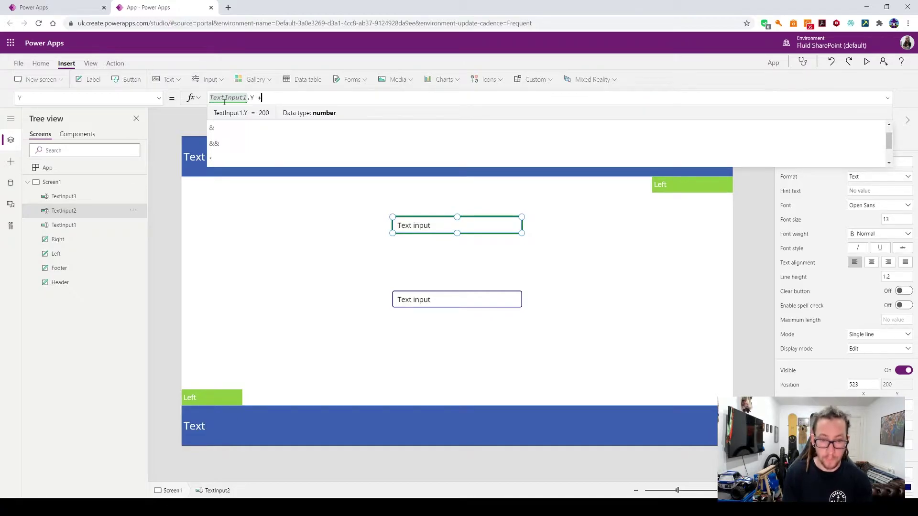
pyautogui.write('Text')
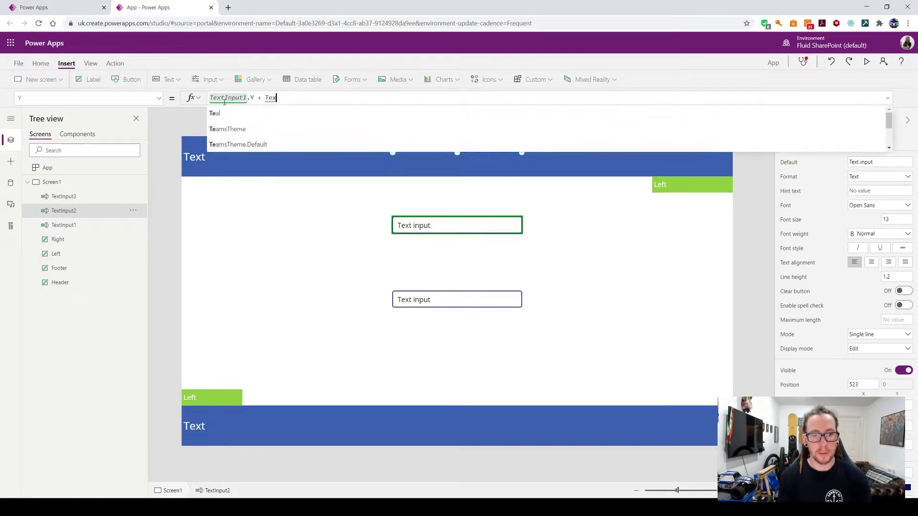
pyautogui.write('Input1.Hei')
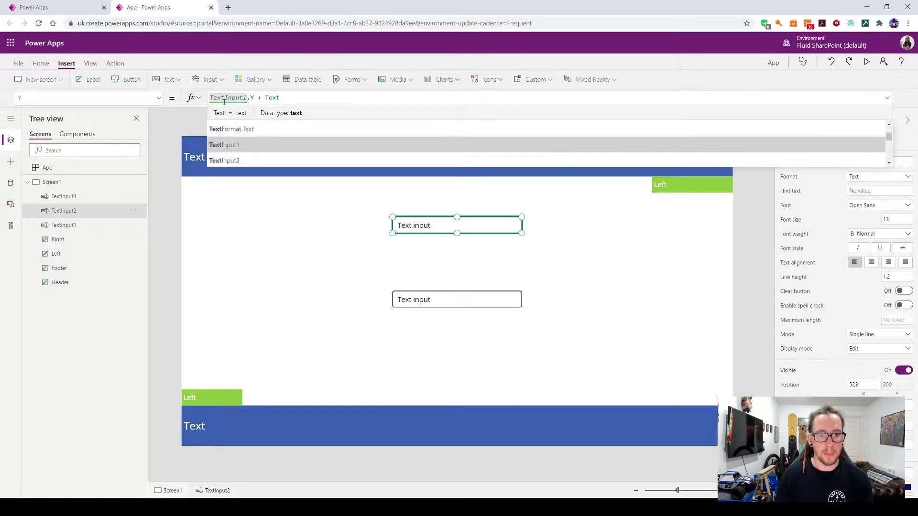
pyautogui.write('ght')
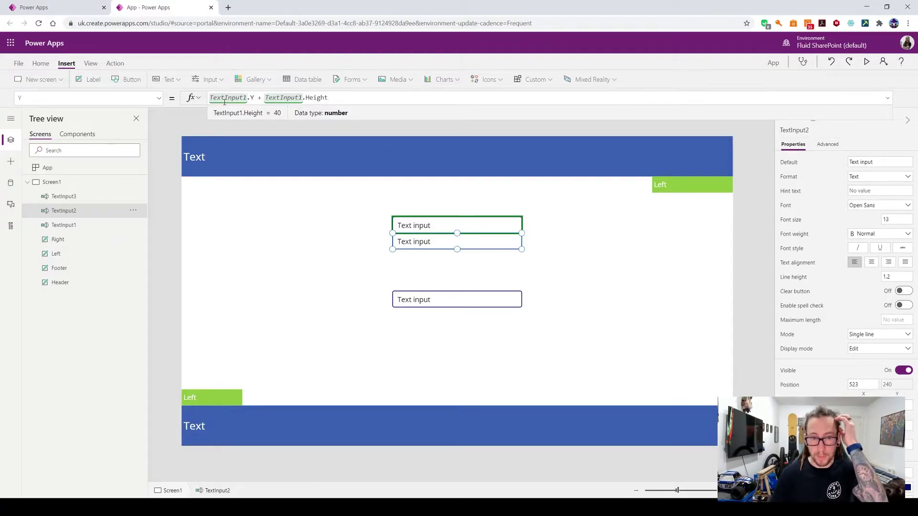
# - Add a 25 offset to the end of TextInput2's Y formula and remove the surplus space after Height
pyautogui.write(' + ')
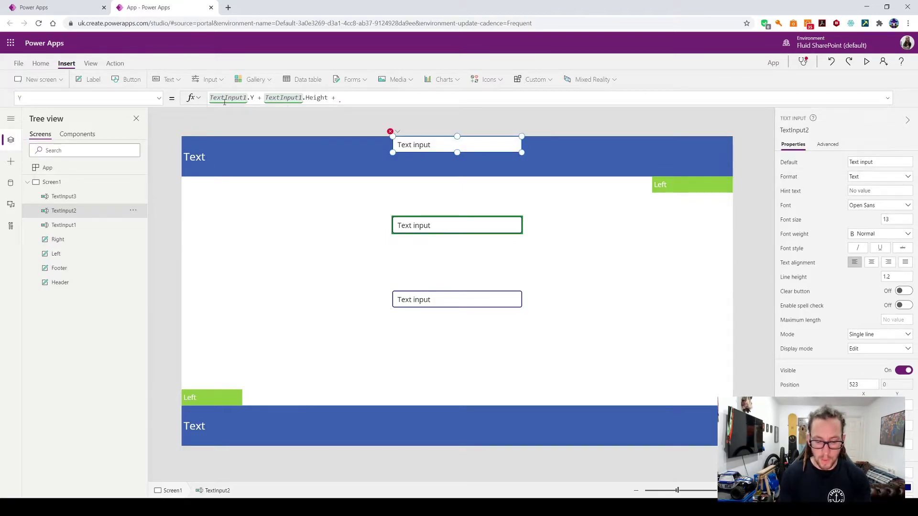
pyautogui.write('50')
pyautogui.press('BackSpace')
pyautogui.press('BackSpace')
pyautogui.write('25')
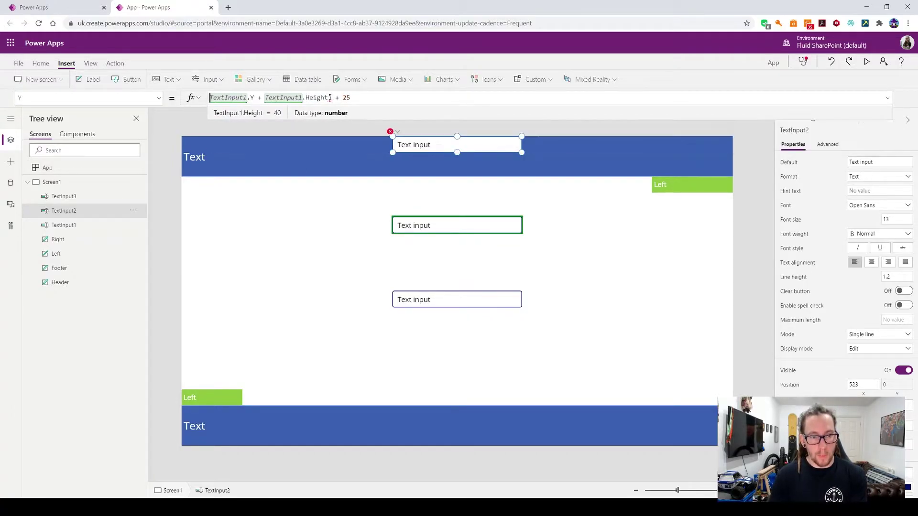
pyautogui.write(' (')
pyautogui.press('BackSpace')
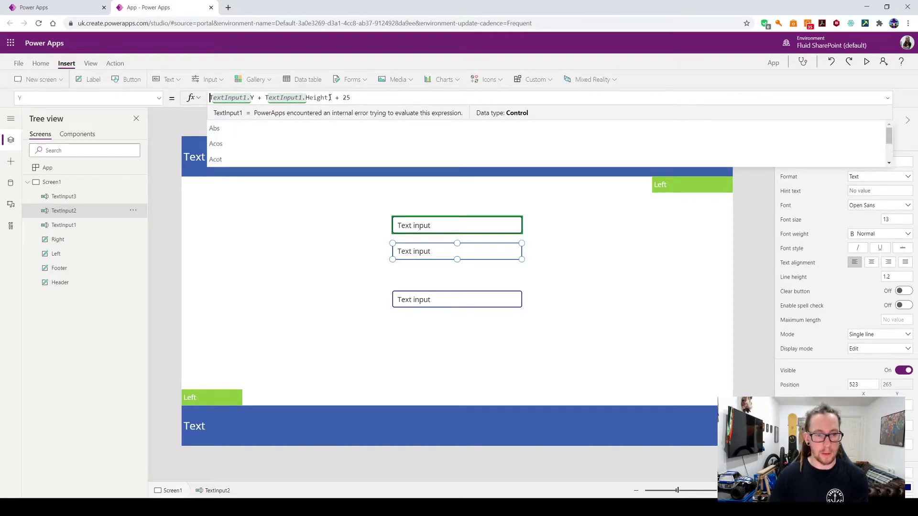
pyautogui.click(329, 98)
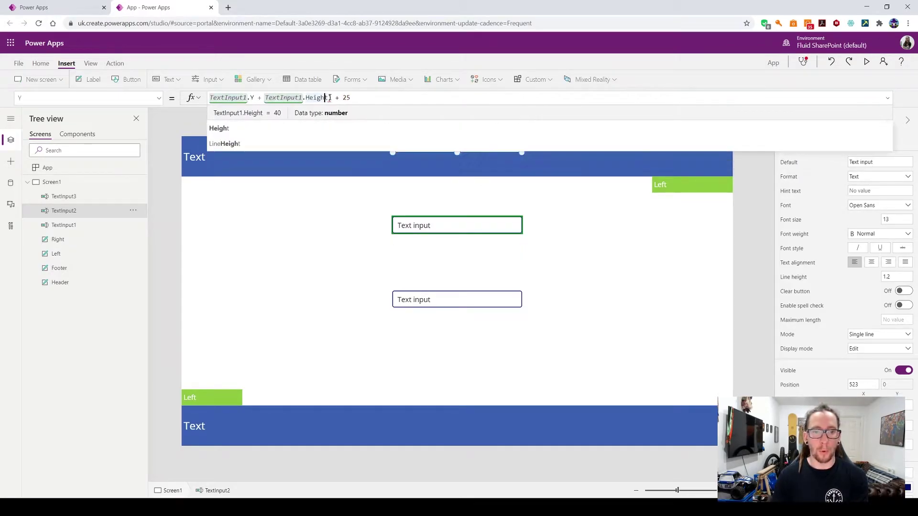
pyautogui.press('Delete')
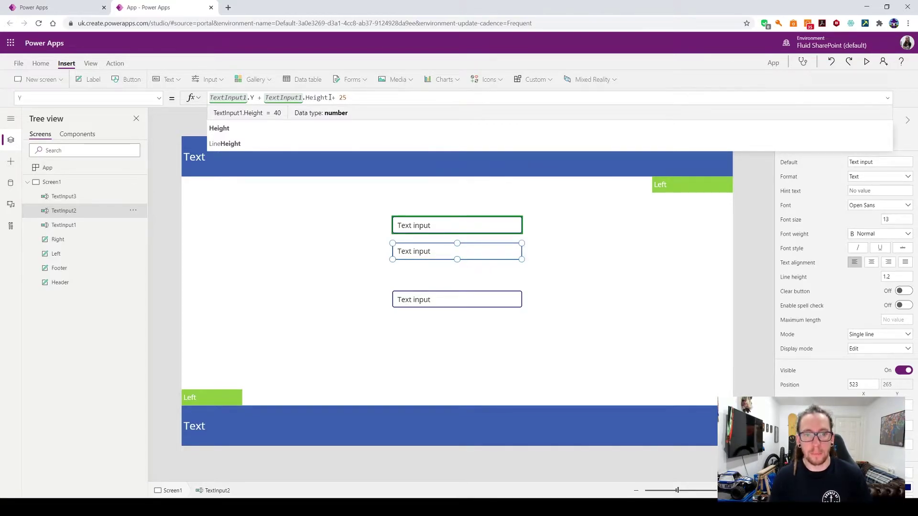
pyautogui.click(339, 98)
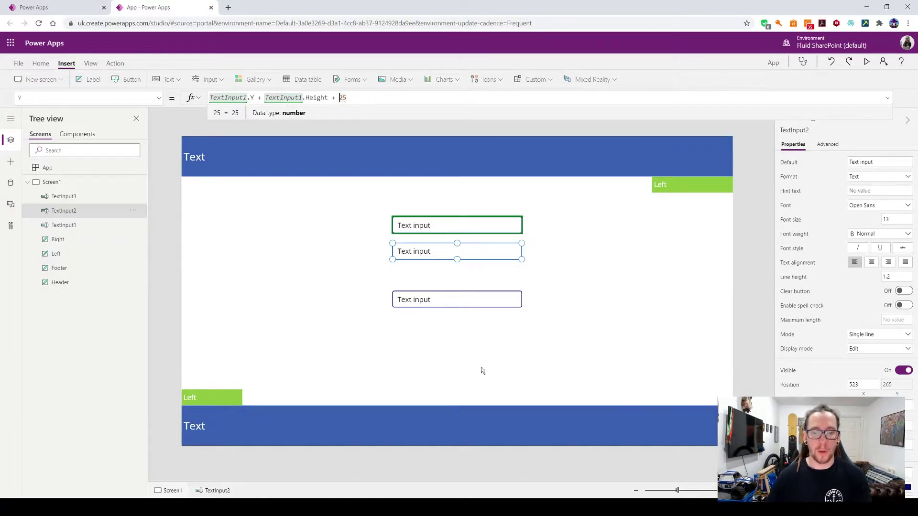
# - Delete the lowest text input, duplicate TextInput2, and align the copy horizontally with the original at X 523
pyautogui.click(435, 301)
pyautogui.press('Delete')
pyautogui.click(421, 252)
pyautogui.hotkey('ctrl', 'c')
pyautogui.hotkey('ctrl', 'v')
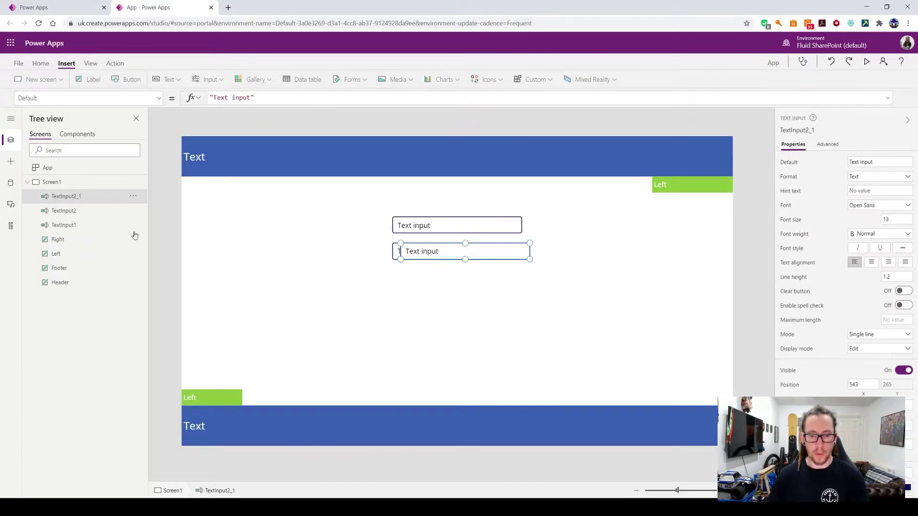
pyautogui.moveTo(491, 248); pyautogui.dragTo(483, 248)
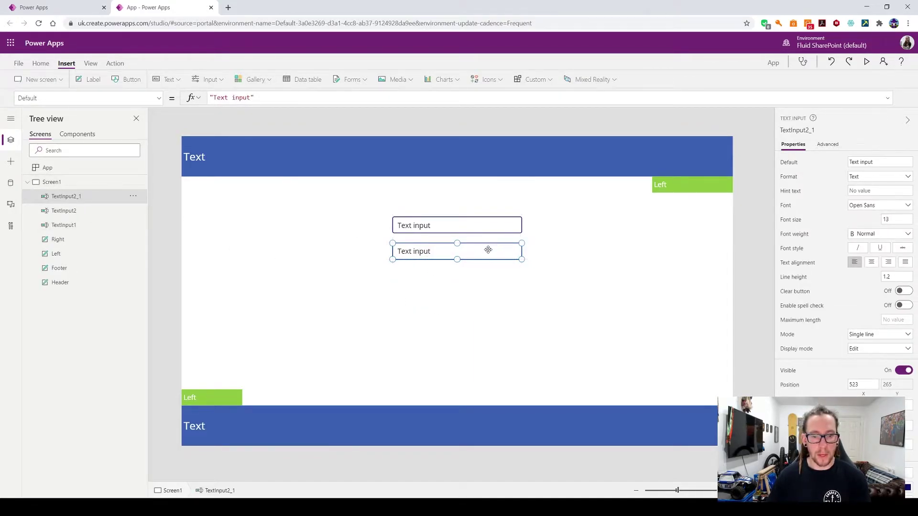
# - Rename the copied text input, TextInput2_1, as TextInput3
pyautogui.rightClick(90, 199)
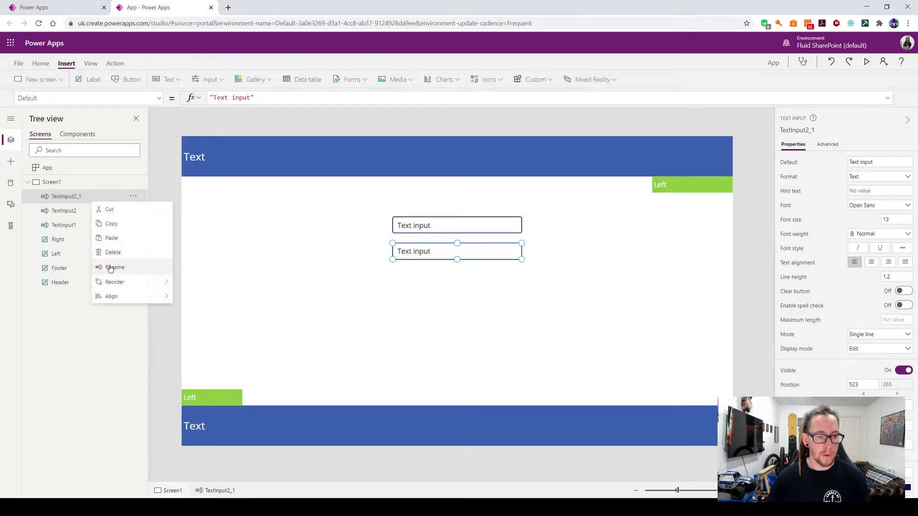
pyautogui.click(110, 267)
pyautogui.press('End')
pyautogui.write('3')
# - Set the Y property of TextInput3 to TextInput2.Y + TextInput2.Height + 25
pyautogui.click(159, 98)
pyautogui.scroll(-5, 140, 218)
pyautogui.scroll(-5, 138, 216)
pyautogui.click(65, 279)
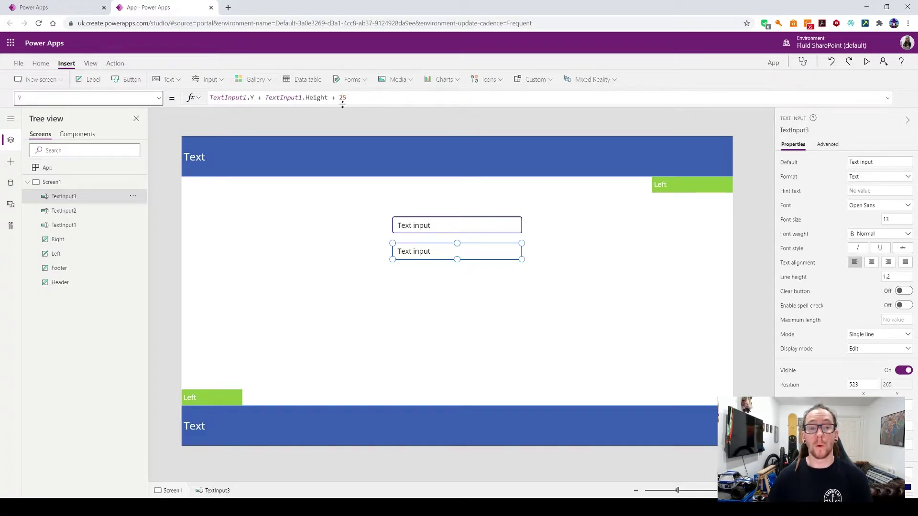
pyautogui.click(245, 98)
pyautogui.press('BackSpace')
pyautogui.write('2')
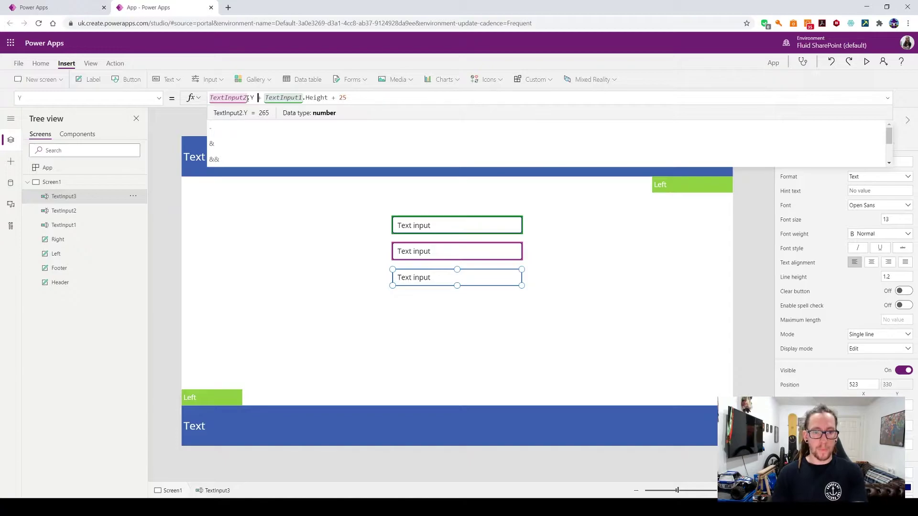
pyautogui.press('Right')
pyautogui.press('Right')
pyautogui.press('Right')
pyautogui.press('Right')
pyautogui.press('Right')
pyautogui.press('Right')
pyautogui.press('Right')
pyautogui.press('Right')
pyautogui.press('Right')
pyautogui.press('Right')
pyautogui.press('Right')
pyautogui.press('Right')
pyautogui.press('BackSpace')
pyautogui.write('2')
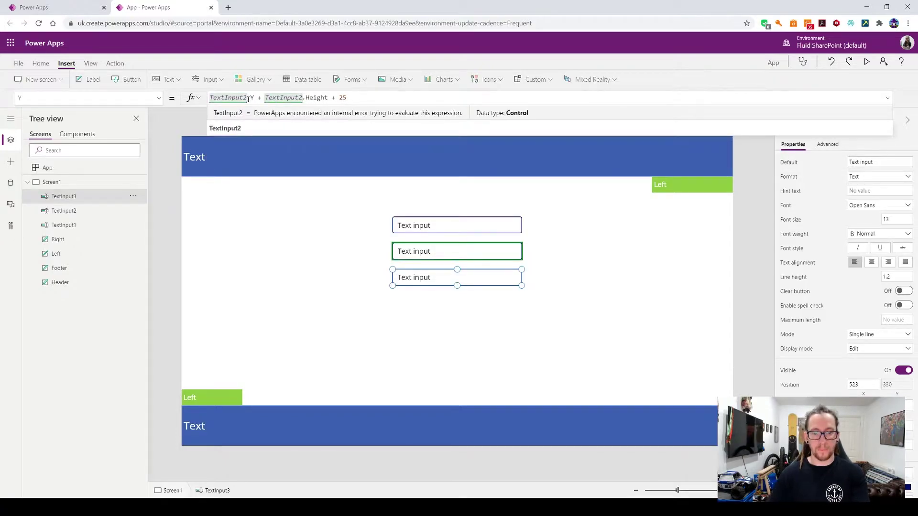
pyautogui.click(696, 342)
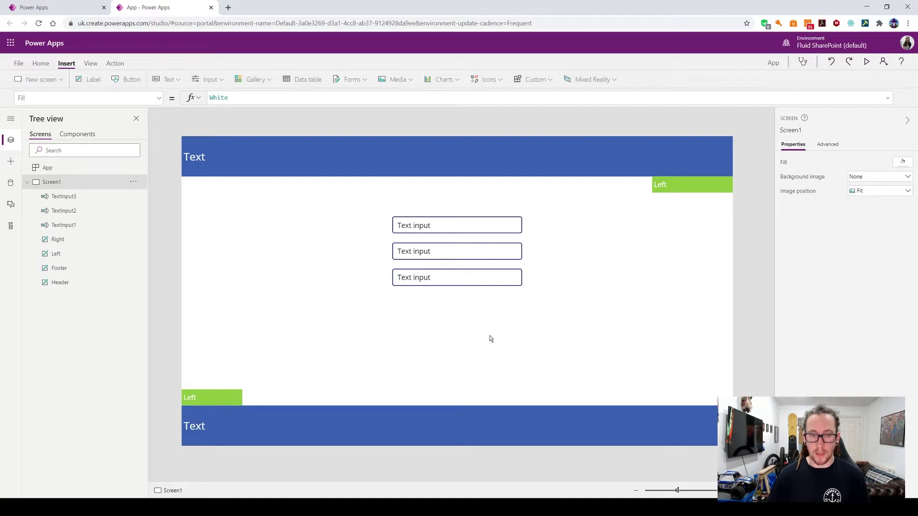
# - Change the Y formula of TextInput1 to Header.Height + 150
pyautogui.click(417, 223)
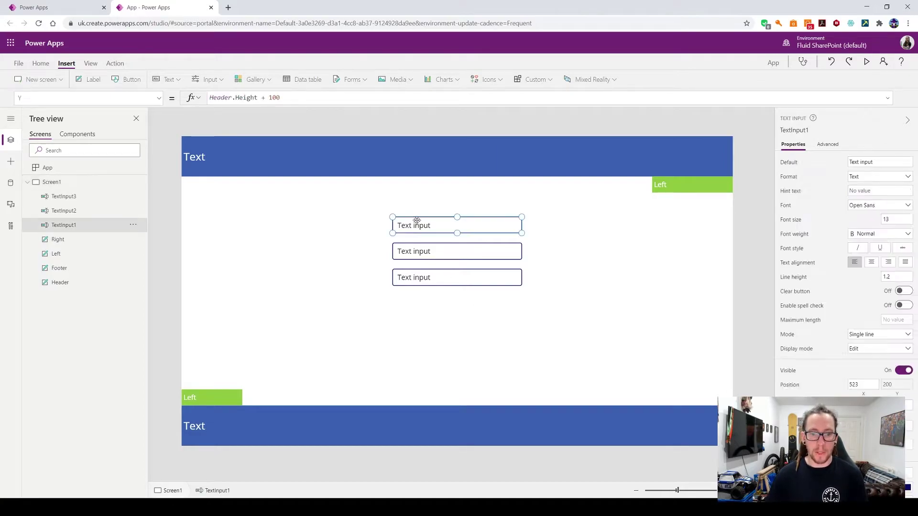
pyautogui.click(302, 98)
pyautogui.moveTo(282, 98); pyautogui.dragTo(266, 98)
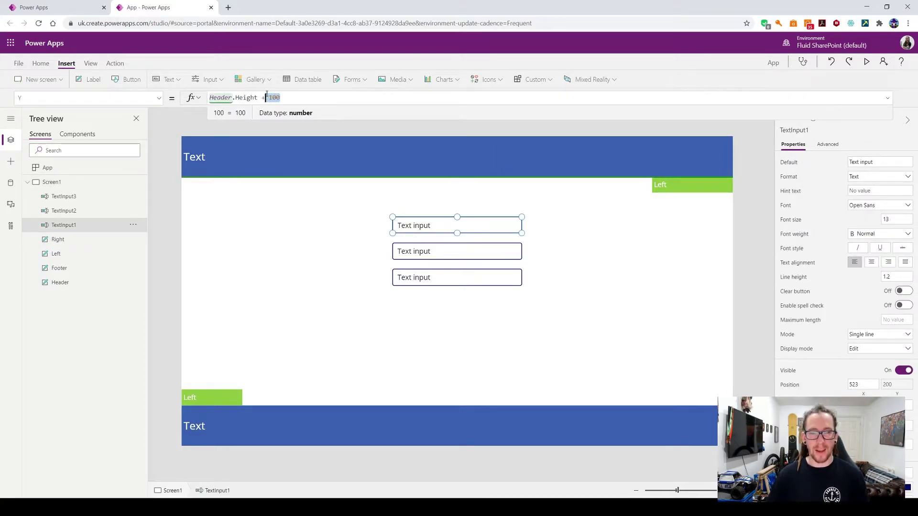
pyautogui.press('BackSpace')
pyautogui.write('150')
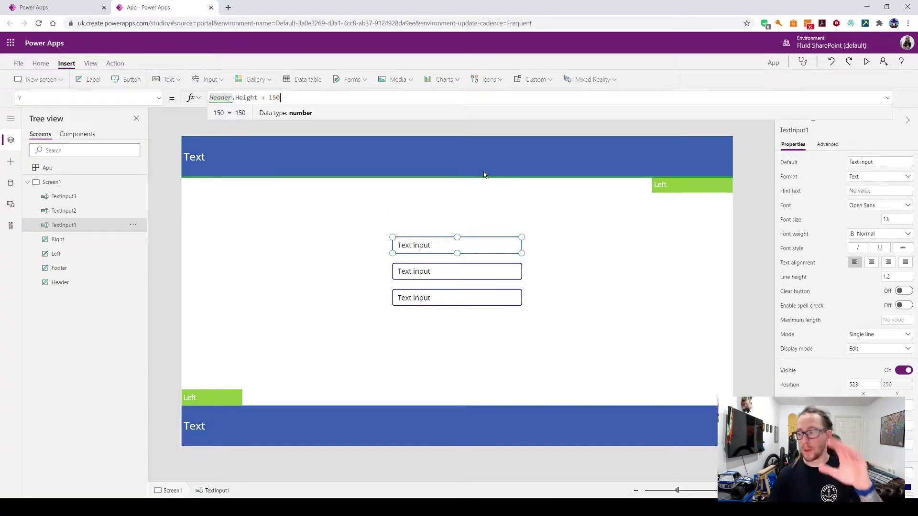
pyautogui.click(583, 279)
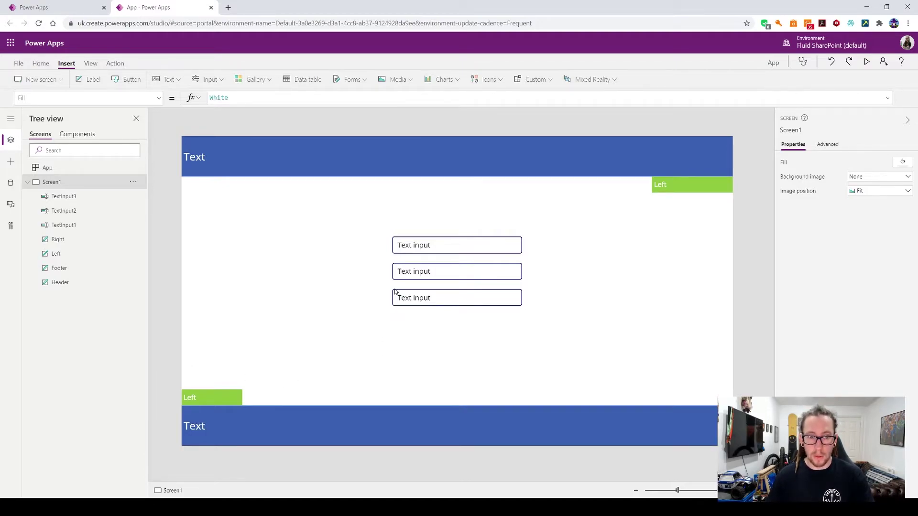
# - Open the X property of TextInput1, try moving the input to the left of the other two, and undo each move
pyautogui.click(420, 249)
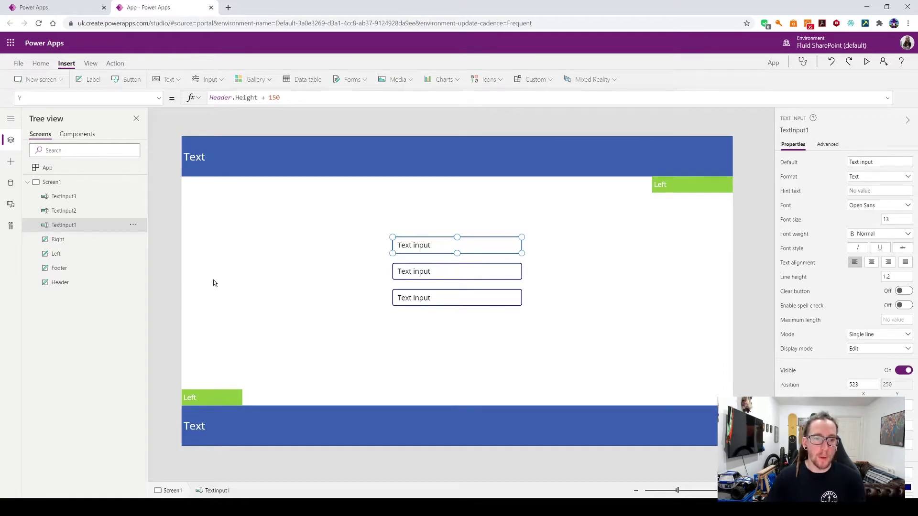
pyautogui.click(158, 98)
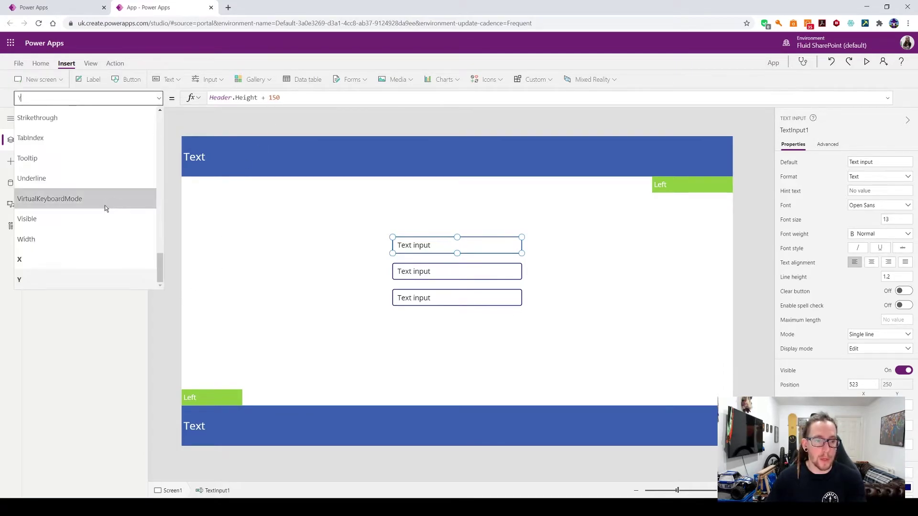
pyautogui.click(69, 259)
pyautogui.moveTo(479, 247); pyautogui.dragTo(348, 246)
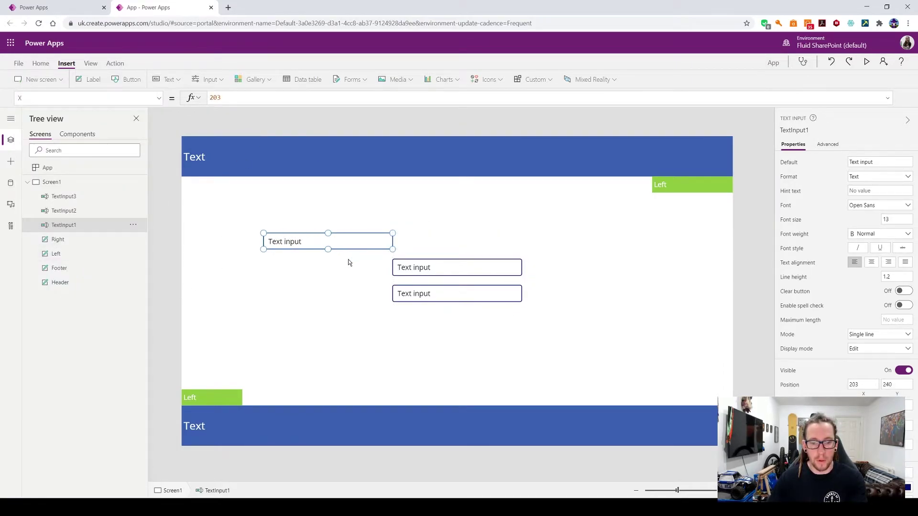
pyautogui.hotkey('ctrl', 'z')
pyautogui.moveTo(436, 245); pyautogui.dragTo(360, 244)
pyautogui.hotkey('ctrl', 'z')
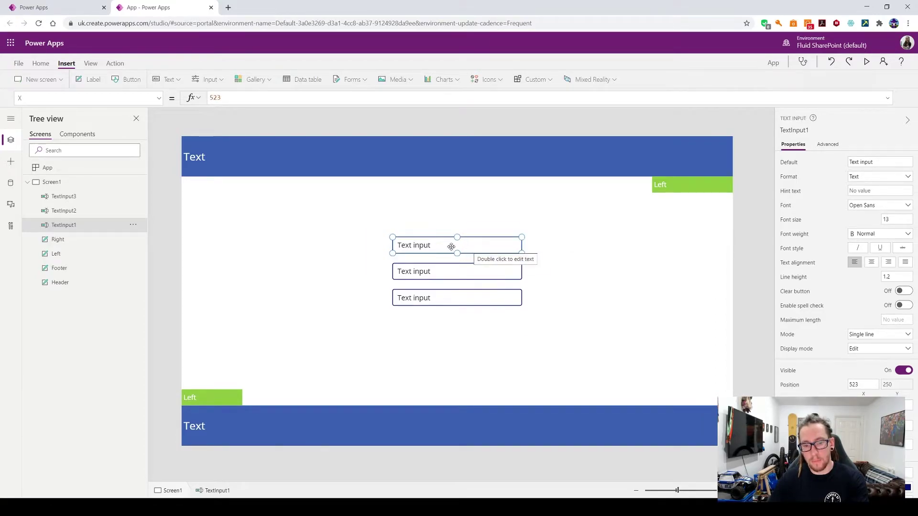
# - Move TextInput1 to the right of the other inputs and bring it back above them at X 523, Y 247
pyautogui.moveTo(459, 248); pyautogui.dragTo(569, 248)
pyautogui.click(606, 343)
pyautogui.click(559, 247)
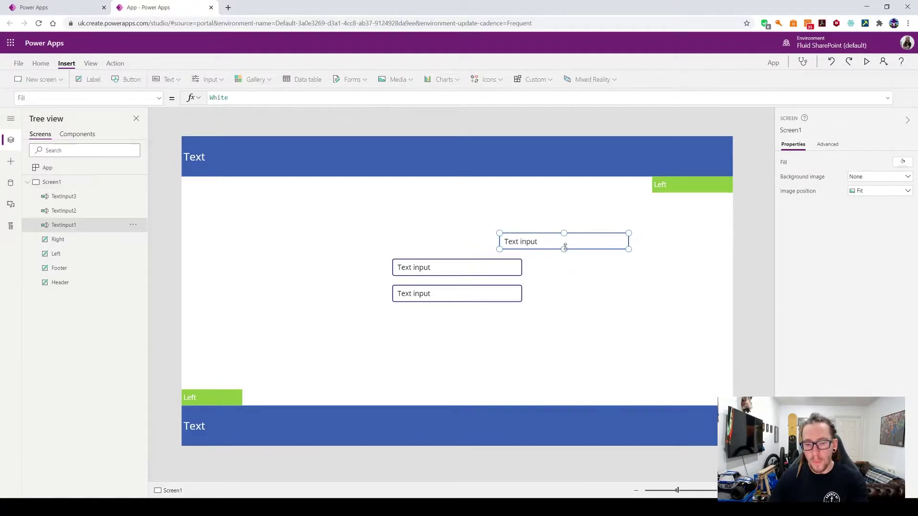
pyautogui.moveTo(579, 241); pyautogui.dragTo(512, 249)
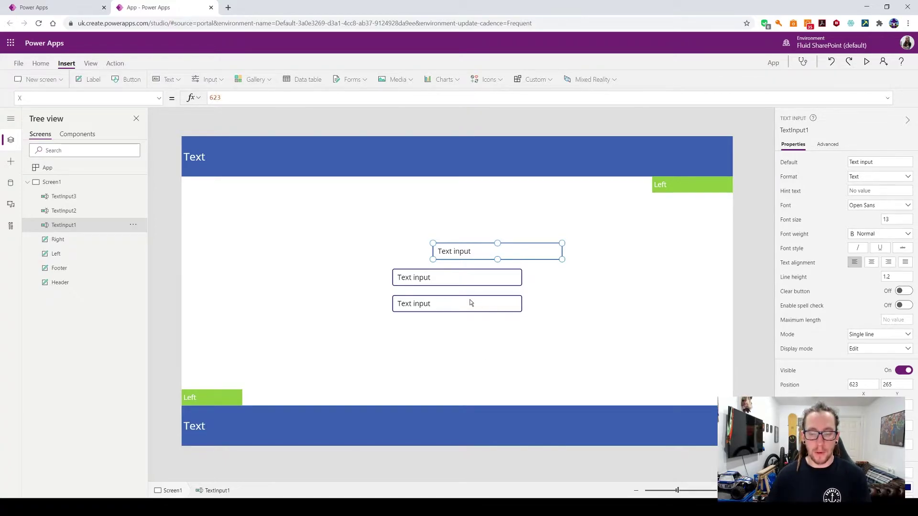
pyautogui.moveTo(497, 249); pyautogui.dragTo(456, 242)
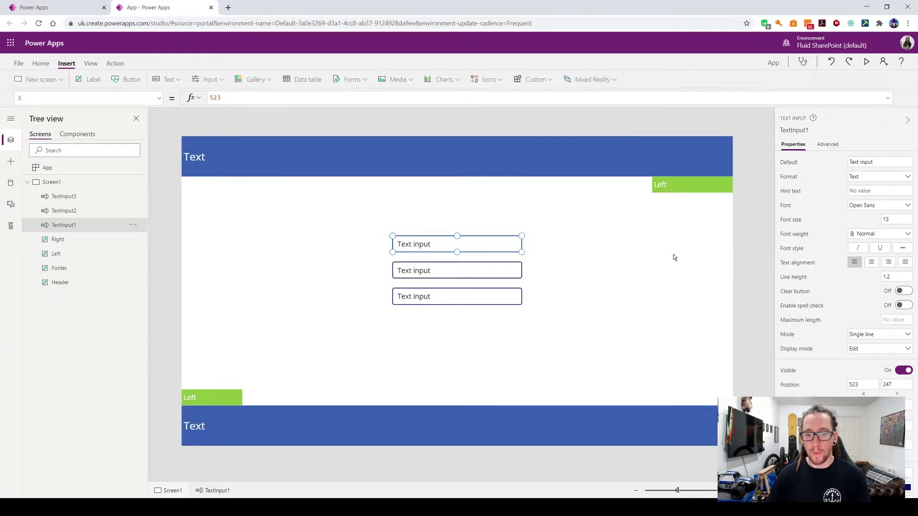
# - Set the X property of TextInput1 to App.Width / 2
pyautogui.click(401, 217)
pyautogui.click(404, 243)
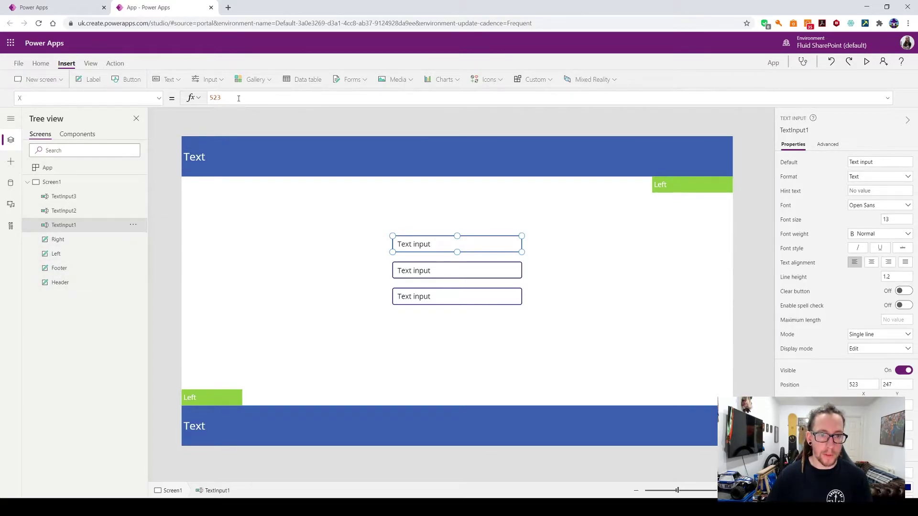
pyautogui.doubleClick(211, 97)
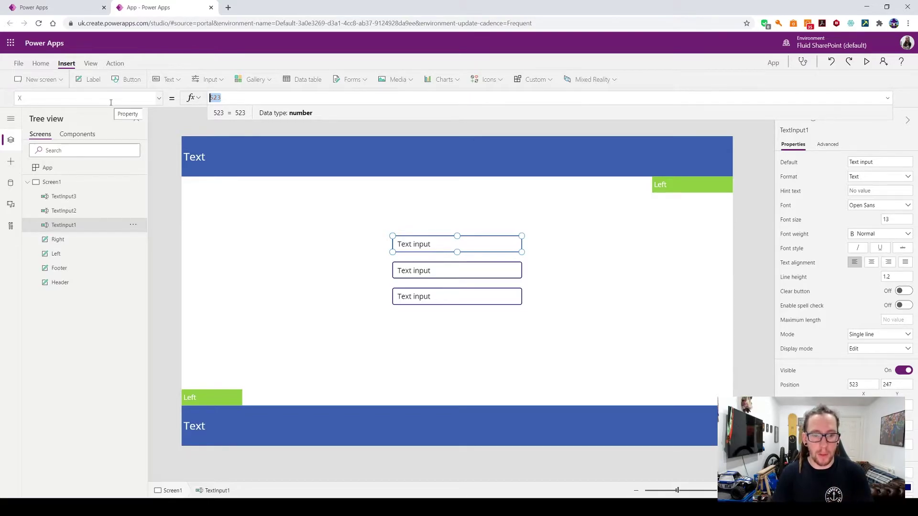
pyautogui.write('App.')
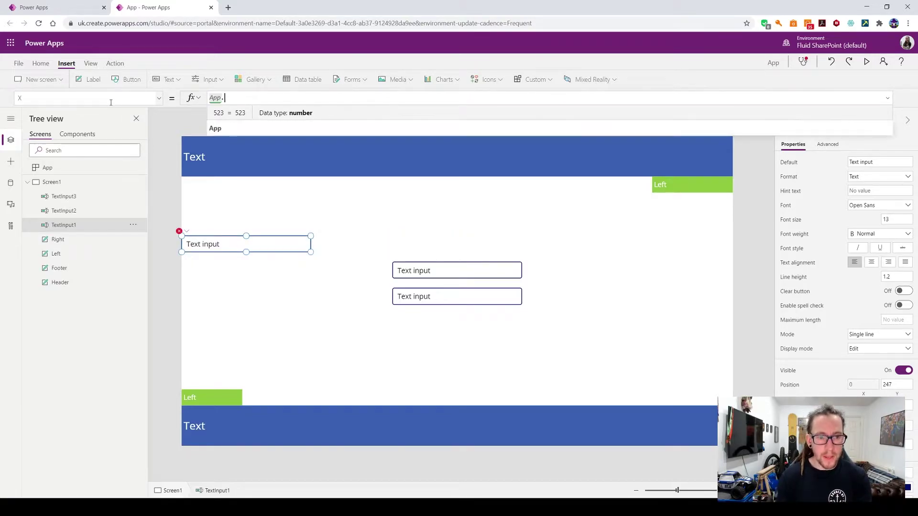
pyautogui.write('Width')
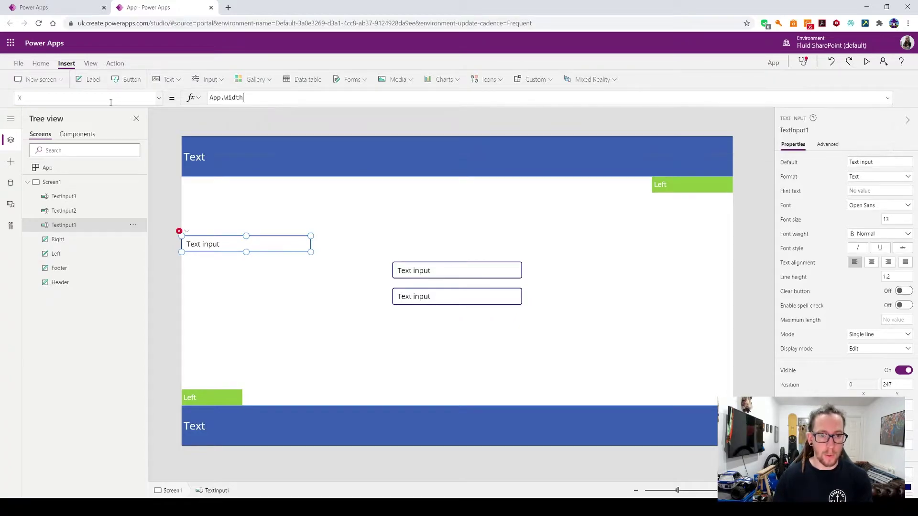
pyautogui.write(' / 2')
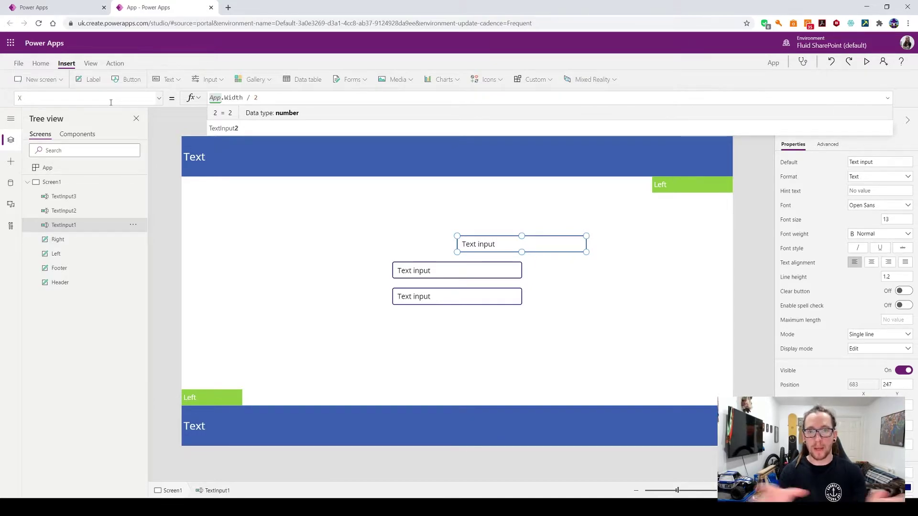
# - Change the X formula of TextInput1 to (App.Width - Self.Width) / 2 so the input is centred horizontally
pyautogui.press('BackSpace')
pyautogui.press('BackSpace')
pyautogui.press('BackSpace')
pyautogui.press('BackSpace')
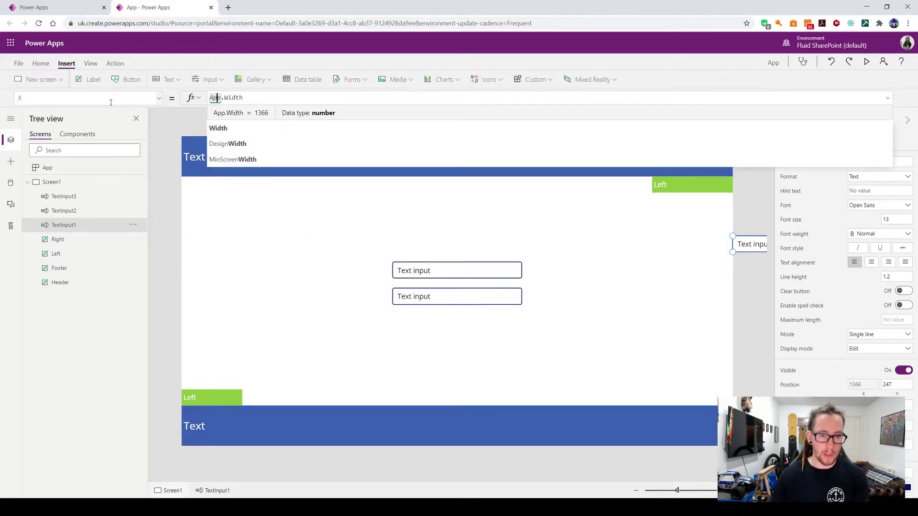
pyautogui.write('(App.Width')
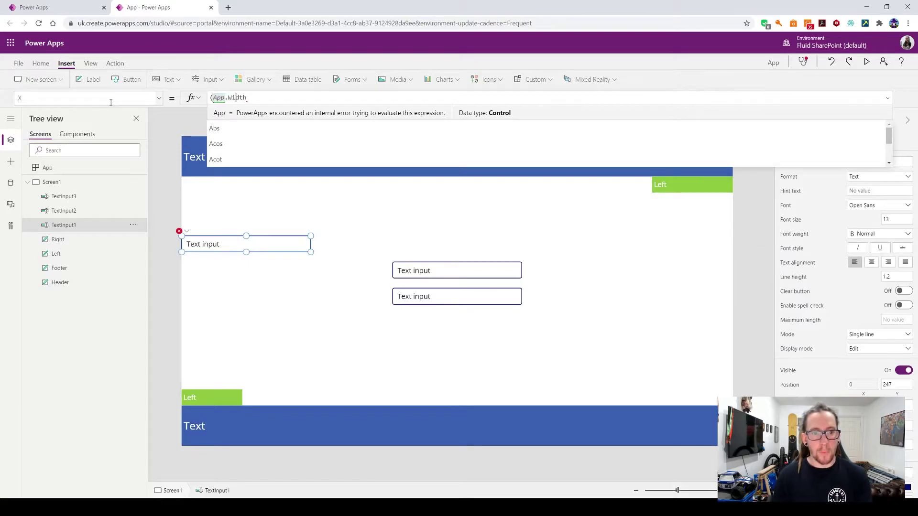
pyautogui.write(' - Self.Widt')
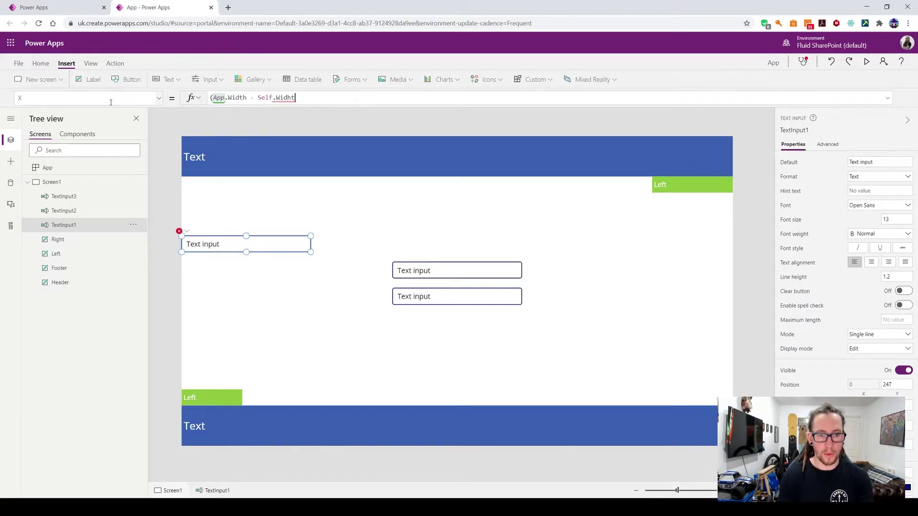
pyautogui.write('h)')
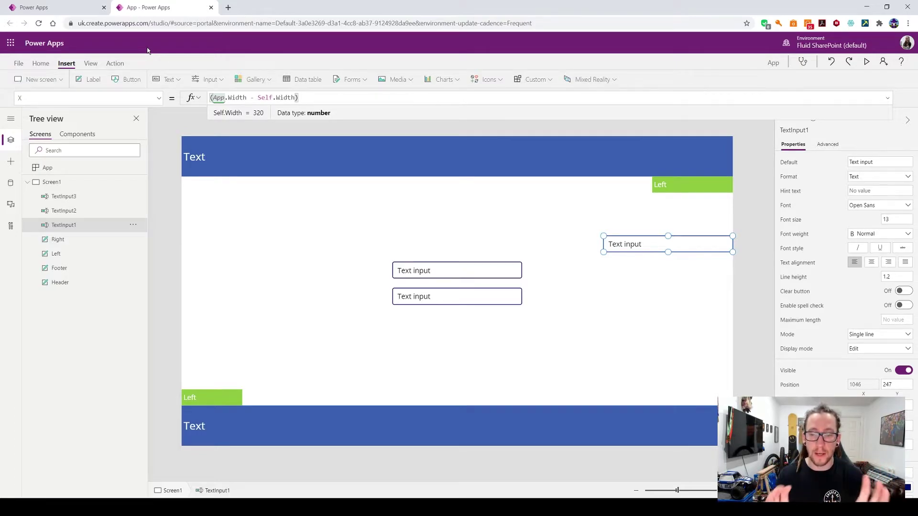
pyautogui.write('/ 2')
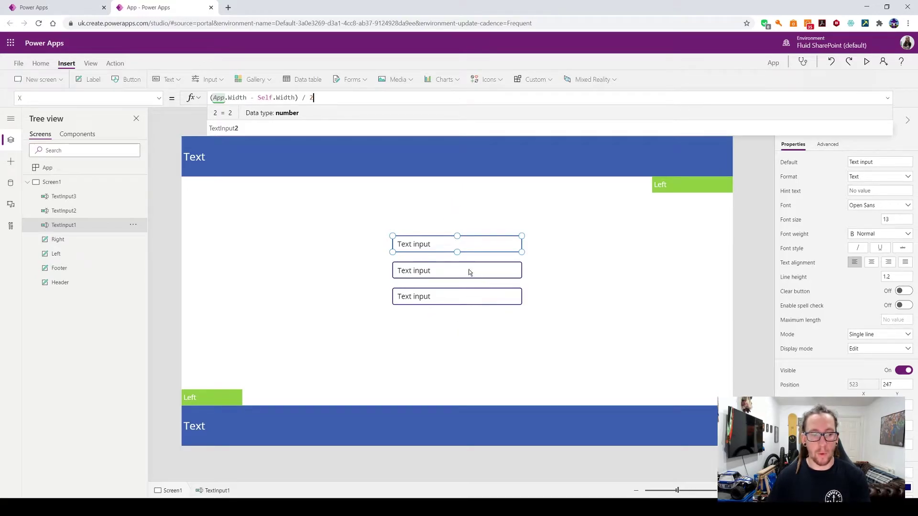
# - Enter TextInput2's Y formula, TextInput1.Y + TextInput1.Height + 25, in the Y property of TextInput1
pyautogui.click(894, 385)
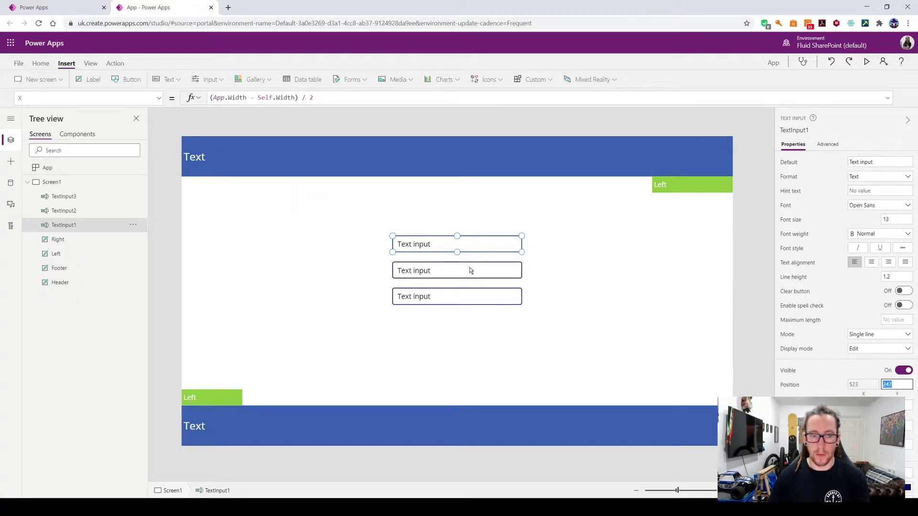
pyautogui.click(494, 271)
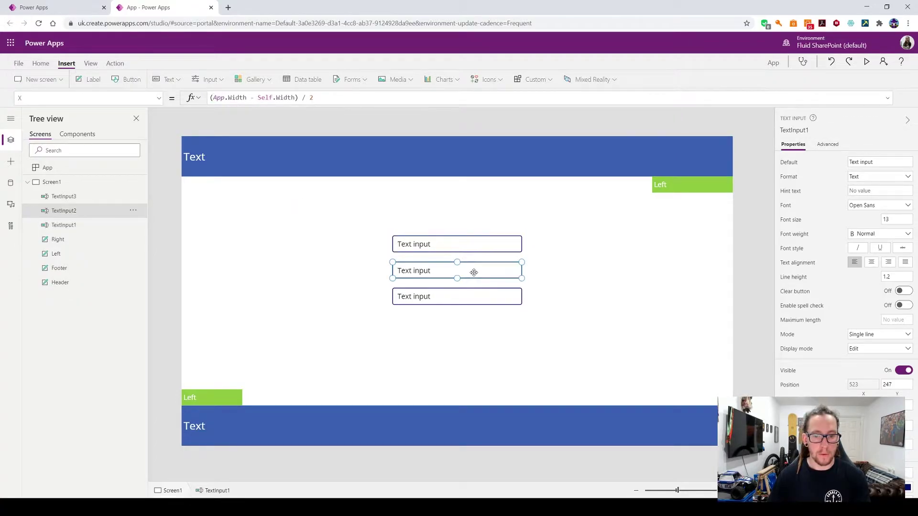
pyautogui.click(296, 98)
pyautogui.click(63, 224)
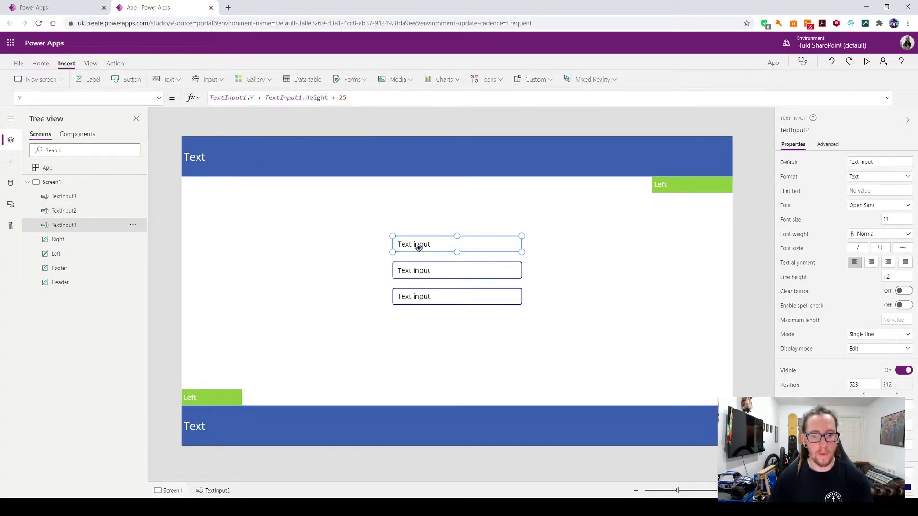
pyautogui.click(86, 97)
pyautogui.write('x')
pyautogui.click(86, 280)
pyautogui.click(230, 98)
pyautogui.hotkey('ctrl', 'a')
pyautogui.write('TextInput1.Y + TextInput1.Height + 25')
# - Rewrite the Y formula of TextInput1 as Header.Height + 100
pyautogui.doubleClick(230, 98)
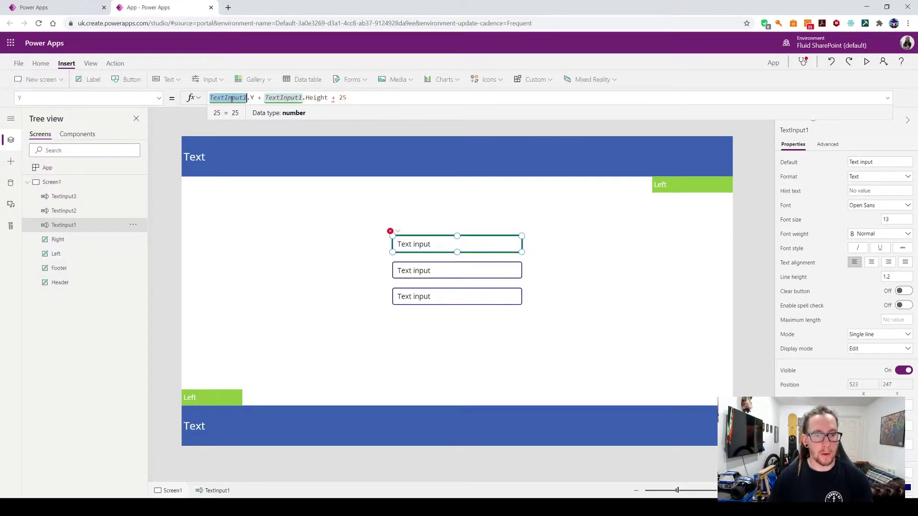
pyautogui.write('Header')
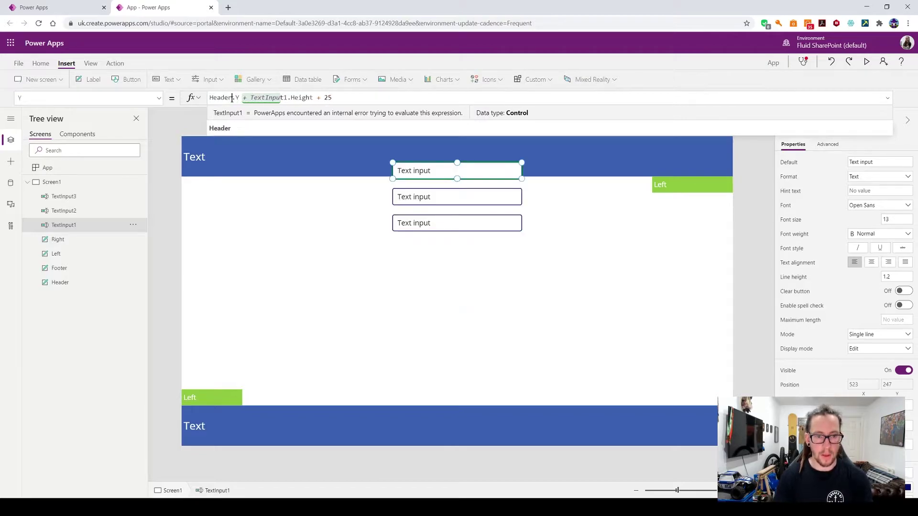
pyautogui.press('Right')
pyautogui.press('Right')
pyautogui.press('Right')
pyautogui.press('Right')
pyautogui.press('Right')
pyautogui.press('Delete')
pyautogui.press('Delete')
pyautogui.press('Delete')
pyautogui.press('Delete')
pyautogui.press('Delete')
pyautogui.press('Delete')
pyautogui.press('Delete')
pyautogui.press('Delete')
pyautogui.press('Delete')
pyautogui.press('Delete')
pyautogui.press('Delete')
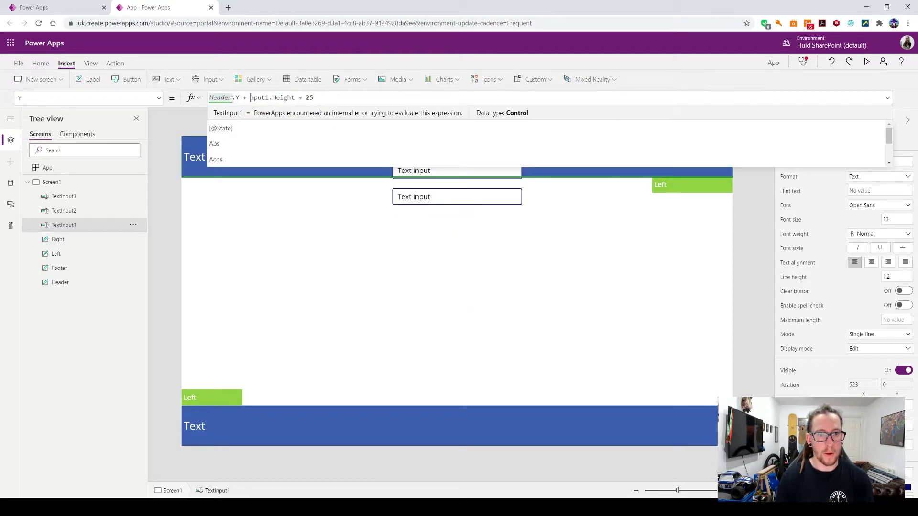
pyautogui.press('Delete')
pyautogui.press('Delete')
pyautogui.press('Delete')
pyautogui.press('Delete')
pyautogui.press('Delete')
pyautogui.press('Delete')
pyautogui.press('Delete')
pyautogui.press('Delete')
pyautogui.press('Delete')
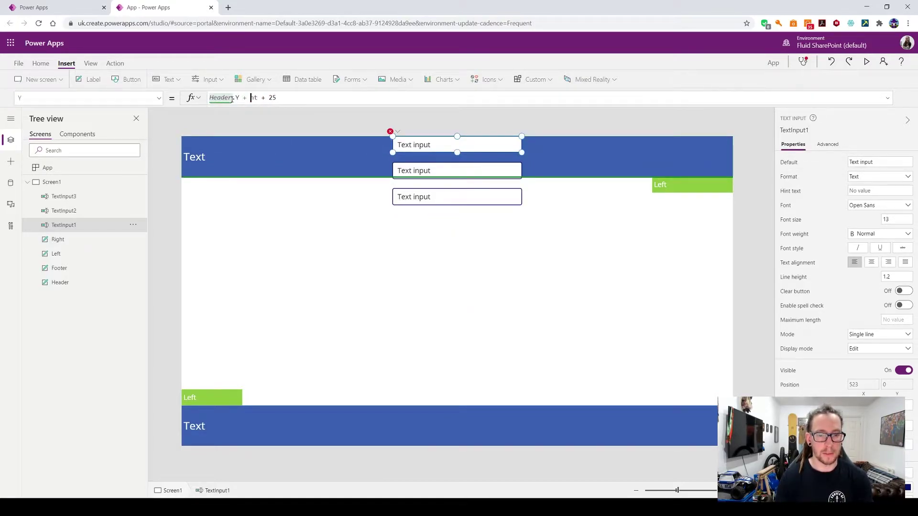
pyautogui.write('100')
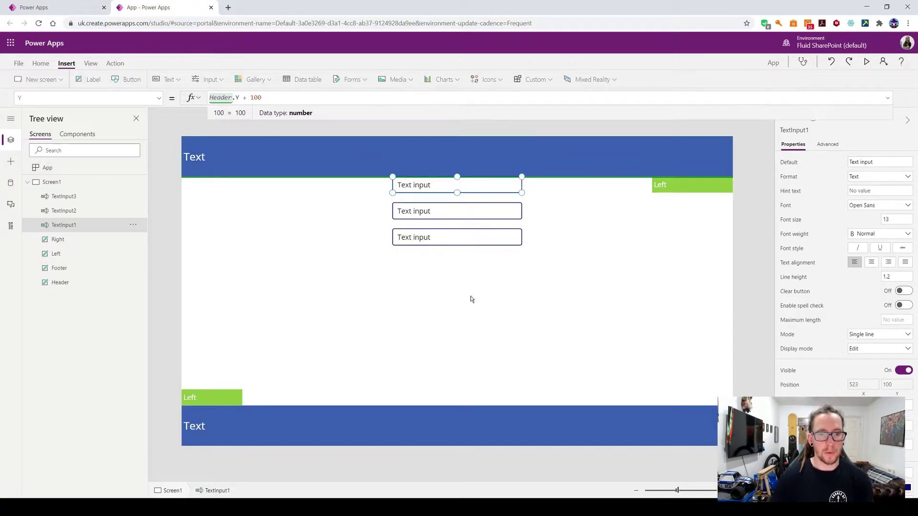
pyautogui.doubleClick(237, 98)
pyautogui.write('Height')
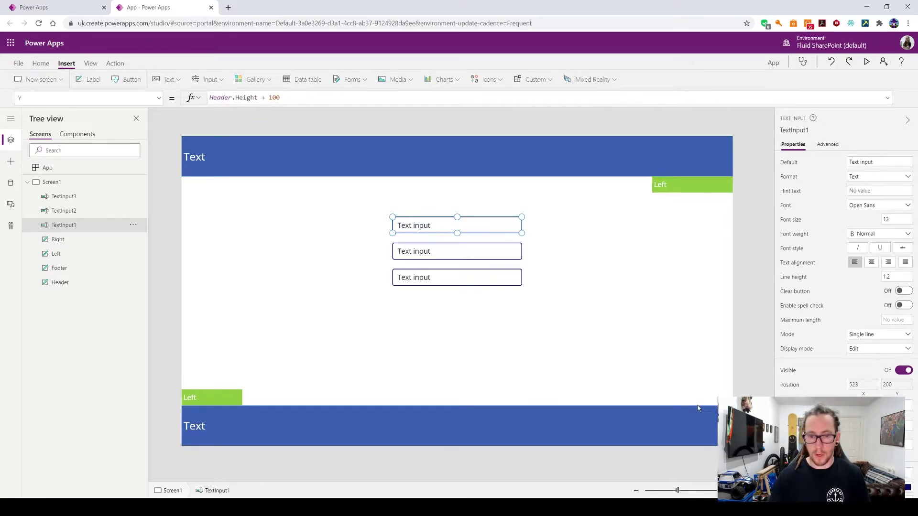
# - Try larger widths for TextInput1, leaving it slightly wider than the two inputs below it
pyautogui.click(577, 361)
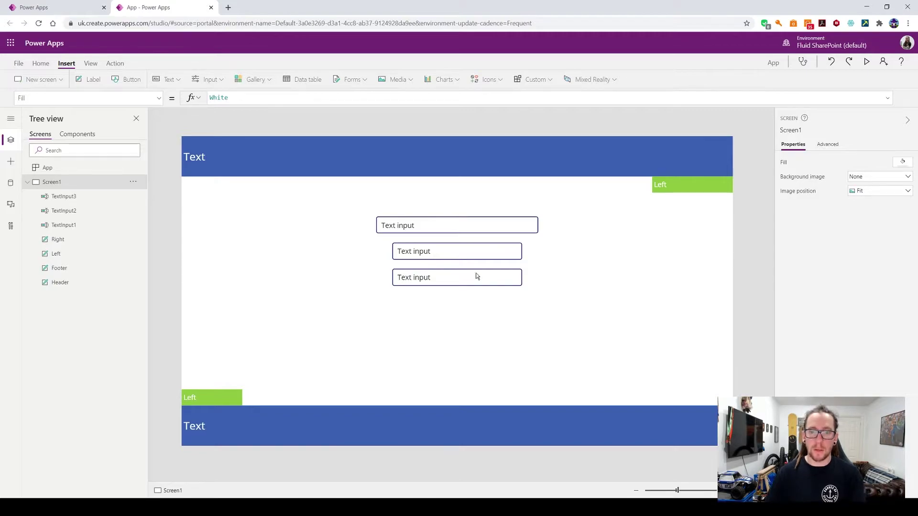
pyautogui.click(476, 228)
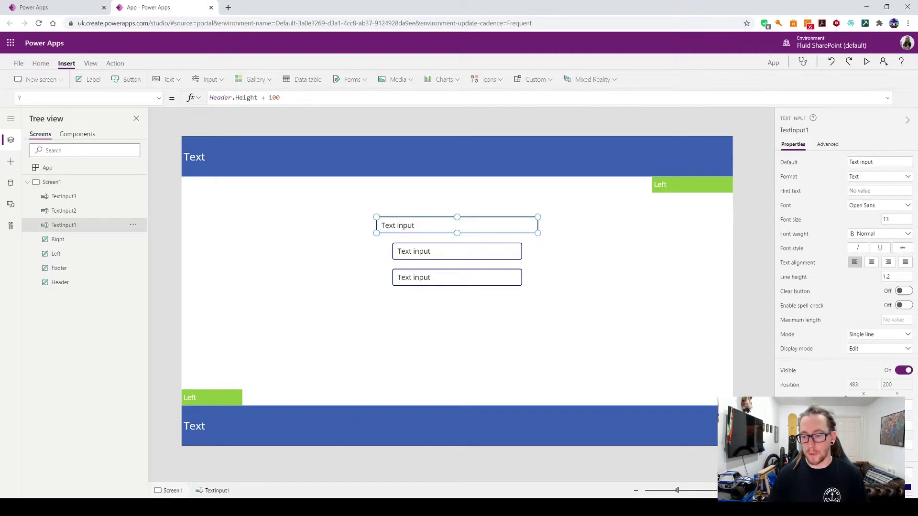
pyautogui.click(492, 304)
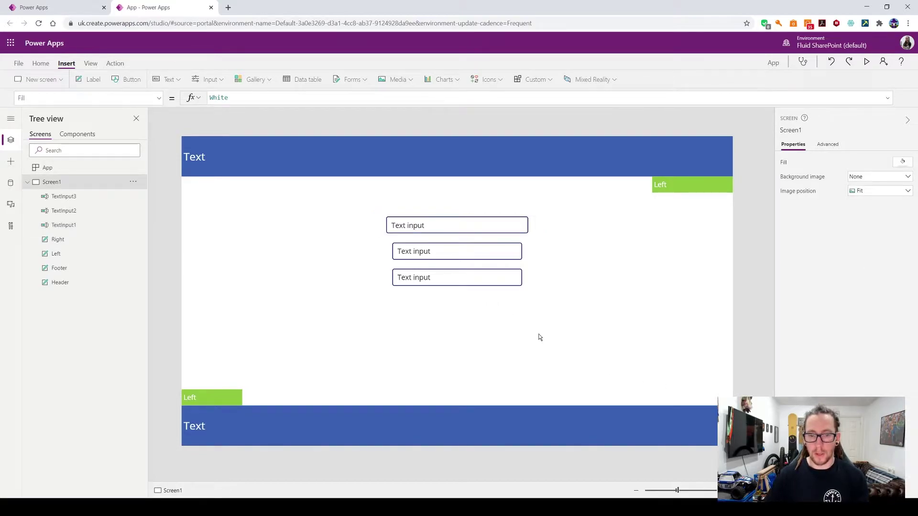
# - Open the X property of TextInput2 for editing
pyautogui.click(450, 252)
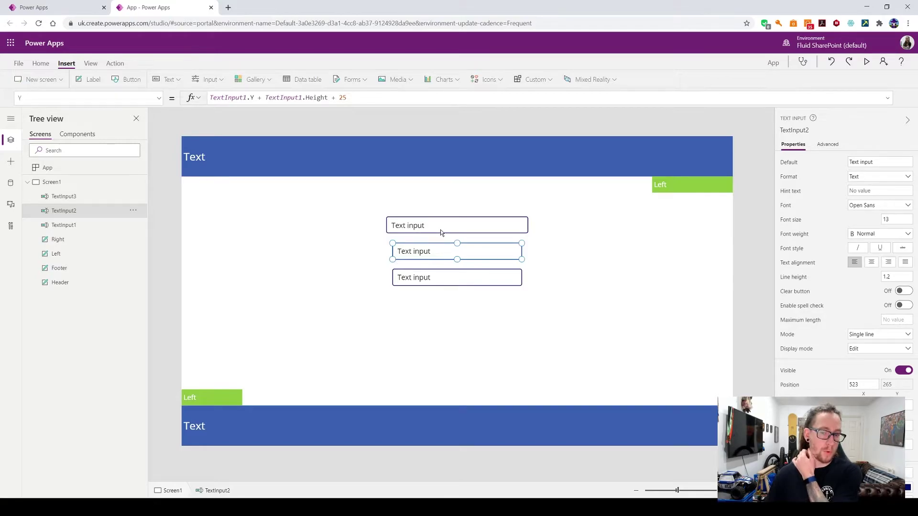
pyautogui.click(158, 98)
pyautogui.click(41, 261)
pyautogui.click(272, 97)
pyautogui.hotkey('ctrl', 'a')
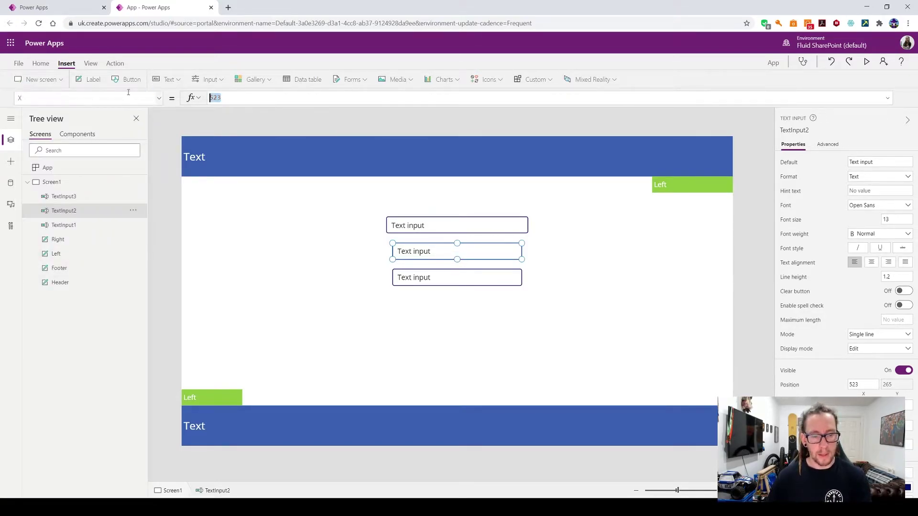
pyautogui.write('TextInput1.Y + TextInput1.Height + 25')
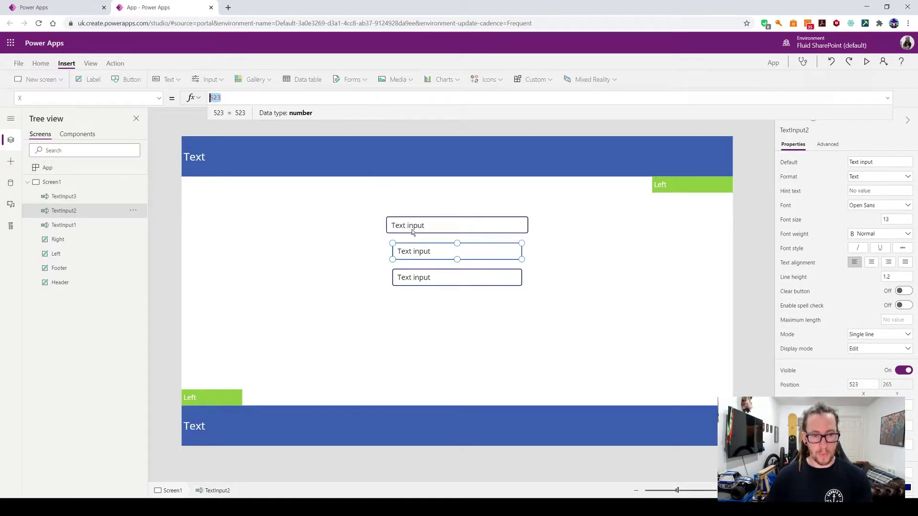
# - Copy TextInput1's X formula, (App.Width - Self.Width) / 2, into the X property of TextInput2
pyautogui.click(411, 229)
pyautogui.click(156, 99)
pyautogui.click(68, 258)
pyautogui.click(273, 97)
pyautogui.hotkey('ctrl', 'a')
pyautogui.hotkey('ctrl', 'c')
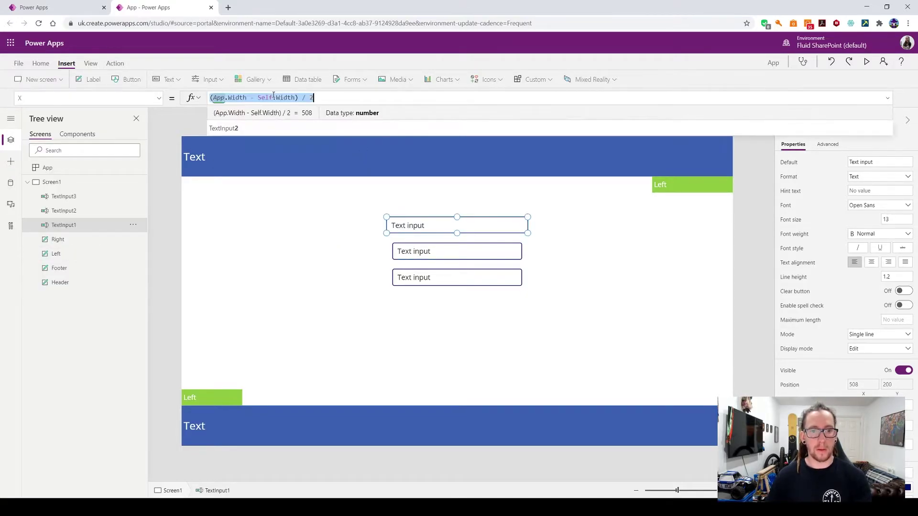
pyautogui.click(459, 262)
pyautogui.hotkey('ctrl', 'a')
pyautogui.hotkey('ctrl', 'v')
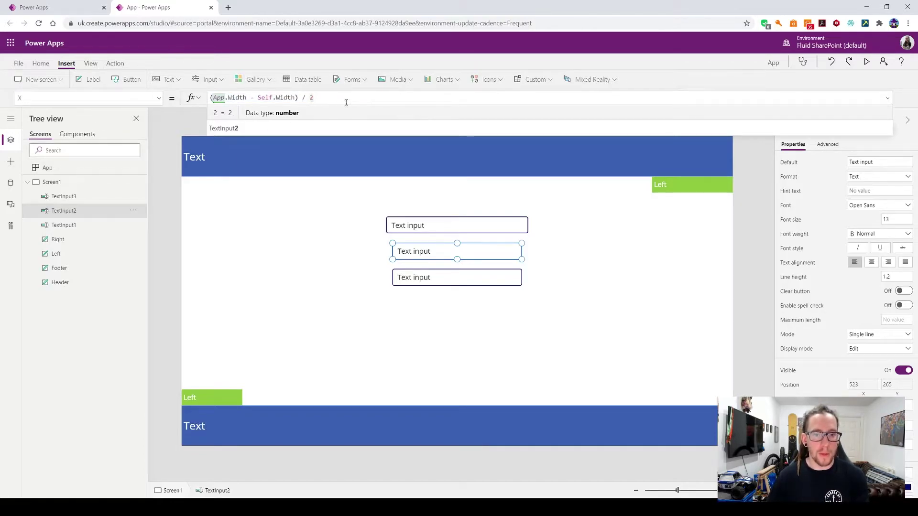
# - Replace the X formula of TextInput2 with TextInput1.X to align it with the first input's left edge
pyautogui.moveTo(344, 103); pyautogui.dragTo(209, 99)
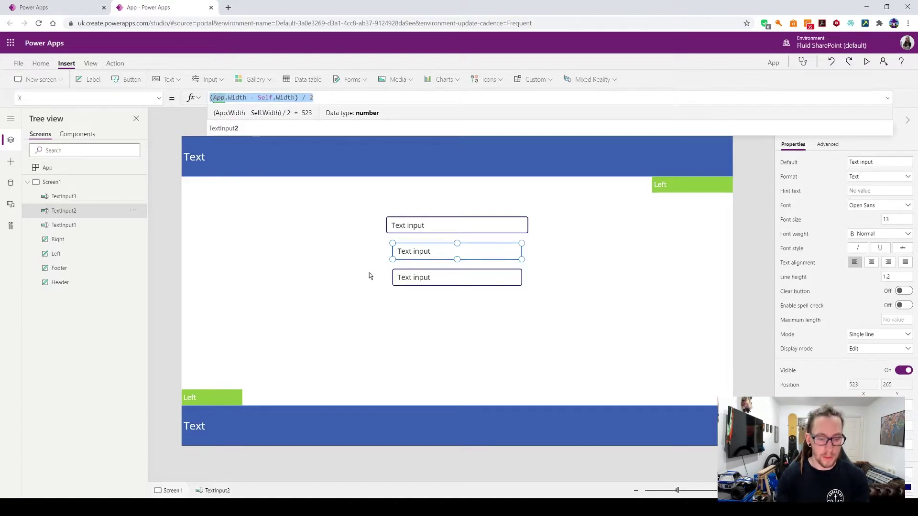
pyautogui.write('Te')
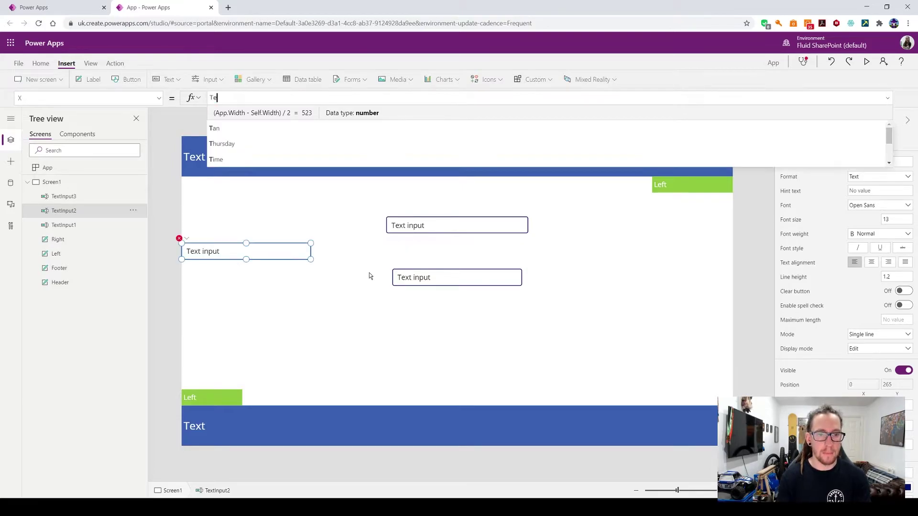
pyautogui.write('xtI')
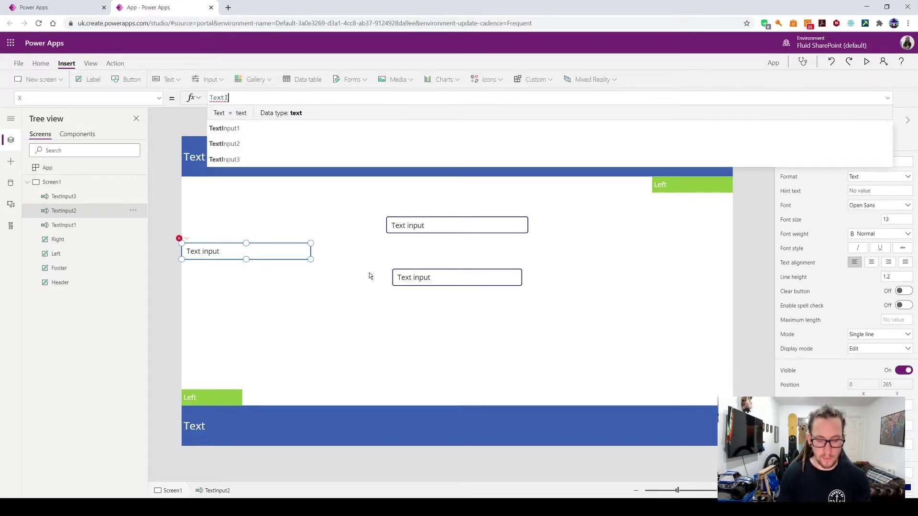
pyautogui.write('nput1.X')
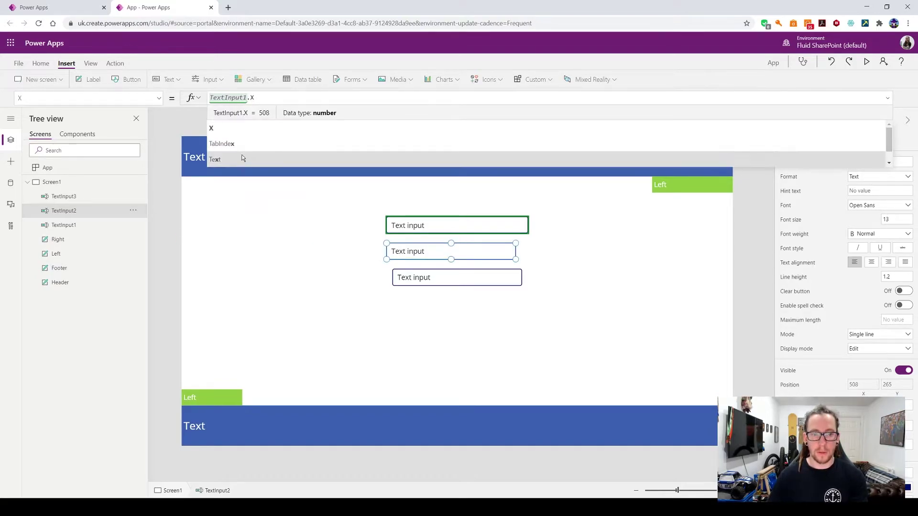
pyautogui.click(247, 128)
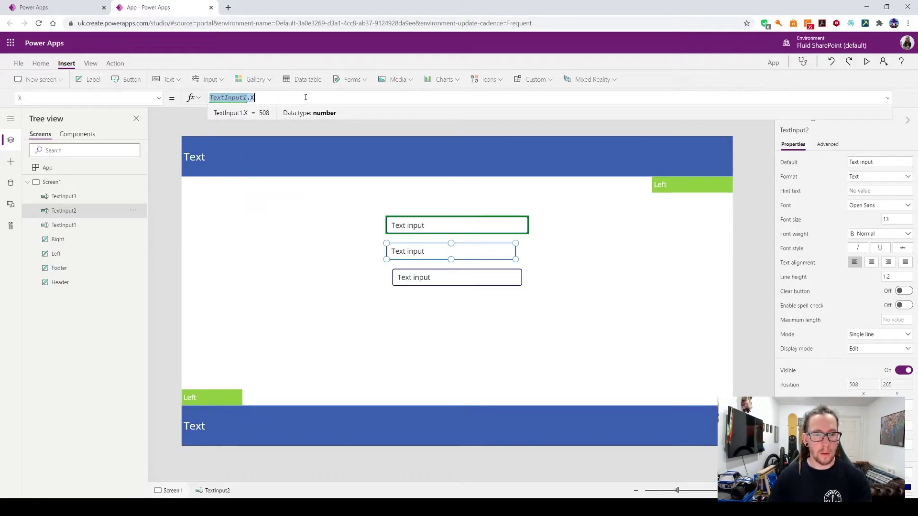
# - Set the X property of TextInput3 to TextInput1.X as well
pyautogui.click(424, 278)
pyautogui.click(159, 99)
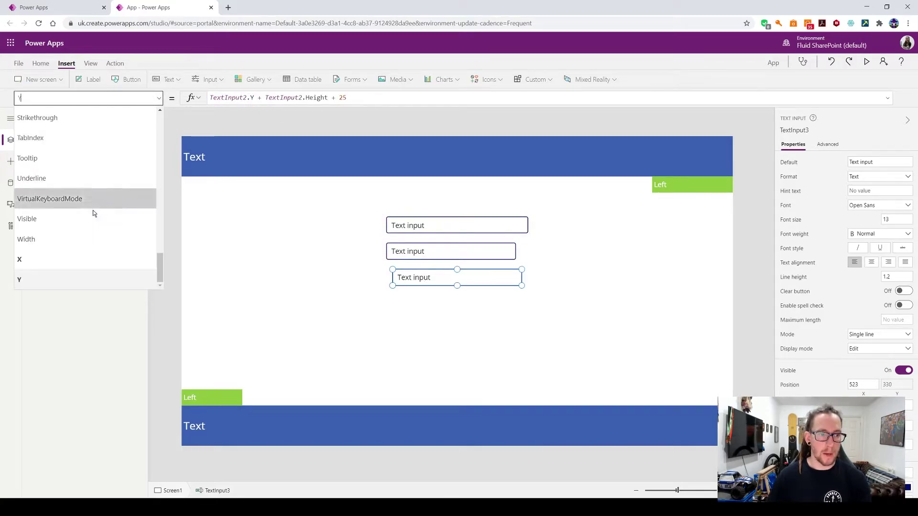
pyautogui.click(74, 257)
pyautogui.hotkey('ctrl', 'a')
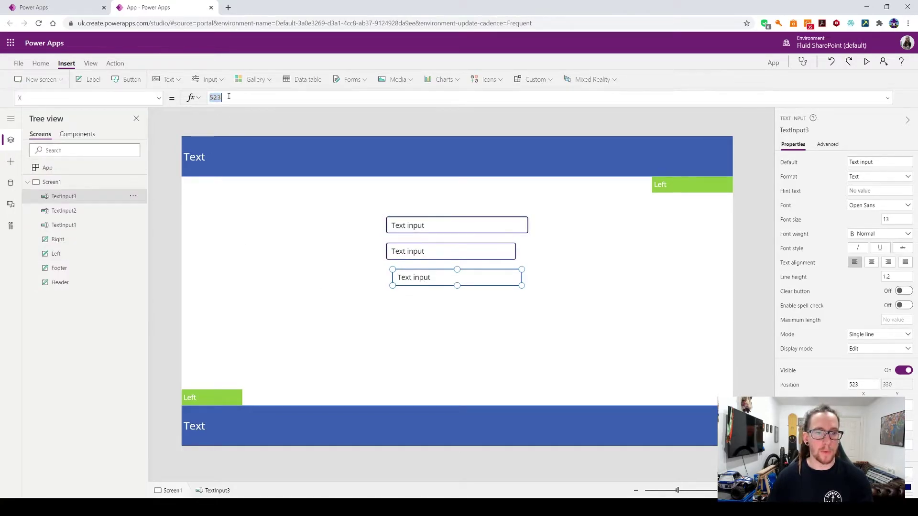
pyautogui.write('TextInput1.X')
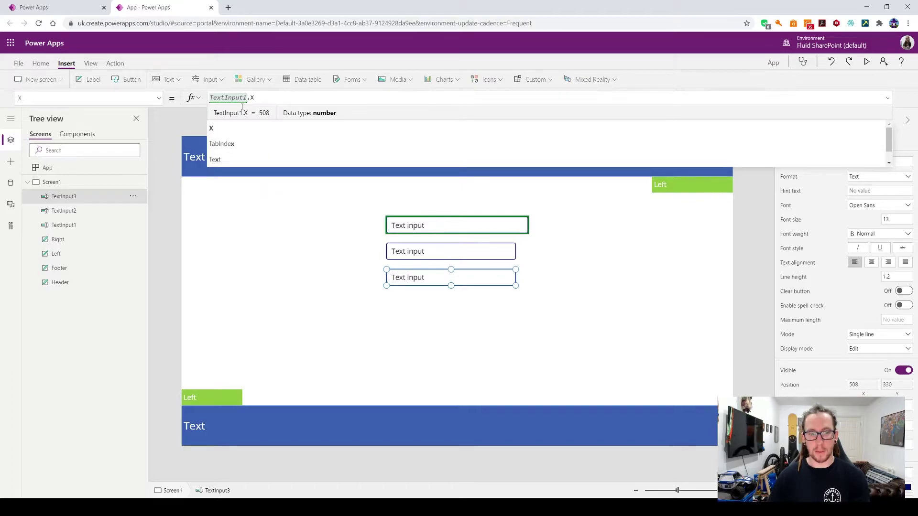
# - Try TextInput2.X as the X formula of TextInput3, and restore TextInput1.X
pyautogui.press('BackSpace')
pyautogui.write('2')
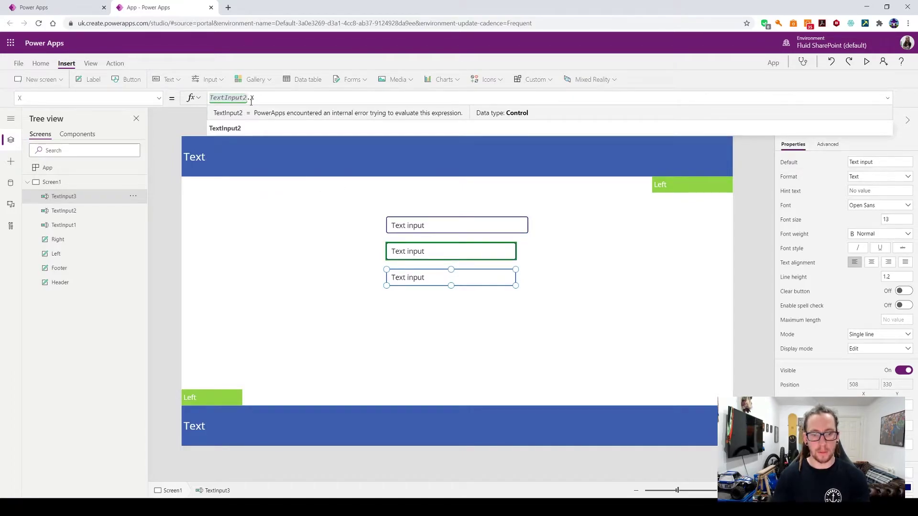
pyautogui.press('BackSpace')
pyautogui.write('1')
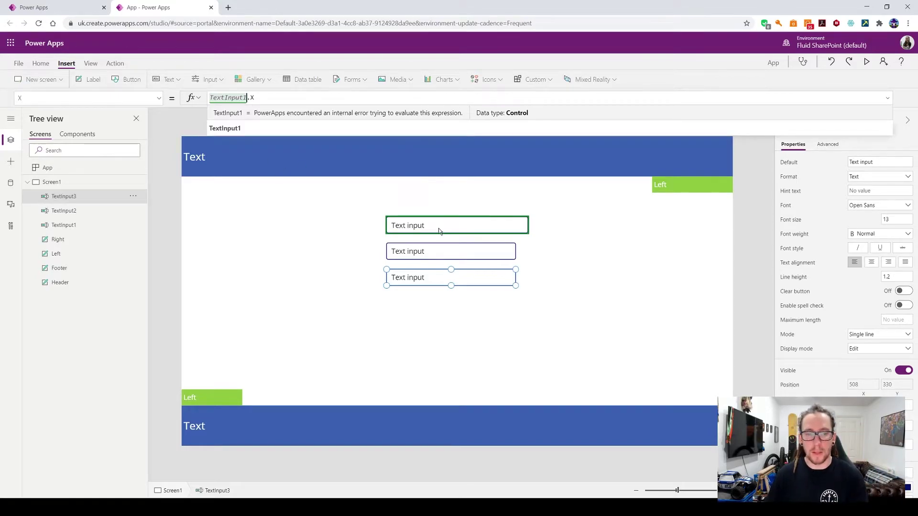
# - Set the Width property of TextInput2 to TextInput1.Width
pyautogui.click(433, 256)
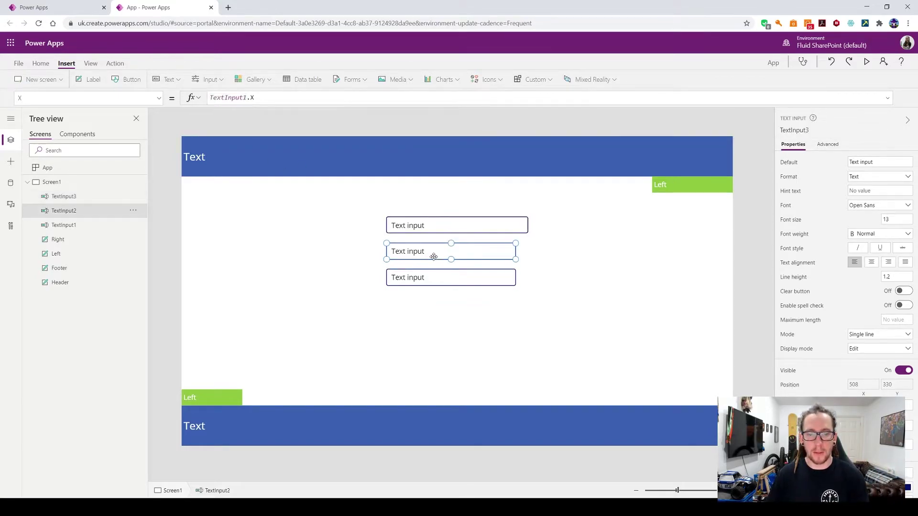
pyautogui.click(160, 98)
pyautogui.click(67, 238)
pyautogui.click(284, 94)
pyautogui.hotkey('ctrl', 'a')
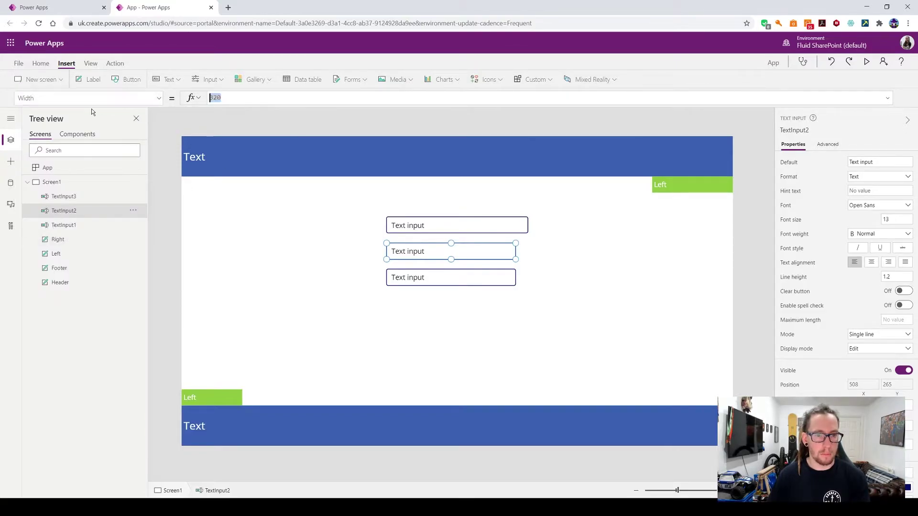
pyautogui.write('TextInput1.Width')
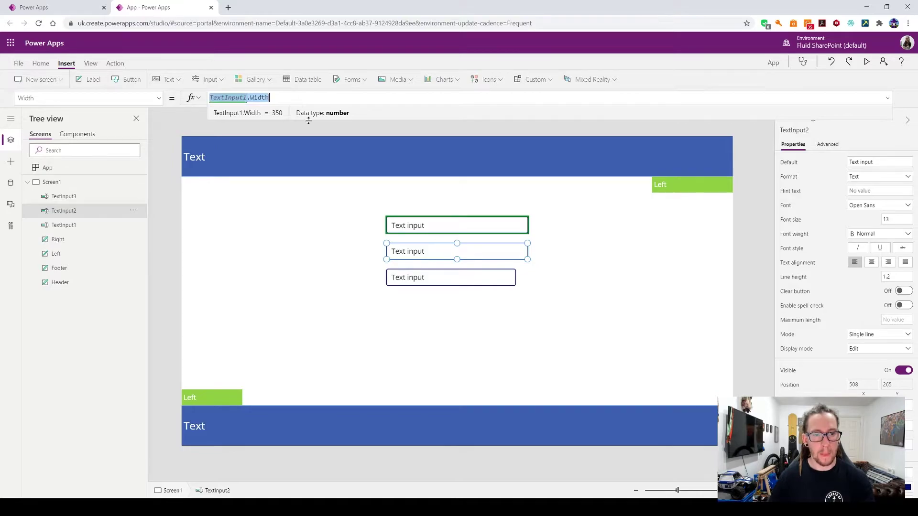
# - Set the Width property of TextInput3 to TextInput1.Width as well
pyautogui.click(414, 284)
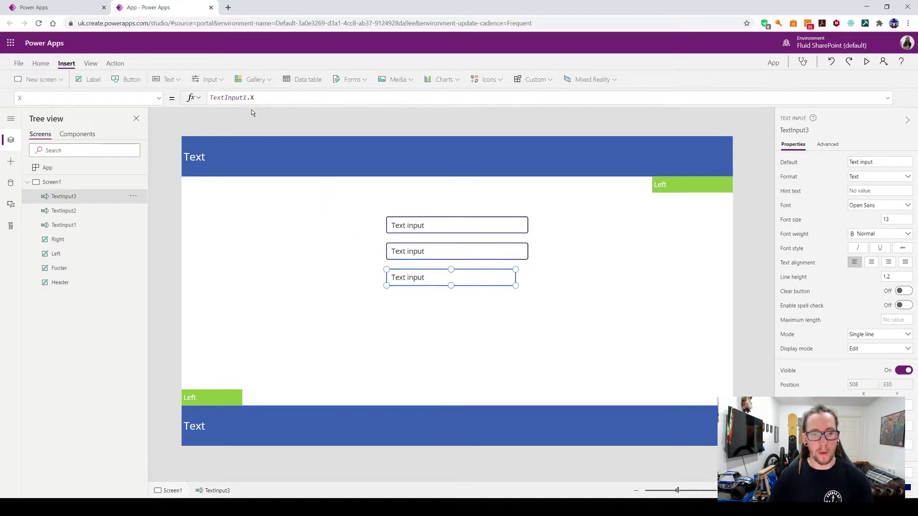
pyautogui.click(160, 98)
pyautogui.click(71, 237)
pyautogui.write('TextInput1.Width')
pyautogui.click(556, 334)
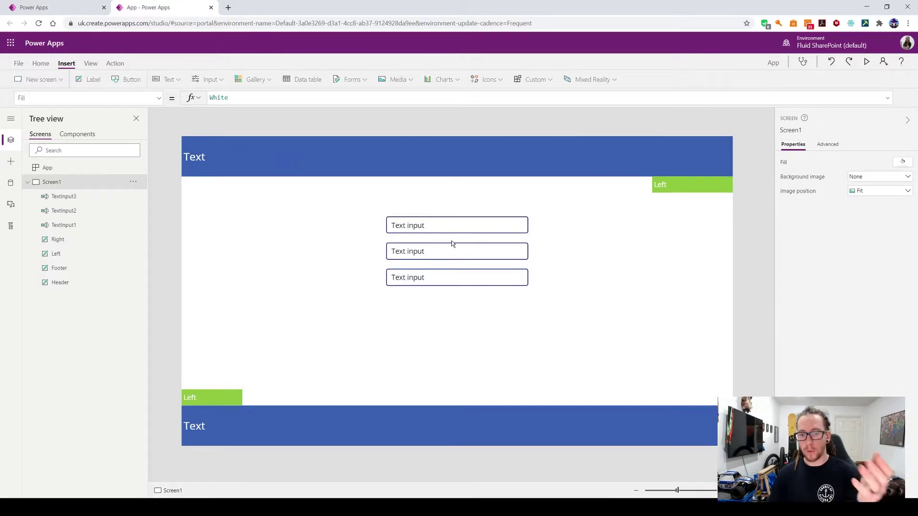
# - Set the width of TextInput1 to 500
pyautogui.click(449, 225)
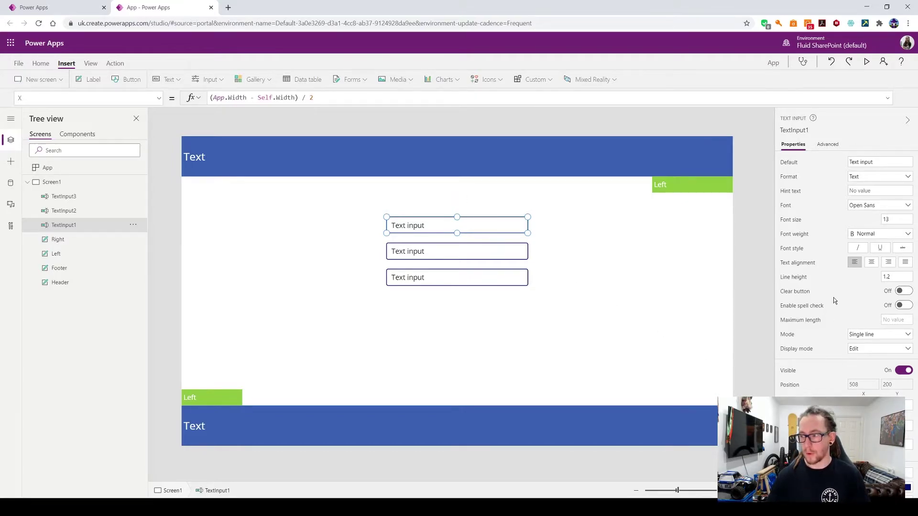
pyautogui.scroll(-2, 855, 335)
pyautogui.write('500')
pyautogui.click(681, 293)
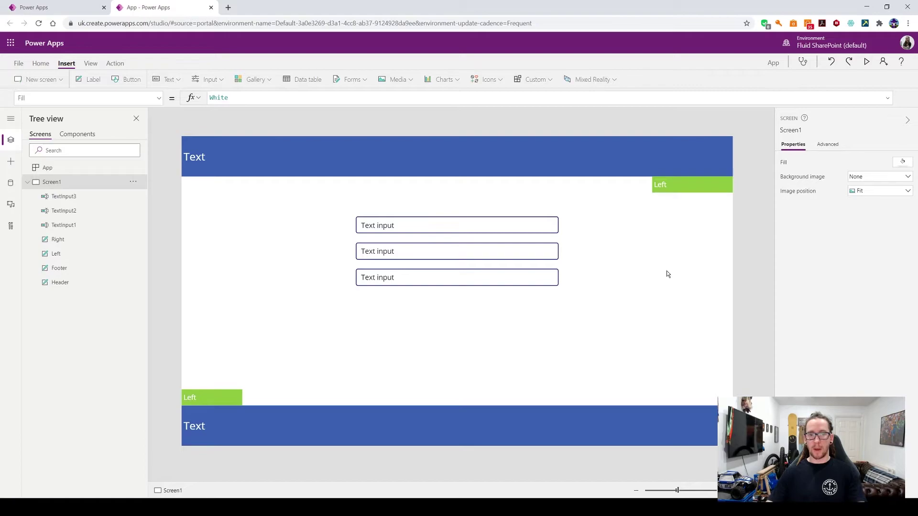
# - Set the Y property of TextInput1 to Header.Height + 300
pyautogui.click(484, 229)
pyautogui.click(157, 101)
pyautogui.click(67, 277)
pyautogui.moveTo(270, 98); pyautogui.dragTo(400, 117)
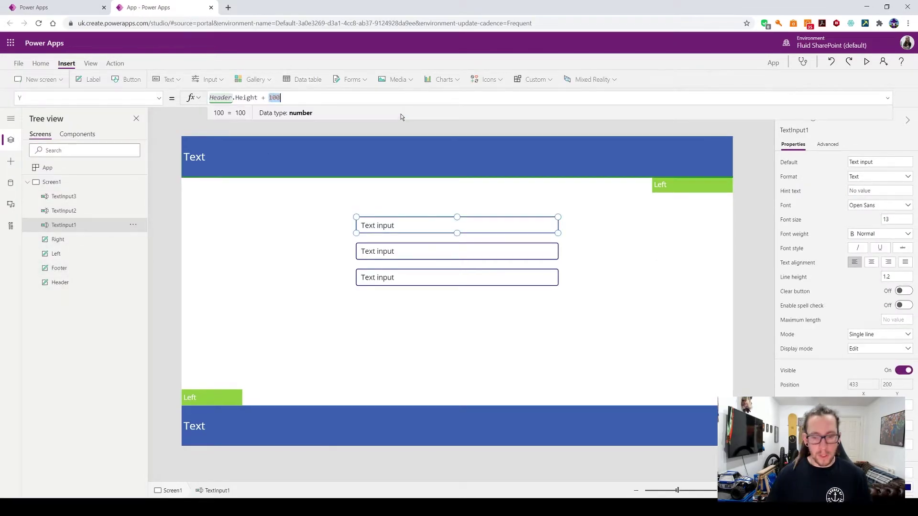
pyautogui.write('300')
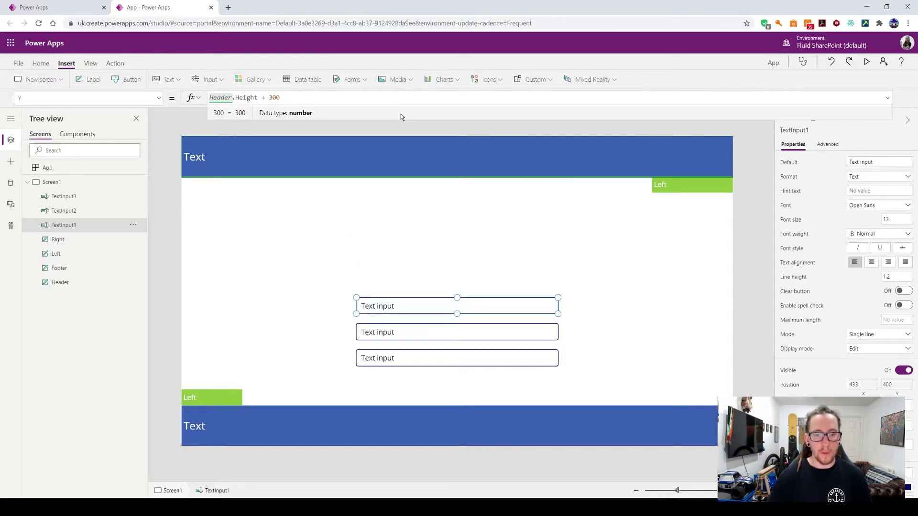
# - Reduce the offset in TextInput1's Y formula so it reads Header.Height + 200
pyautogui.press('BackSpace')
pyautogui.press('BackSpace')
pyautogui.press('BackSpace')
pyautogui.write('200')
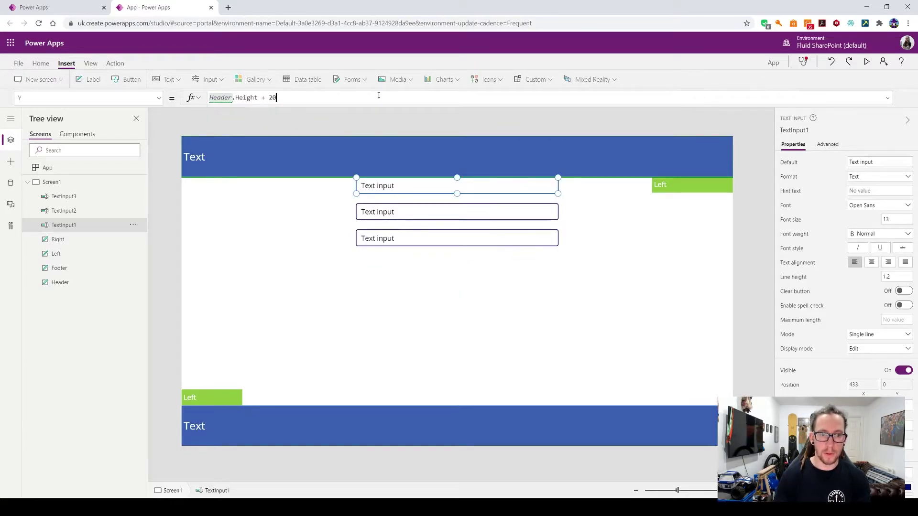
pyautogui.click(520, 376)
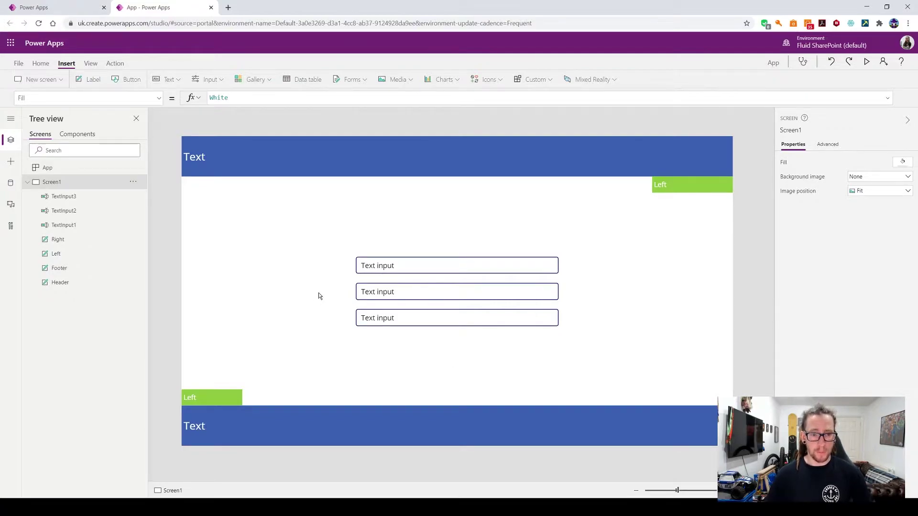
pyautogui.click(413, 264)
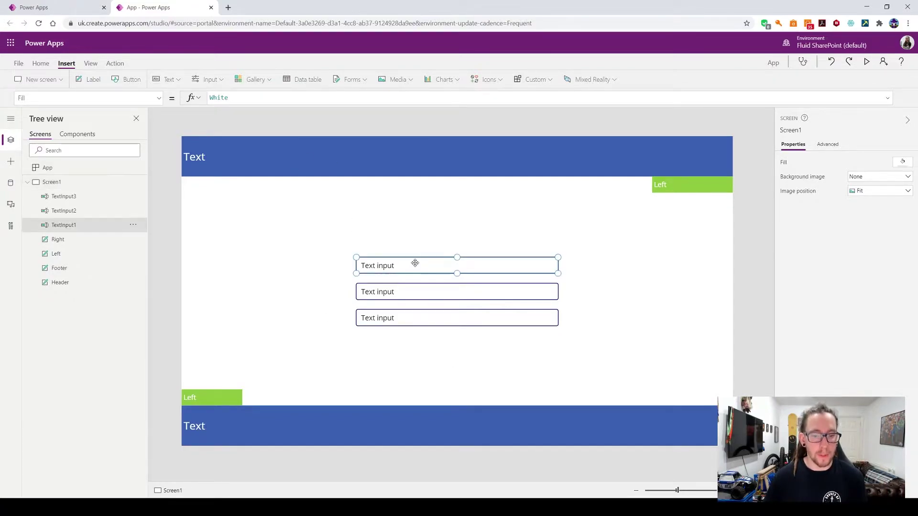
# - Define a global style record in the app's OnStart property with the formula Set(Styles, {Padding: 100})
pyautogui.click(76, 165)
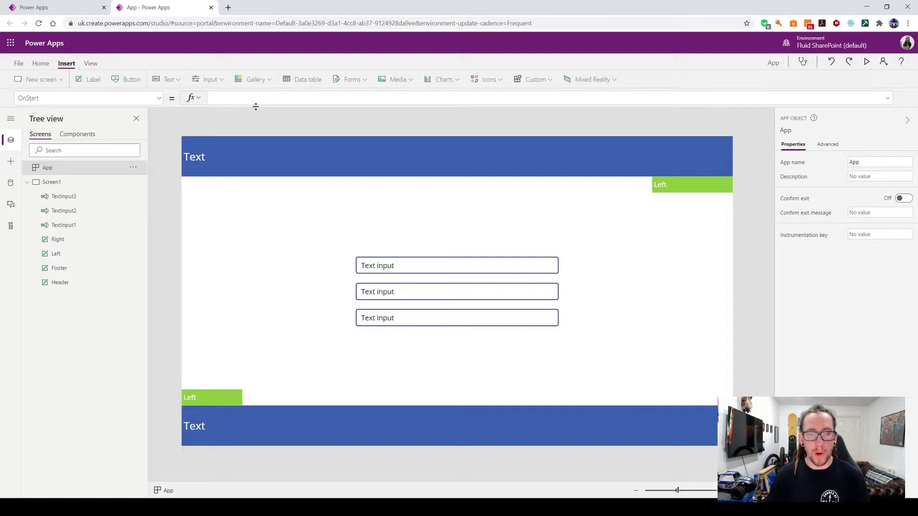
pyautogui.moveTo(256, 107); pyautogui.dragTo(254, 158)
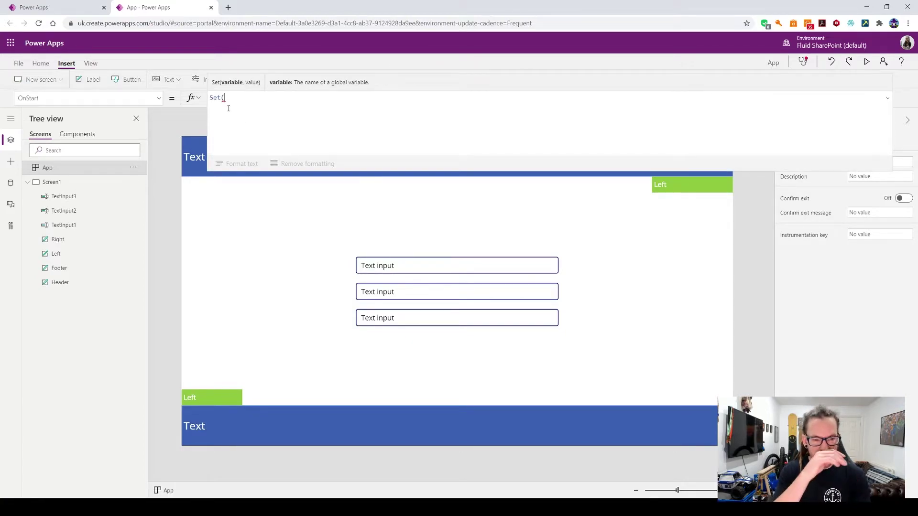
pyautogui.write('Styles')
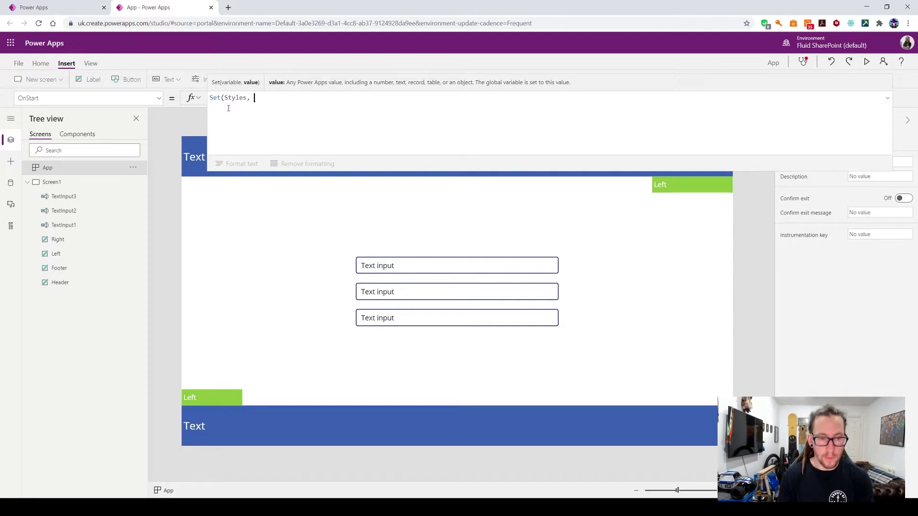
pyautogui.write(', {')
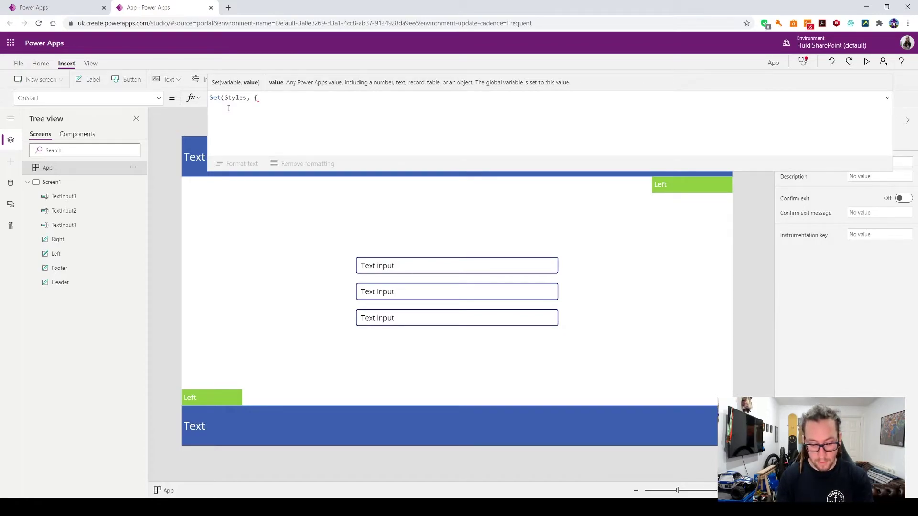
pyautogui.write('PAdding')
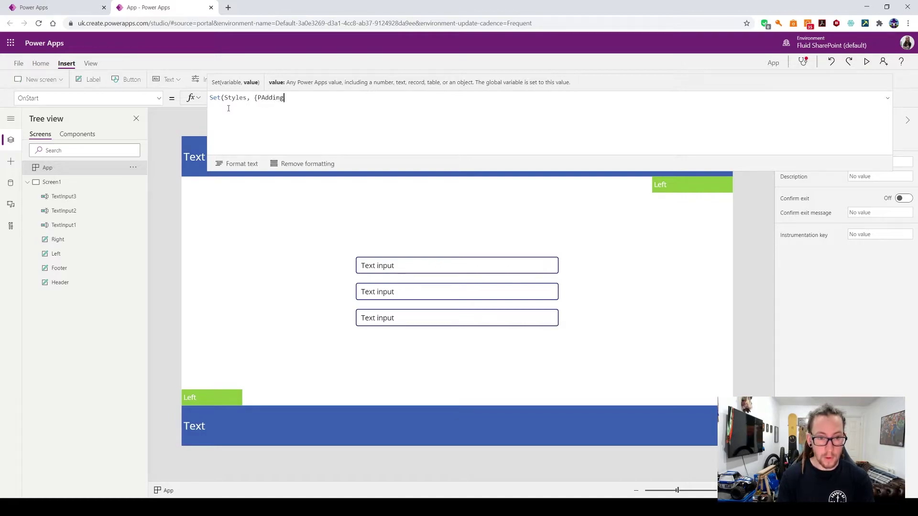
pyautogui.press('BackSpace')
pyautogui.press('BackSpace')
pyautogui.press('BackSpace')
pyautogui.press('BackSpace')
pyautogui.write('adding:')
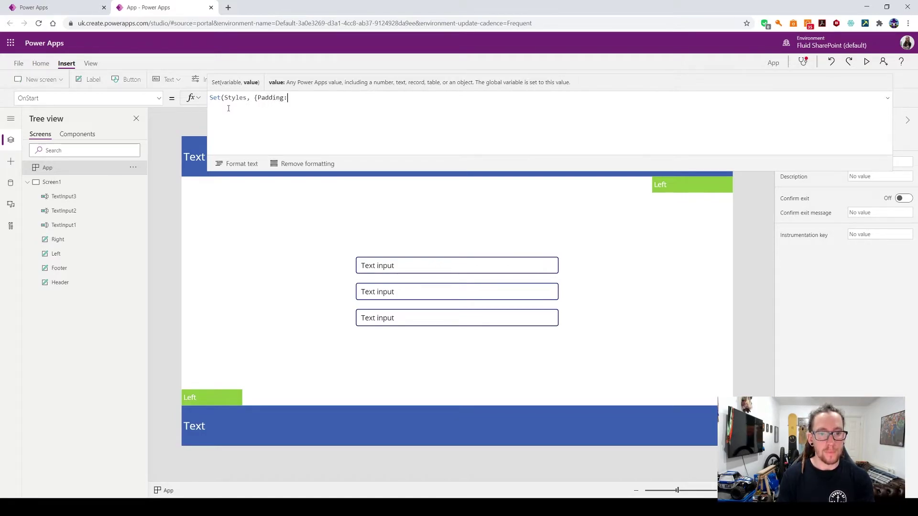
pyautogui.write(' 100}')
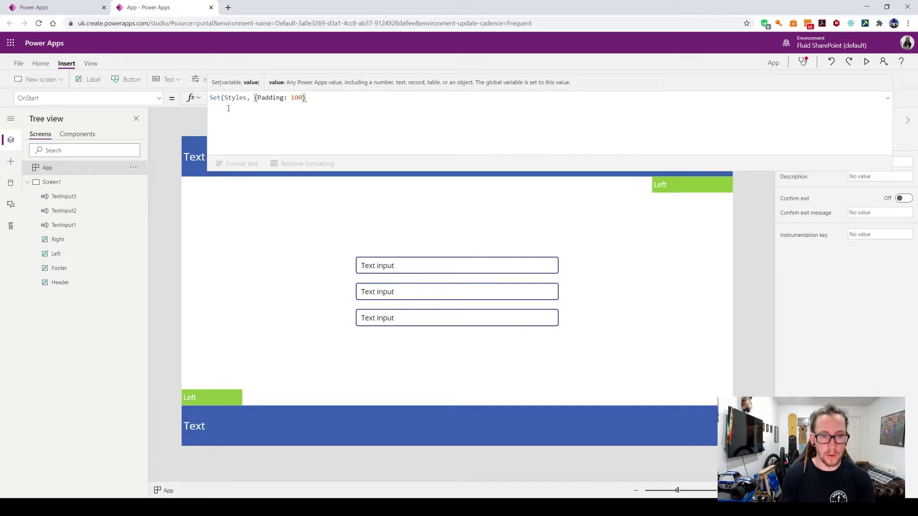
pyautogui.write(')')
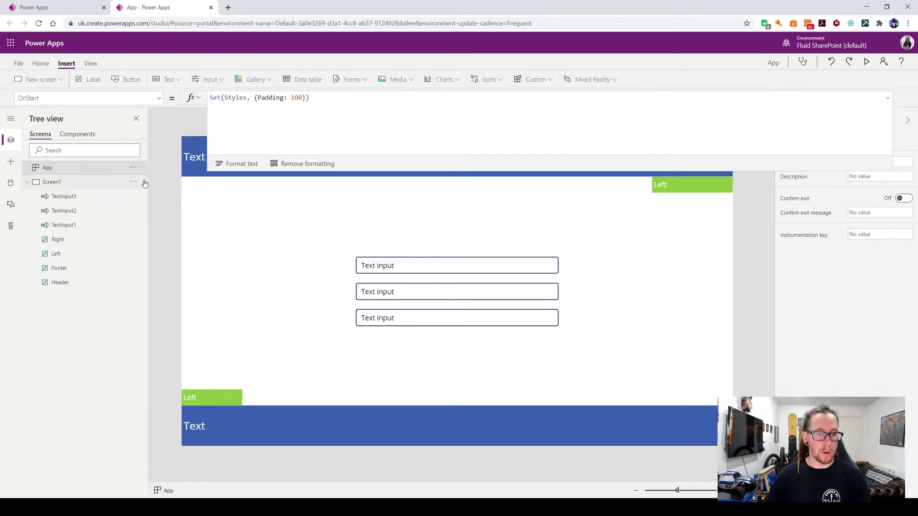
pyautogui.click(416, 230)
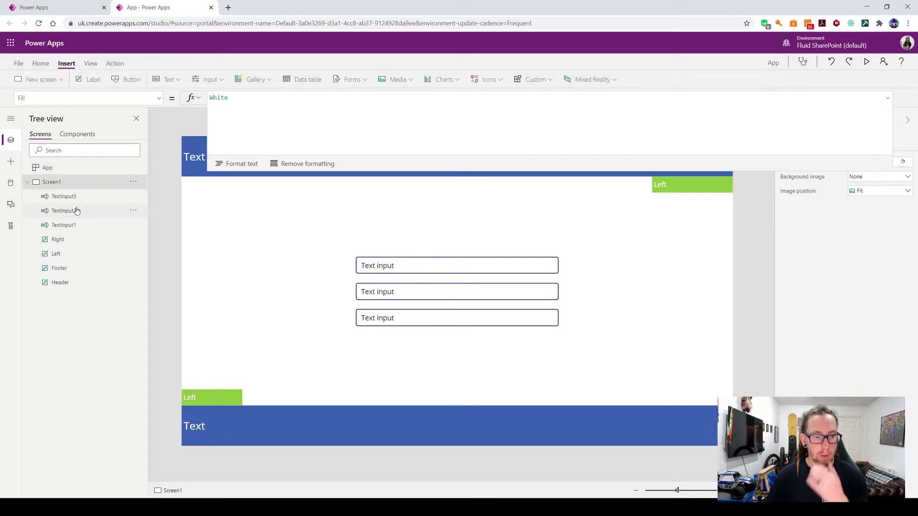
# - Replace the fixed offset in TextInput1's Y formula so it reads Header.Height + Styles.Padding
pyautogui.click(72, 226)
pyautogui.click(286, 99)
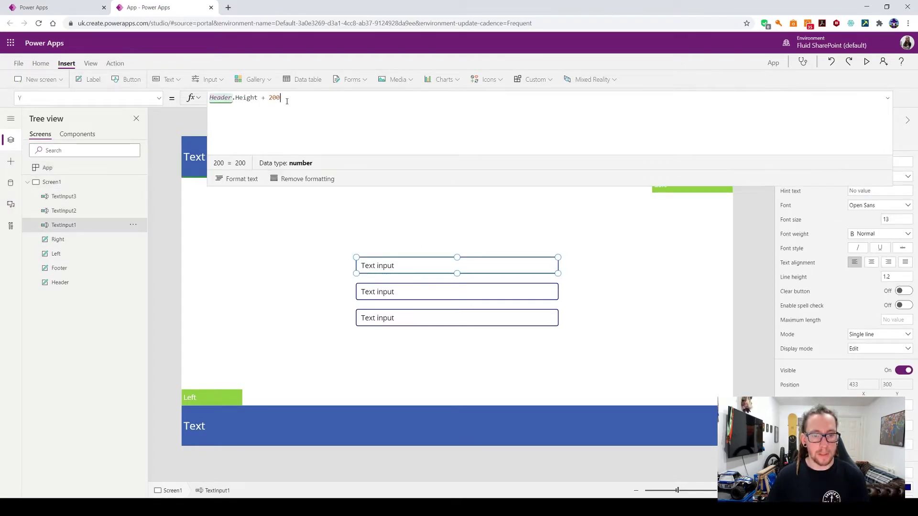
pyautogui.press('BackSpace')
pyautogui.press('BackSpace')
pyautogui.press('BackSpace')
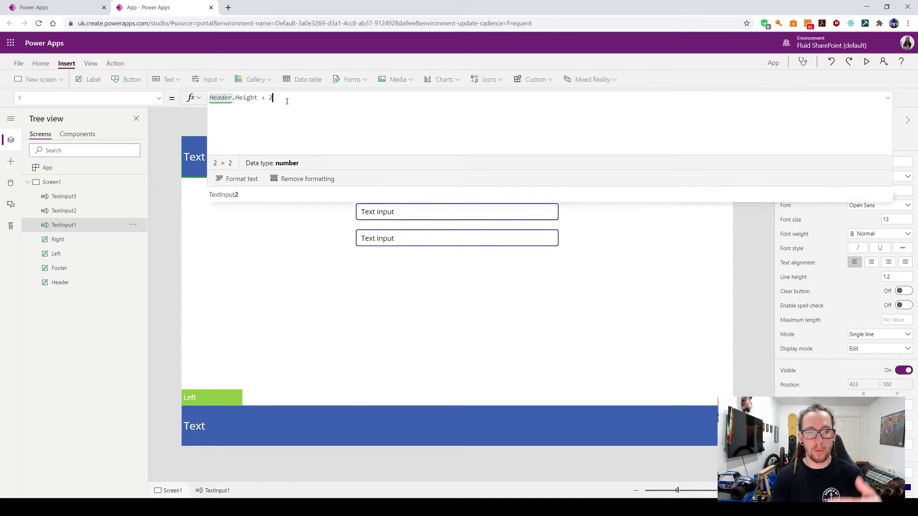
pyautogui.write('Styles.')
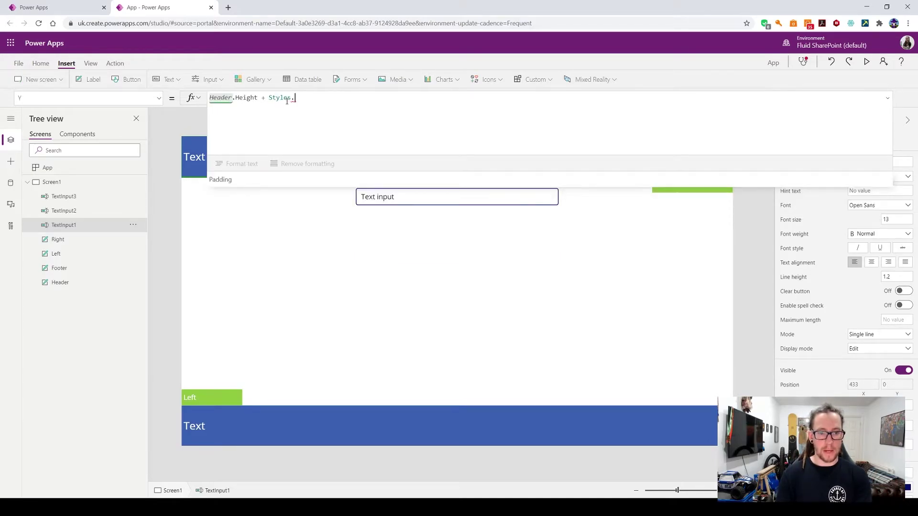
pyautogui.click(284, 179)
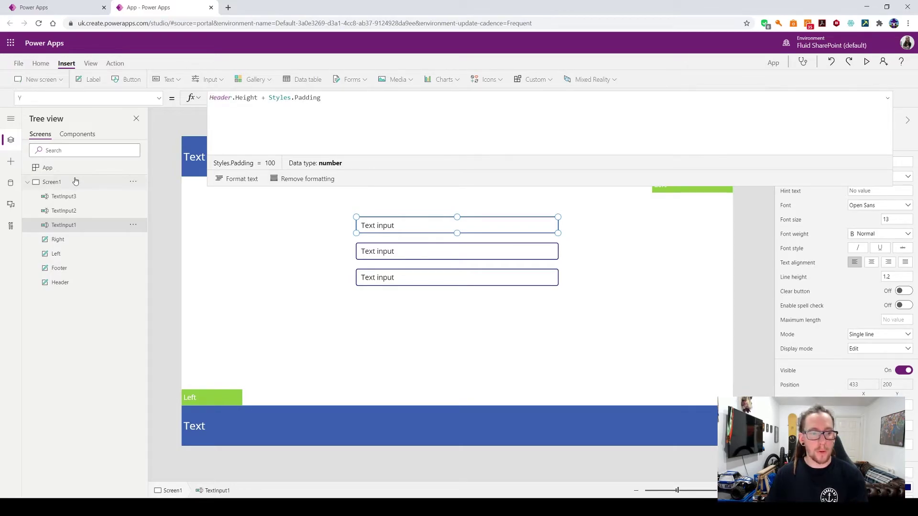
# - Change the Padding value in the app's OnStart formula to 200 and run OnStart
pyautogui.click(47, 168)
pyautogui.moveTo(358, 170); pyautogui.dragTo(364, 81)
pyautogui.click(291, 97)
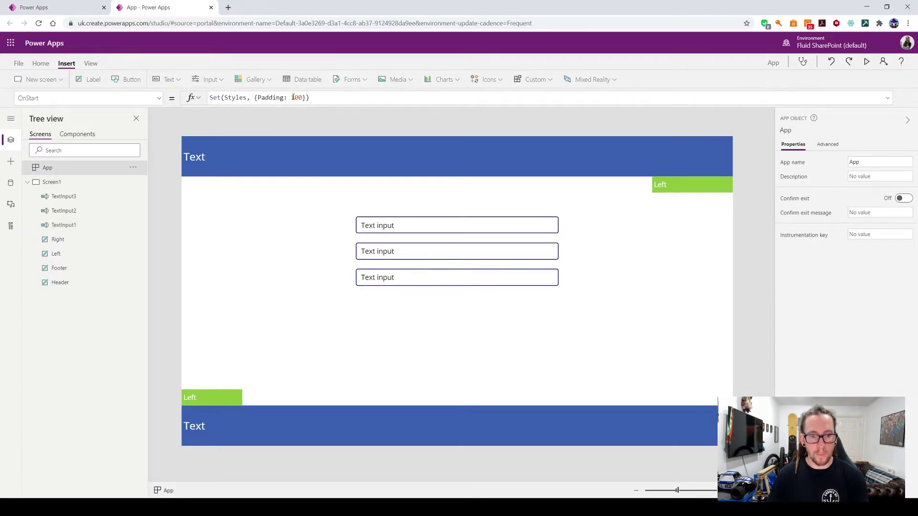
pyautogui.write('2')
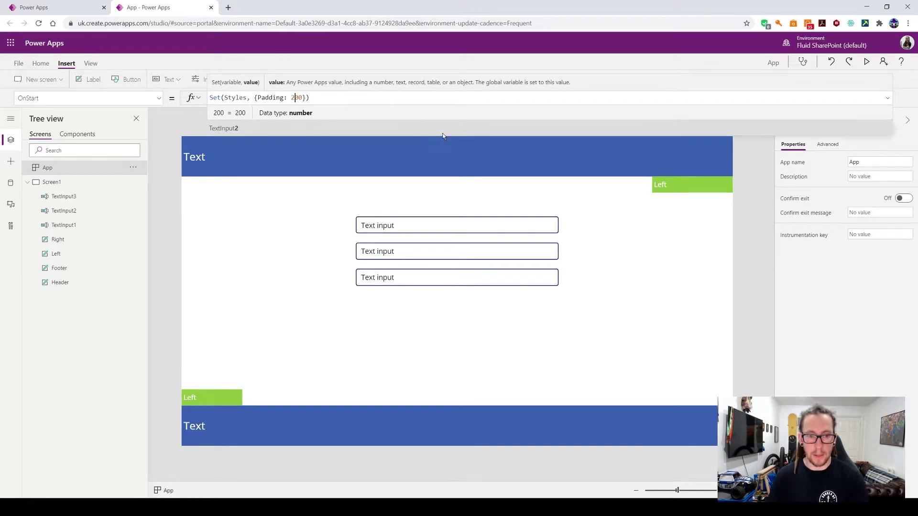
pyautogui.click(133, 167)
pyautogui.click(146, 182)
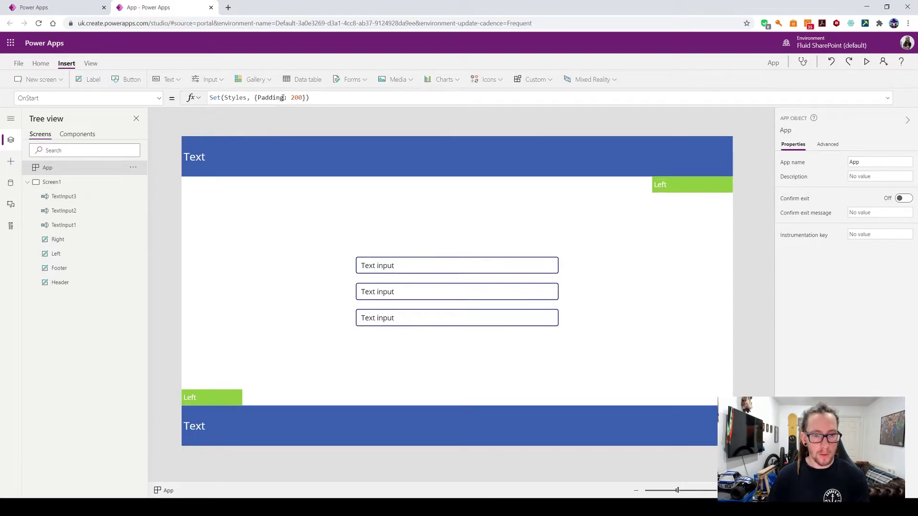
# - Add a Padding2 field with the value 25 to the Styles record in the app's OnStart formula
pyautogui.click(303, 98)
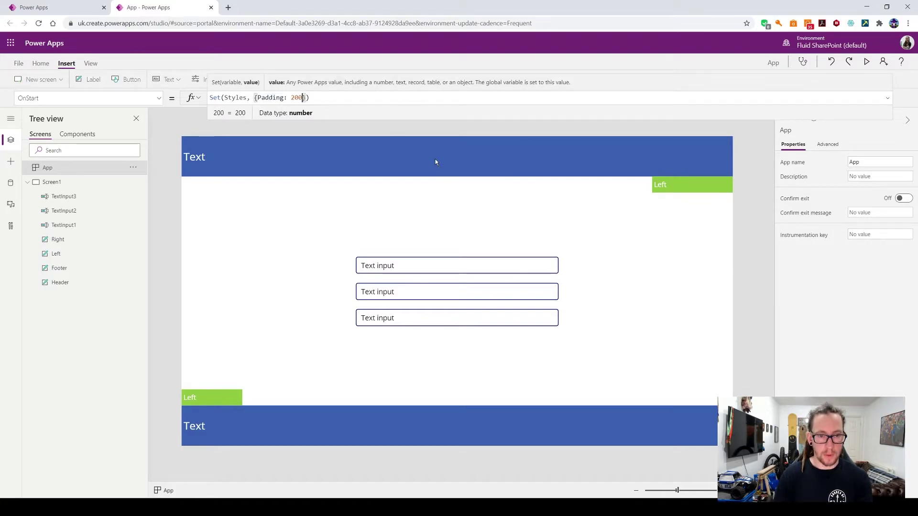
pyautogui.write(', Padding')
pyautogui.write('2:')
pyautogui.write(' 225')
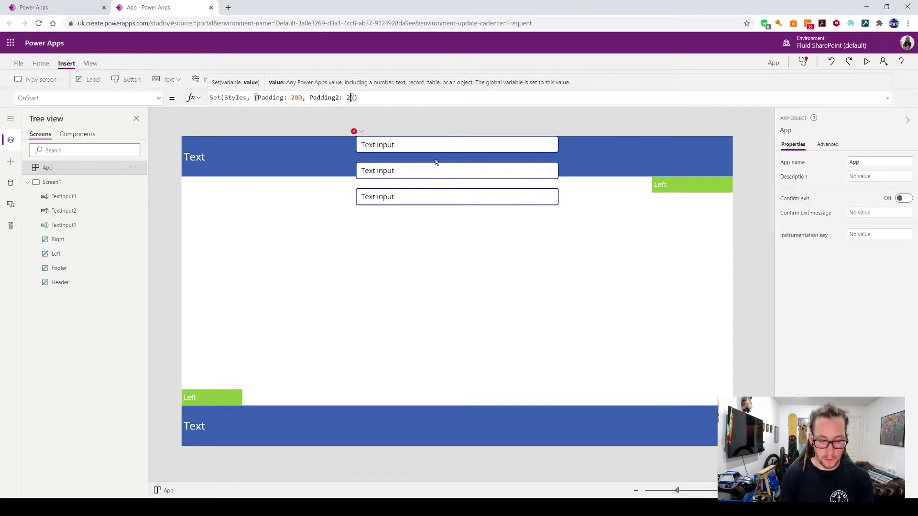
pyautogui.press('BackSpace')
pyautogui.press('BackSpace')
pyautogui.write('5')
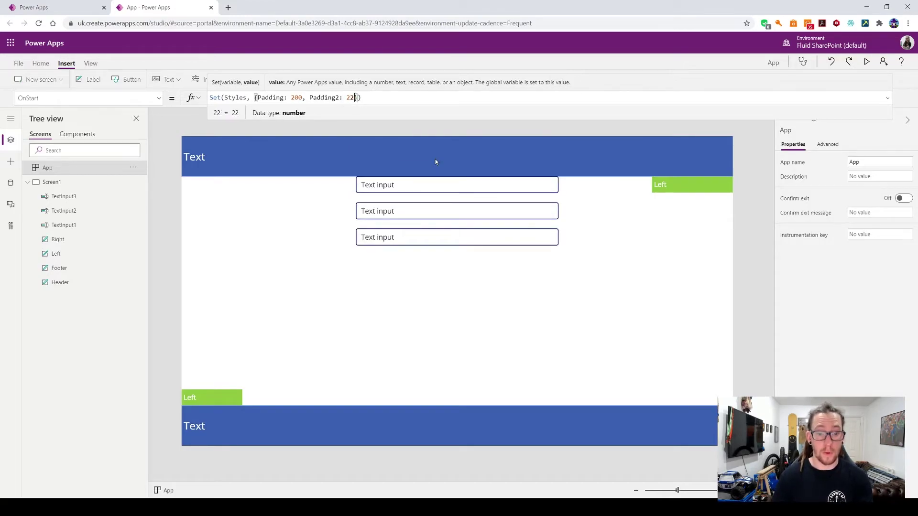
pyautogui.click(432, 298)
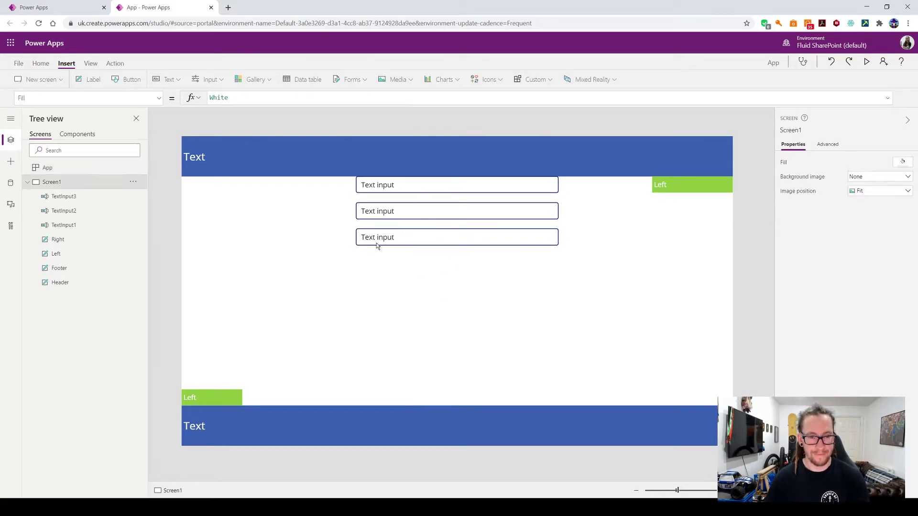
pyautogui.click(65, 171)
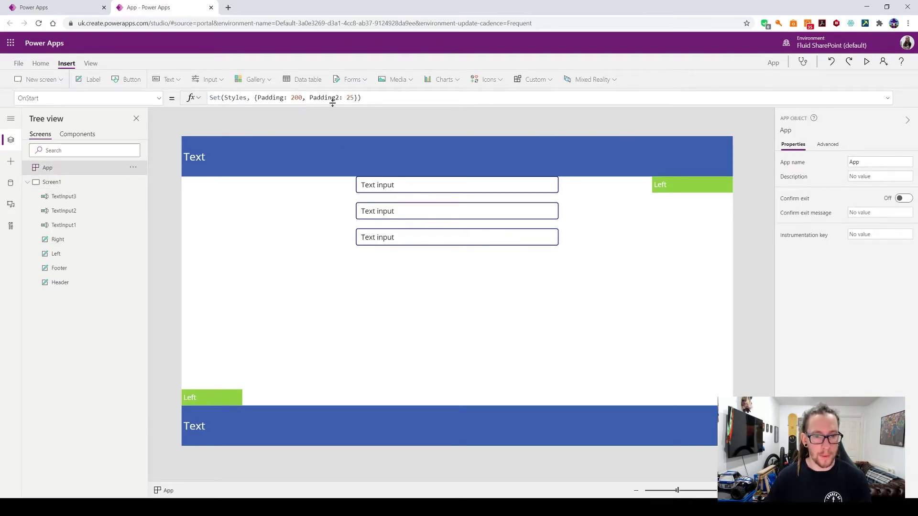
# - Run the app's OnStart, and replace the fixed offset at the end of TextInput2's Y formula with Styles.Padding2
pyautogui.click(132, 168)
pyautogui.click(155, 181)
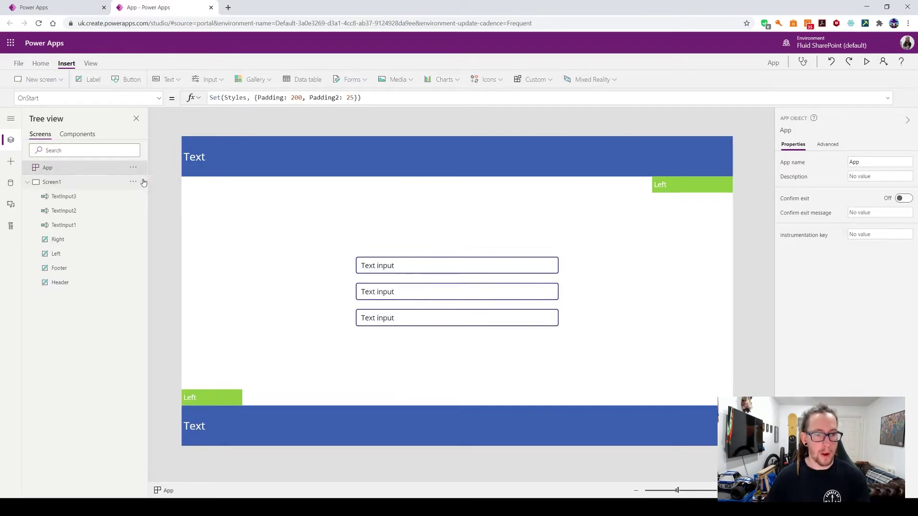
pyautogui.click(452, 291)
pyautogui.click(158, 98)
pyautogui.click(65, 283)
pyautogui.click(352, 99)
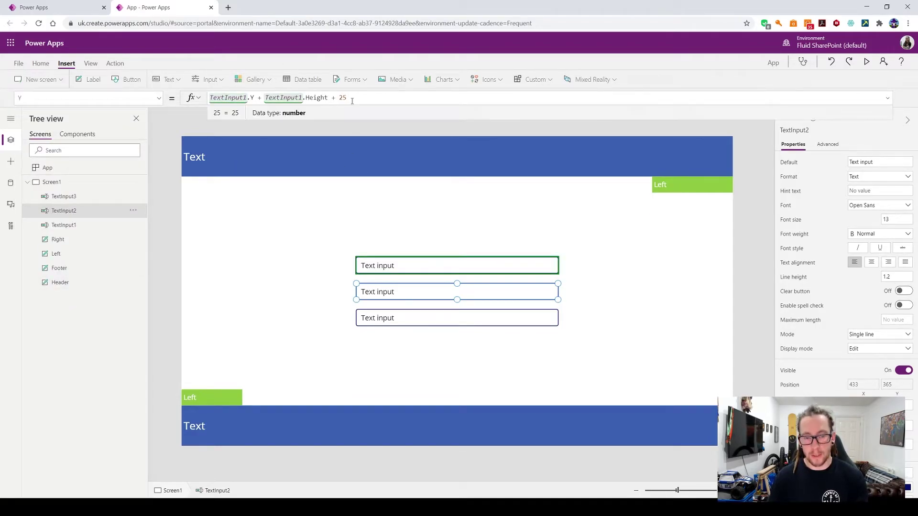
pyautogui.press('BackSpace')
pyautogui.press('BackSpace')
pyautogui.write('Style')
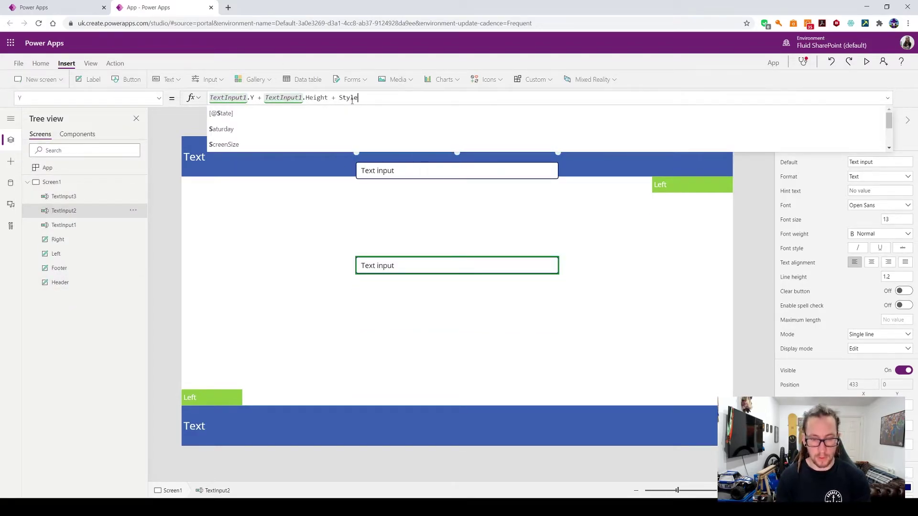
pyautogui.write('s.PAd')
pyautogui.press('Down')
pyautogui.press('Tab')
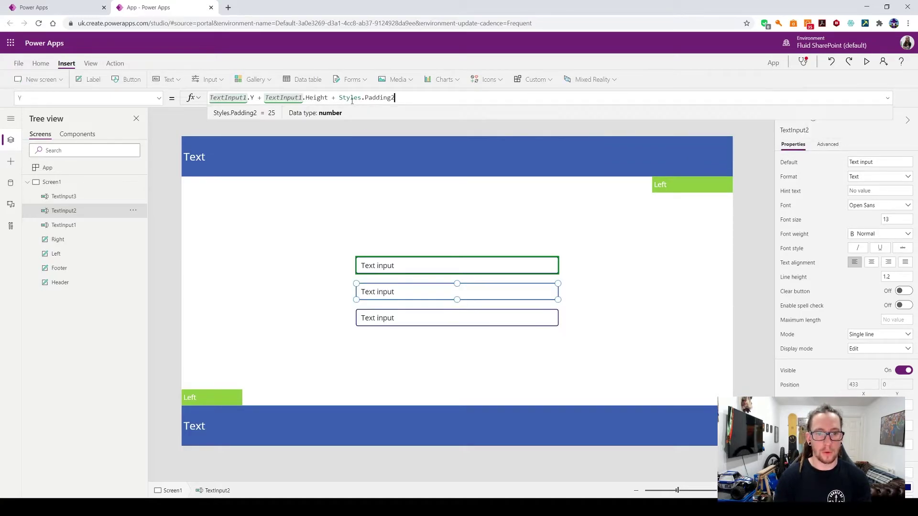
# - Copy the Styles.Padding2 term from TextInput2's Y formula and use it in place of the fixed offset in TextInput3's Y formula
pyautogui.moveTo(395, 99); pyautogui.dragTo(332, 99)
pyautogui.hotkey('ctrl', 'c')
pyautogui.click(375, 321)
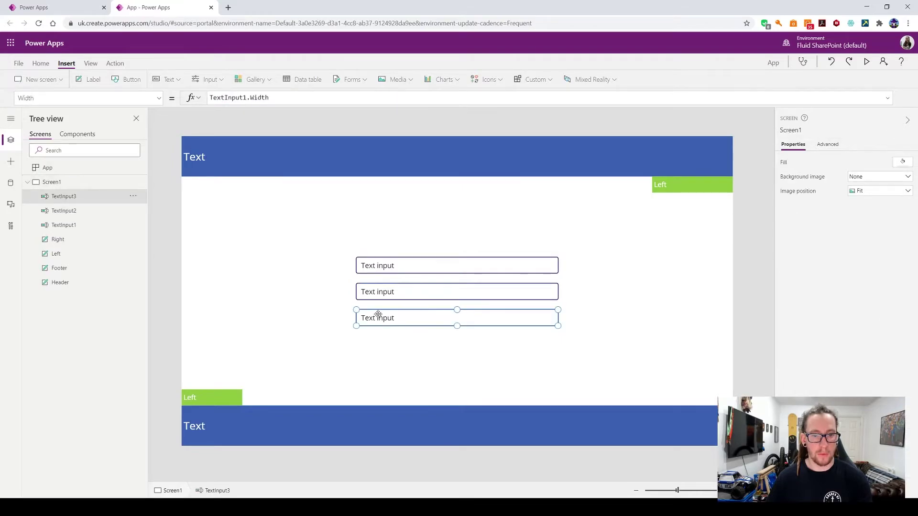
pyautogui.click(159, 99)
pyautogui.click(21, 279)
pyautogui.click(386, 99)
pyautogui.press('BackSpace')
pyautogui.press('BackSpace')
pyautogui.hotkey('ctrl', 'v')
pyautogui.click(346, 99)
pyautogui.press('BackSpace')
pyautogui.press('BackSpace')
pyautogui.press('BackSpace')
pyautogui.click(271, 259)
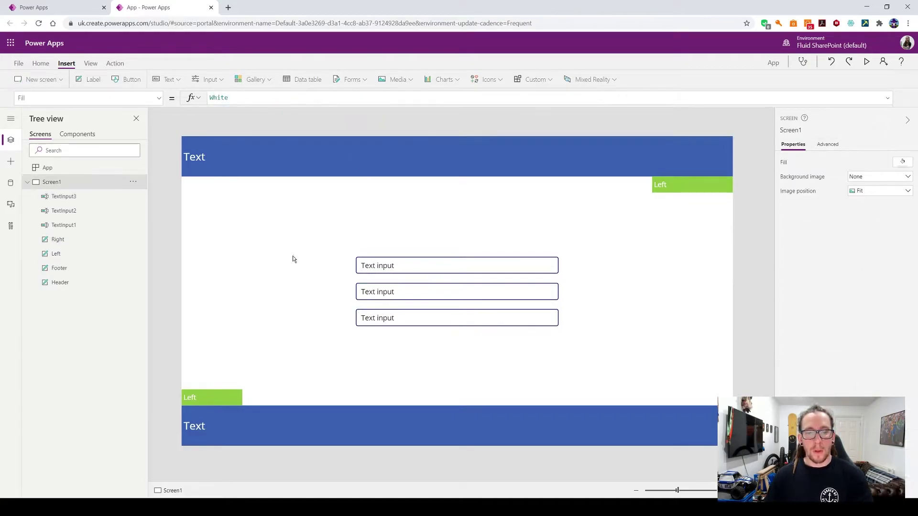
# - Set Padding to 150 and Padding2 to 30 in the app's OnStart formula and run OnStart
pyautogui.click(63, 169)
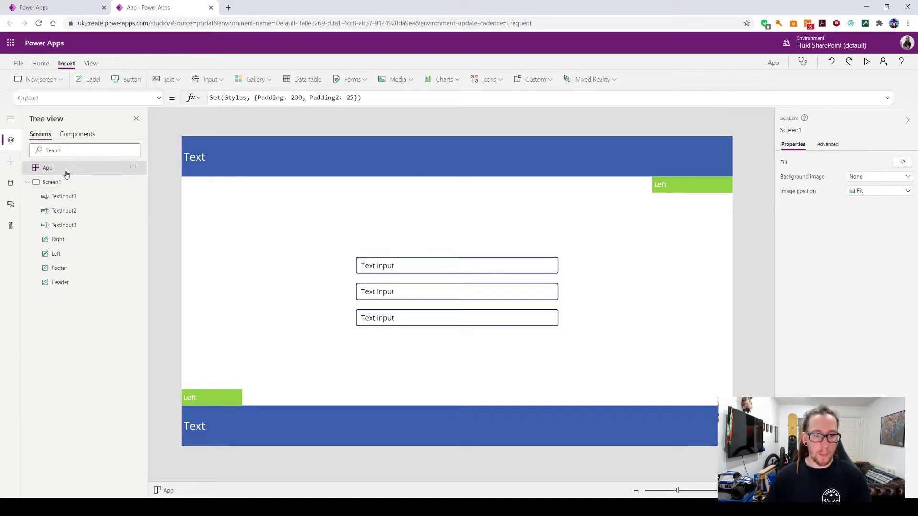
pyautogui.click(302, 99)
pyautogui.press('BackSpace')
pyautogui.press('BackSpace')
pyautogui.press('BackSpace')
pyautogui.write('1500')
pyautogui.press('BackSpace')
pyautogui.click(354, 98)
pyautogui.press('BackSpace')
pyautogui.press('BackSpace')
pyautogui.write('30')
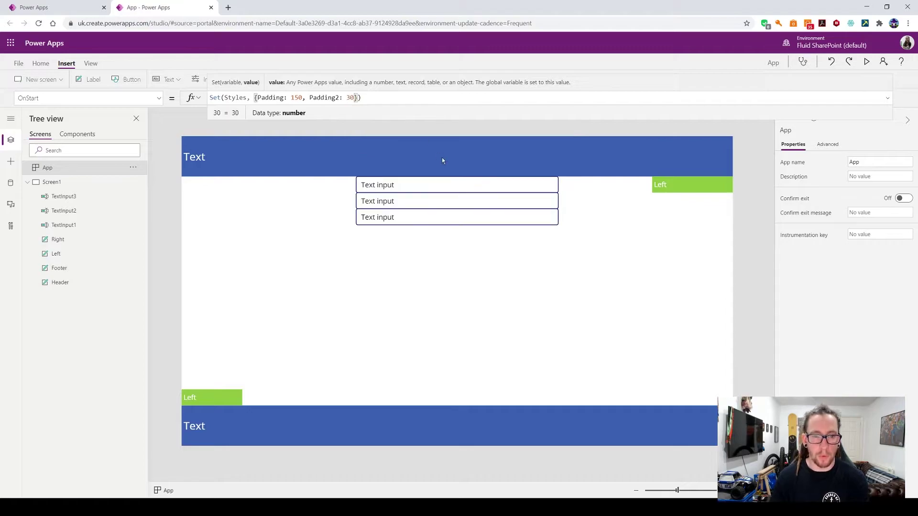
pyautogui.click(133, 167)
pyautogui.click(151, 181)
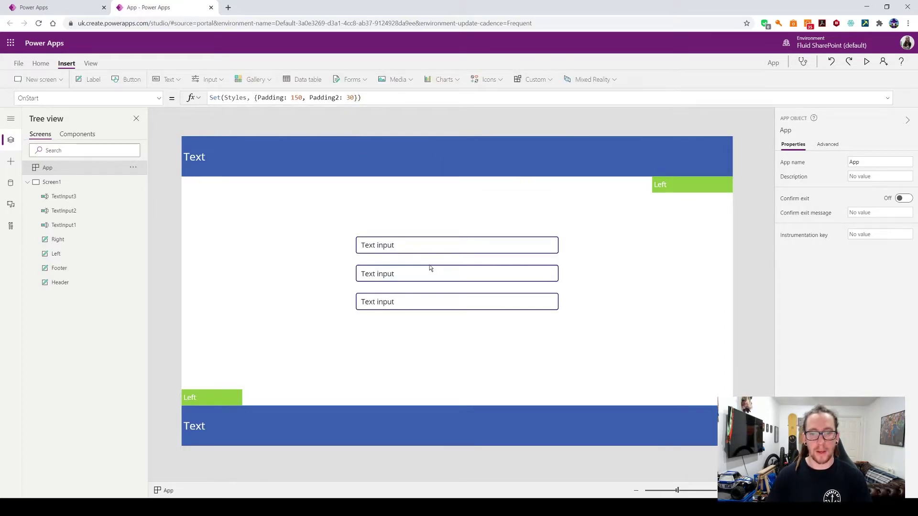
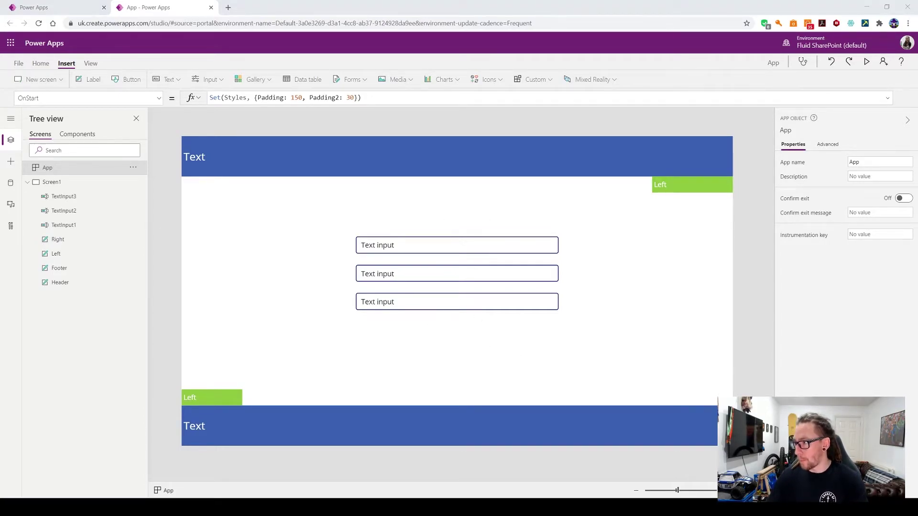
# - Append a ClearCollect to the OnStart formula that fills DemoData with Title records Apple, Orange, Lemon, Grapes and Pear, each with Quantity 10 and Type "Fruit"
pyautogui.click(216, 134)
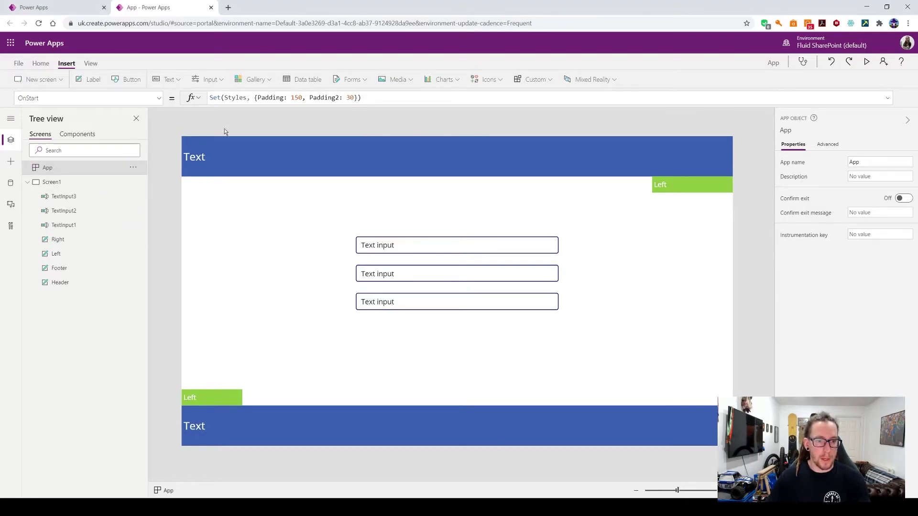
pyautogui.click(377, 97)
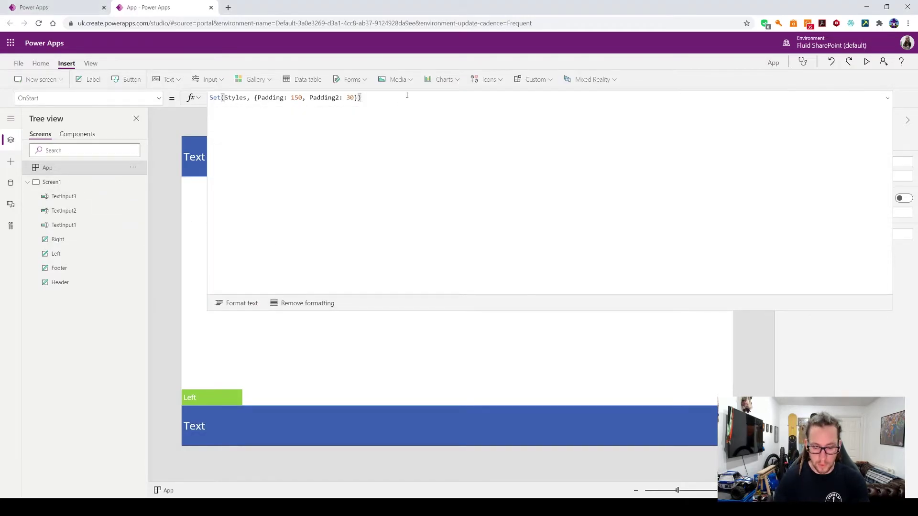
pyautogui.write(';')
pyautogui.hotkey('shift', 'Return')
pyautogui.write('ClearCollect(DemoData, {Title: "Apple", Quantity: 10, Type: "Fruit"}, {Title: "Orange", Quantity: 10, Type: "Fruit"}, {Title: "Lemon",  Quantity: 10, Type: "Fruit"}, {Title: "Grapes", Quantity: 10, Type: "Fruit"}, {Title: "Pear",  Quantity: 10, Type: "Fruit"})')
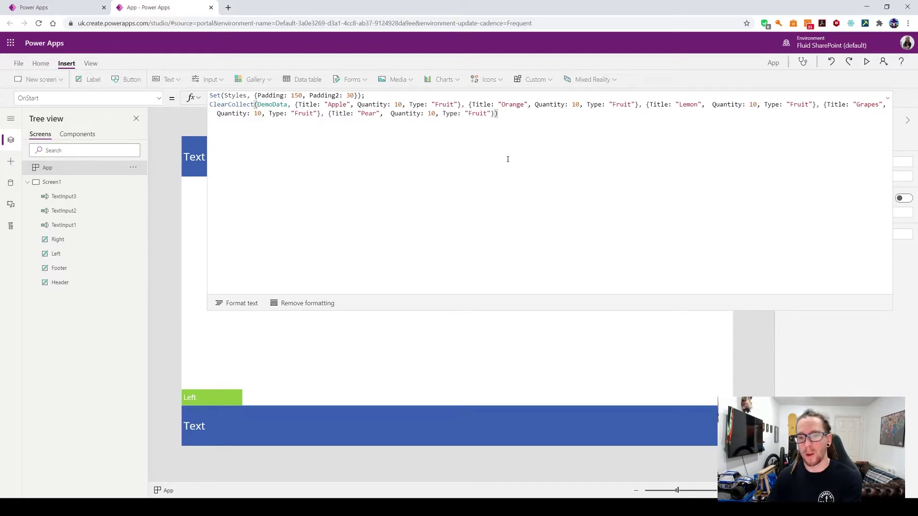
pyautogui.moveTo(516, 311); pyautogui.dragTo(520, 130)
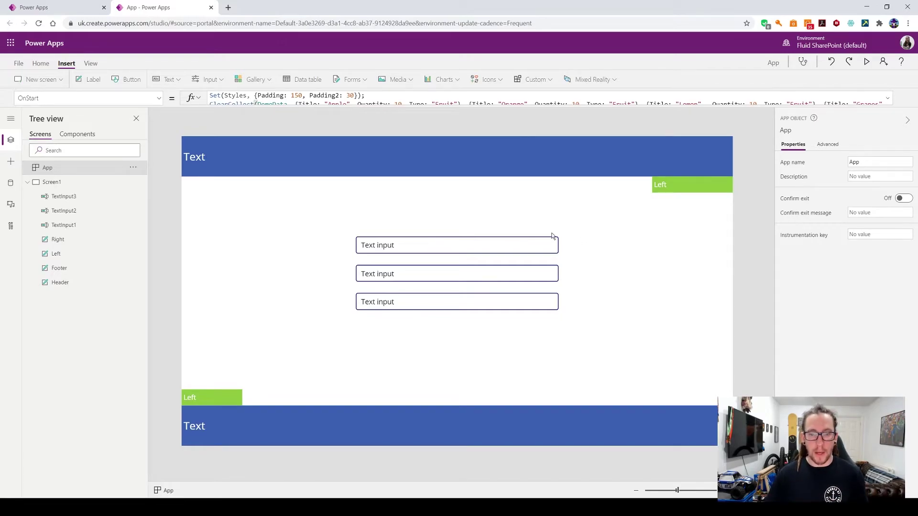
pyautogui.click(566, 229)
# - Change the Padding value in the app's OnStart formula to 50 and run OnStart
pyautogui.click(399, 248)
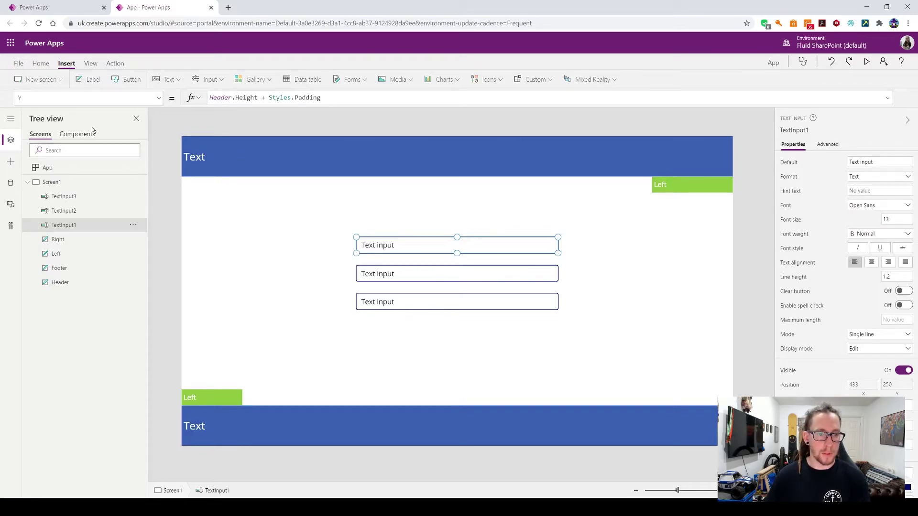
pyautogui.click(57, 169)
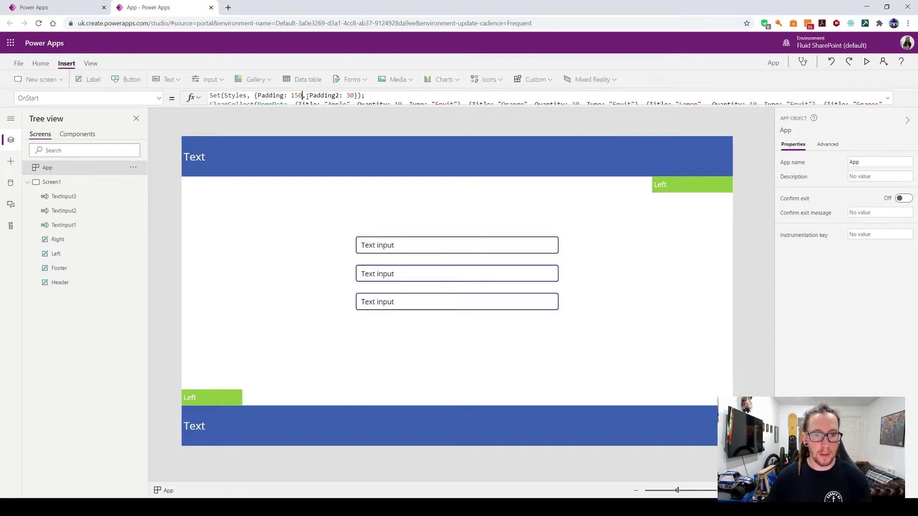
pyautogui.click(302, 96)
pyautogui.press('BackSpace')
pyautogui.press('BackSpace')
pyautogui.press('BackSpace')
pyautogui.write('50')
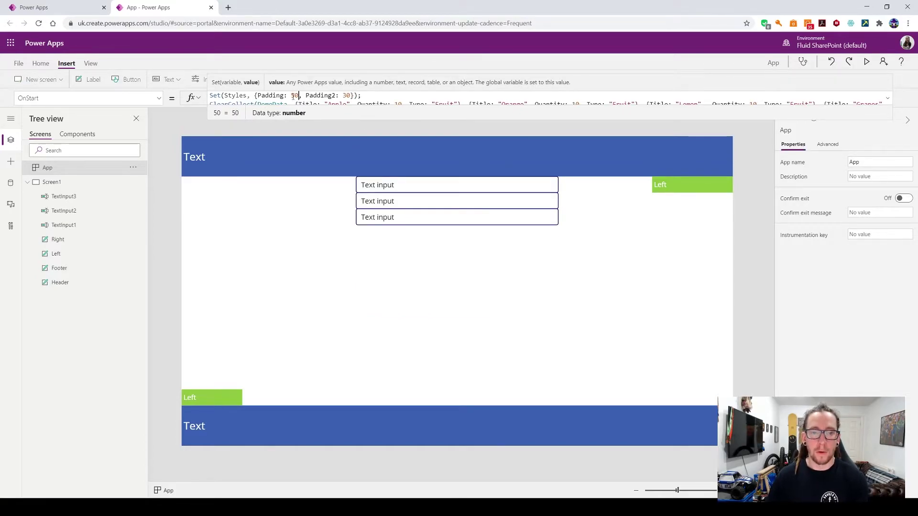
pyautogui.click(129, 165)
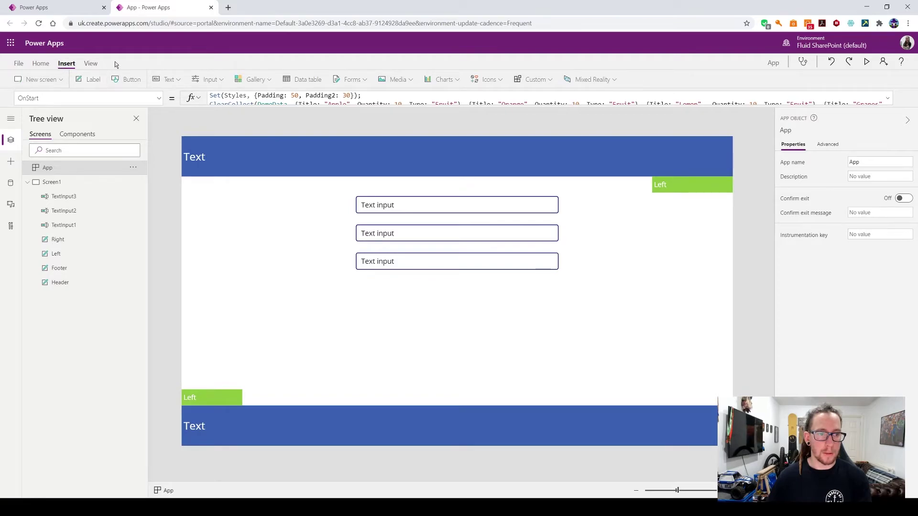
# - Insert a blank gallery connected to DemoData and place it below the three text inputs, about 640 wide and 245 high
pyautogui.click(347, 330)
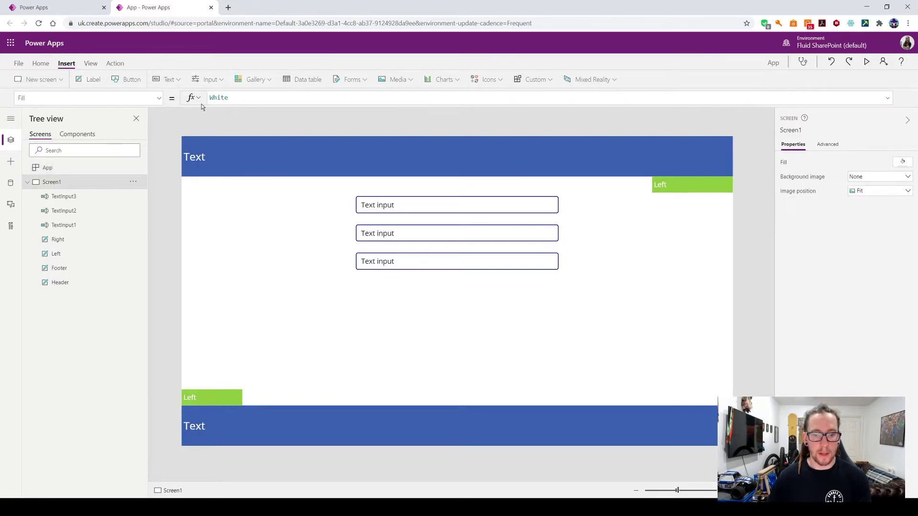
pyautogui.click(255, 80)
pyautogui.click(279, 190)
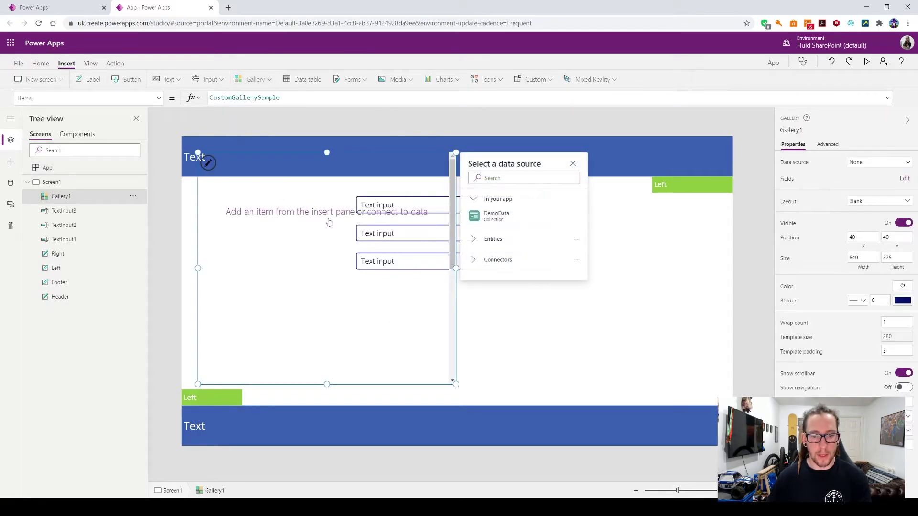
pyautogui.click(511, 217)
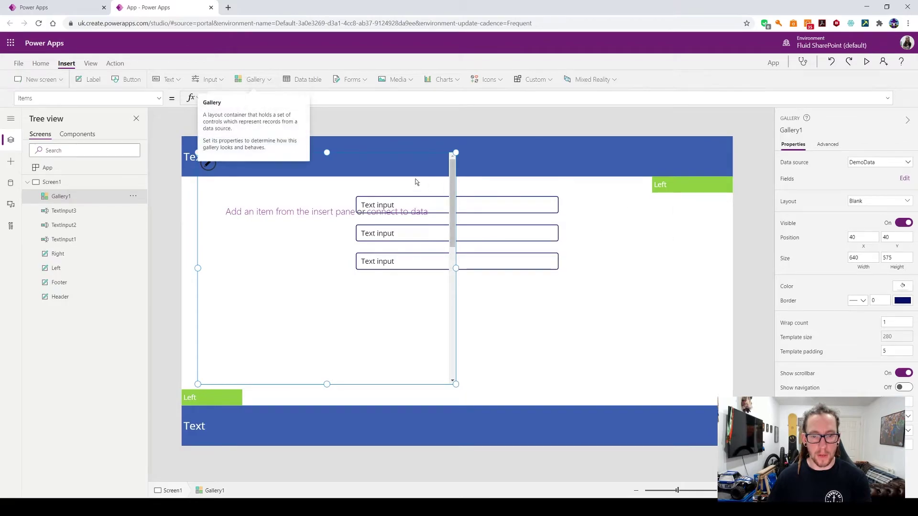
pyautogui.moveTo(326, 153); pyautogui.dragTo(435, 288)
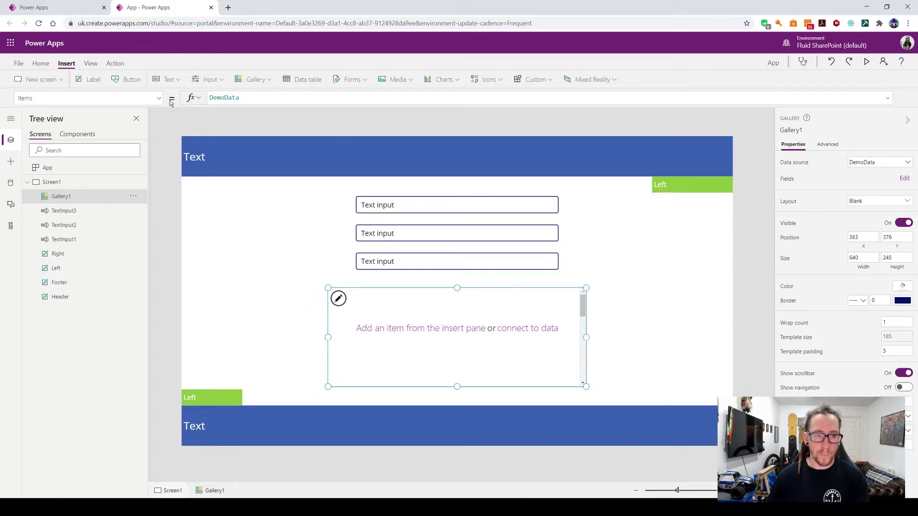
# - Examine the X property of the gallery and the centring formula in TextInput1's X property
pyautogui.click(155, 98)
pyautogui.scroll(-10, 98, 177)
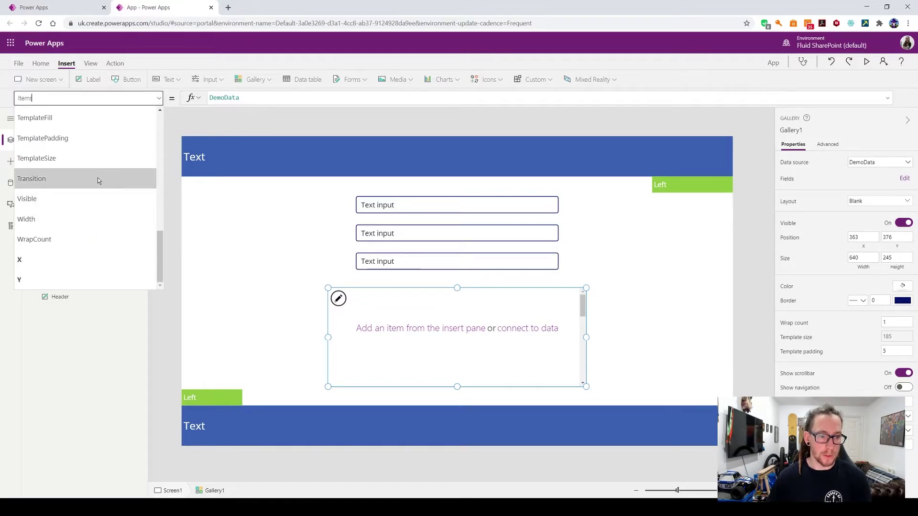
pyautogui.click(36, 263)
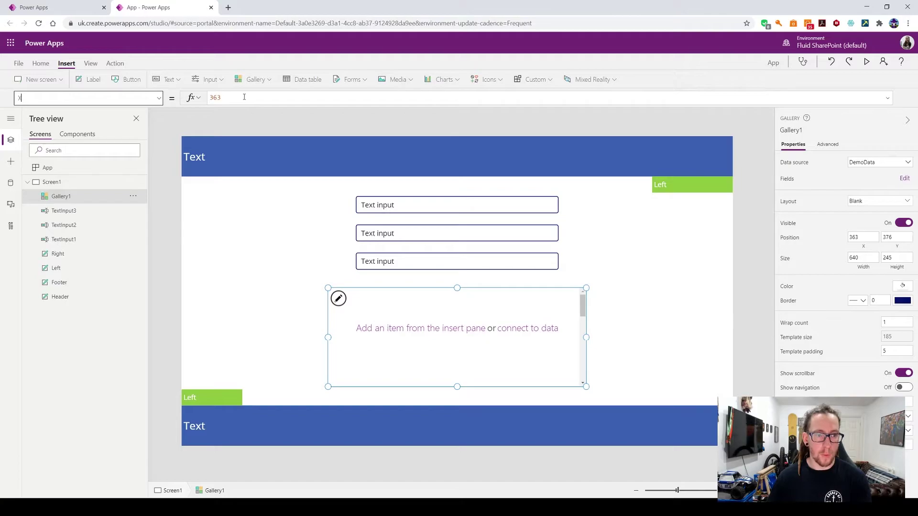
pyautogui.click(397, 207)
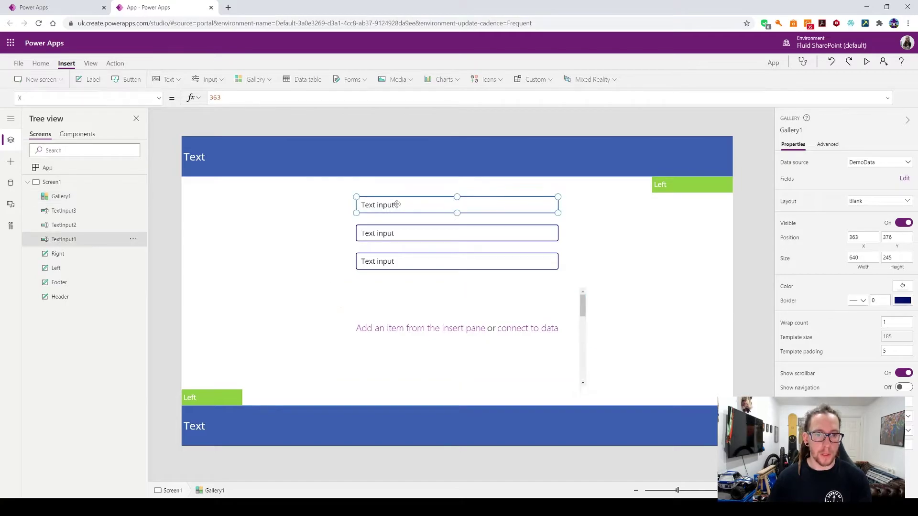
pyautogui.click(159, 98)
pyautogui.scroll(-10, 102, 214)
pyautogui.click(55, 258)
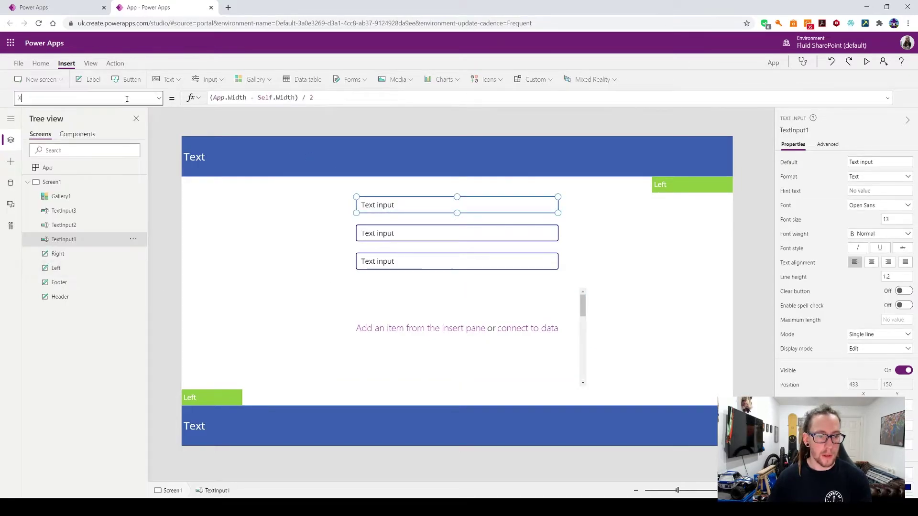
pyautogui.moveTo(330, 100); pyautogui.dragTo(210, 100)
pyautogui.click(429, 294)
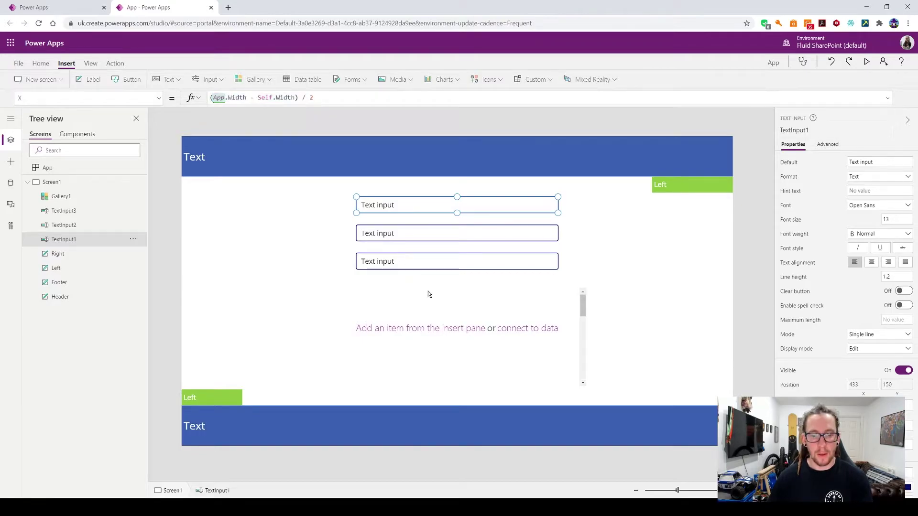
# - Replace the gallery's fixed X position with the formula TextInput1.X
pyautogui.click(159, 98)
pyautogui.click(177, 97)
pyautogui.doubleClick(214, 98)
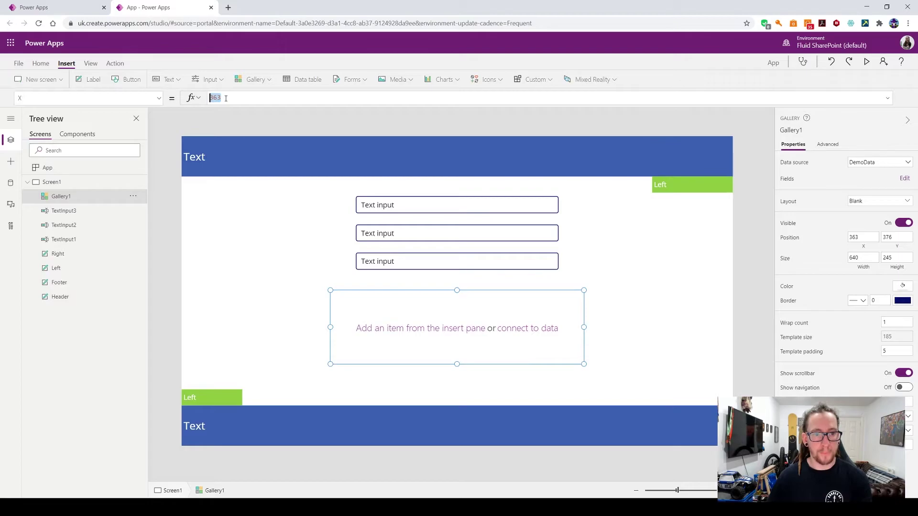
pyautogui.write('Text')
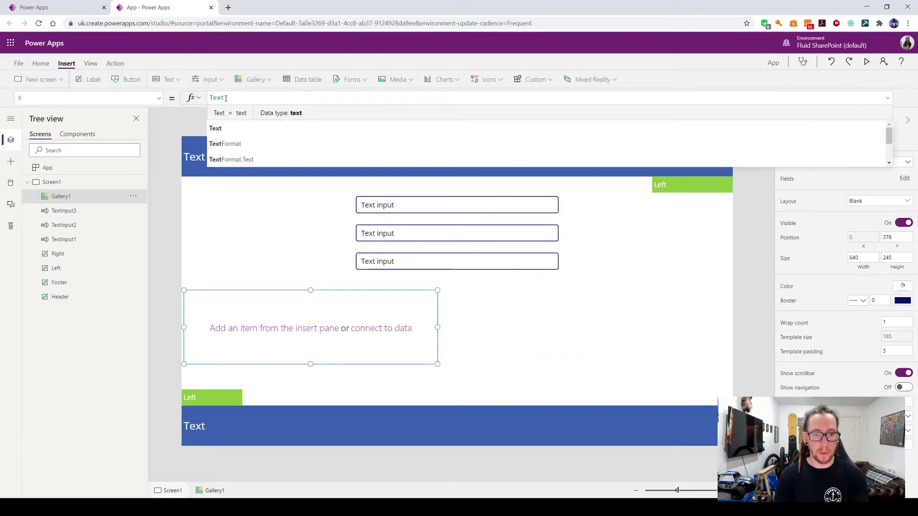
pyautogui.write('Input1')
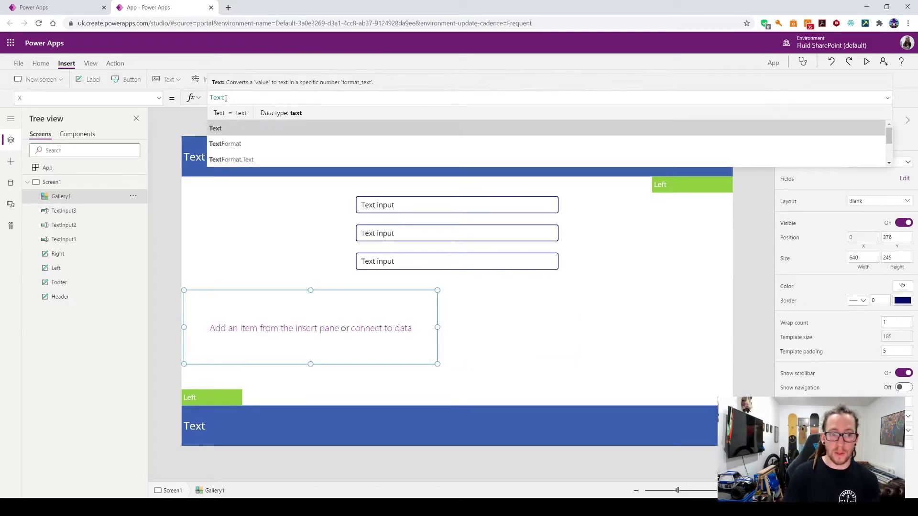
pyautogui.write('.X')
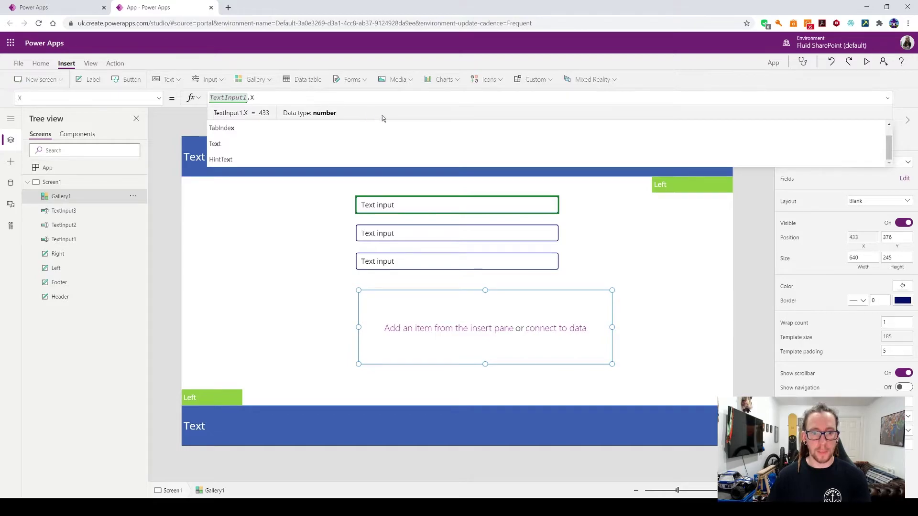
# - Compare TextInput1's X formula, including its Self reference, with the gallery's X formula
pyautogui.click(418, 208)
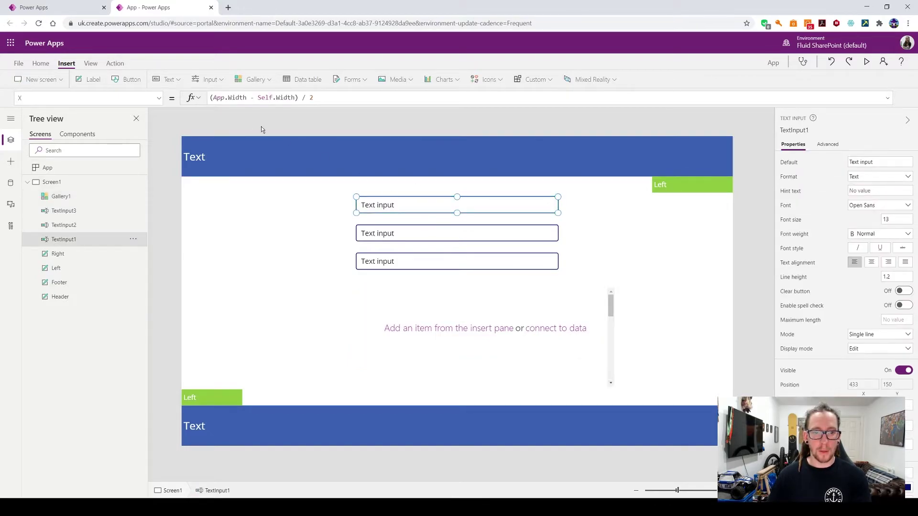
pyautogui.click(270, 99)
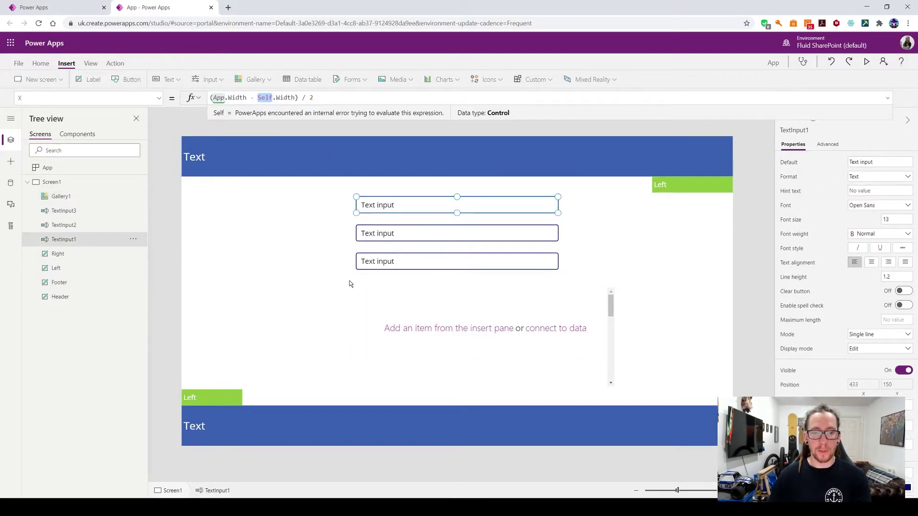
pyautogui.click(534, 342)
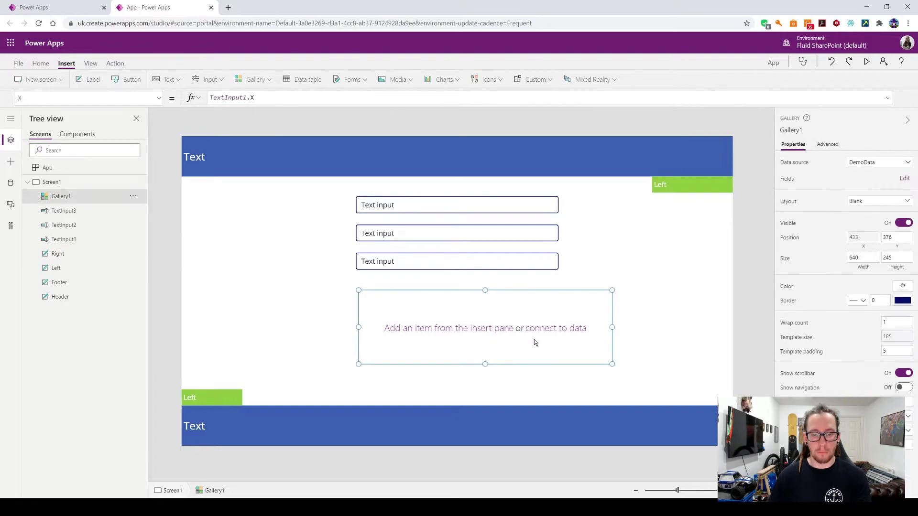
pyautogui.click(419, 211)
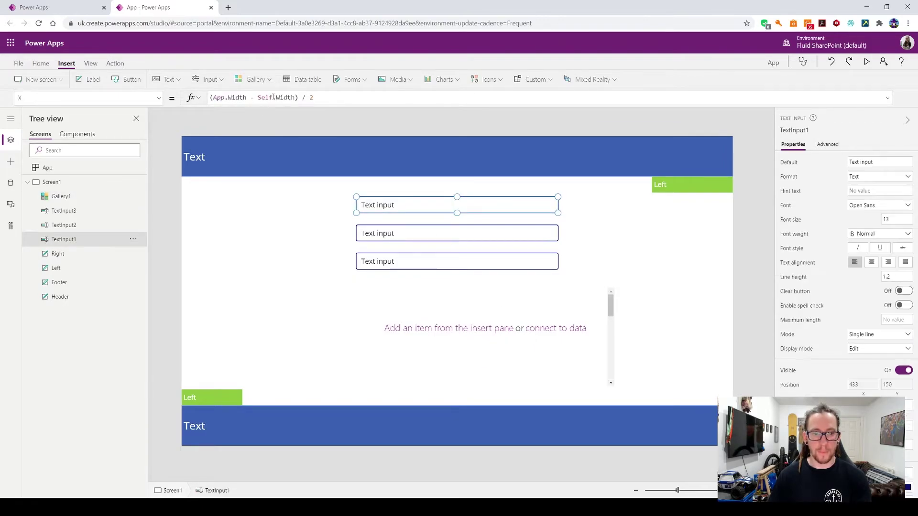
# - Replace the gallery's X formula with TextInput1's centring formula (App.Width - Self.Width) / 2
pyautogui.click(300, 97)
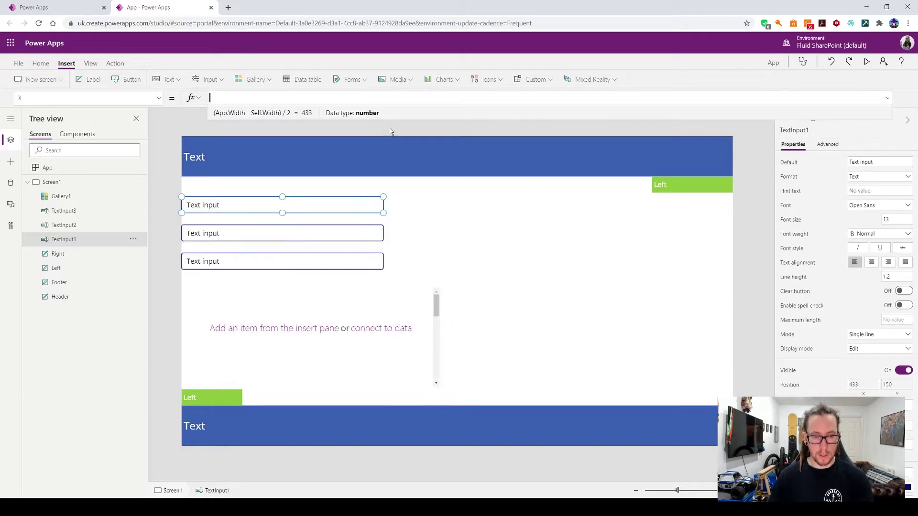
pyautogui.click(393, 302)
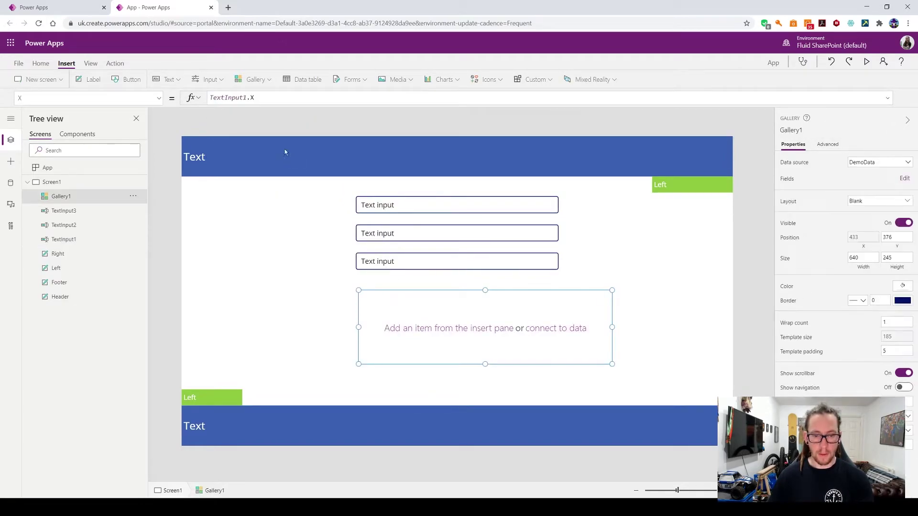
pyautogui.click(262, 98)
pyautogui.write('(App.Width - Self.Width) / 2')
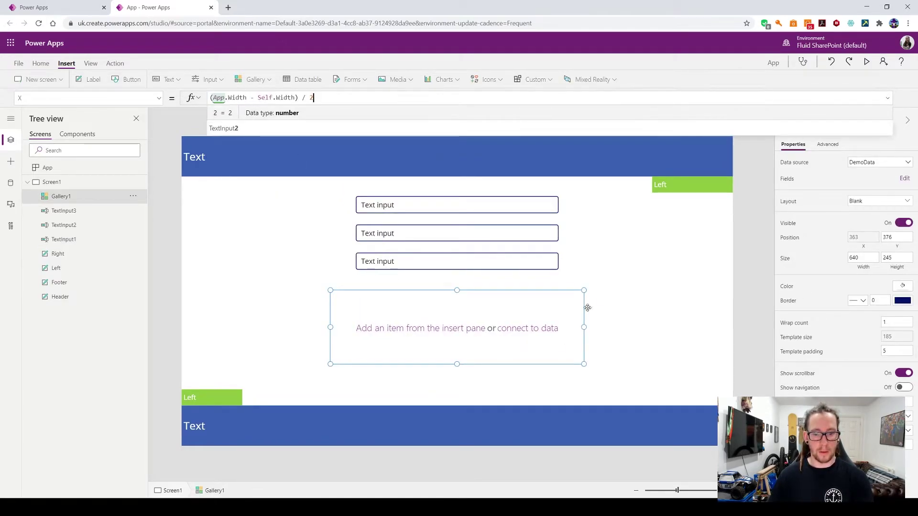
# - Test the gallery's centring by setting its Width to 800, then 500, and finally 400
pyautogui.click(151, 100)
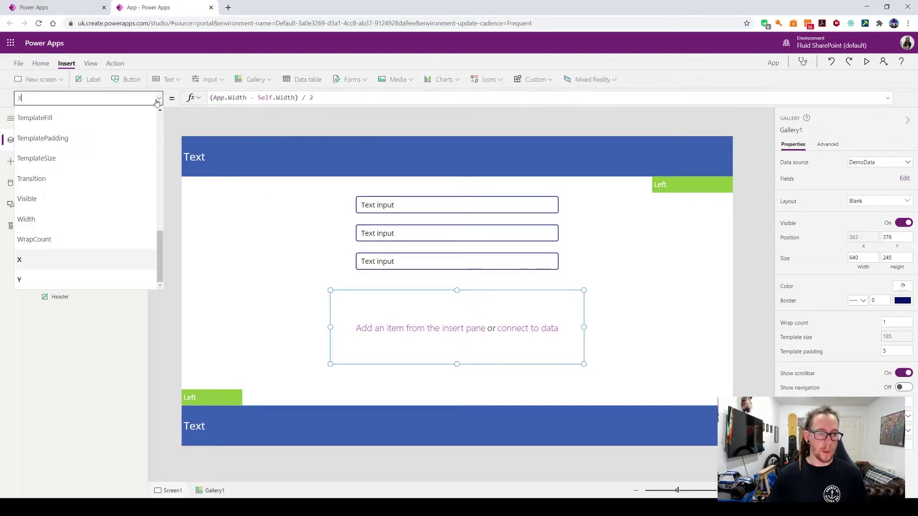
pyautogui.scroll(10, 96, 200)
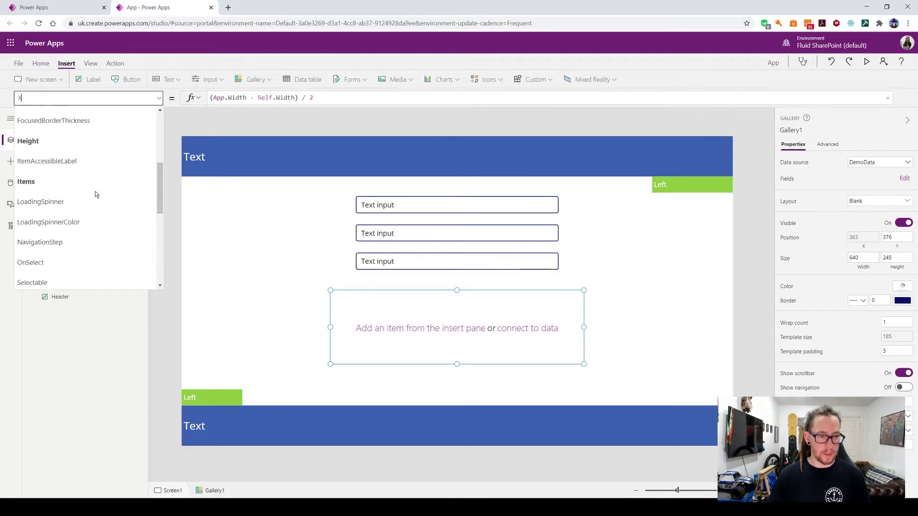
pyautogui.scroll(-10, 109, 204)
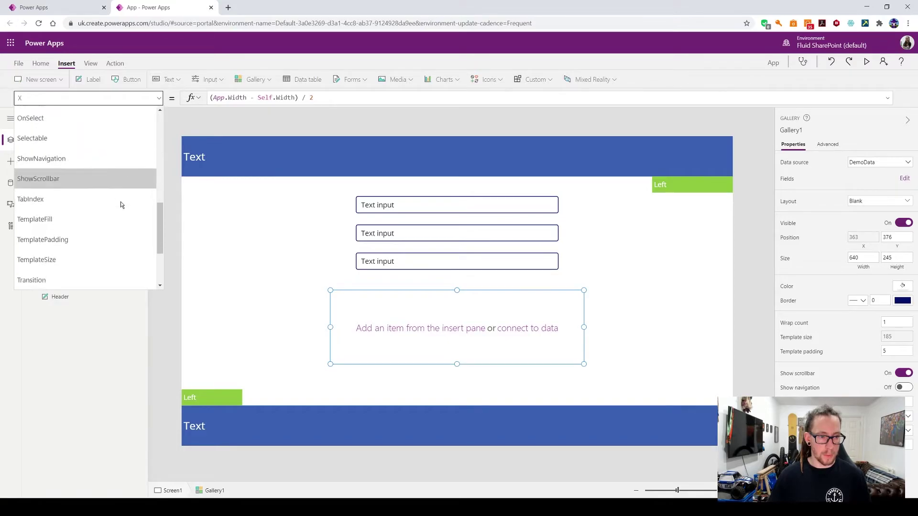
pyautogui.click(103, 223)
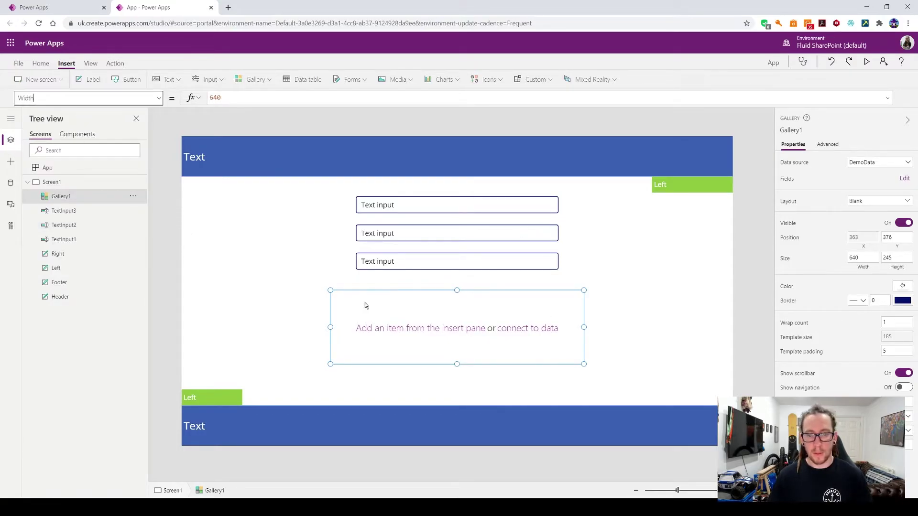
pyautogui.doubleClick(228, 101)
pyautogui.write('800')
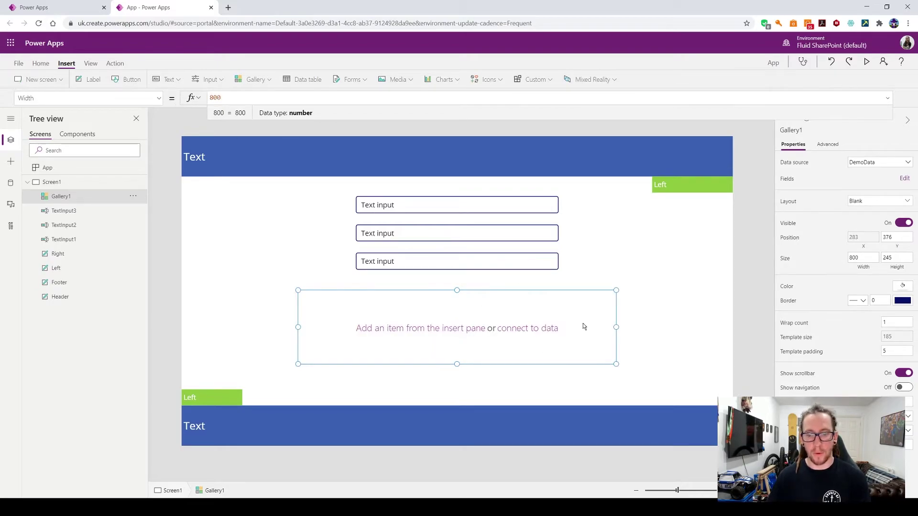
pyautogui.moveTo(247, 97); pyautogui.dragTo(45, 116)
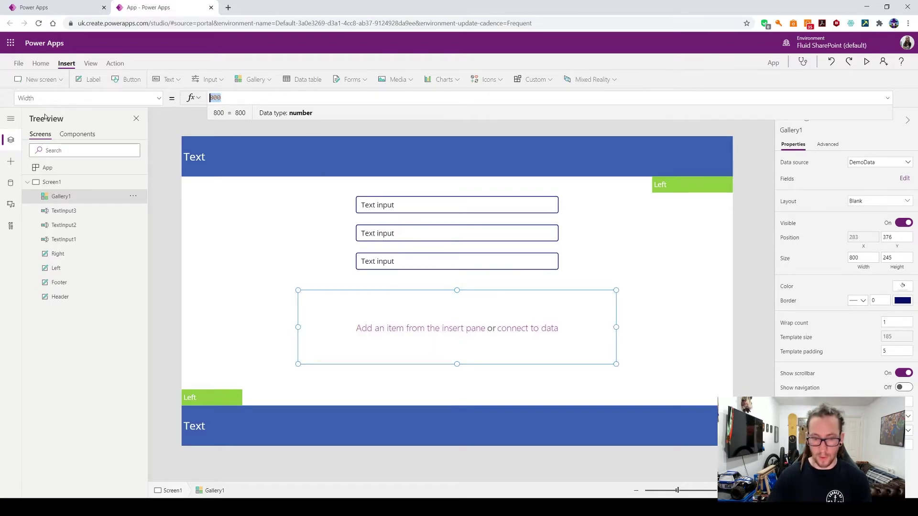
pyautogui.write('500')
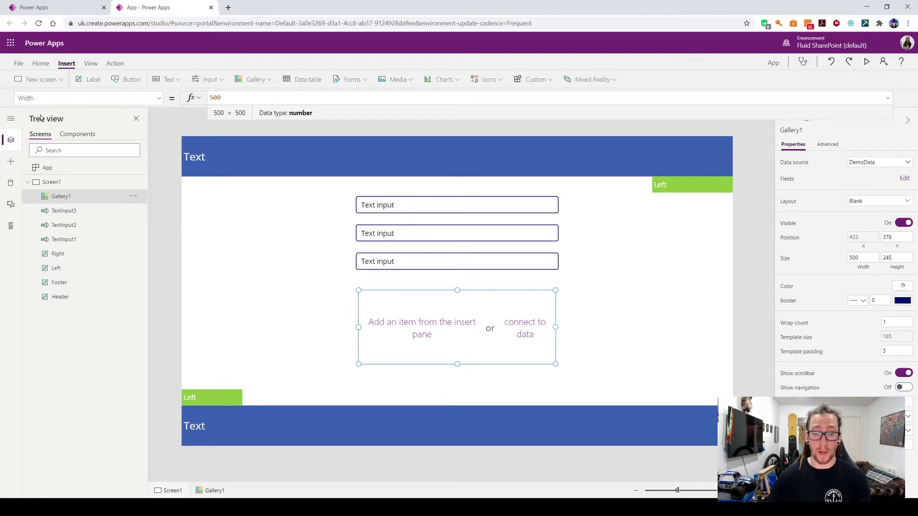
pyautogui.hotkey('ctrl', 'a')
pyautogui.write('400')
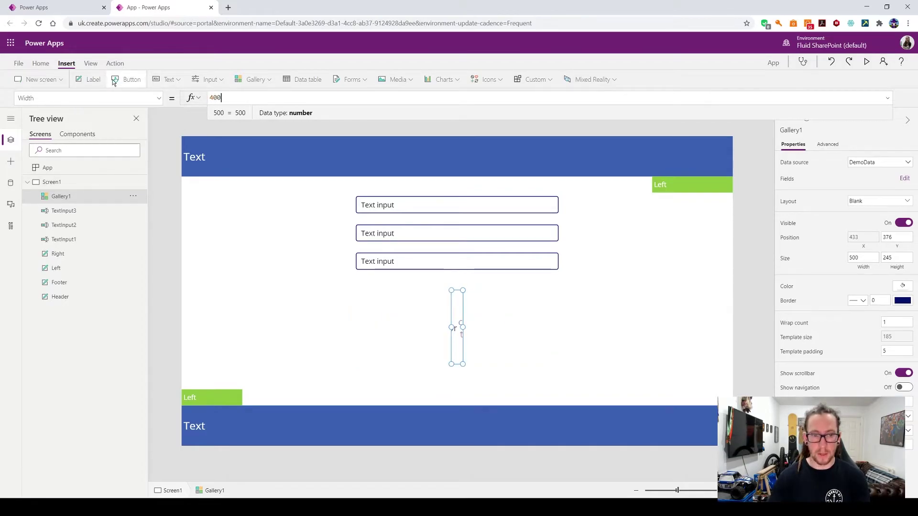
# - Replace the gallery's fixed Y value with a formula starting with TextInput3.Y + TextInput3.Height
pyautogui.click(162, 99)
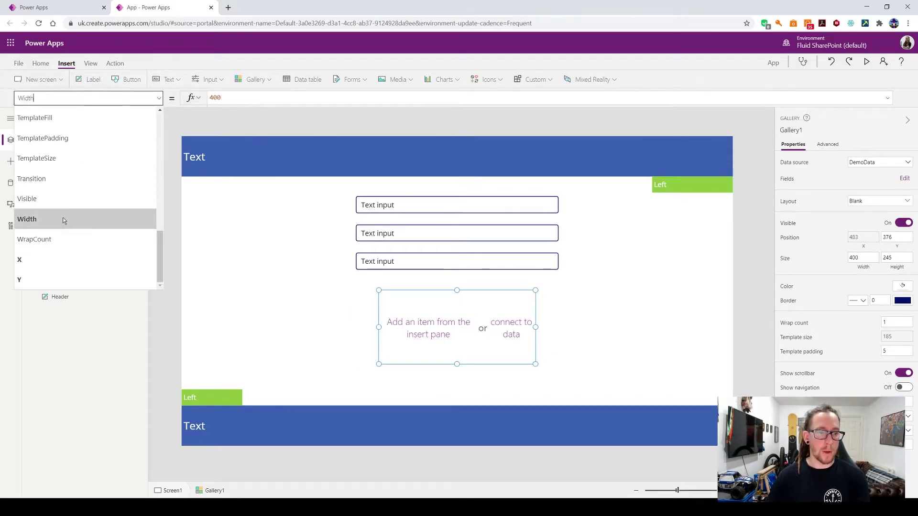
pyautogui.click(47, 278)
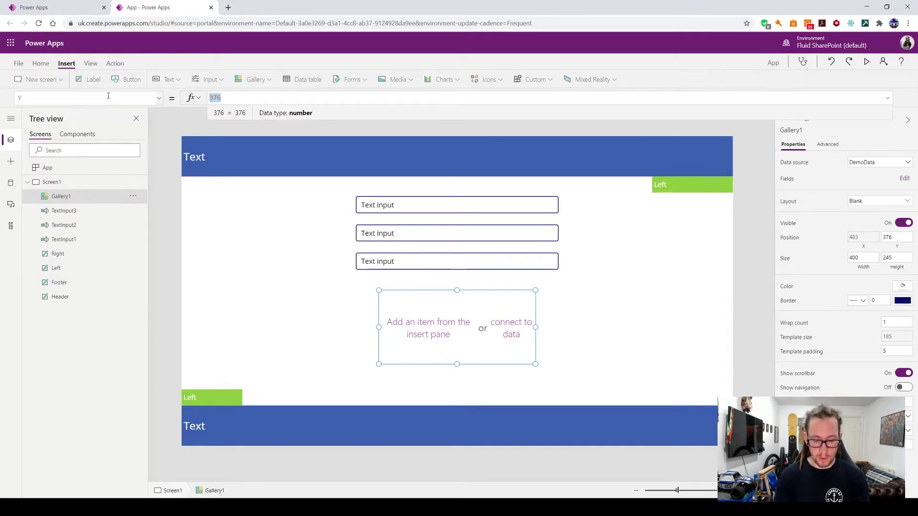
pyautogui.write('TextInput3.')
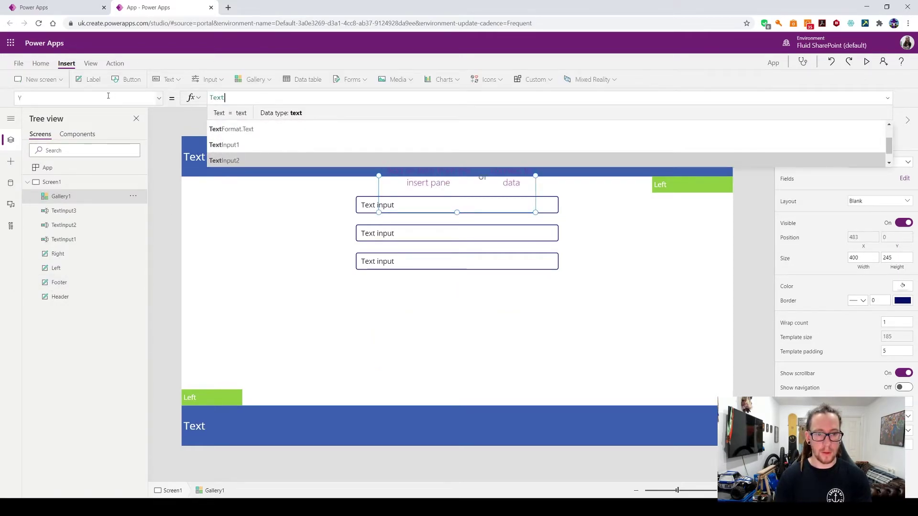
pyautogui.write('Y + Text')
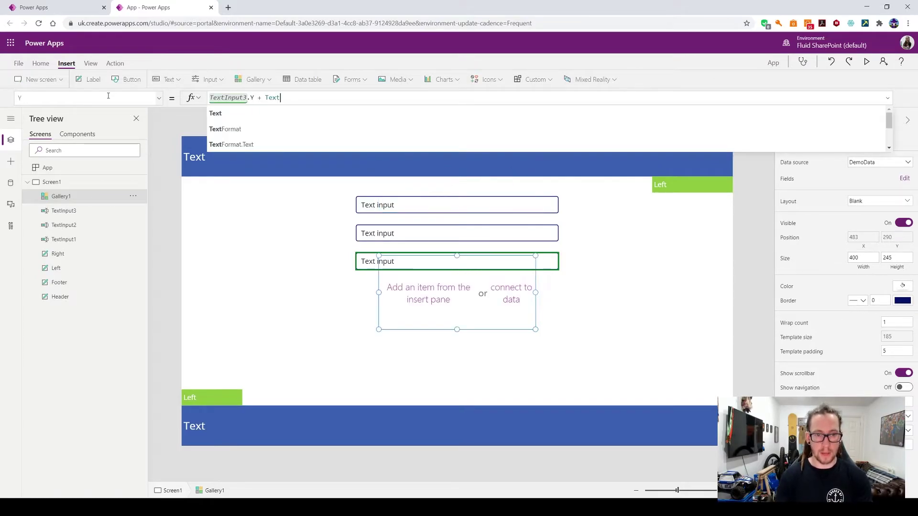
pyautogui.write('Input3')
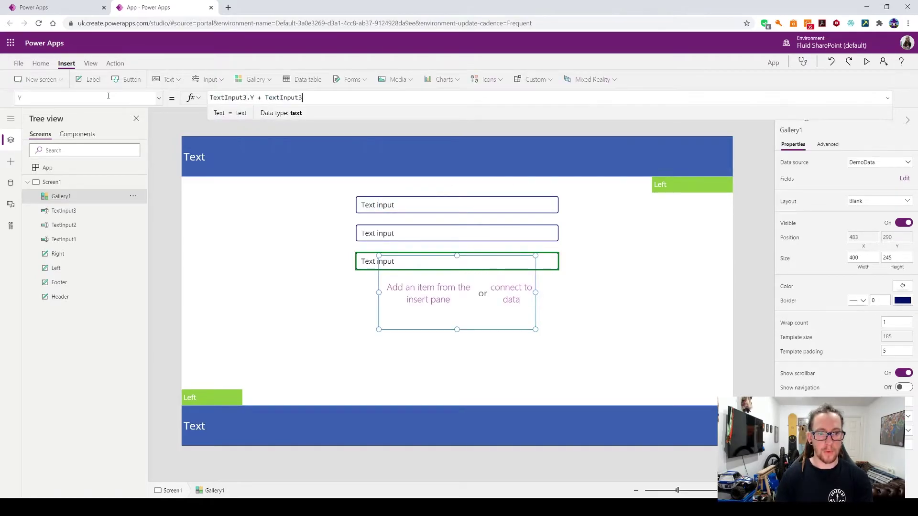
pyautogui.write('.Hei')
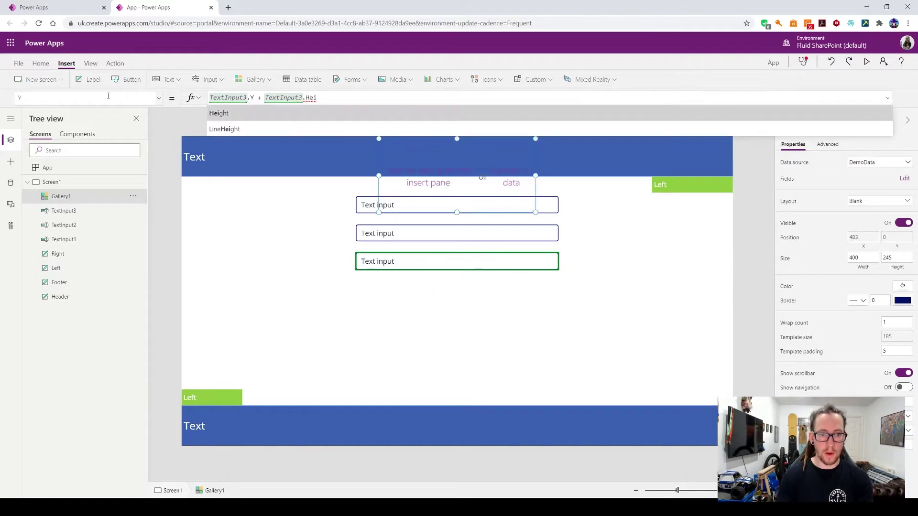
pyautogui.write('ght + Text')
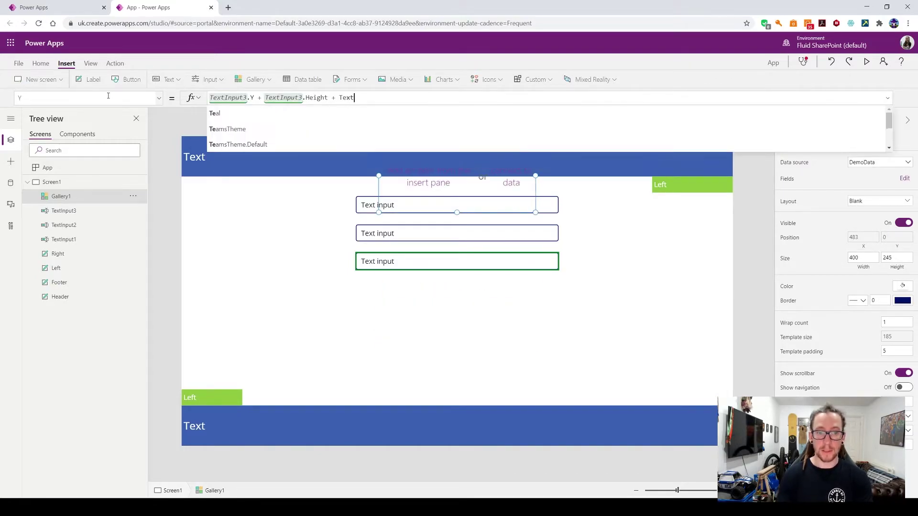
pyautogui.write('Input3')
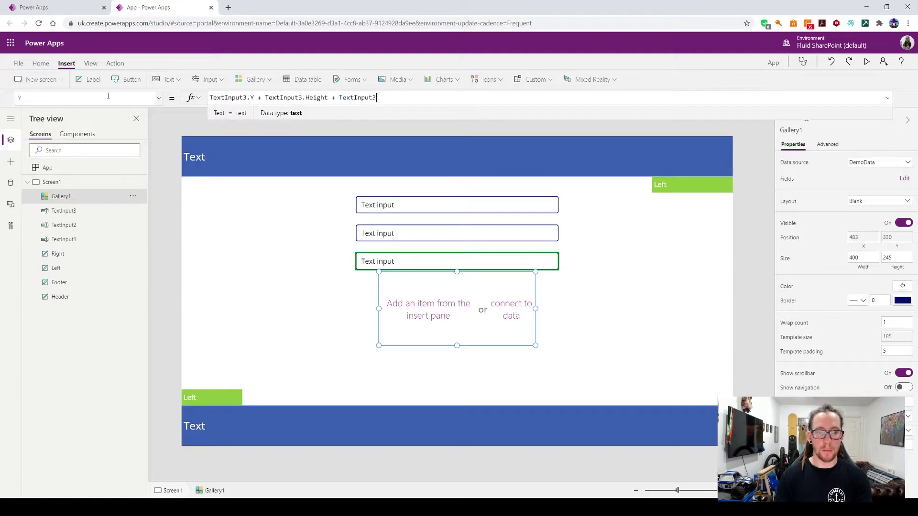
# - Complete the gallery's Y formula by adding Styles.Padding2 after TextInput3.Height
pyautogui.press('BackSpace')
pyautogui.press('BackSpace')
pyautogui.press('BackSpace')
pyautogui.press('BackSpace')
pyautogui.press('BackSpace')
pyautogui.press('BackSpace')
pyautogui.press('BackSpace')
pyautogui.press('BackSpace')
pyautogui.press('BackSpace')
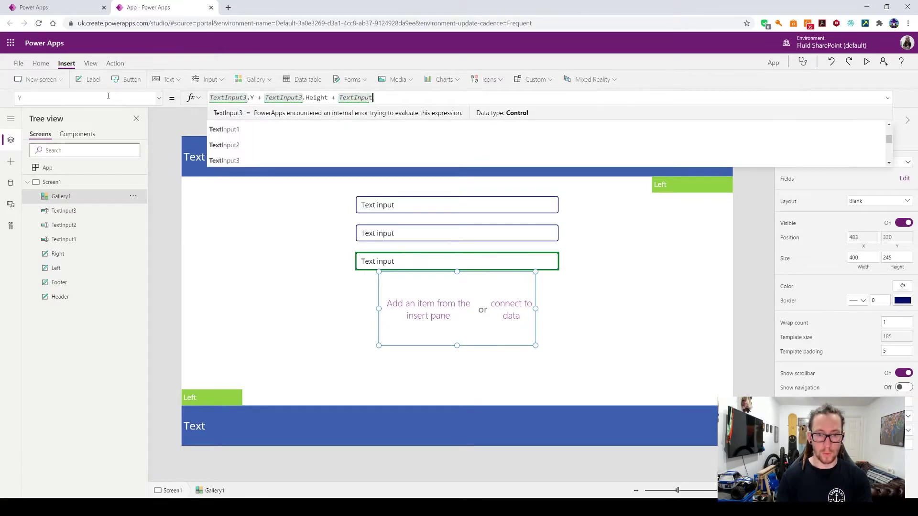
pyautogui.press('BackSpace')
pyautogui.write('Padd')
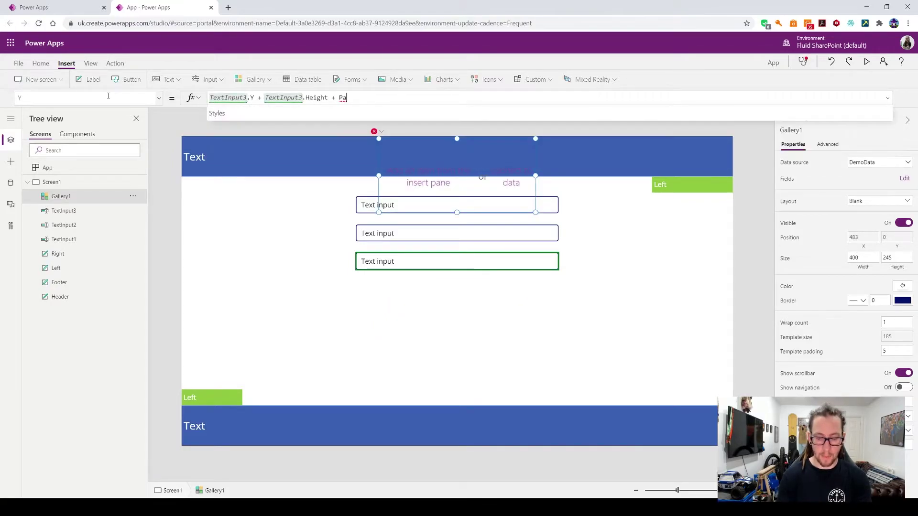
pyautogui.press('BackSpace')
pyautogui.press('BackSpace')
pyautogui.press('BackSpace')
pyautogui.press('BackSpace')
pyautogui.write('S')
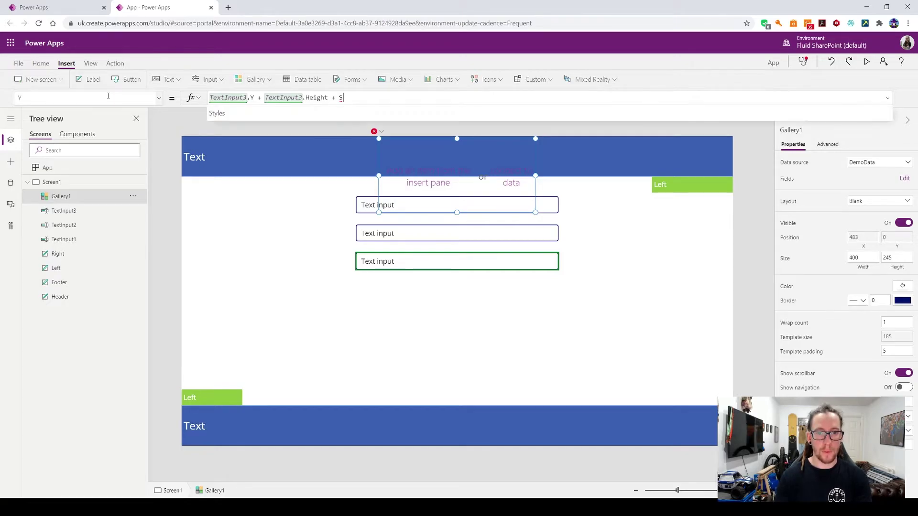
pyautogui.write('tyles.PAdd')
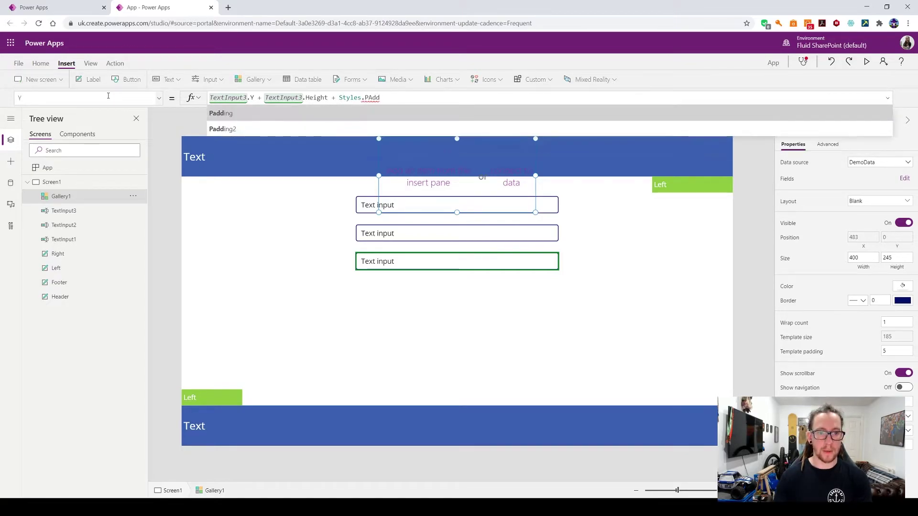
pyautogui.press('Tab')
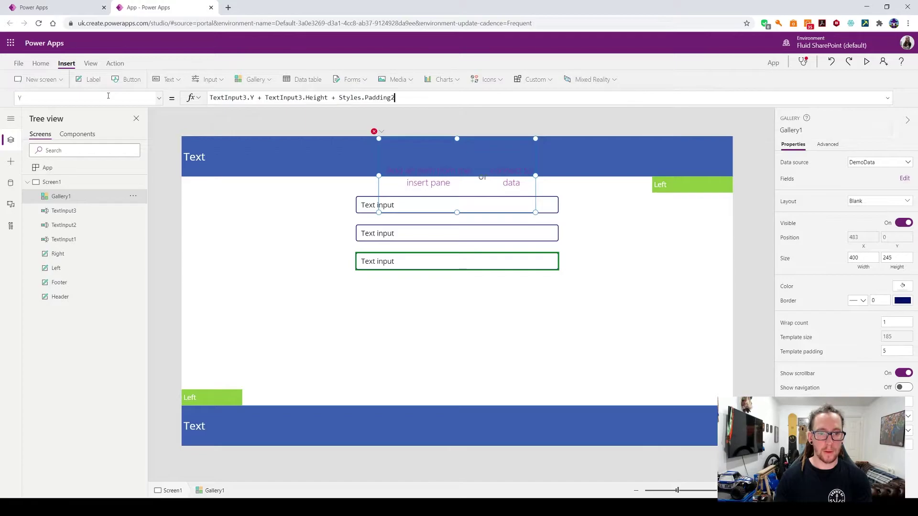
pyautogui.write('2')
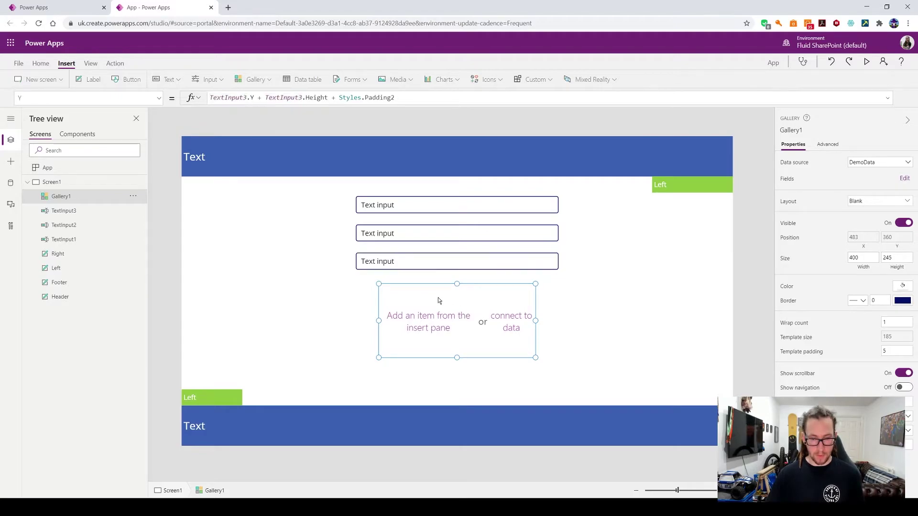
# - Insert two labels into the gallery template, showing ThisItem.Title and ThisItem.Type, and place them side by side along the template's upper edge
pyautogui.click(507, 321)
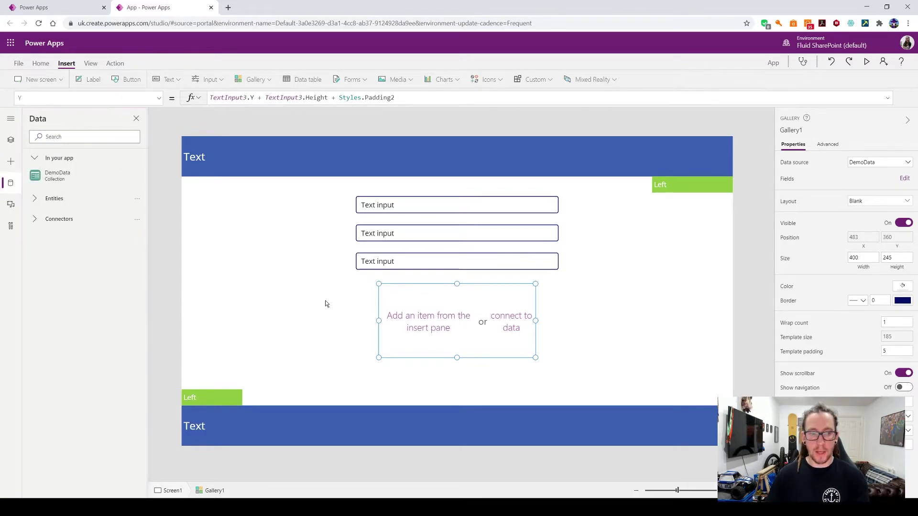
pyautogui.moveTo(60, 170)
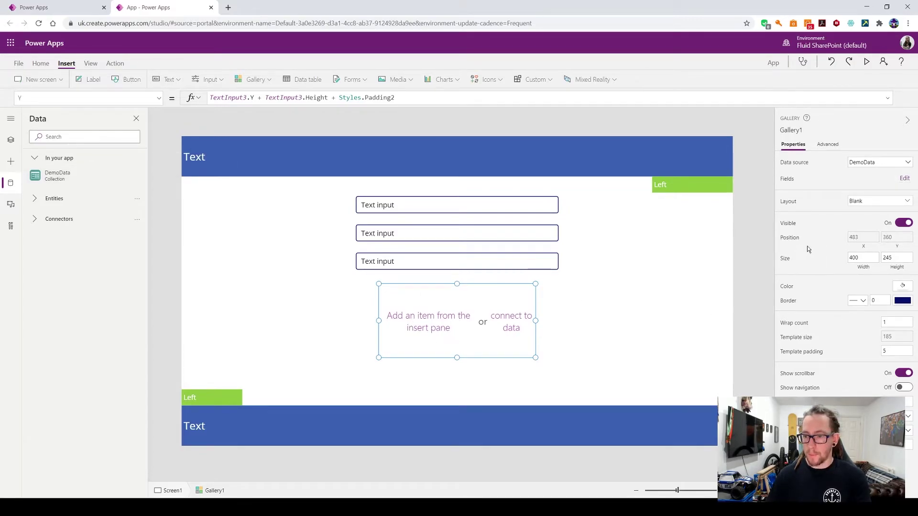
pyautogui.click(94, 85)
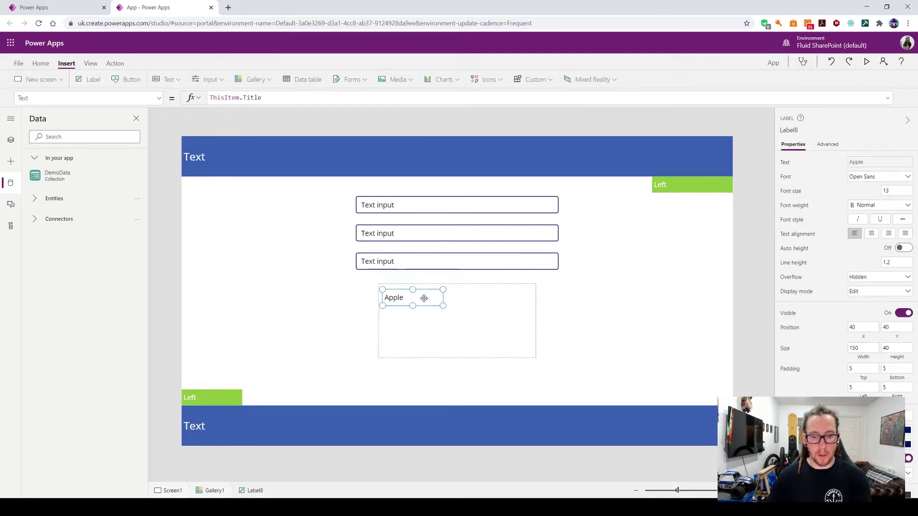
pyautogui.click(87, 85)
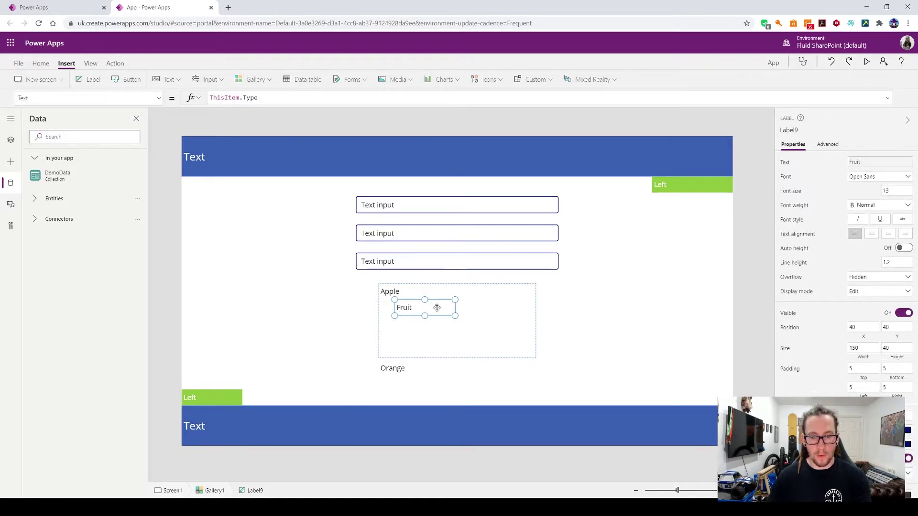
pyautogui.moveTo(433, 308); pyautogui.dragTo(478, 291)
# - Add a third label beside the Type label at X 300, Y 0, about 71 wide, and set its text to ThisItem.Quantity
pyautogui.click(92, 84)
pyautogui.moveTo(397, 310); pyautogui.dragTo(502, 295)
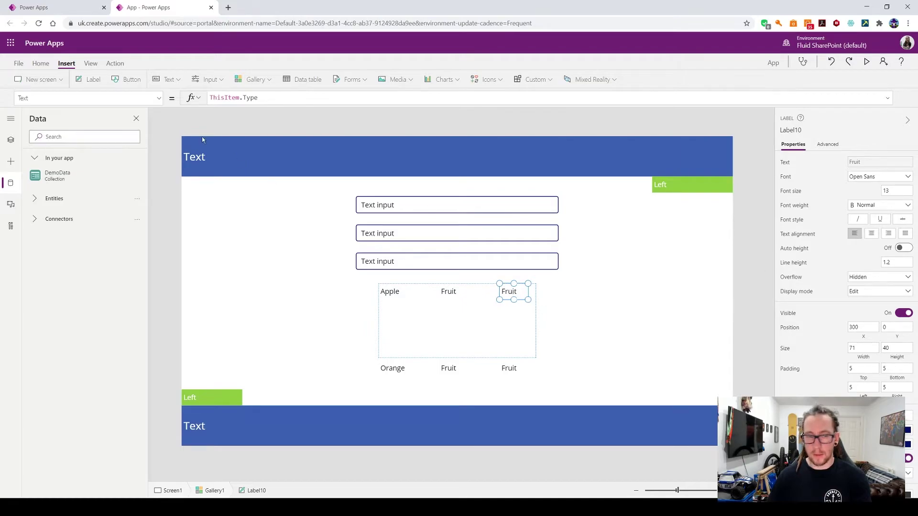
pyautogui.doubleClick(248, 97)
pyautogui.write('Quantity')
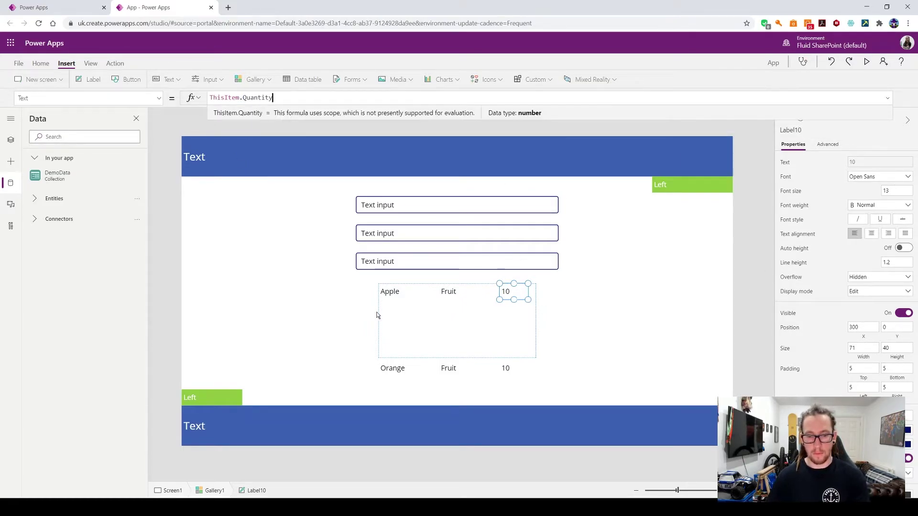
# - Shrink the gallery template to the height of the label row and set its template size to 40
pyautogui.click(427, 315)
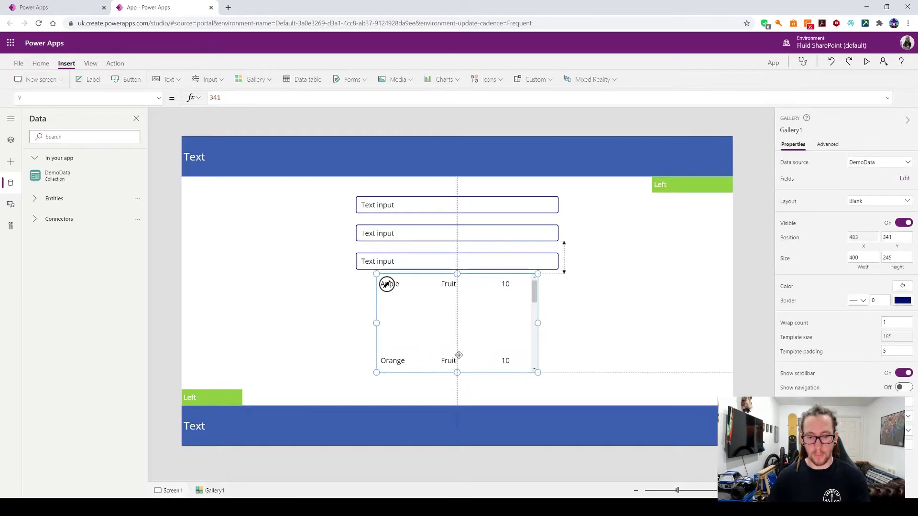
pyautogui.moveTo(457, 358); pyautogui.dragTo(457, 299)
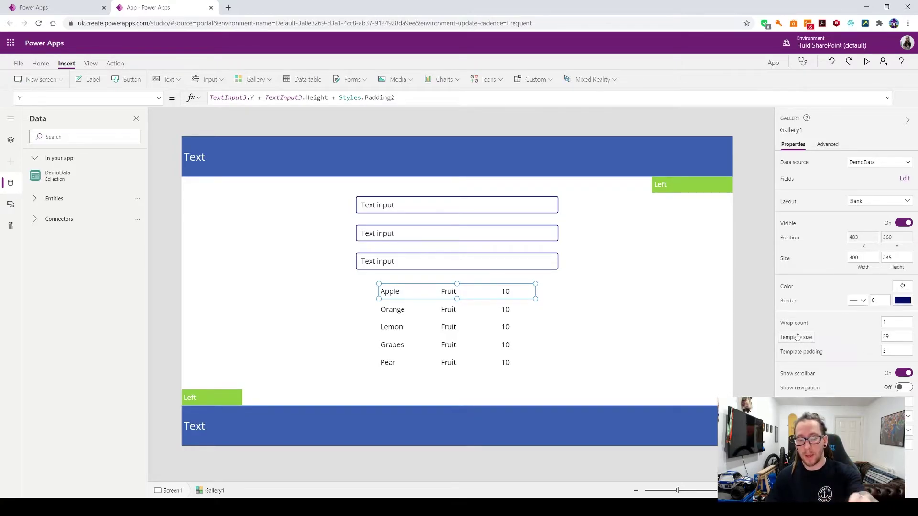
pyautogui.click(890, 336)
pyautogui.write('40')
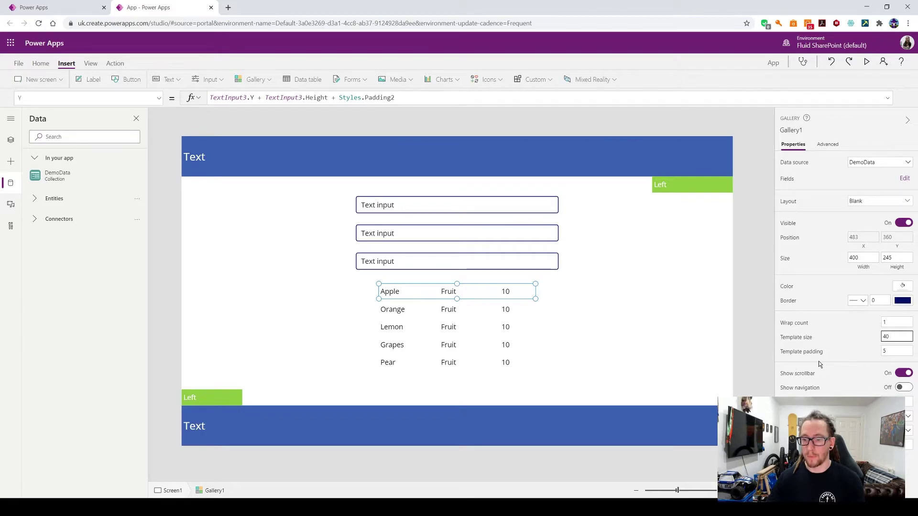
pyautogui.click(909, 350)
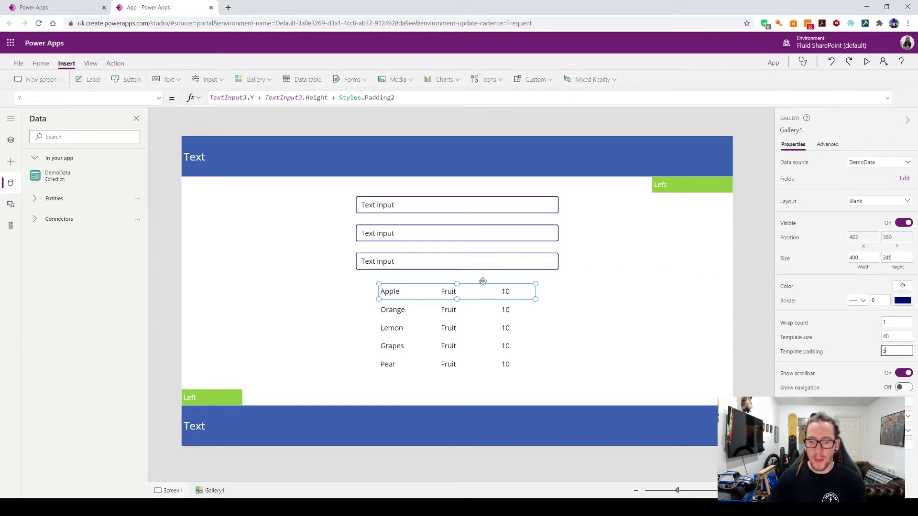
# - Select the Title label in the gallery's first row and bring up its size and position properties
pyautogui.click(446, 291)
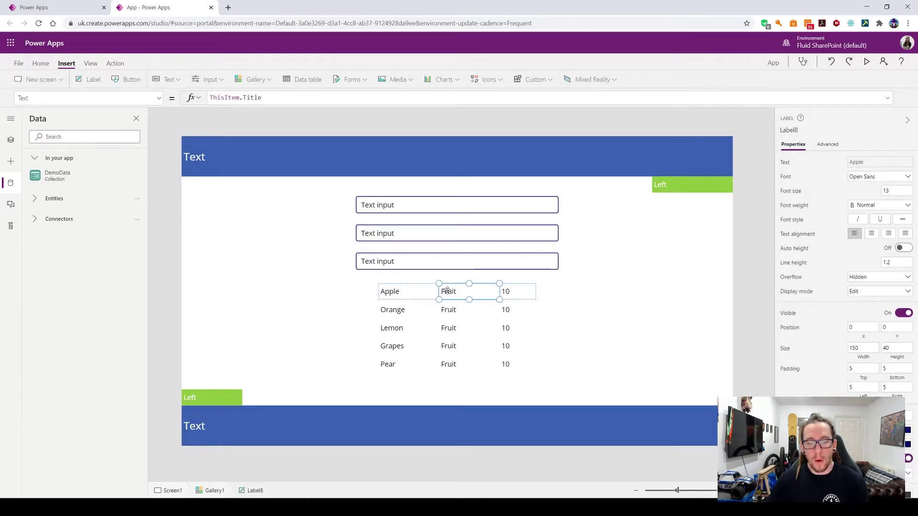
pyautogui.click(512, 292)
pyautogui.click(401, 295)
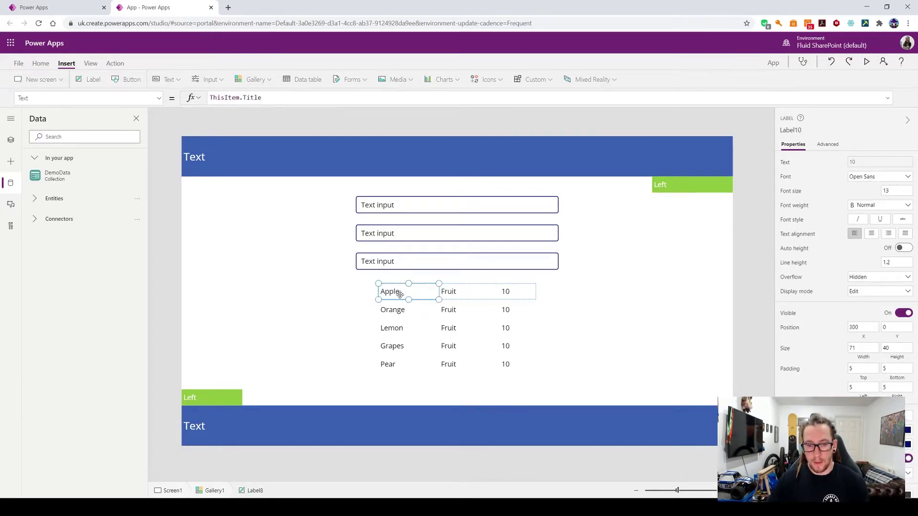
pyautogui.click(162, 99)
pyautogui.scroll(-3, 110, 182)
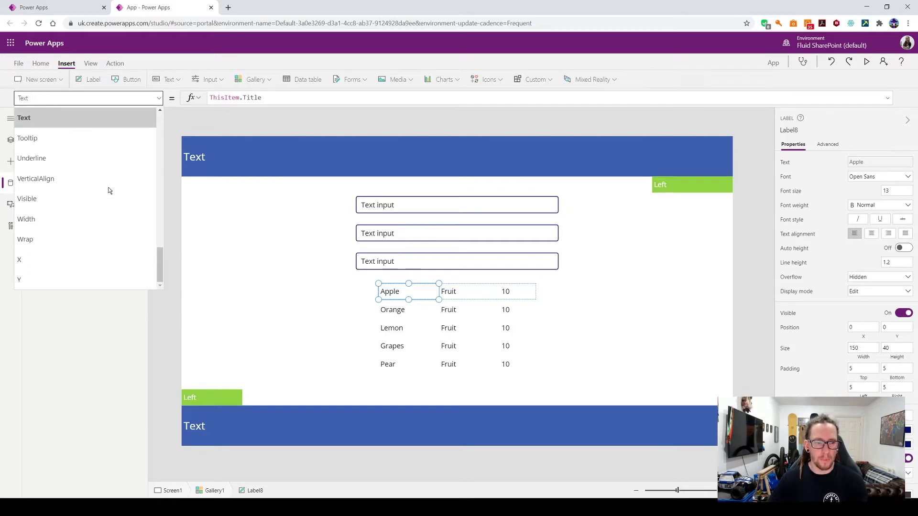
# - Set the Width property of the gallery's title label (Label8) to Parent.TemplateWidth
pyautogui.click(51, 219)
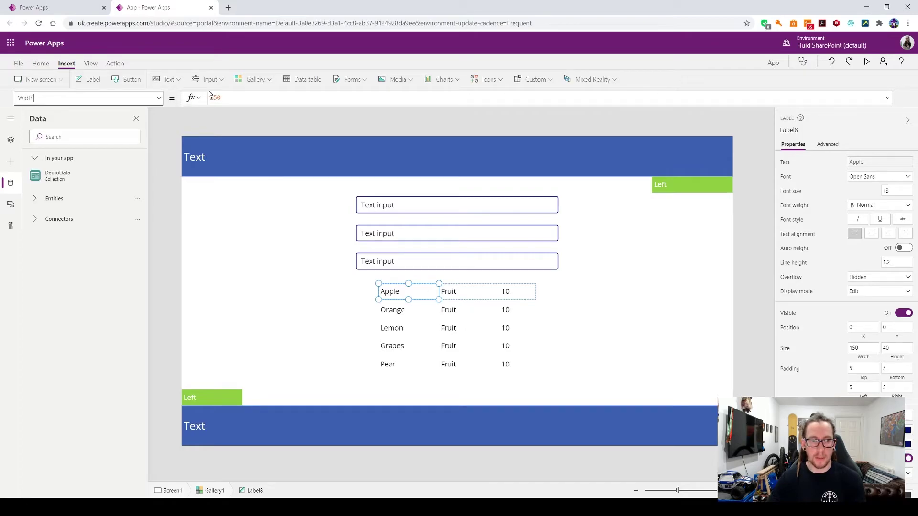
pyautogui.moveTo(225, 97); pyautogui.dragTo(185, 97)
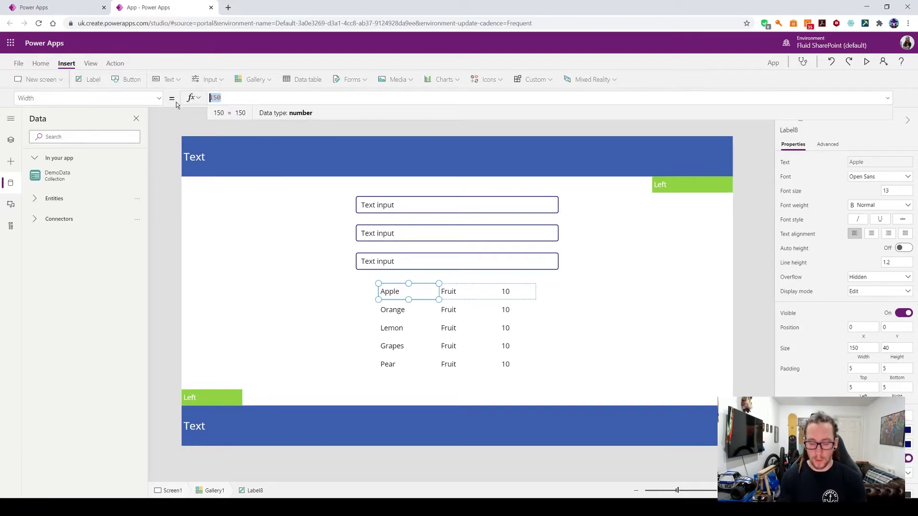
pyautogui.write('Parent')
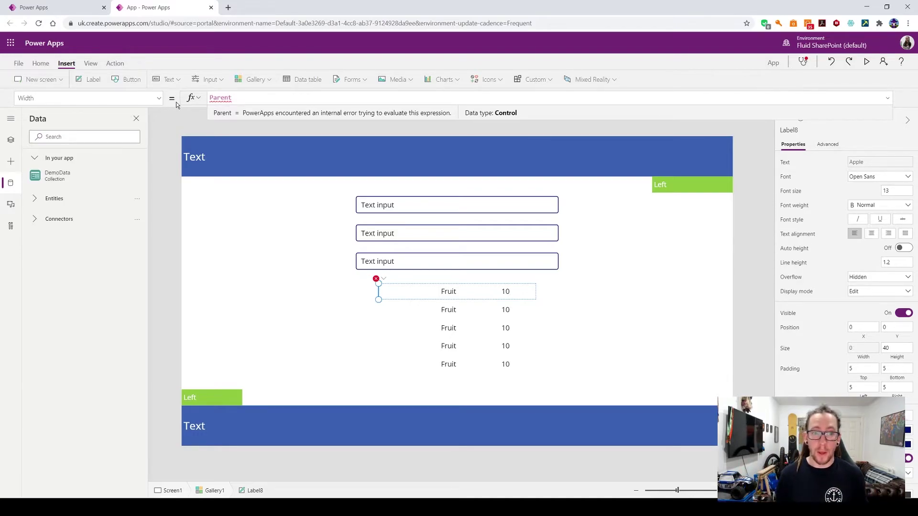
pyautogui.write('.')
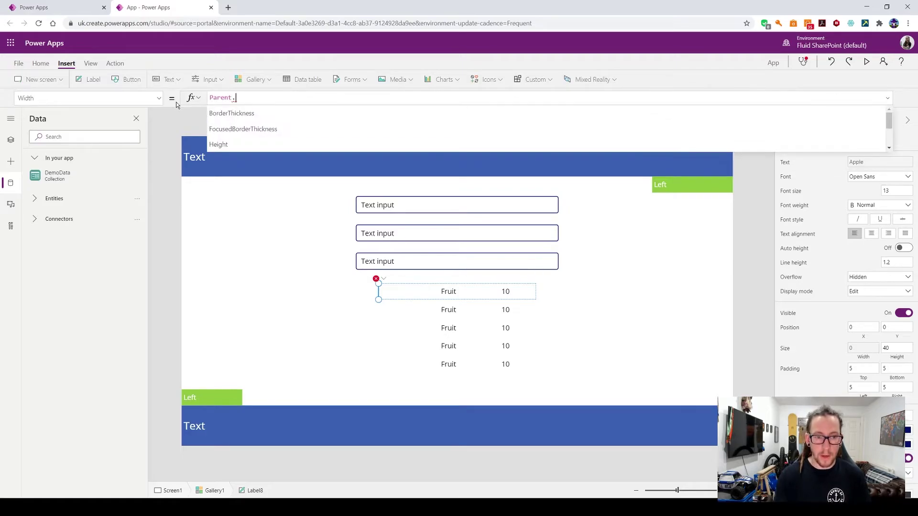
pyautogui.write('Te')
pyautogui.press('Down')
pyautogui.press('Down')
pyautogui.press('Return')
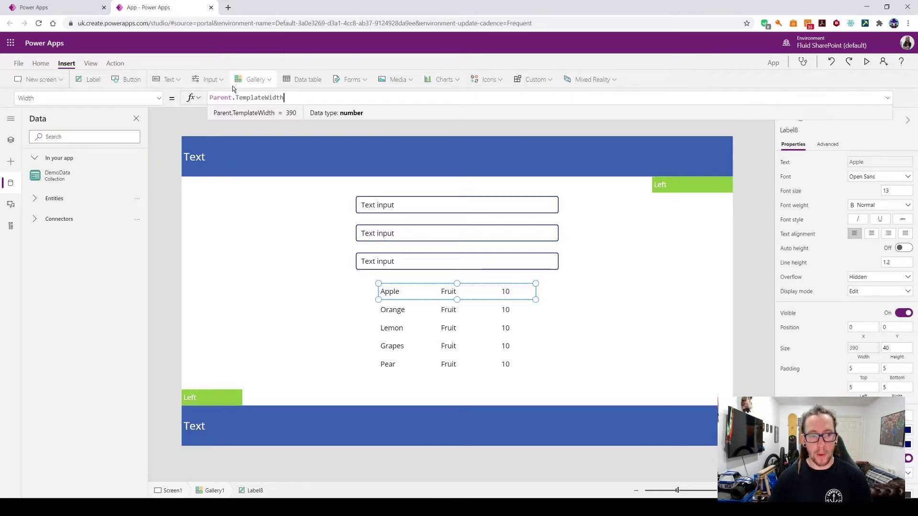
# - Divide the title label's width formula by three, making it Parent.TemplateWidth / 3
pyautogui.click(10, 139)
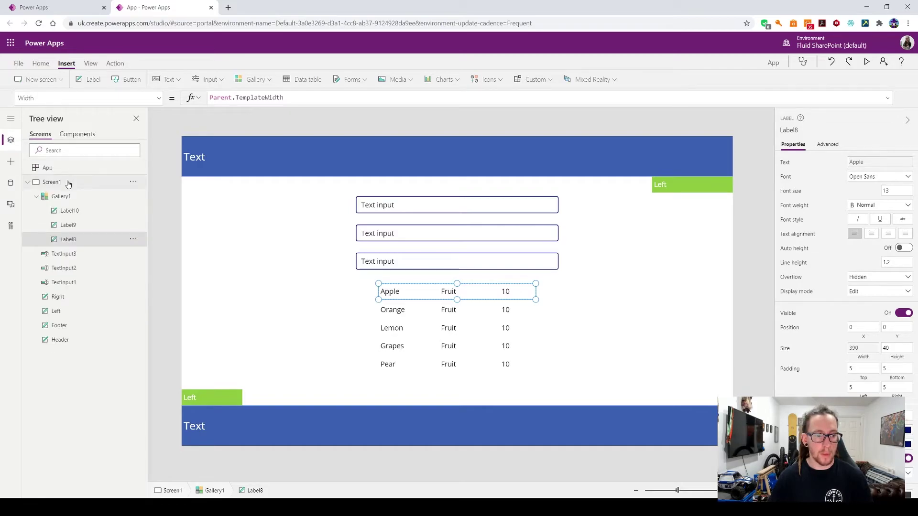
pyautogui.click(61, 196)
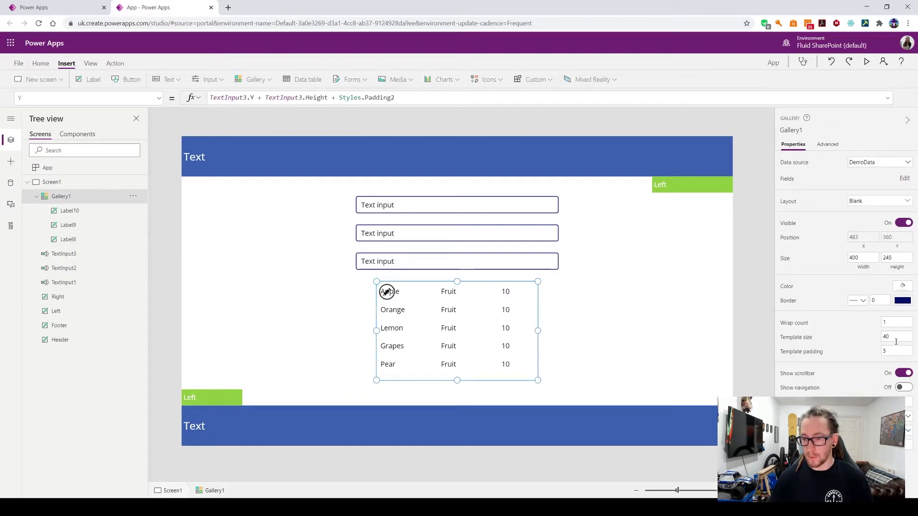
pyautogui.click(75, 239)
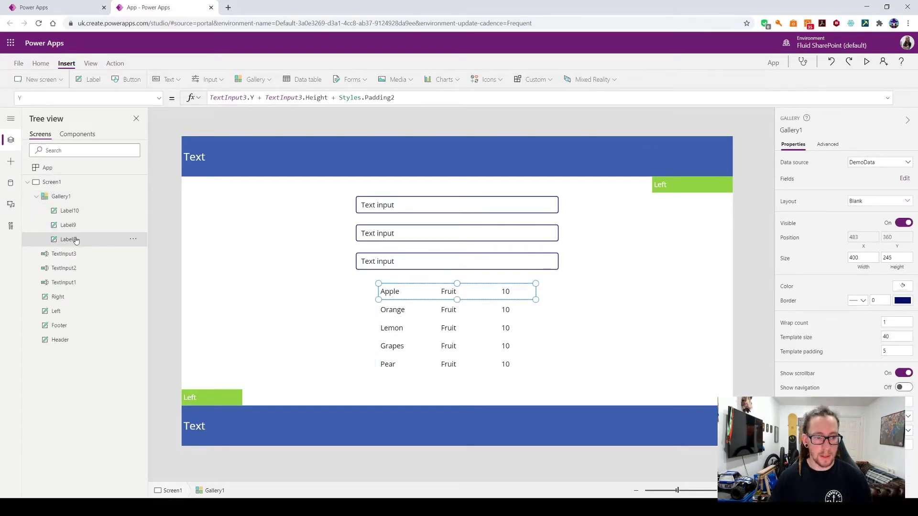
pyautogui.click(308, 98)
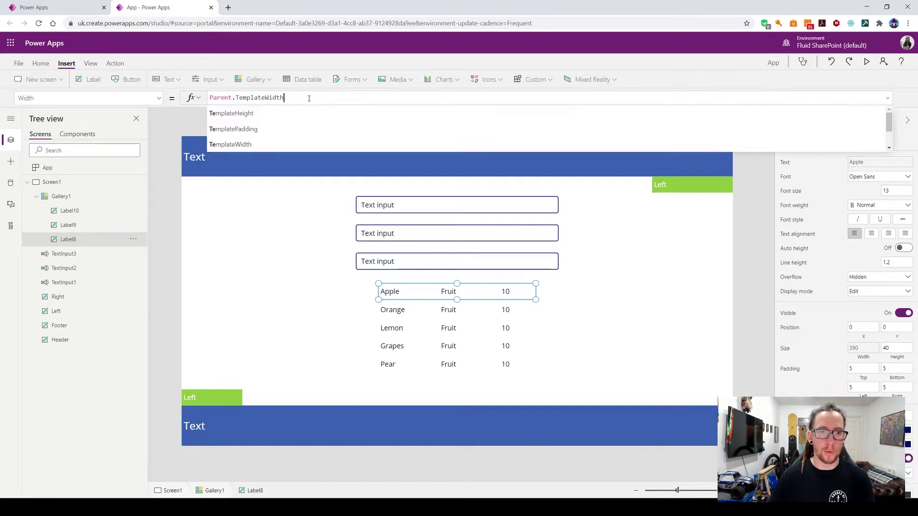
pyautogui.write('/ 3')
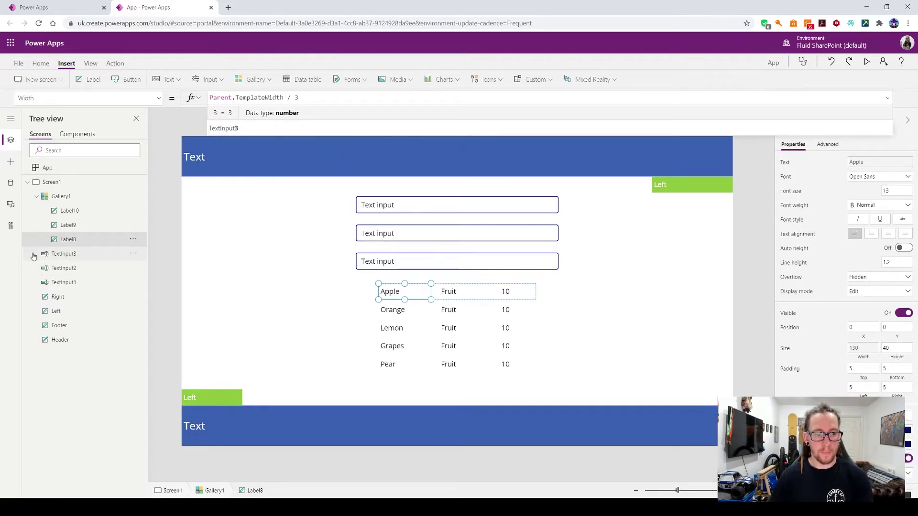
# - Rename the gallery's title label, Label8, to Glry_Title
pyautogui.click(133, 239)
pyautogui.click(135, 310)
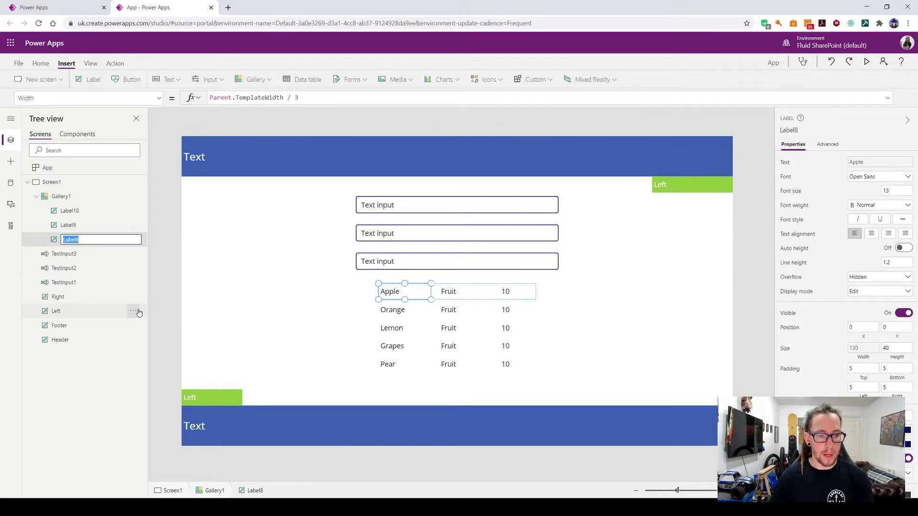
pyautogui.write('Glry_Title')
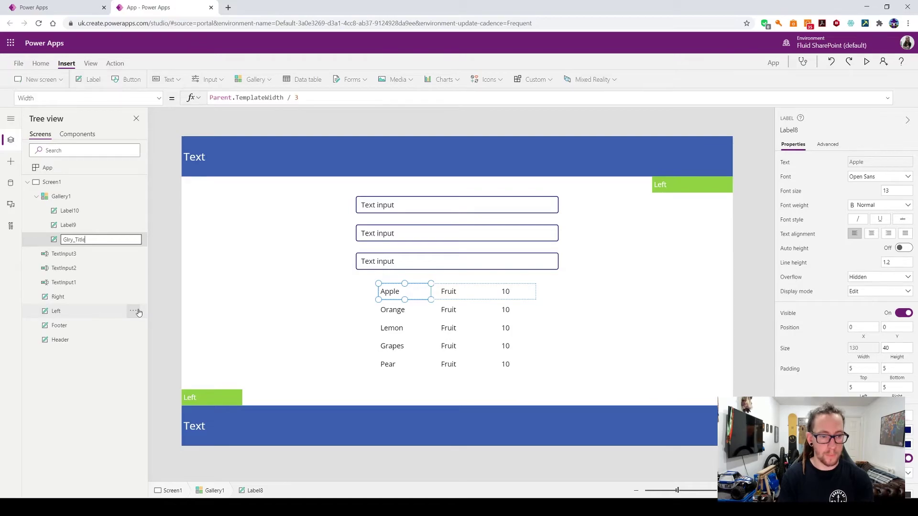
pyautogui.press('Return')
# - Rename the gallery's type label, Label9, to Glry_Type
pyautogui.click(133, 225)
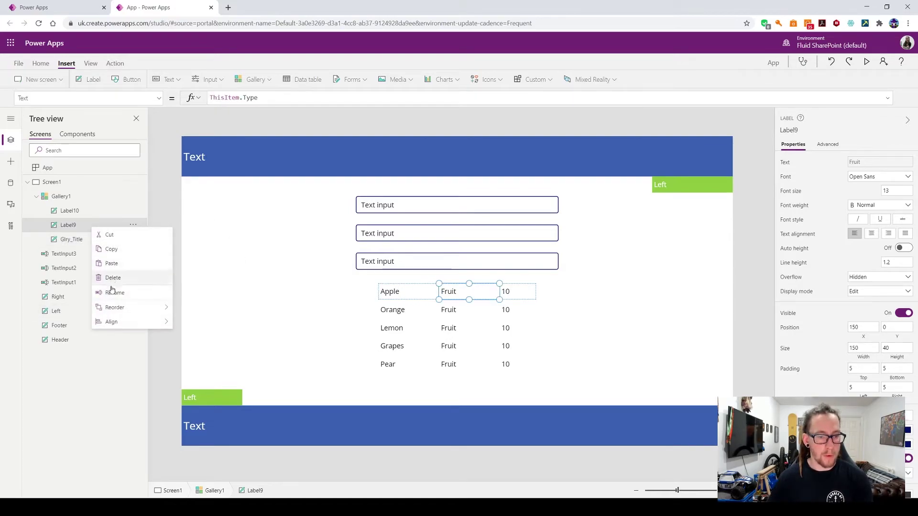
pyautogui.click(112, 290)
pyautogui.write('Glry')
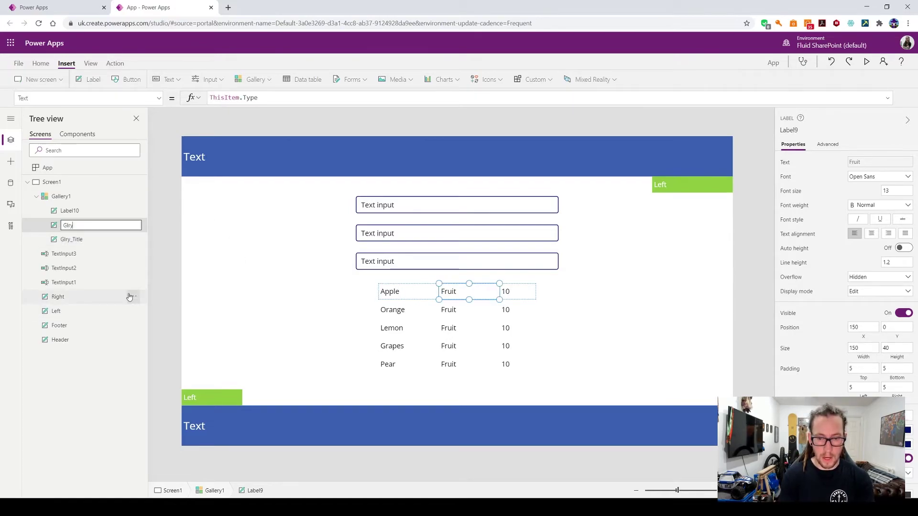
pyautogui.write('_Type')
pyautogui.press('Return')
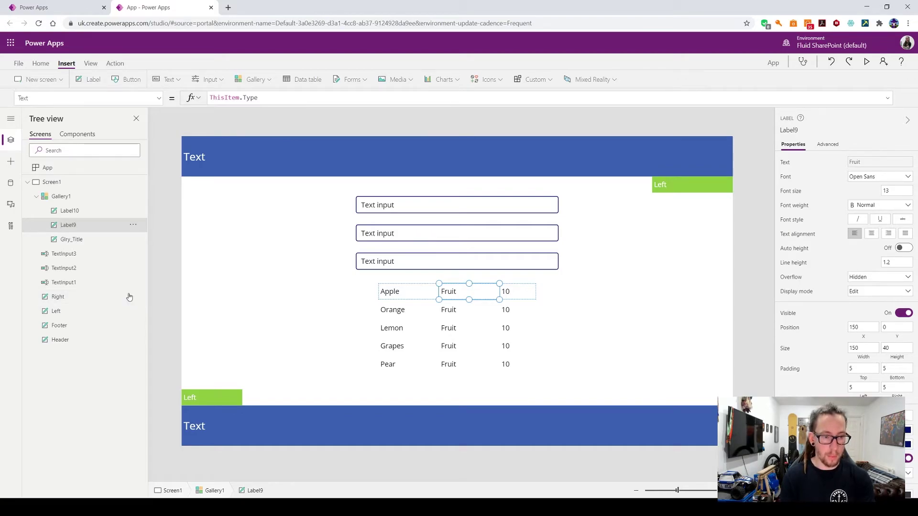
# - Rename the gallery's quantity label, Label10, to Glry_Quantity
pyautogui.rightClick(68, 212)
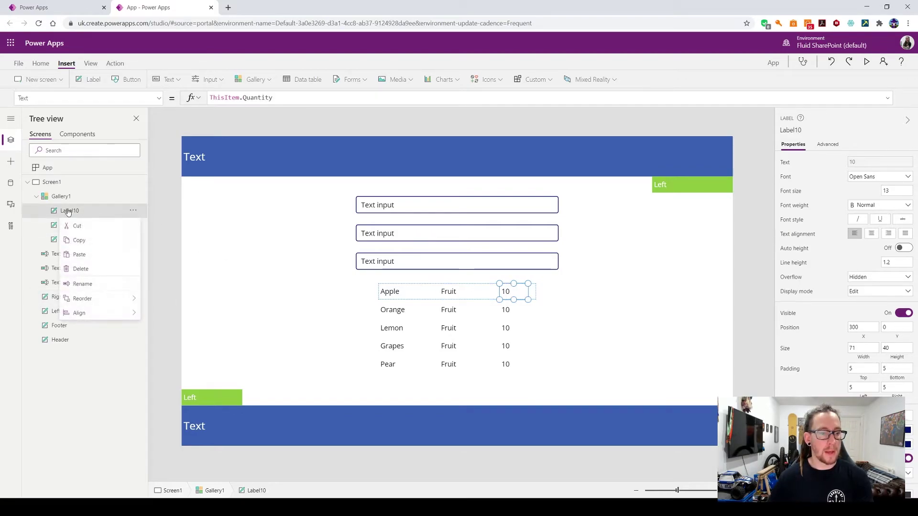
pyautogui.click(100, 284)
pyautogui.write('Glry_Quanti')
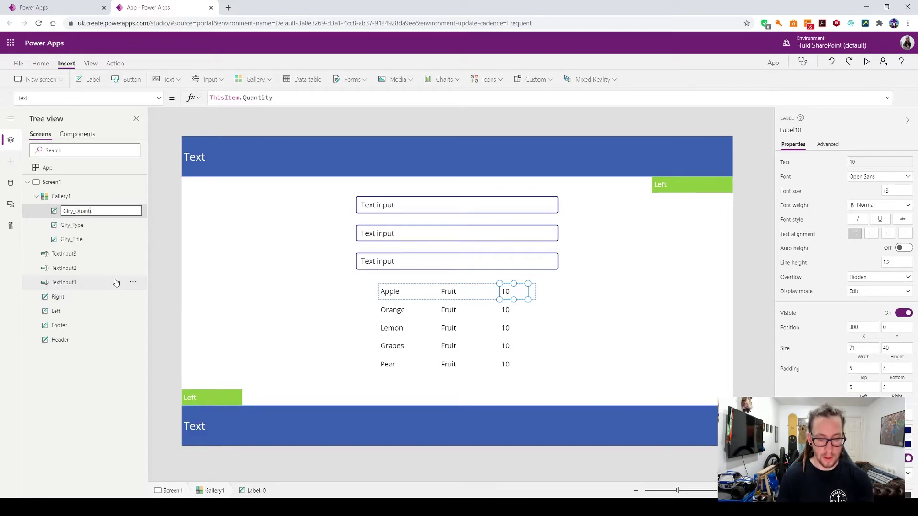
pyautogui.write('ty')
pyautogui.press('Return')
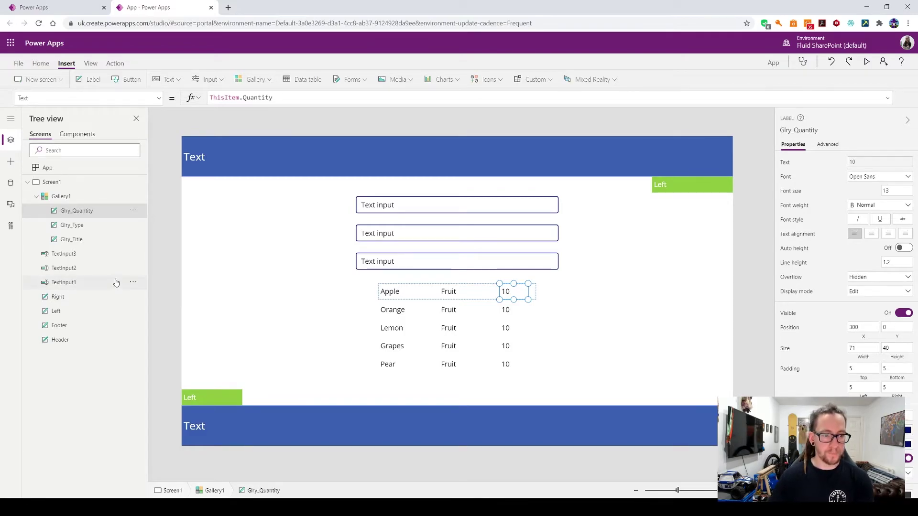
# - Set the X property of the Glry_Type label to Glry_Title.X + Glry_Title.Width
pyautogui.click(80, 223)
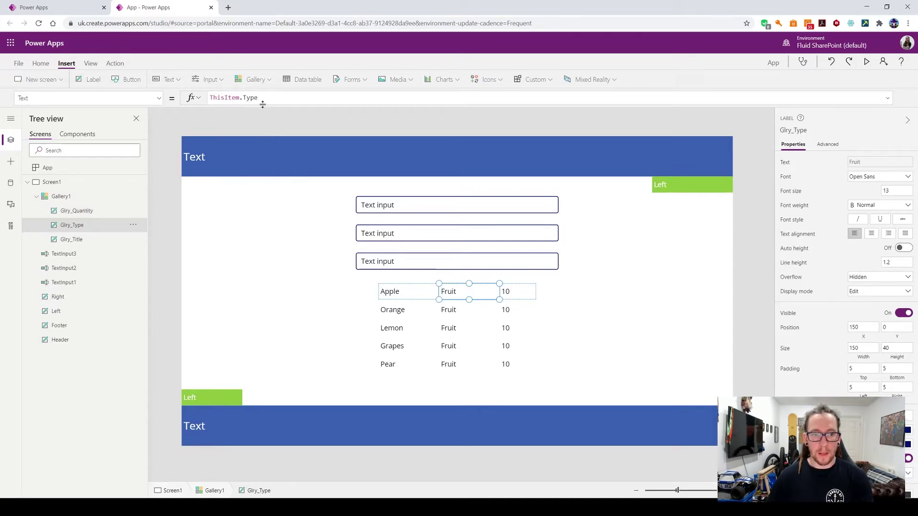
pyautogui.click(159, 98)
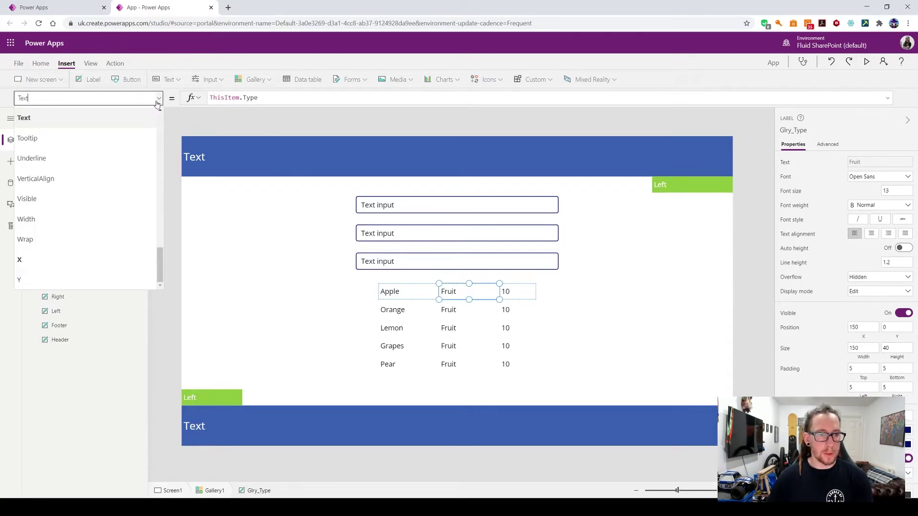
pyautogui.click(33, 264)
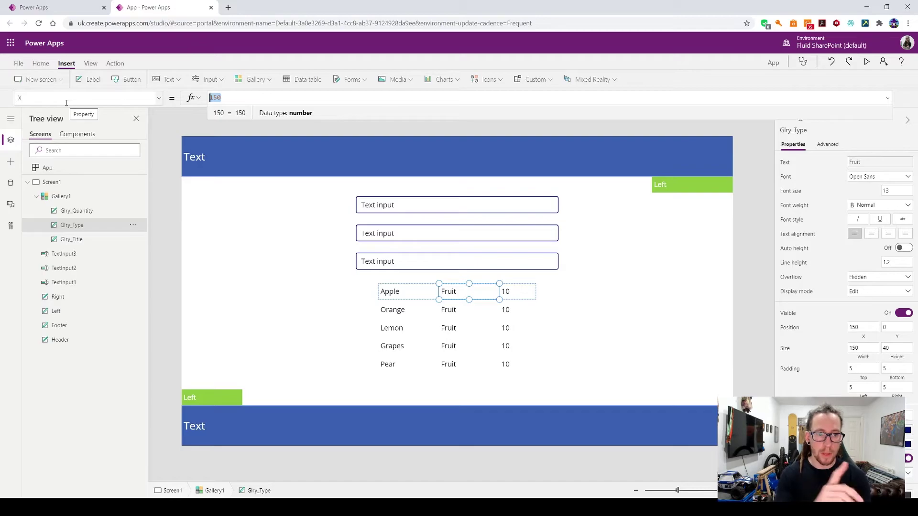
pyautogui.write('Gl')
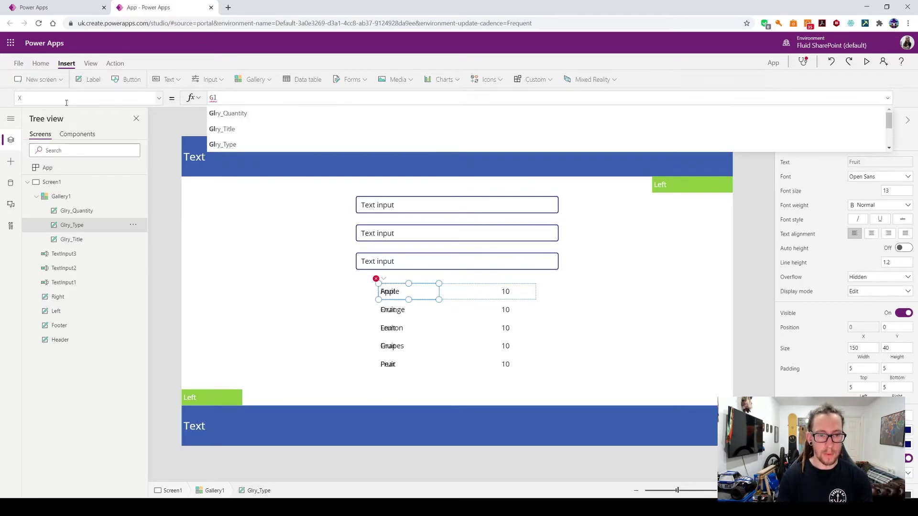
pyautogui.write('ry_Title')
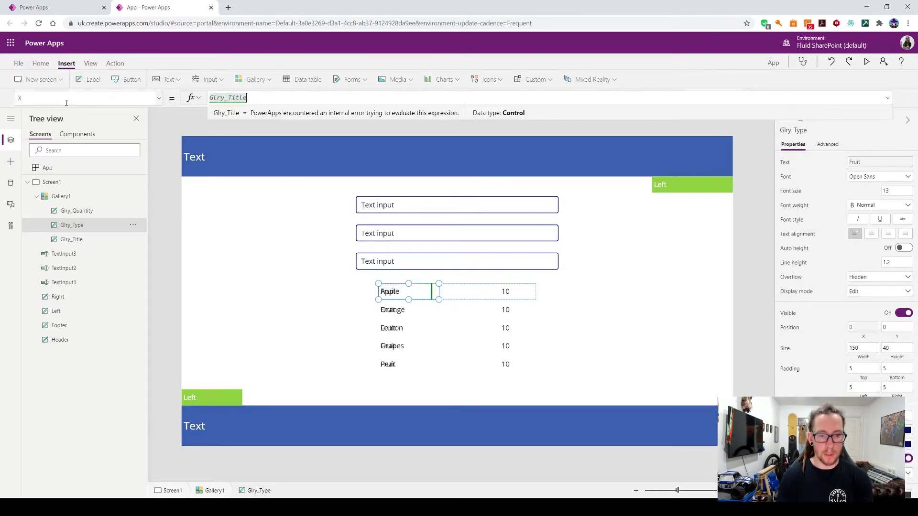
pyautogui.write('.X ')
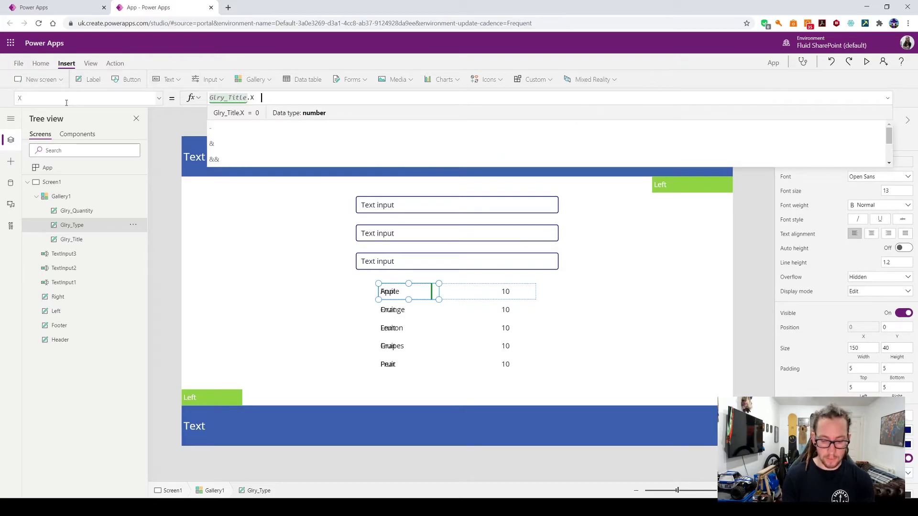
pyautogui.write('+ Gle')
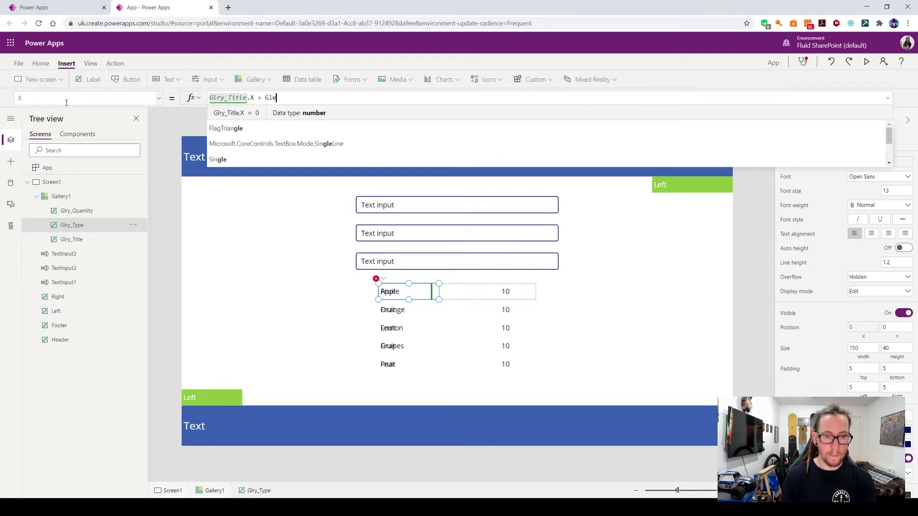
pyautogui.press('BackSpace')
pyautogui.write('ry_Title')
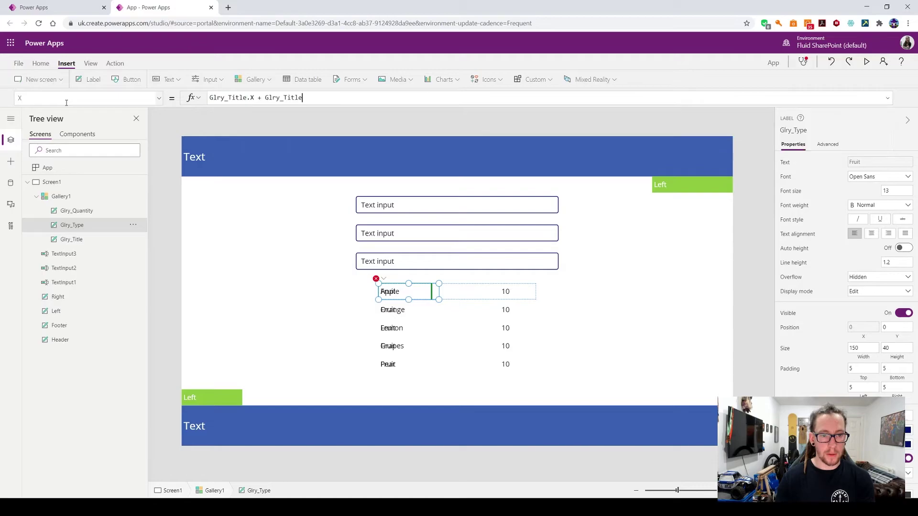
pyautogui.write('.Width / 3')
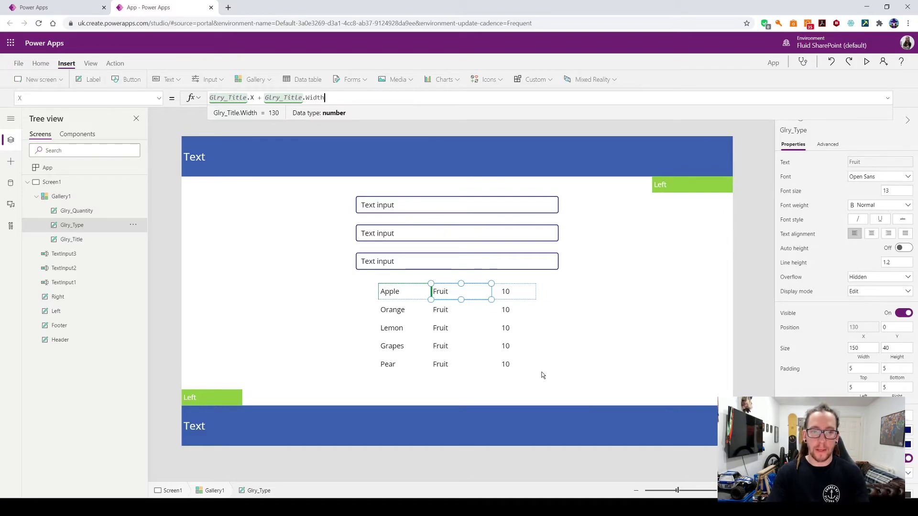
# - Review the gallery's labels and copy the X formula of the Glry_Type label
pyautogui.click(402, 293)
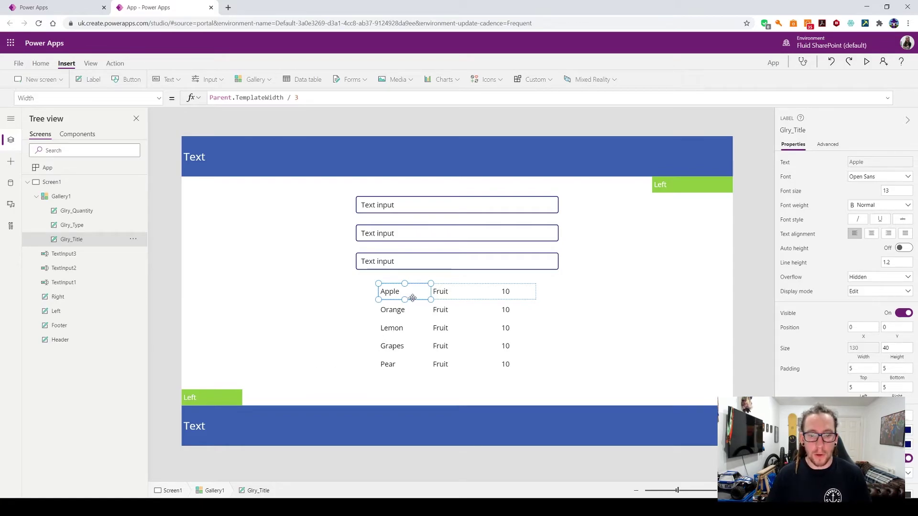
pyautogui.click(466, 287)
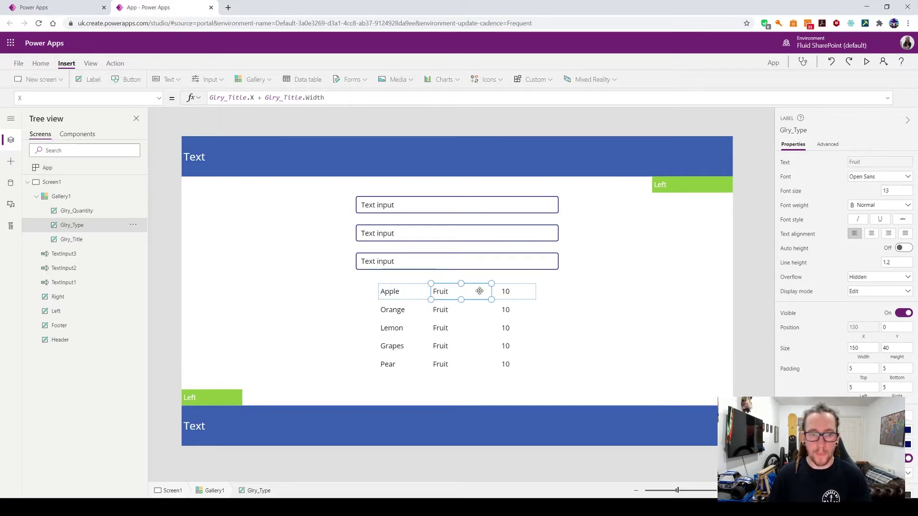
pyautogui.click(515, 293)
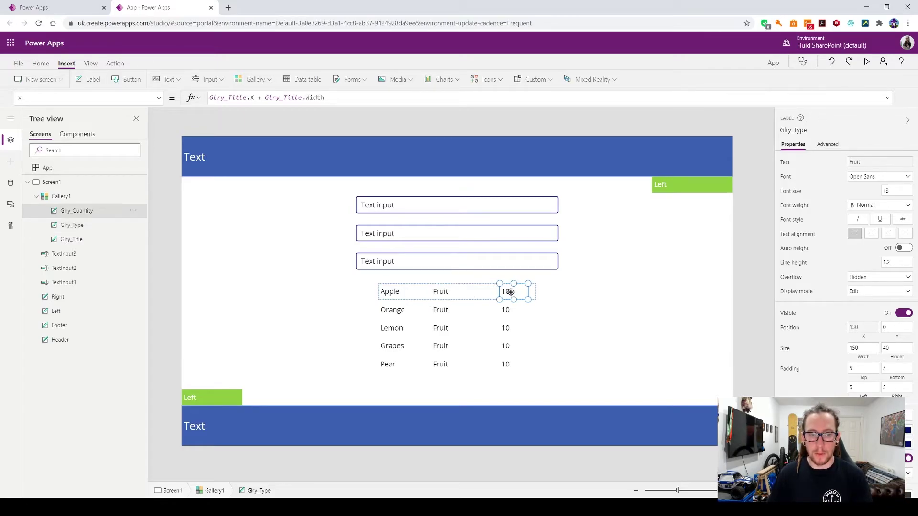
pyautogui.click(465, 292)
pyautogui.tripleClick(253, 98)
pyautogui.hotkey('ctrl', 'c')
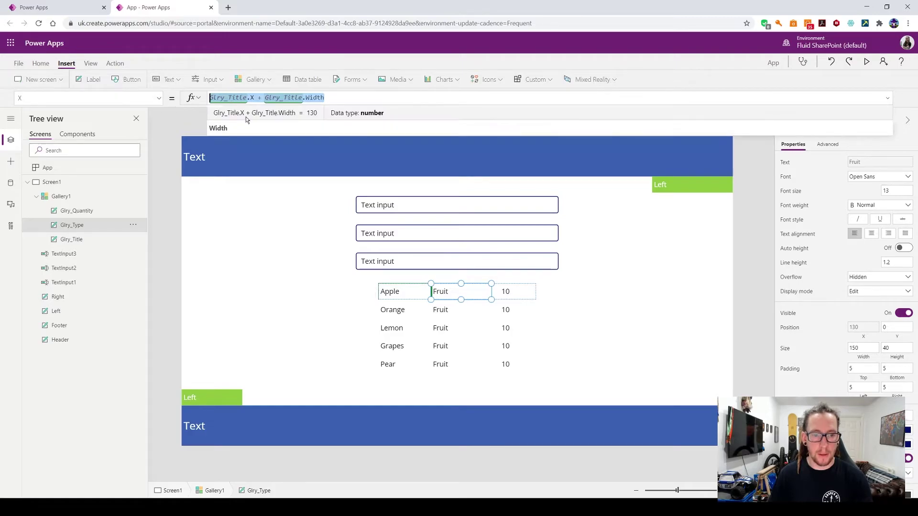
# - Paste the copied formula into the Glry_Quantity label's Text property and edit it to Glry_Type.X + Glry_Type.Width
pyautogui.click(502, 296)
pyautogui.click(295, 98)
pyautogui.hotkey('ctrl', 'a')
pyautogui.hotkey('ctrl', 'v')
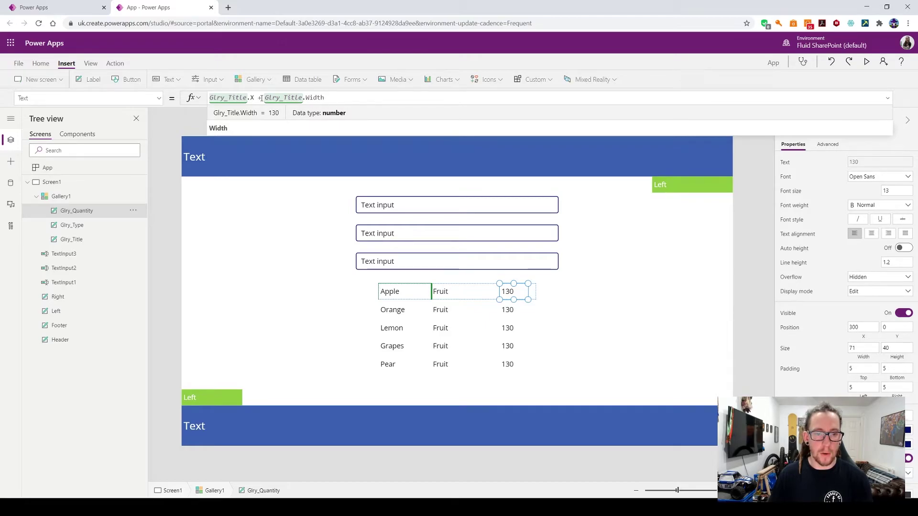
pyautogui.moveTo(247, 97); pyautogui.dragTo(231, 97)
pyautogui.write('Type')
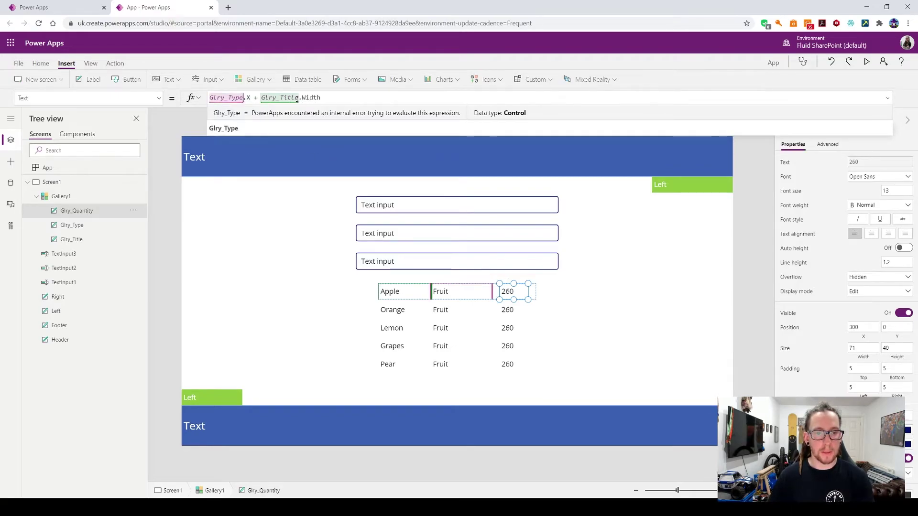
pyautogui.moveTo(299, 98); pyautogui.dragTo(279, 98)
pyautogui.write('Type')
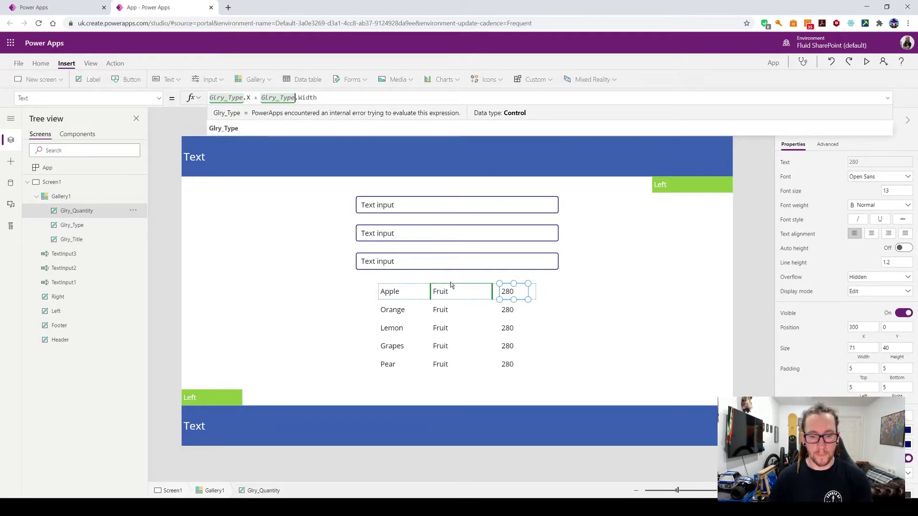
pyautogui.click(419, 293)
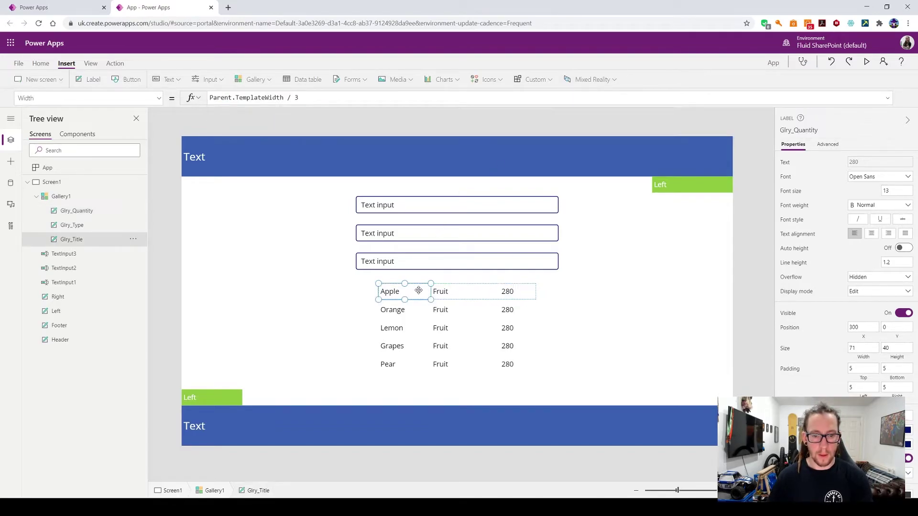
# - Set the Width property of the Glry_Type label to Glry_Title.Width
pyautogui.click(451, 296)
pyautogui.click(159, 102)
pyautogui.click(90, 233)
pyautogui.write('Glry_Title.Width')
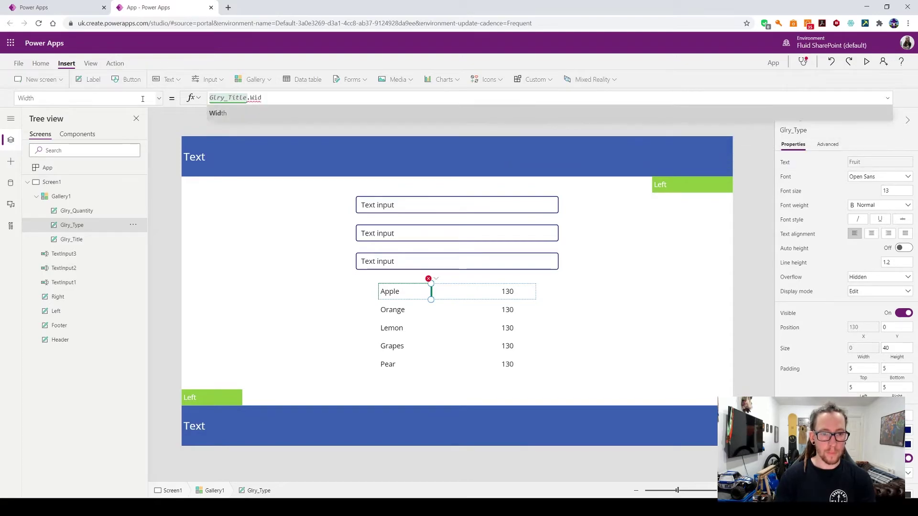
pyautogui.click(302, 103)
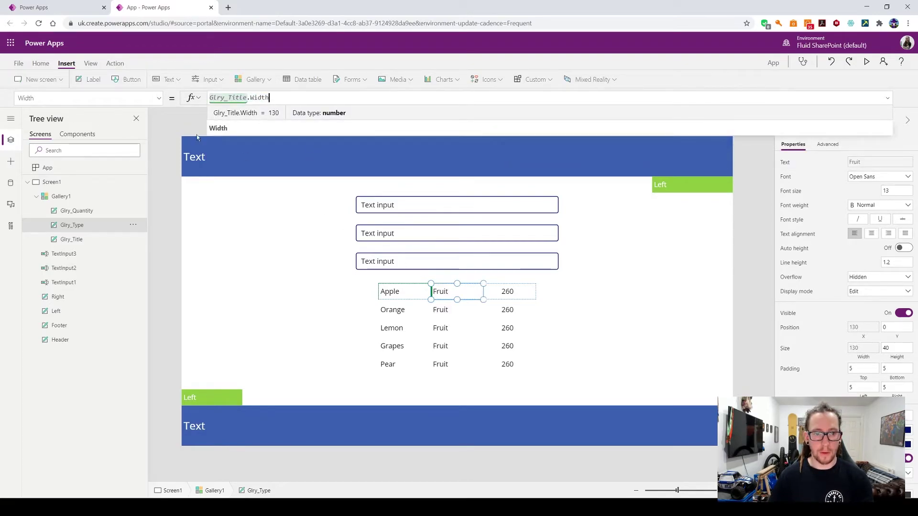
# - Set the Width property of the Glry_Quantity label to Glry_Title.Width
pyautogui.click(501, 293)
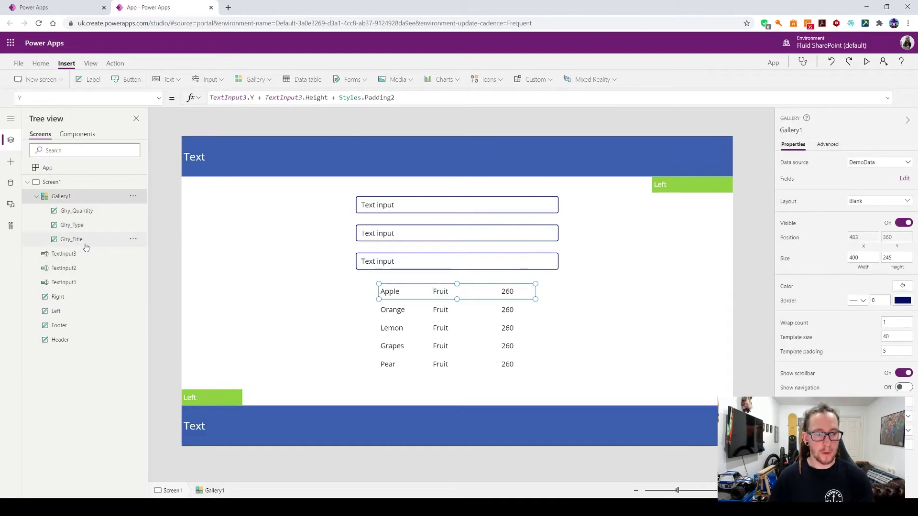
pyautogui.click(77, 211)
pyautogui.click(162, 99)
pyautogui.click(76, 216)
pyautogui.doubleClick(248, 96)
pyautogui.write('Glry_Title.Width')
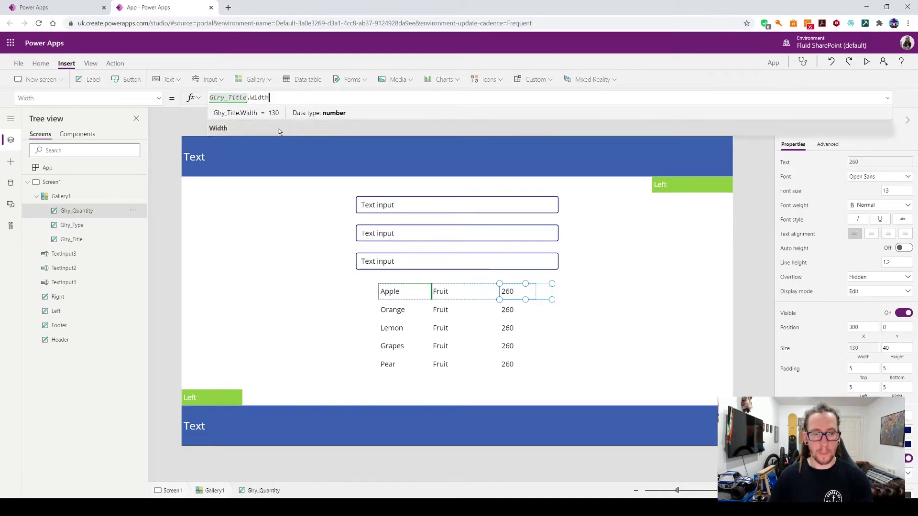
# - Set the X property of the Glry_Quantity label to Glry_Type.X + Glry_Type.Width
pyautogui.click(419, 289)
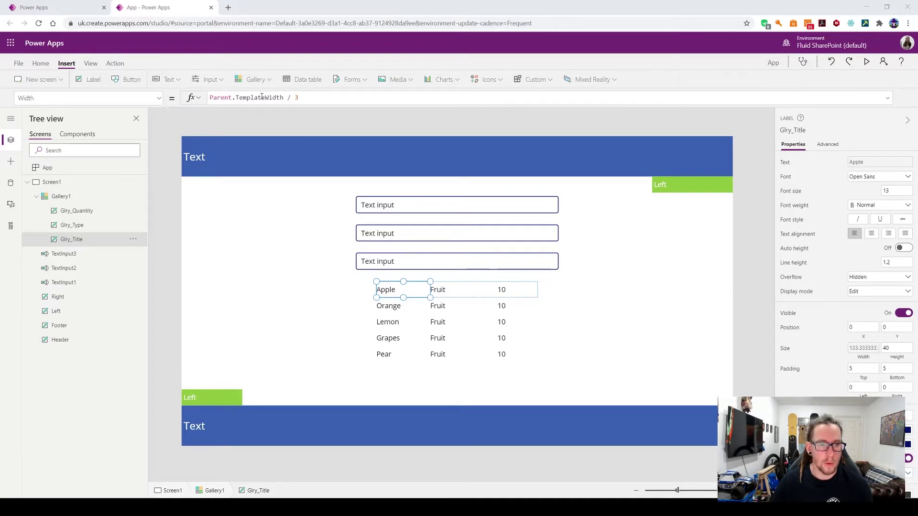
pyautogui.click(444, 293)
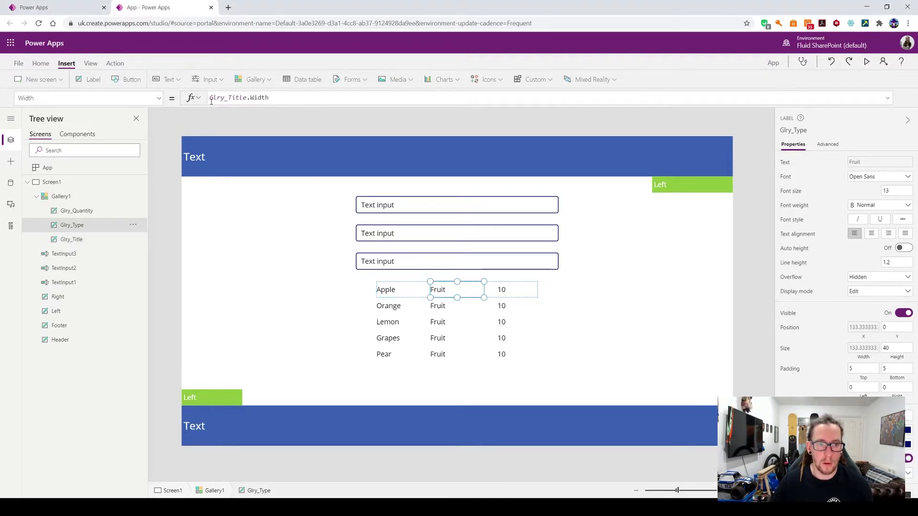
pyautogui.click(502, 290)
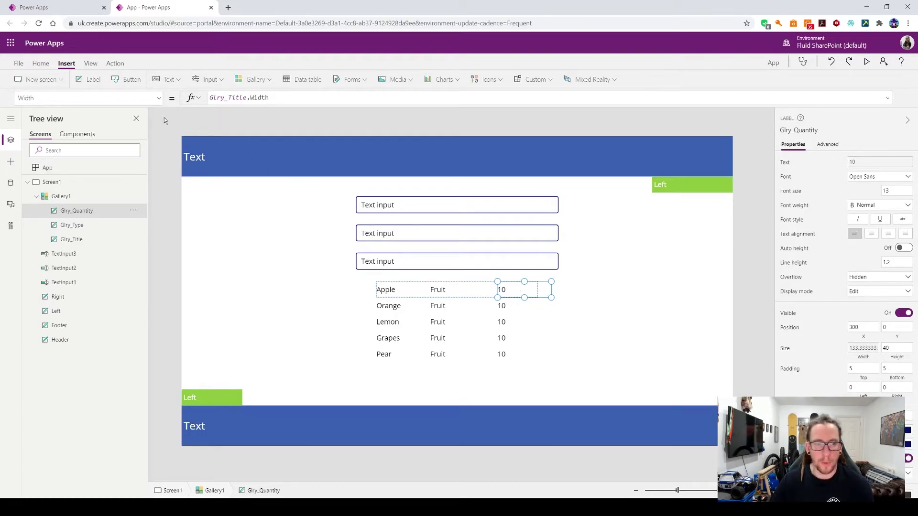
pyautogui.click(158, 99)
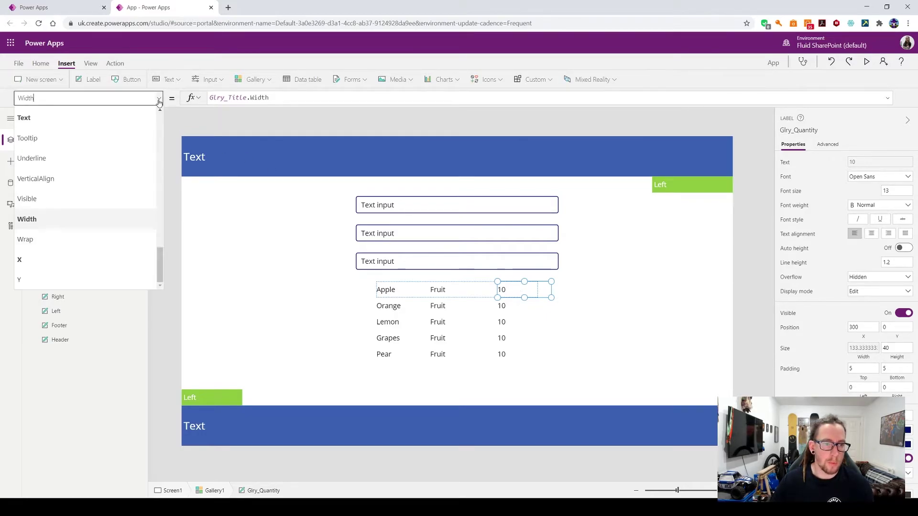
pyautogui.click(61, 259)
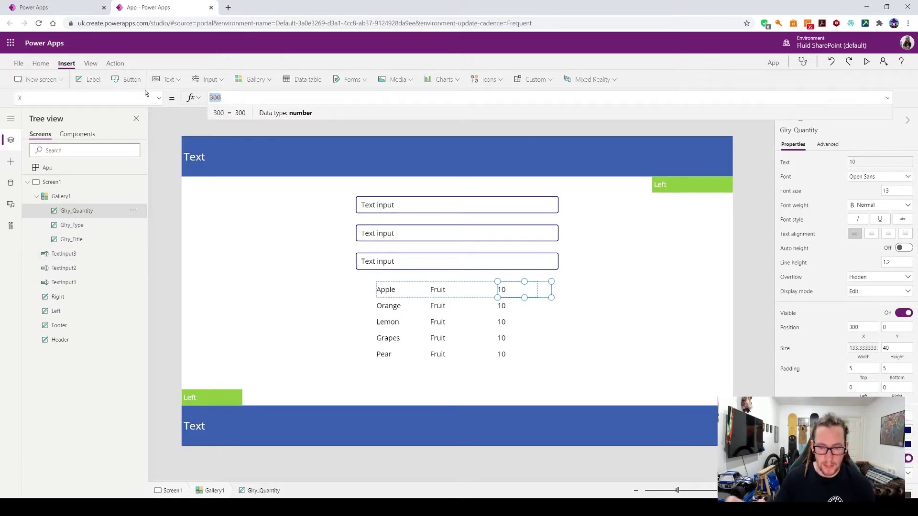
pyautogui.write('Gl')
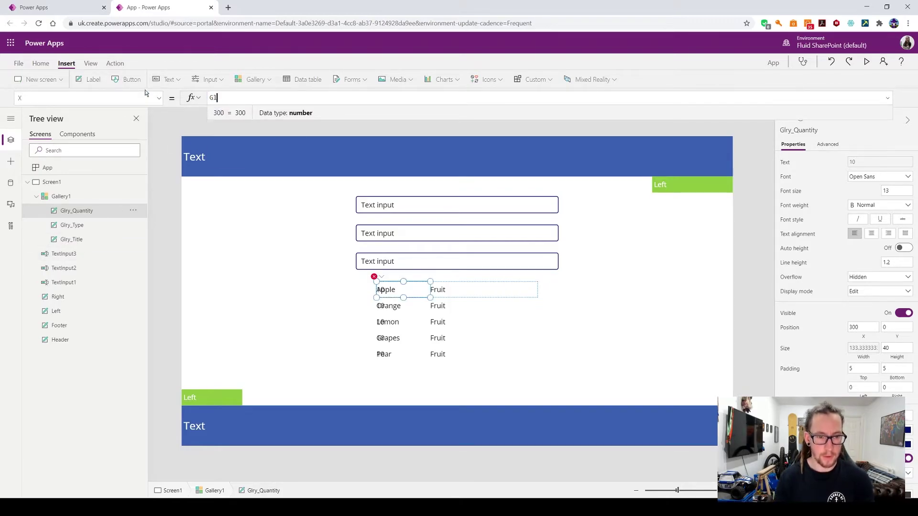
pyautogui.write('ry')
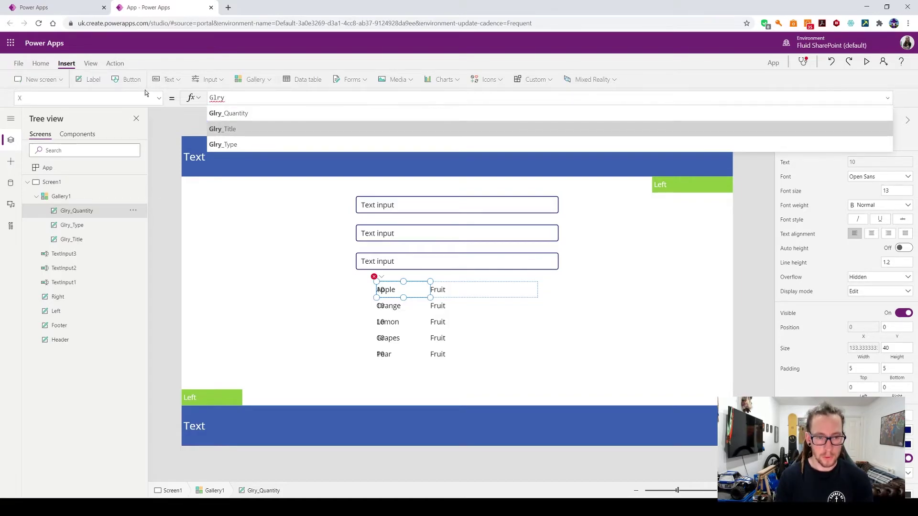
pyautogui.write('_Type.')
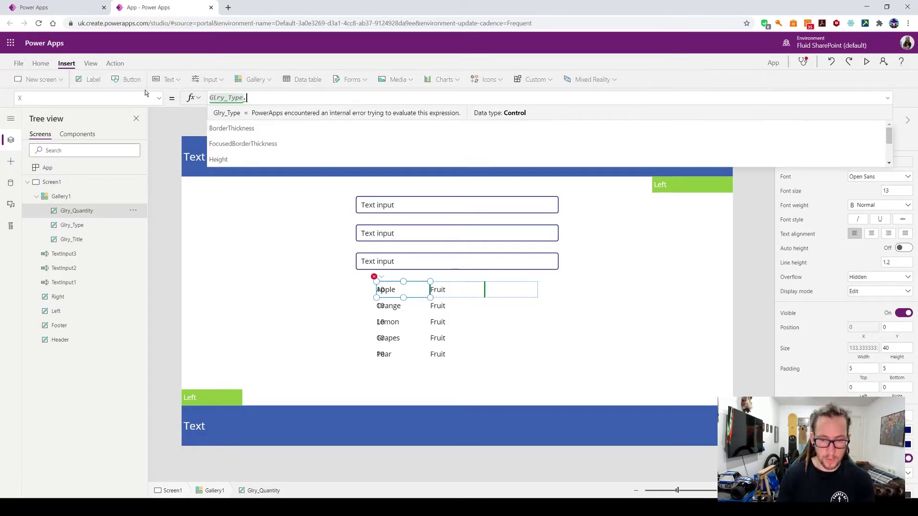
pyautogui.write('X ')
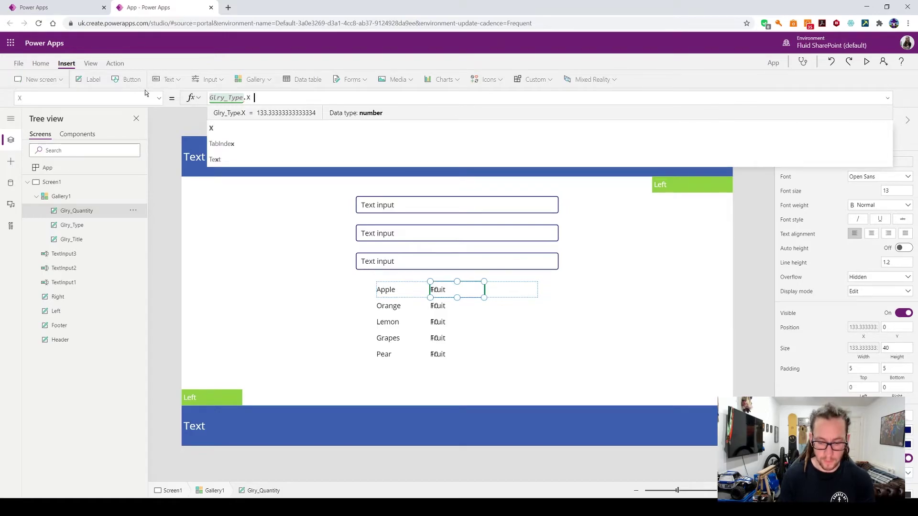
pyautogui.write('+ Glry')
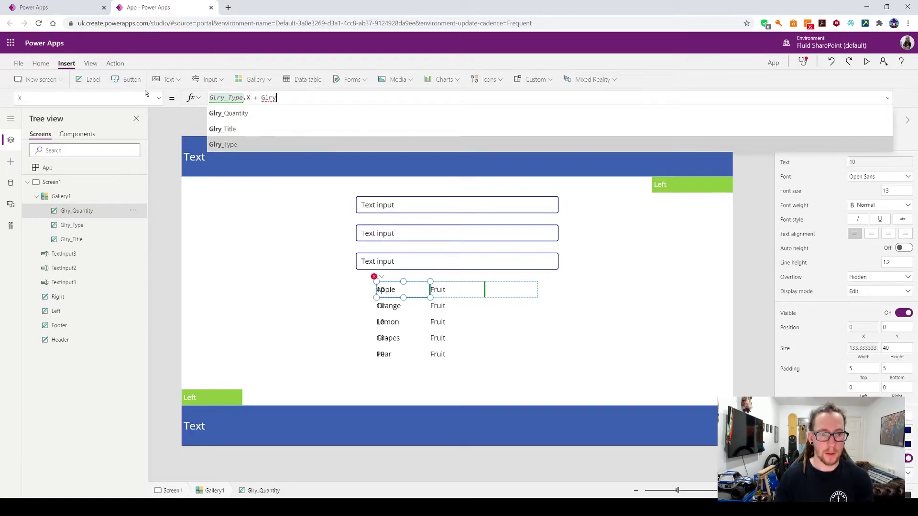
pyautogui.write('_Type.Width')
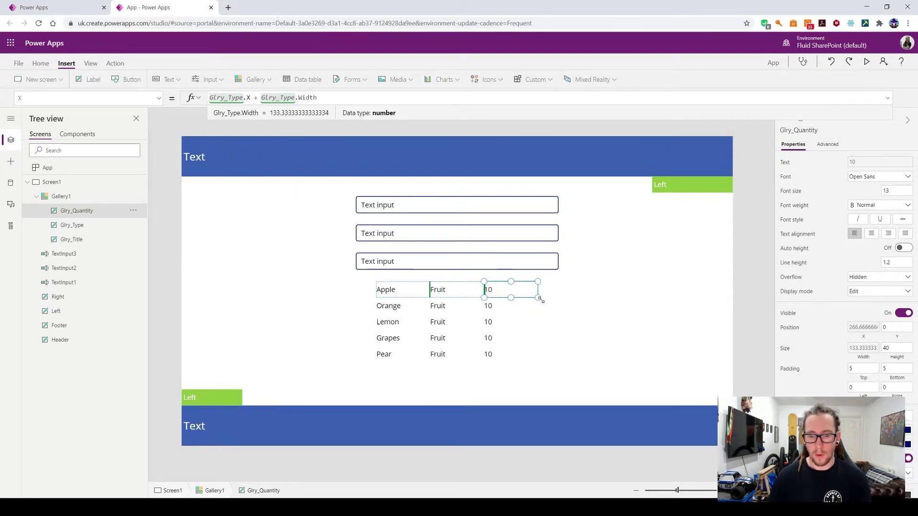
# - Examine the position and width formulas of the gallery's title, type and quantity labels
pyautogui.click(556, 274)
pyautogui.click(486, 290)
pyautogui.click(439, 290)
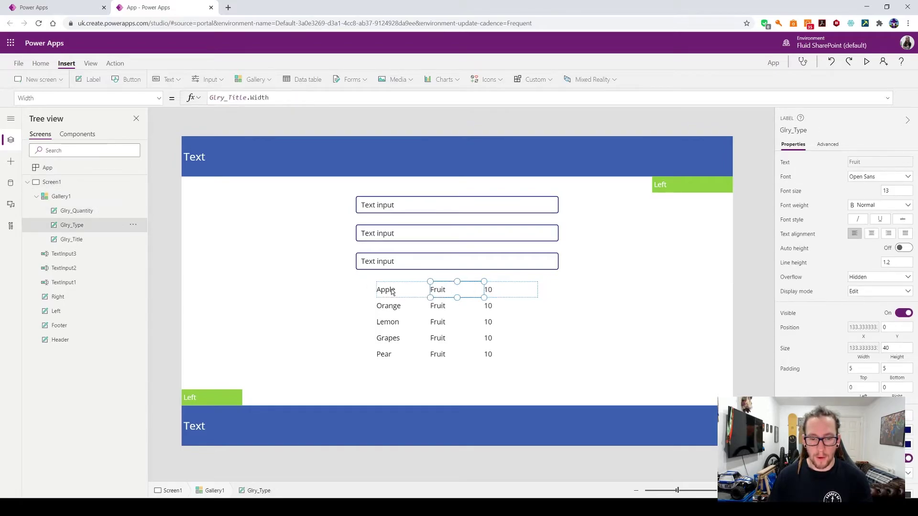
pyautogui.click(385, 290)
pyautogui.click(497, 289)
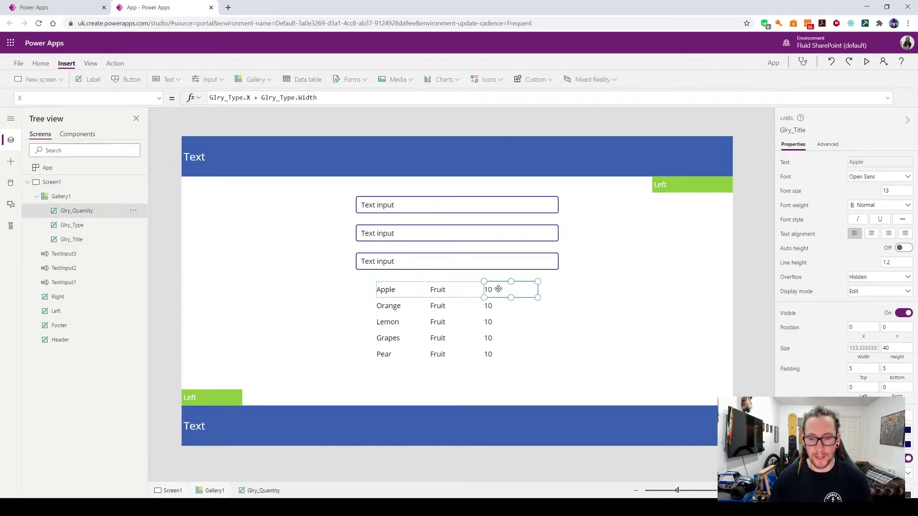
pyautogui.click(385, 293)
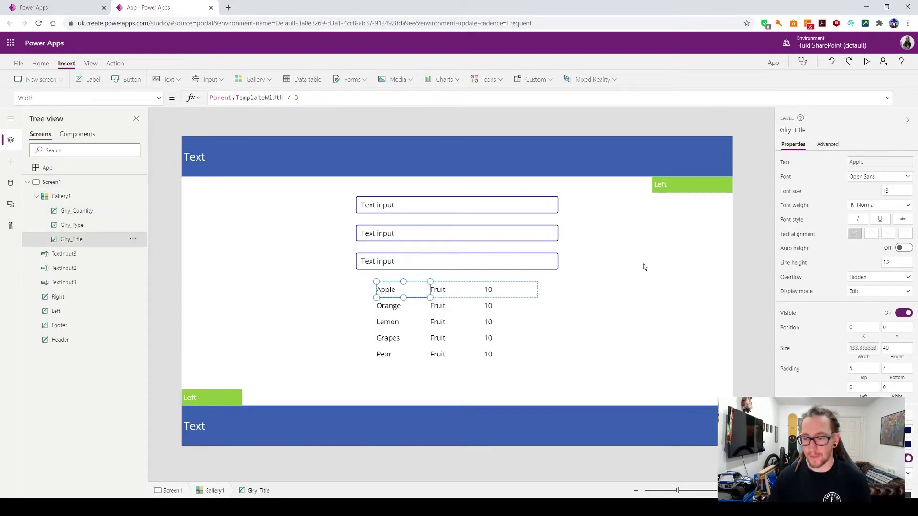
pyautogui.click(437, 293)
pyautogui.click(500, 288)
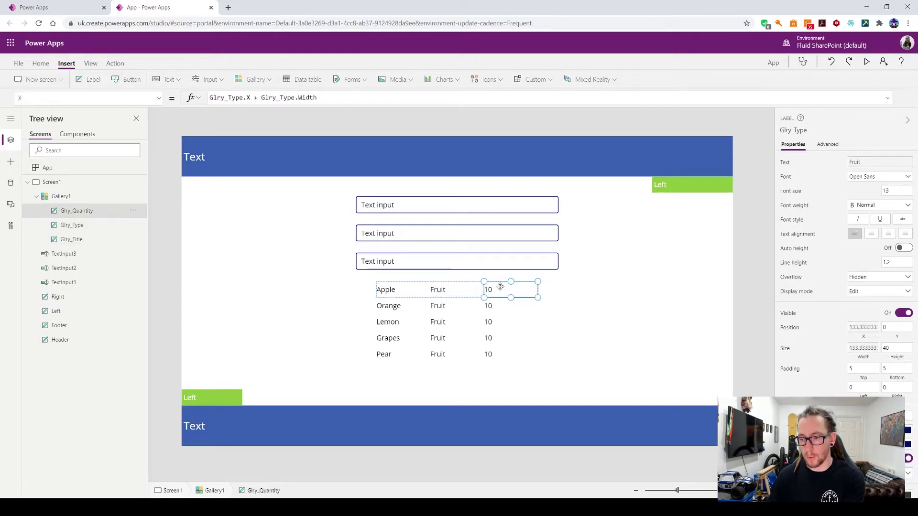
# - Set the left and right padding of the Glry_Title label to 5
pyautogui.click(387, 293)
pyautogui.click(854, 387)
pyautogui.write('5')
pyautogui.click(901, 388)
pyautogui.press('BackSpace')
pyautogui.write('5')
pyautogui.click(607, 335)
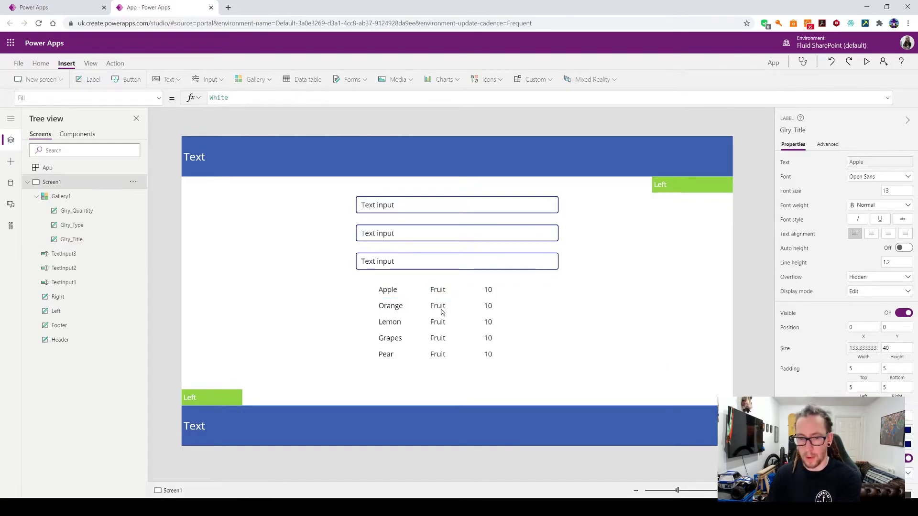
# - Set the left and right padding of the Glry_Type label to 5
pyautogui.click(451, 293)
pyautogui.click(853, 387)
pyautogui.write('5')
pyautogui.press('Tab')
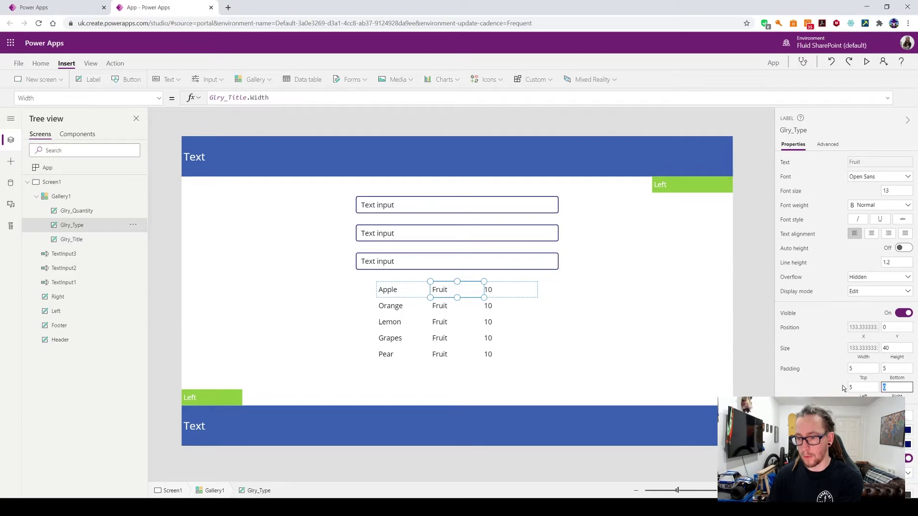
# - Set the left and right padding of the Glry_Quantity label to 5
pyautogui.click(498, 293)
pyautogui.click(863, 387)
pyautogui.write('5')
pyautogui.press('Tab')
pyautogui.click(678, 345)
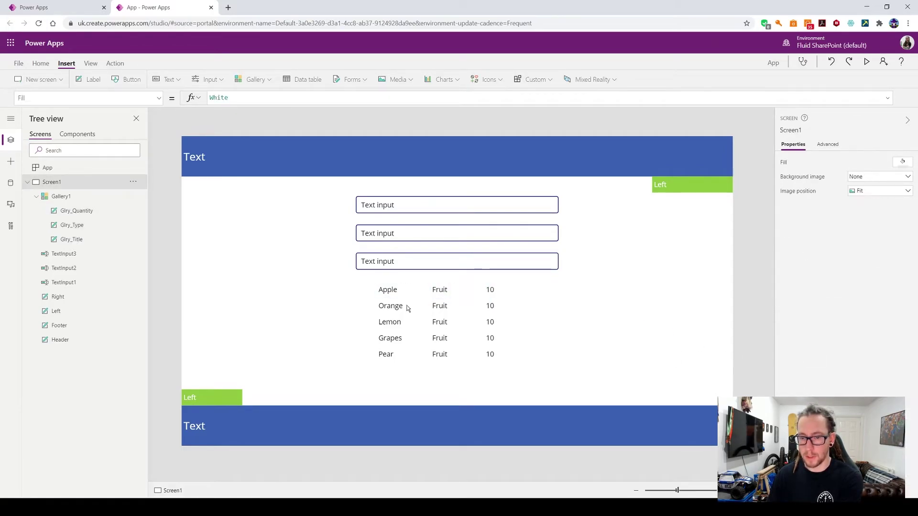
# - Check the padding and side-by-side alignment of the three labels in the gallery's first row
pyautogui.click(507, 291)
pyautogui.click(656, 344)
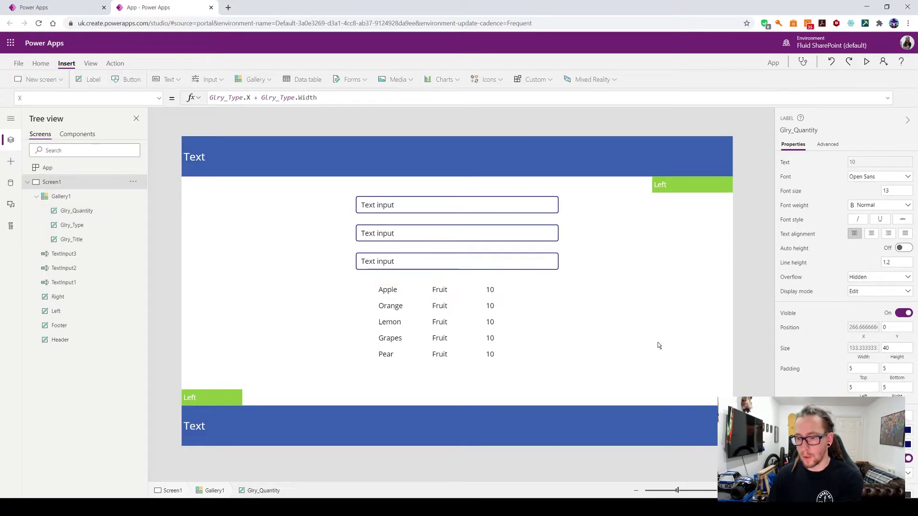
pyautogui.click(406, 291)
pyautogui.click(444, 291)
pyautogui.click(490, 291)
pyautogui.click(403, 289)
pyautogui.click(448, 290)
pyautogui.click(490, 290)
pyautogui.click(389, 290)
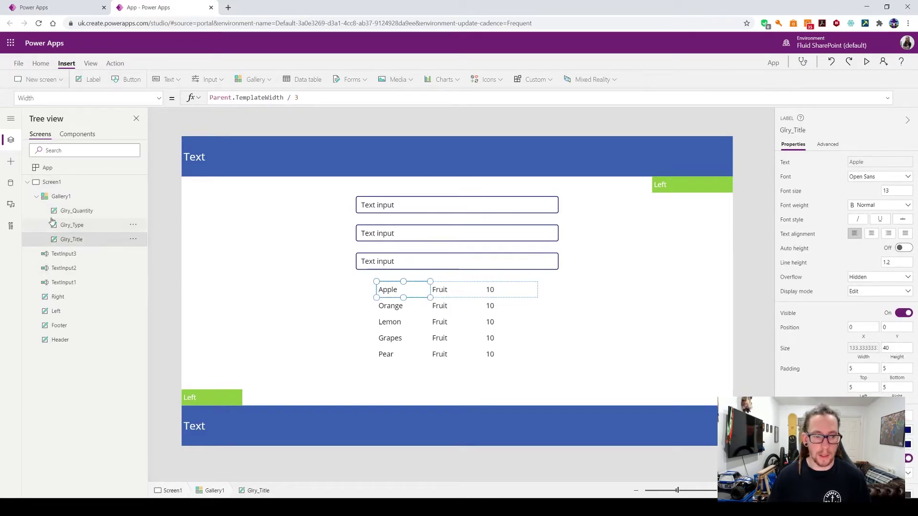
# - Set the width of Gallery1 to 600 and inspect how its three label columns adapt
pyautogui.click(66, 197)
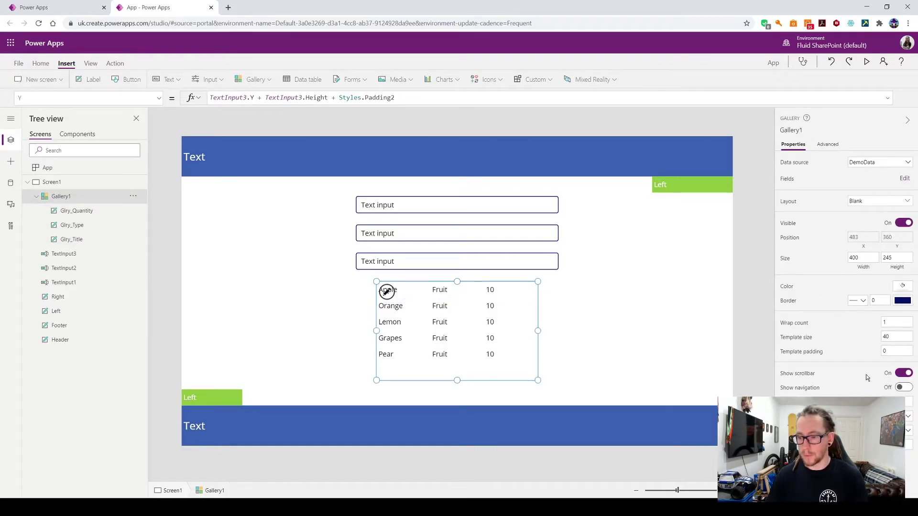
pyautogui.click(860, 258)
pyautogui.write('600')
pyautogui.click(672, 262)
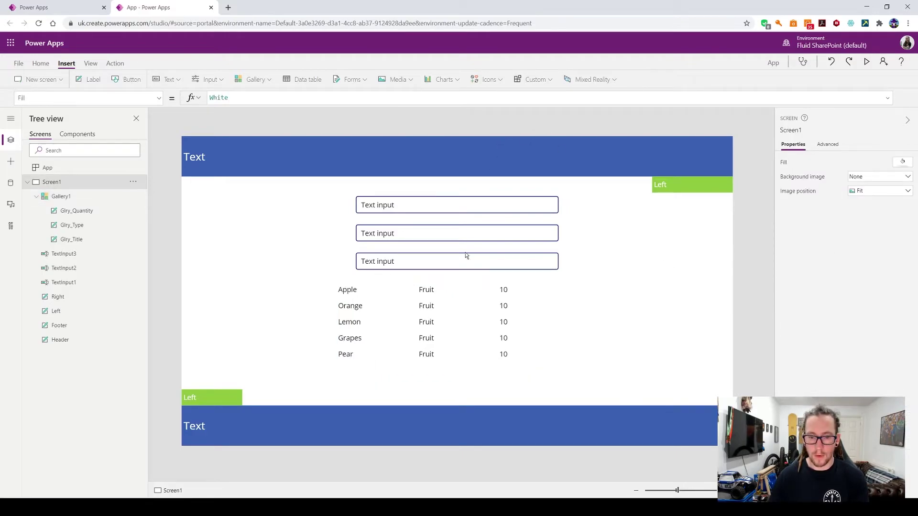
pyautogui.click(408, 296)
pyautogui.click(371, 289)
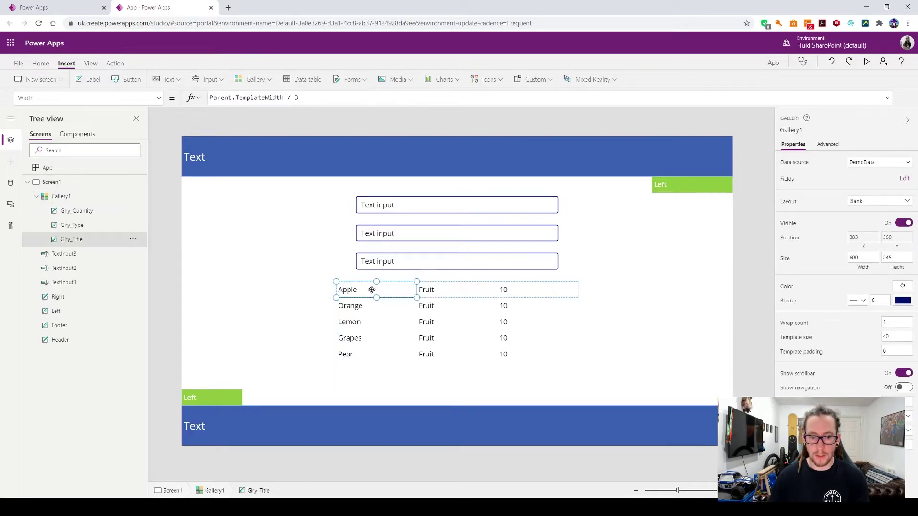
pyautogui.click(438, 295)
pyautogui.click(500, 292)
# - Centre-align the text of the Glry_Title, Glry_Type and Glry_Quantity labels
pyautogui.click(378, 290)
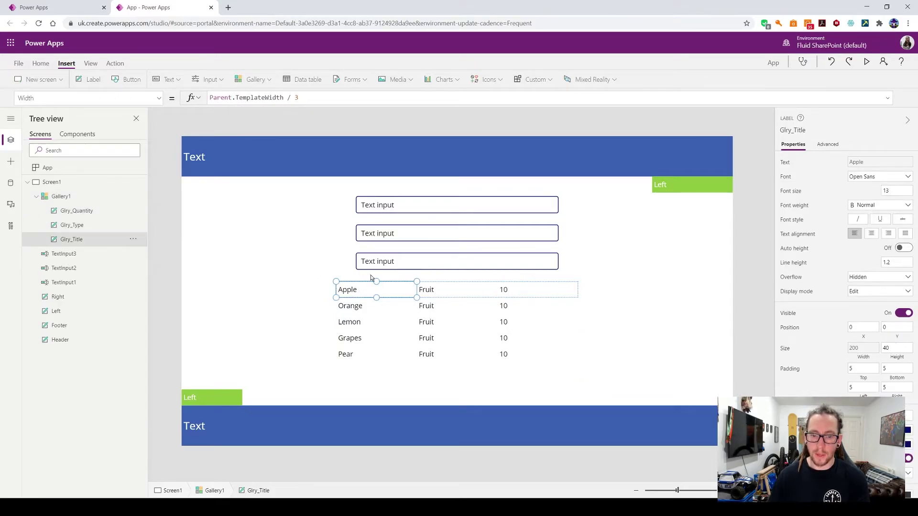
pyautogui.click(41, 63)
pyautogui.click(339, 79)
pyautogui.click(353, 111)
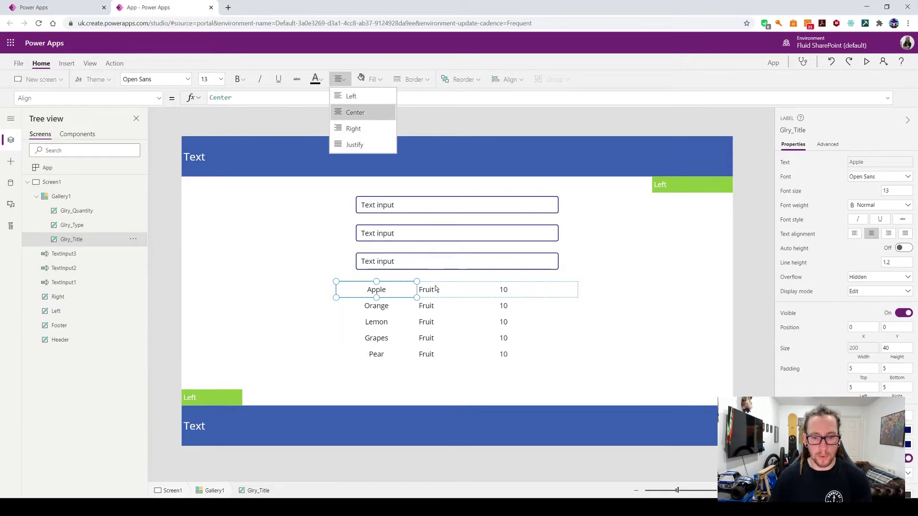
pyautogui.press('Tab')
pyautogui.click(339, 78)
pyautogui.click(354, 111)
pyautogui.click(504, 291)
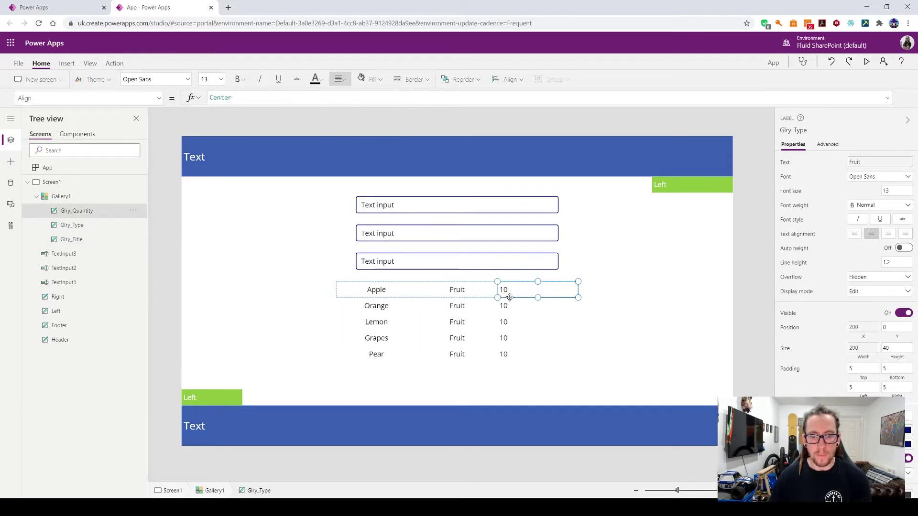
pyautogui.click(339, 79)
pyautogui.click(354, 111)
pyautogui.click(669, 347)
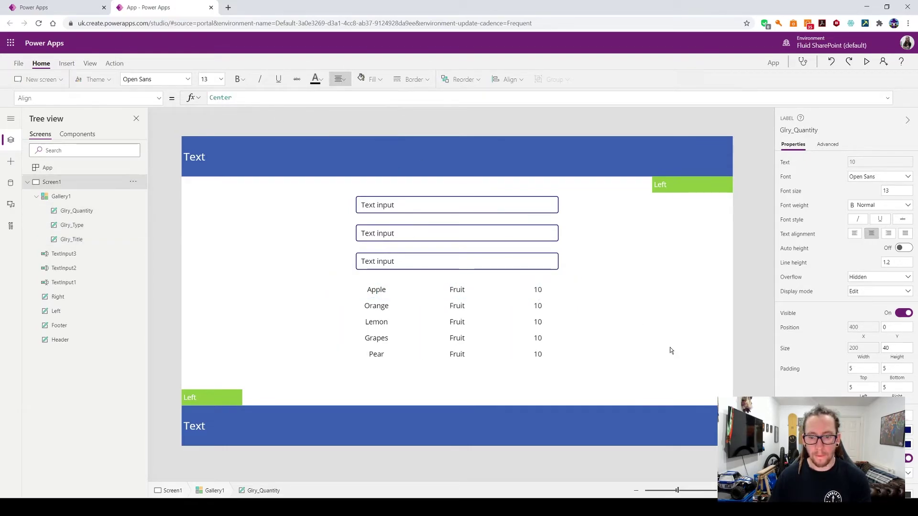
# - Set the width of Gallery1 to 400
pyautogui.click(470, 380)
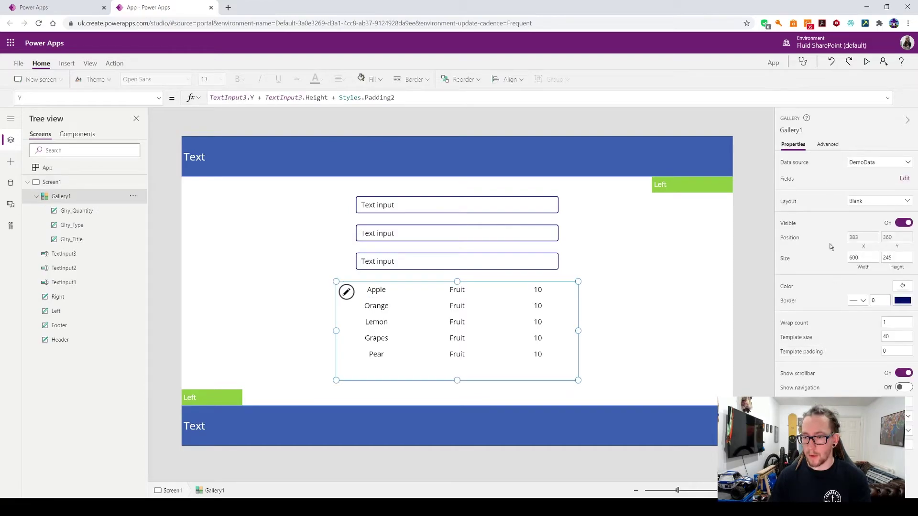
pyautogui.click(863, 256)
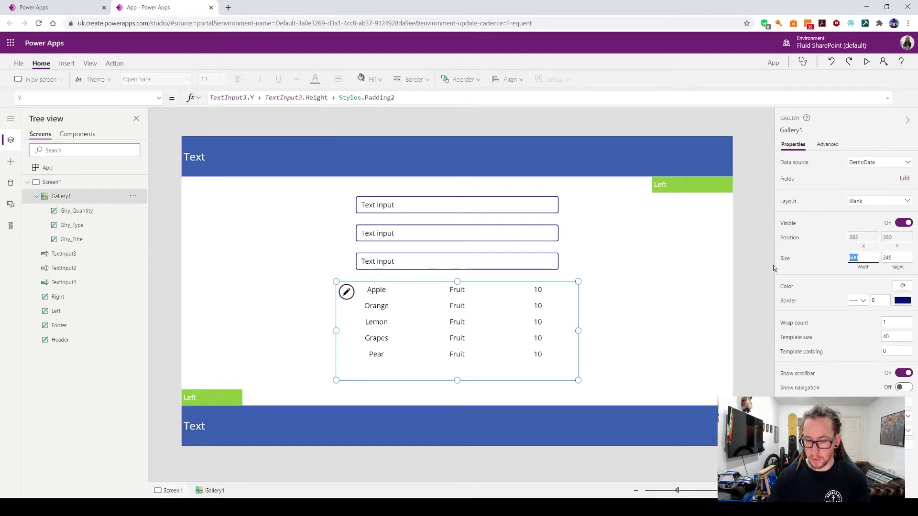
pyautogui.write('400')
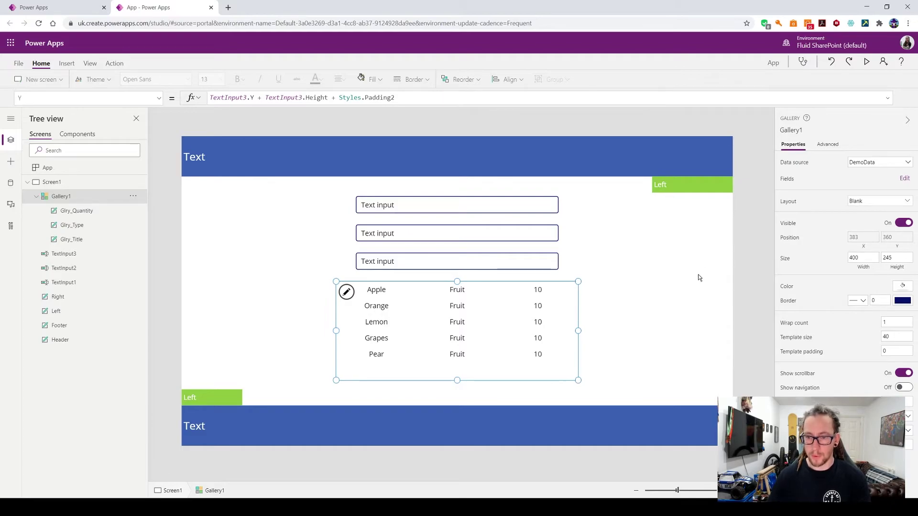
pyautogui.click(698, 277)
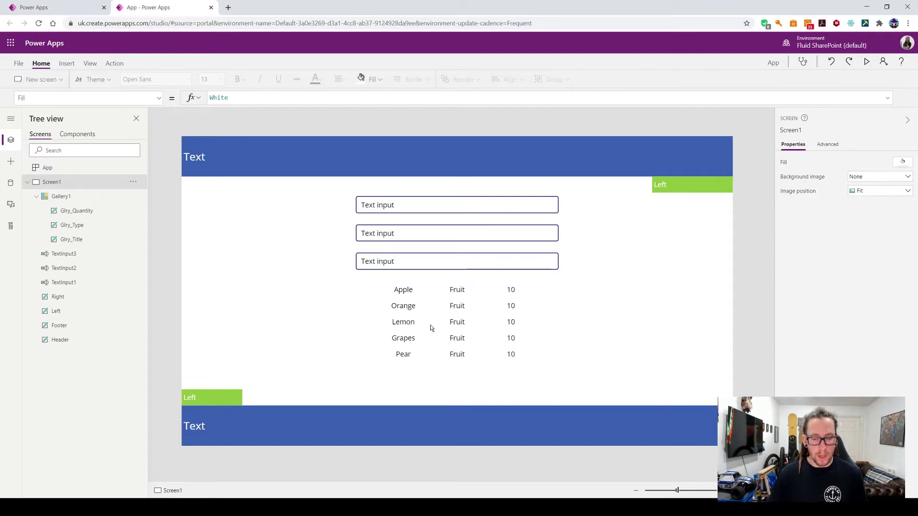
# - Compare the Glry_Title and Glry_Quantity column widths in the gallery's first row
pyautogui.click(409, 293)
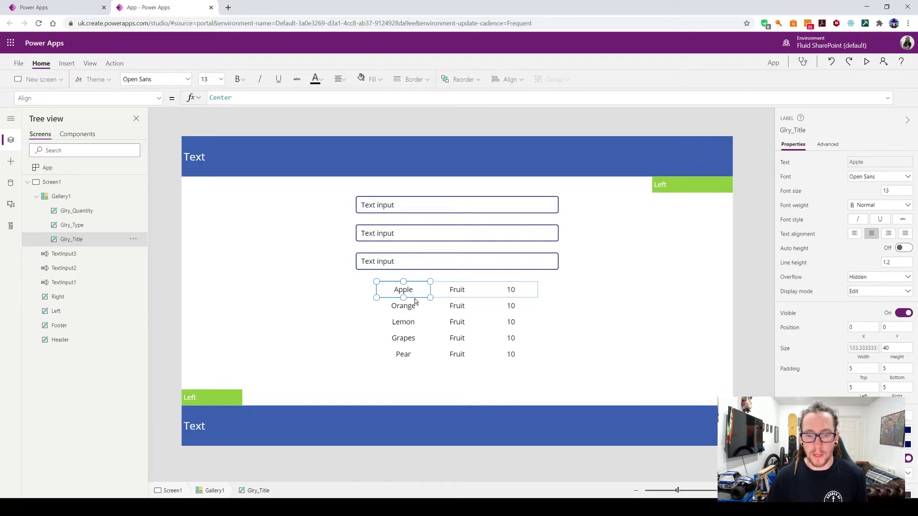
pyautogui.click(511, 290)
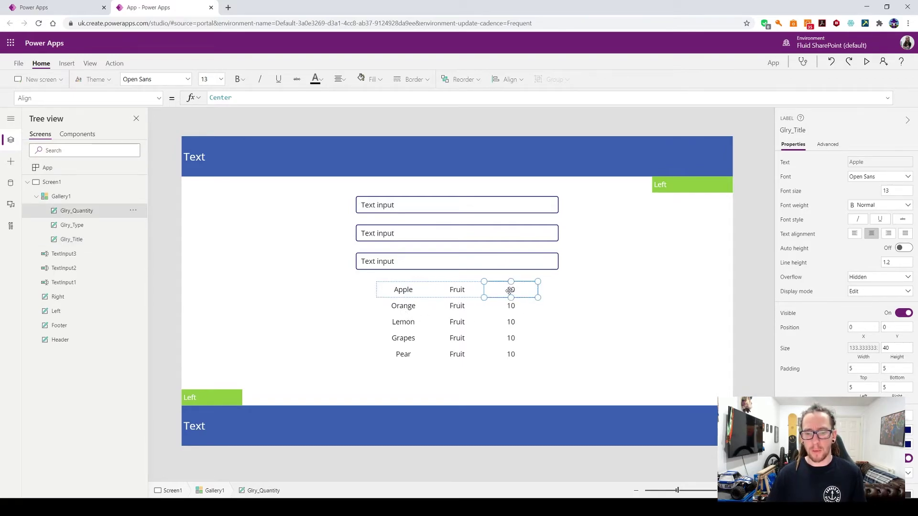
pyautogui.click(397, 292)
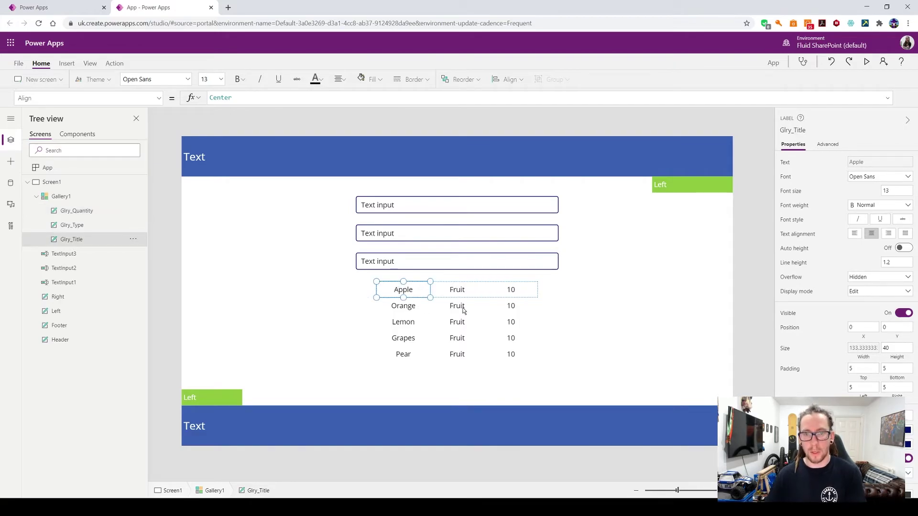
pyautogui.click(512, 290)
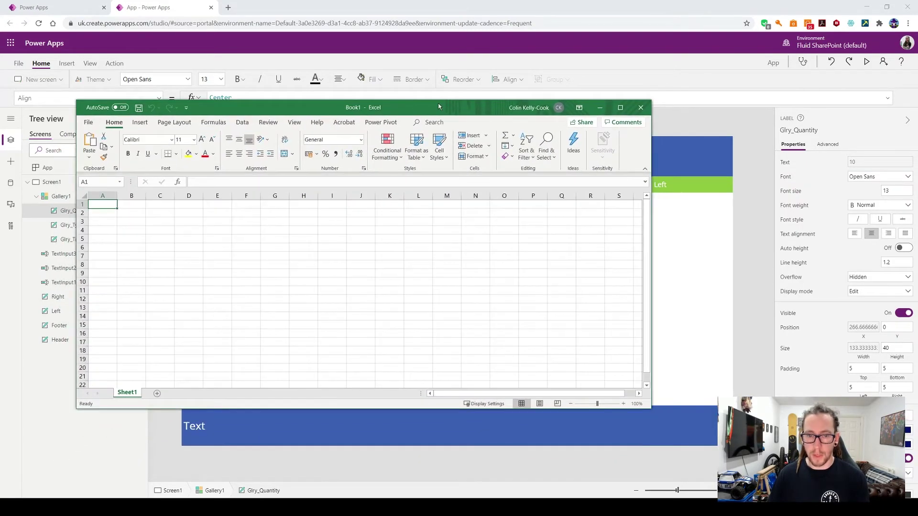
# - Switch to the blank Excel workbook in full view and apply all borders to cells I11:L11
pyautogui.doubleClick(415, 106)
pyautogui.click(122, 170)
pyautogui.moveTo(223, 172); pyautogui.dragTo(454, 178)
pyautogui.click(427, 216)
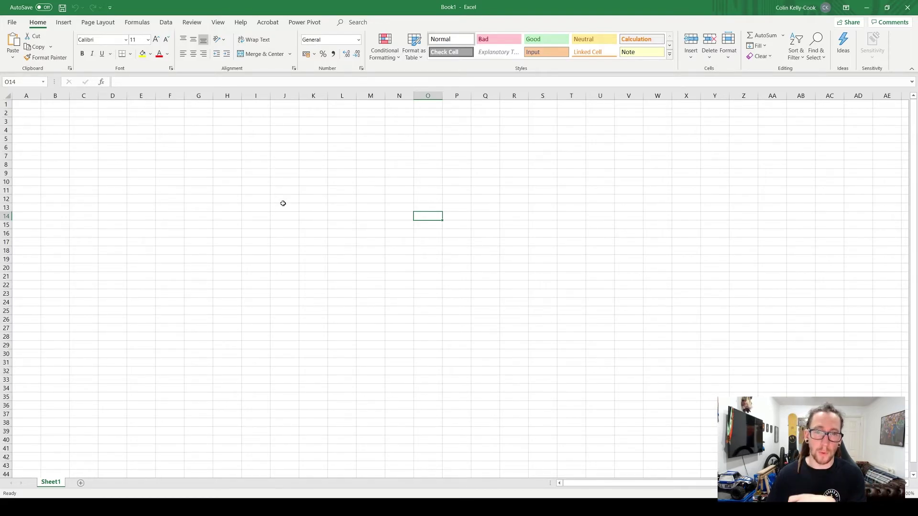
pyautogui.click(254, 191)
pyautogui.moveTo(253, 191); pyautogui.dragTo(351, 190)
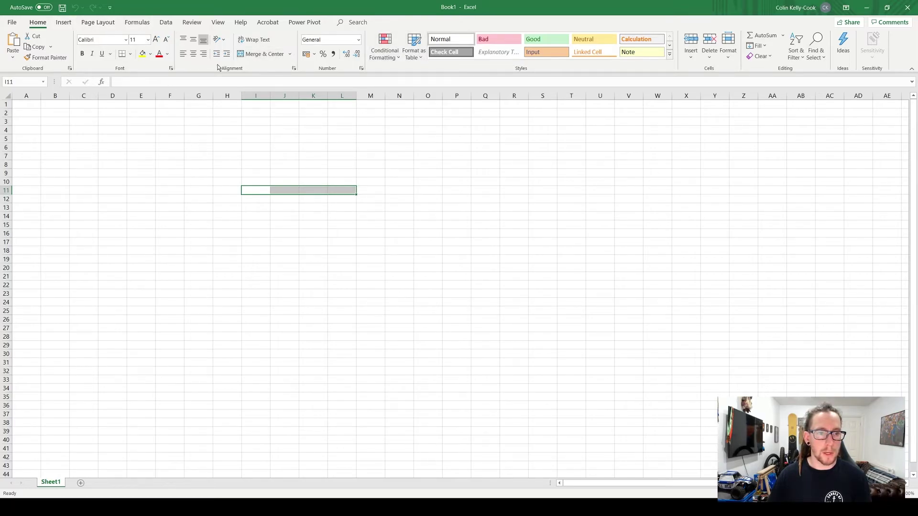
pyautogui.click(130, 54)
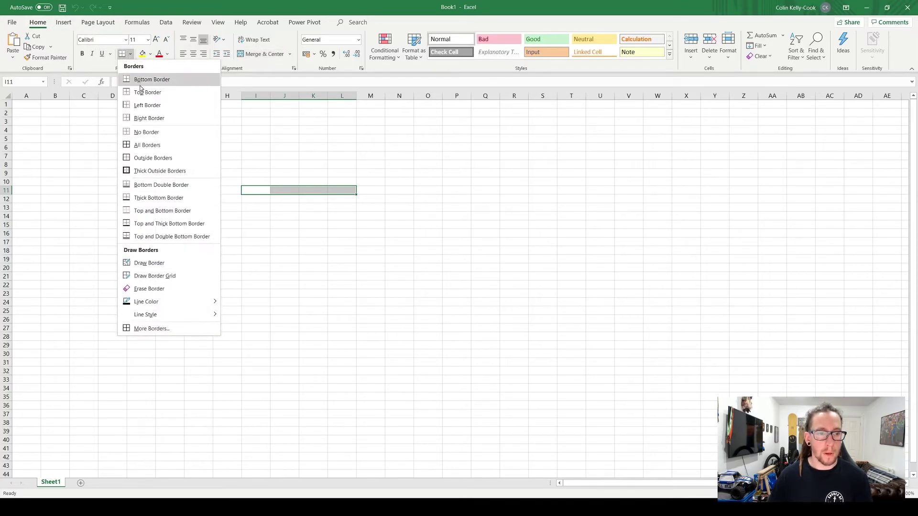
pyautogui.click(154, 145)
pyautogui.click(398, 267)
# - Count across the bordered cells in row 11 and extend the borders to cell M11
pyautogui.click(262, 190)
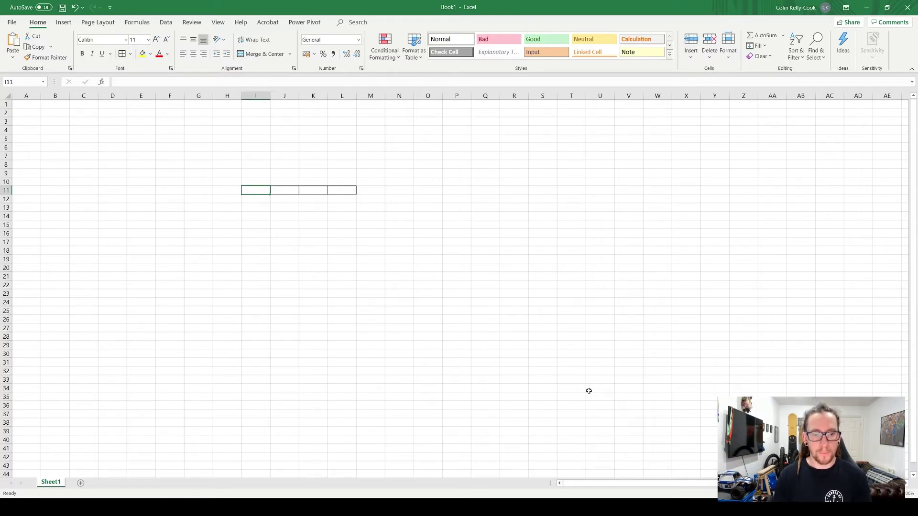
pyautogui.press('Right')
pyautogui.press('Right')
pyautogui.press('Left')
pyautogui.press('Left')
pyautogui.press('Right')
pyautogui.press('Right')
pyautogui.press('Right')
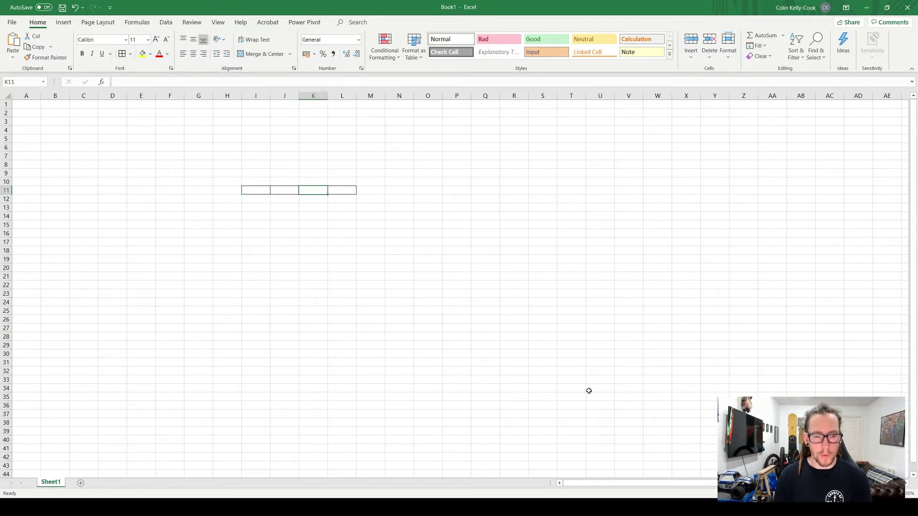
pyautogui.press('Left')
pyautogui.press('Left')
pyautogui.press('Left')
pyautogui.press('Right')
pyautogui.press('Right')
pyautogui.press('Right')
pyautogui.press('Right')
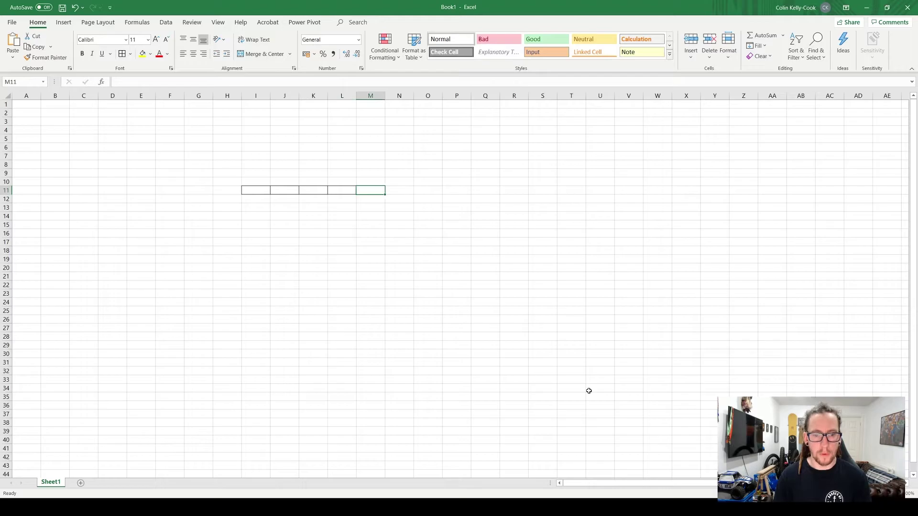
pyautogui.click(509, 293)
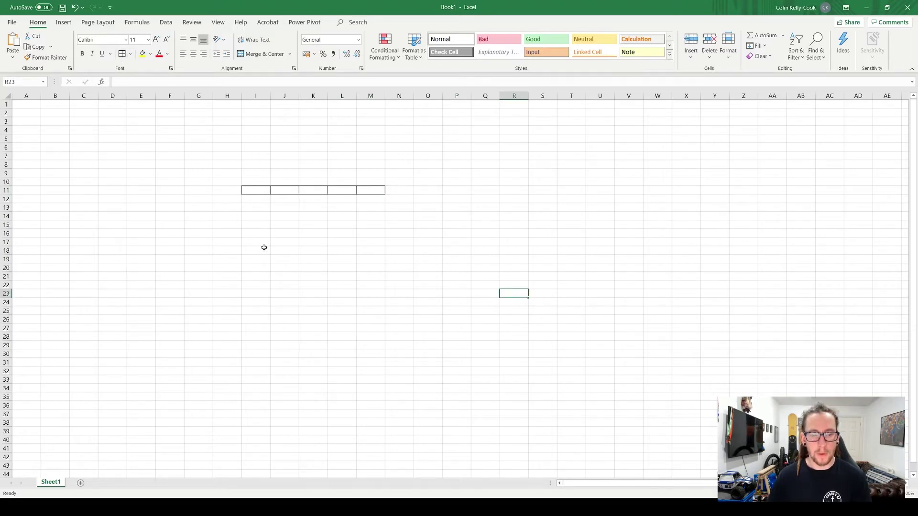
# - Merge and centre cells I11:J11 and cells K11:L11, leaving M11 as a single cell
pyautogui.moveTo(260, 191); pyautogui.dragTo(278, 191)
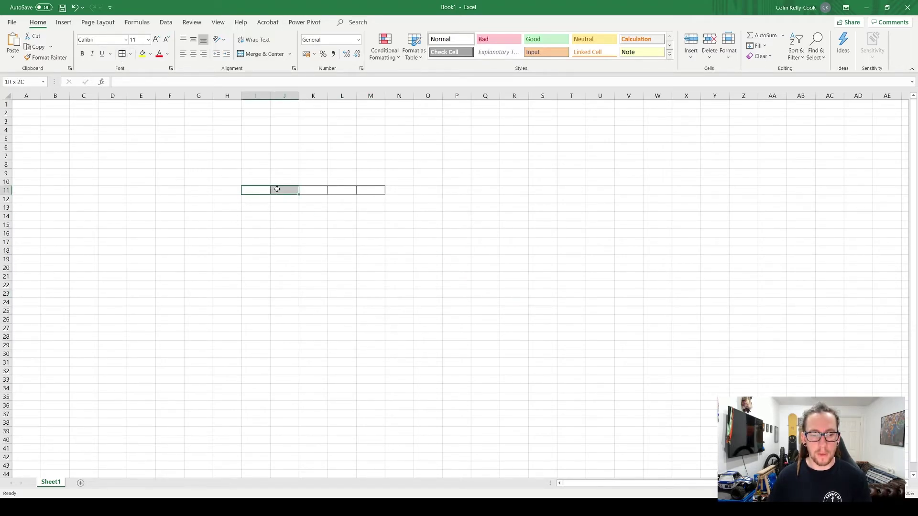
pyautogui.click(258, 55)
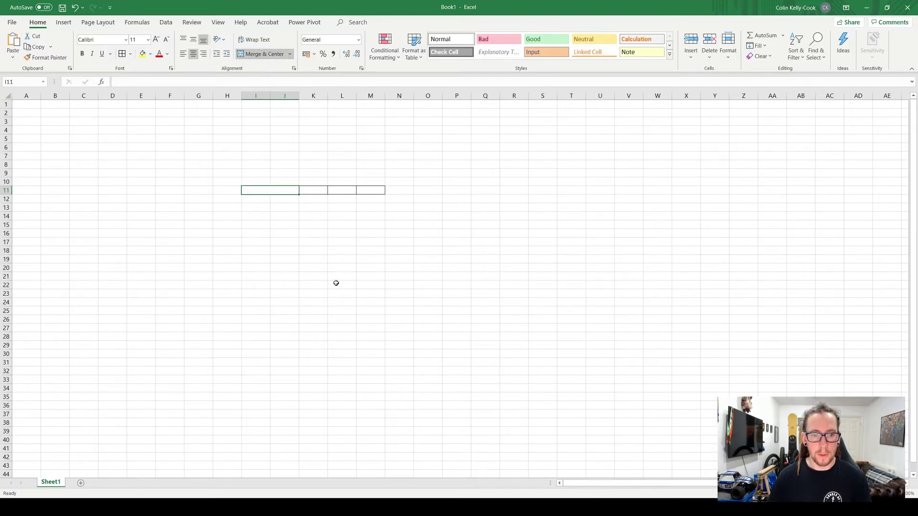
pyautogui.moveTo(317, 192); pyautogui.dragTo(339, 190)
pyautogui.click(258, 54)
pyautogui.click(354, 222)
pyautogui.click(370, 191)
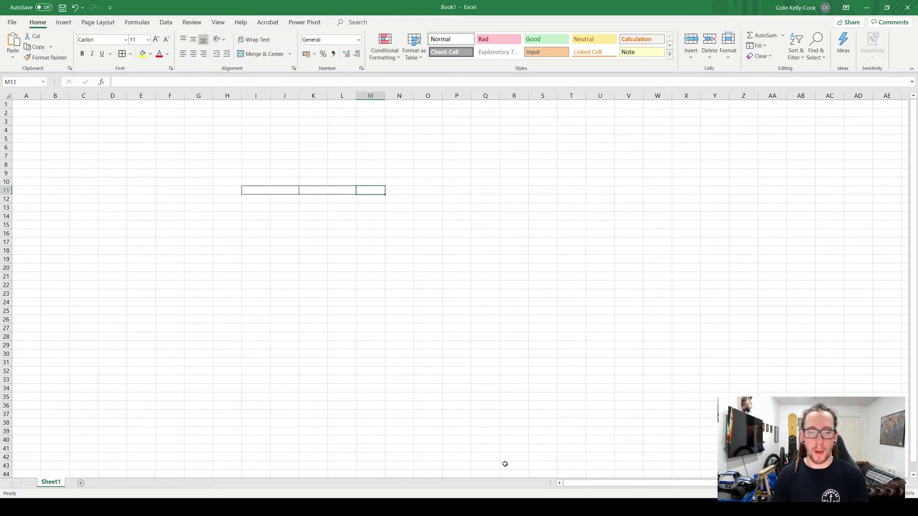
# - Count the columns in row 10 above the bordered cells and enter 1 in I10
pyautogui.press('Up')
pyautogui.press('Left')
pyautogui.press('Left')
pyautogui.press('Left')
pyautogui.press('Left')
pyautogui.press('Right')
pyautogui.press('Right')
pyautogui.press('Right')
pyautogui.press('Left')
pyautogui.press('Left')
pyautogui.press('Left')
pyautogui.write('1')
pyautogui.press('Return')
pyautogui.write('2')
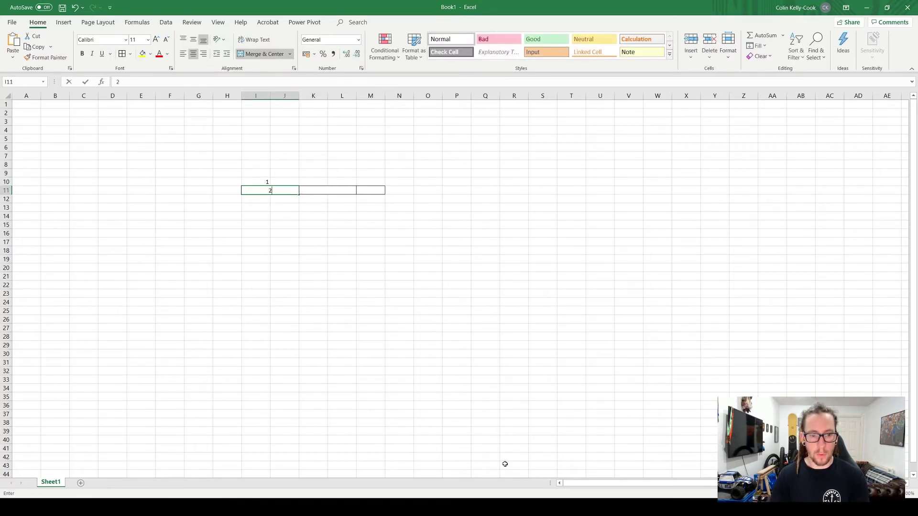
pyautogui.press('Return')
pyautogui.hotkey('ctrl', 'z')
# - Number the remaining columns by entering 2, 3, 4 and 5 in cells J10 to M10
pyautogui.press('Up')
pyautogui.press('Right')
pyautogui.write('2')
pyautogui.press('Tab')
pyautogui.write('3')
pyautogui.press('Tab')
pyautogui.write('4')
pyautogui.press('Tab')
pyautogui.write('5')
pyautogui.press('Return')
# - Compare the five numbered cells in row 10 with the merged cells beneath them
pyautogui.press('Left')
pyautogui.press('Right')
pyautogui.press('Up')
pyautogui.press('Left')
pyautogui.press('Right')
pyautogui.press('Right')
pyautogui.press('Left')
pyautogui.press('Right')
pyautogui.press('Right')
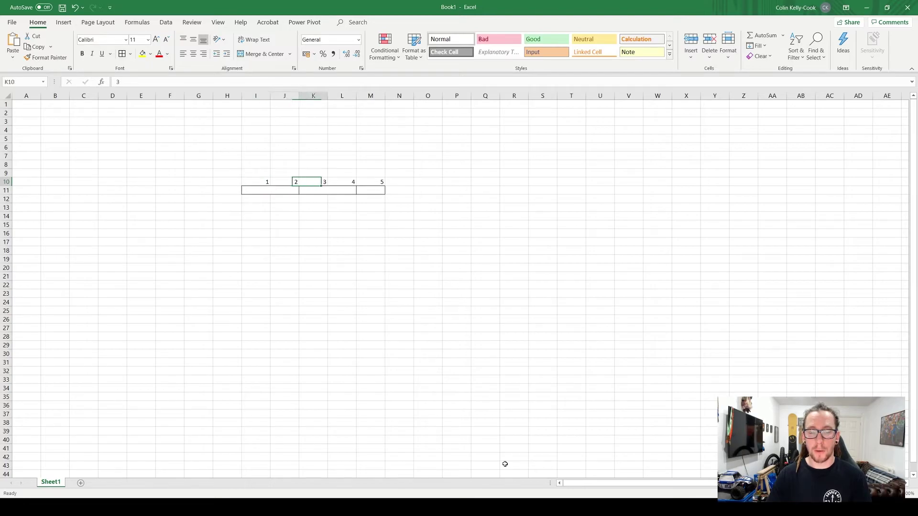
pyautogui.press('Right')
pyautogui.press('Right')
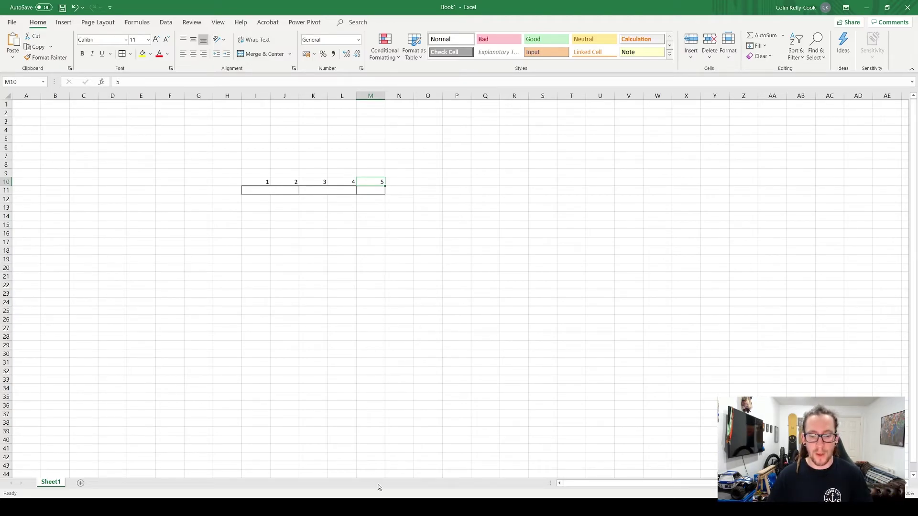
# - Switch back to Power Apps and set the Width formula of Glry_Title to (Parent.TemplateWidth / 5)
pyautogui.click(866, 7)
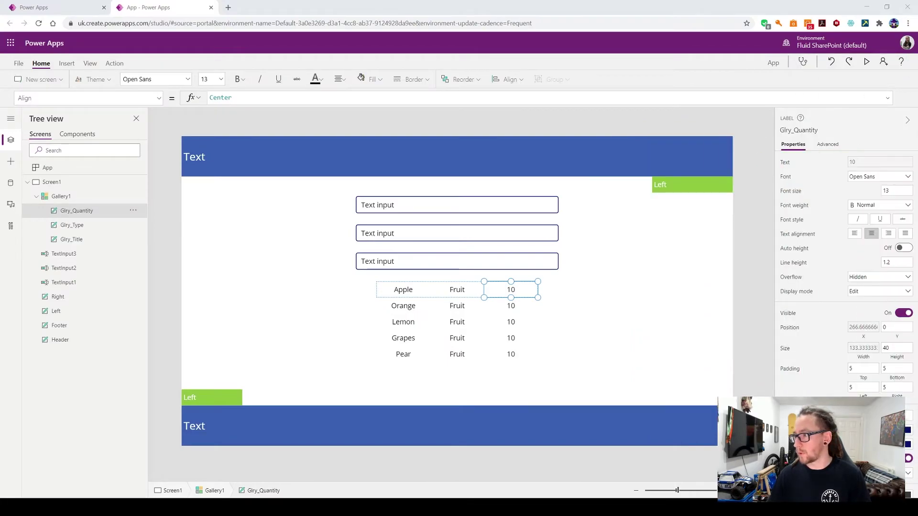
pyautogui.click(407, 288)
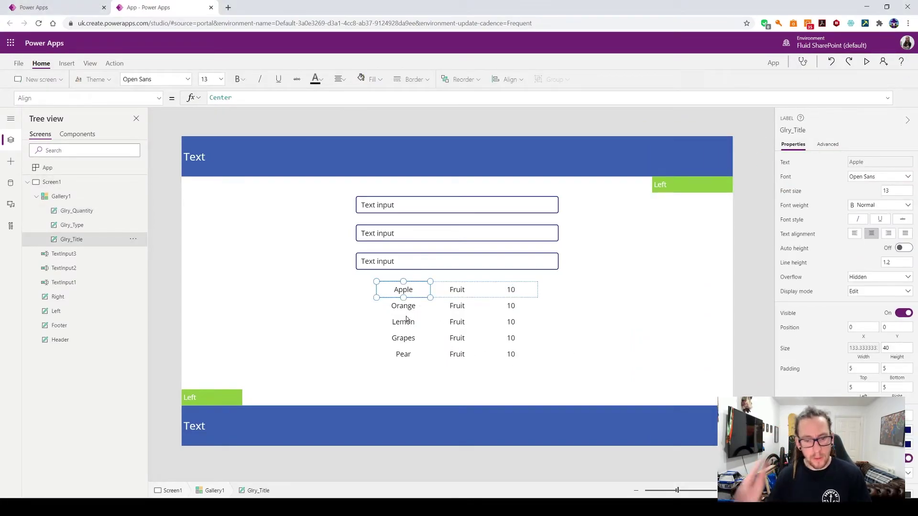
pyautogui.click(158, 98)
pyautogui.scroll(-10, 67, 239)
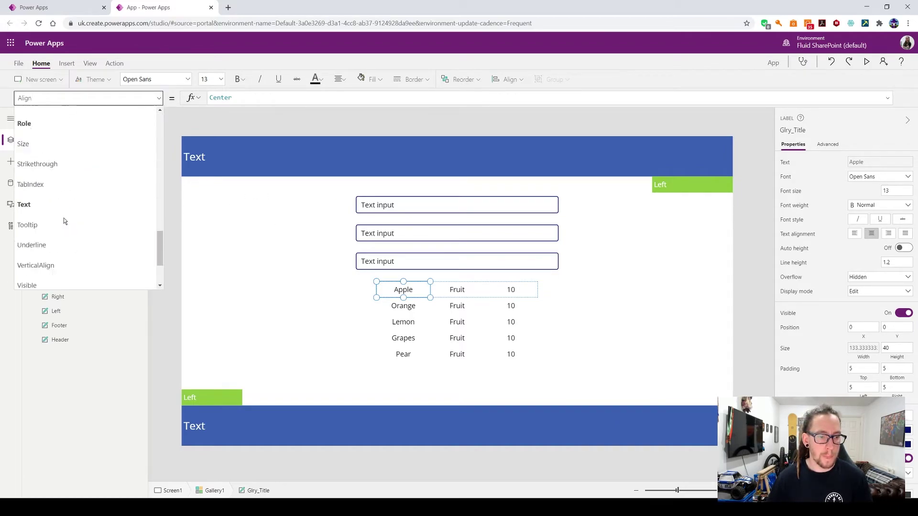
pyautogui.click(55, 221)
pyautogui.click(314, 98)
pyautogui.doubleClick(296, 98)
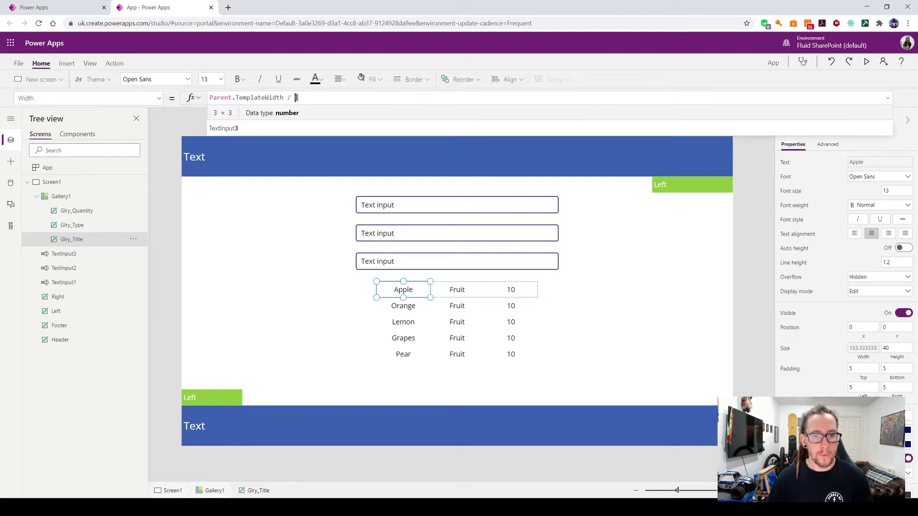
pyautogui.write('5')
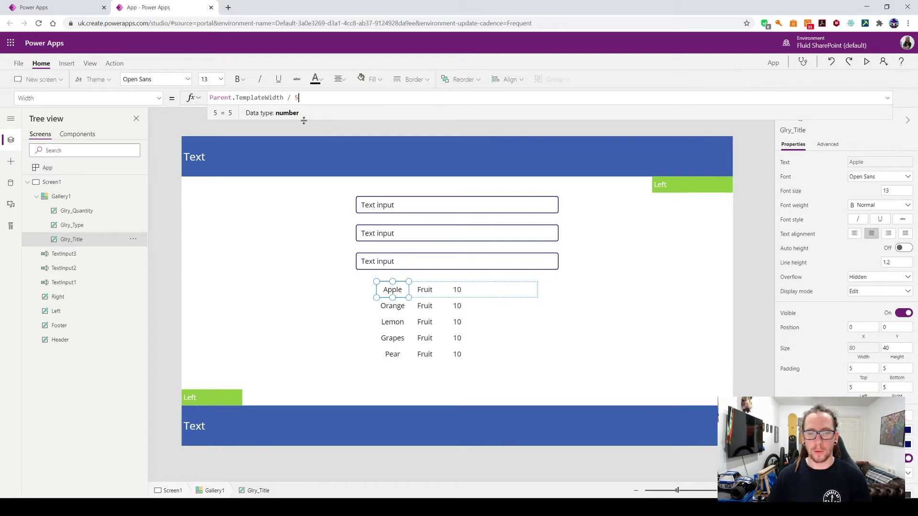
pyautogui.write(')')
pyautogui.press('Left')
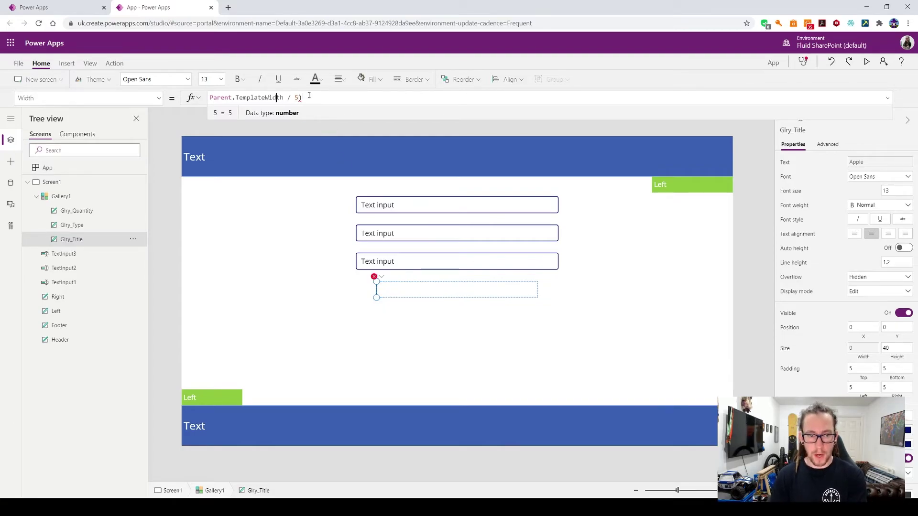
pyautogui.press('Home')
pyautogui.write('(')
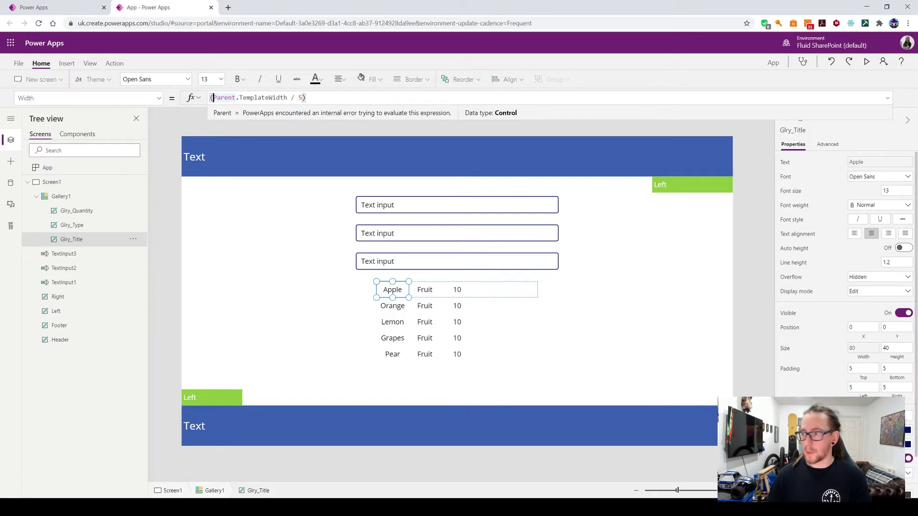
# - Consult the five-part layout in Excel and extend Glry_Title's Width formula to (Parent.TemplateWidth / 5) * 2
pyautogui.moveTo(917, 152); pyautogui.dragTo(325, 81)
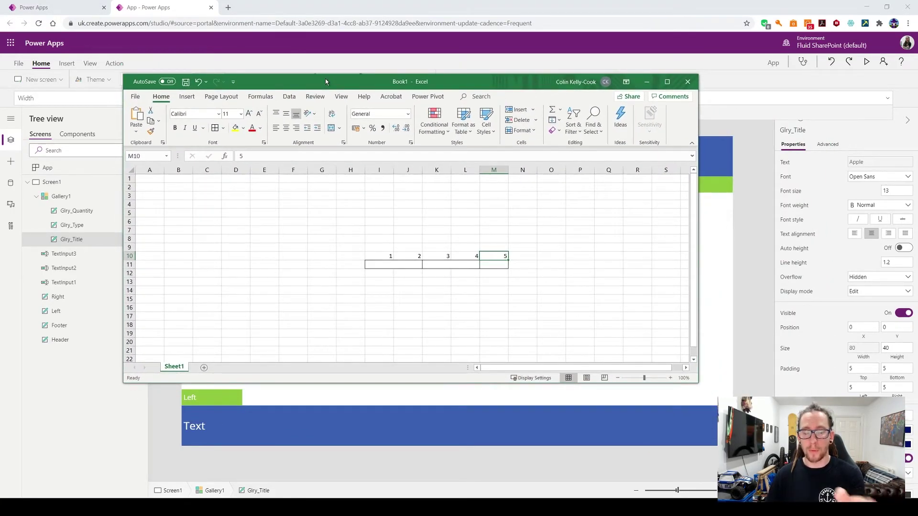
pyautogui.moveTo(326, 80); pyautogui.dragTo(917, 129)
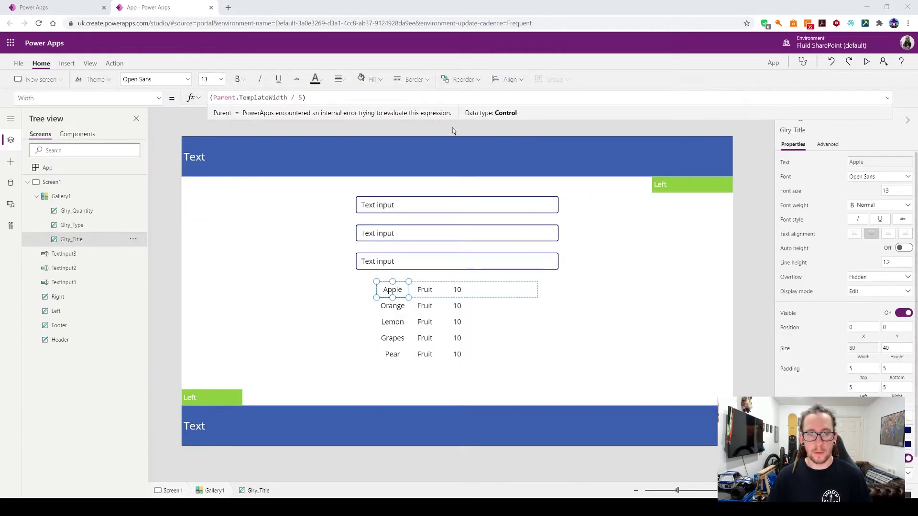
pyautogui.click(366, 96)
pyautogui.write('* 2')
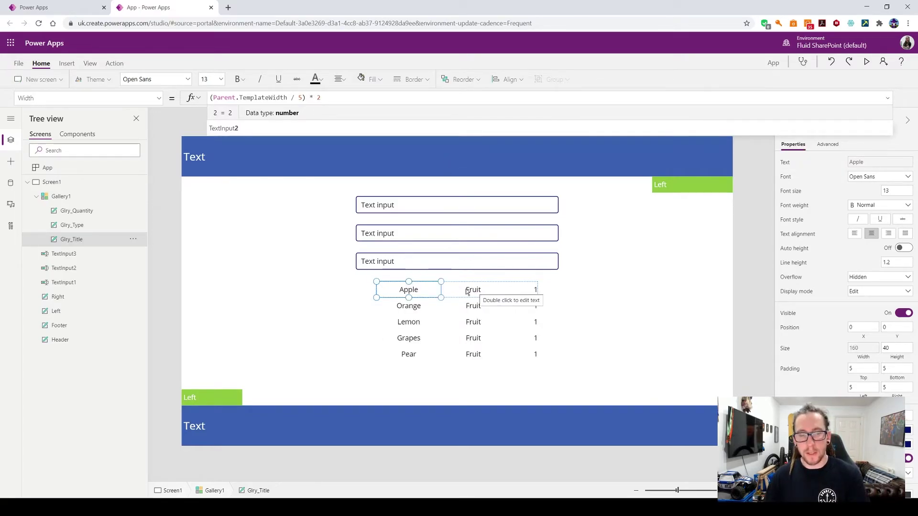
pyautogui.click(467, 292)
pyautogui.click(425, 289)
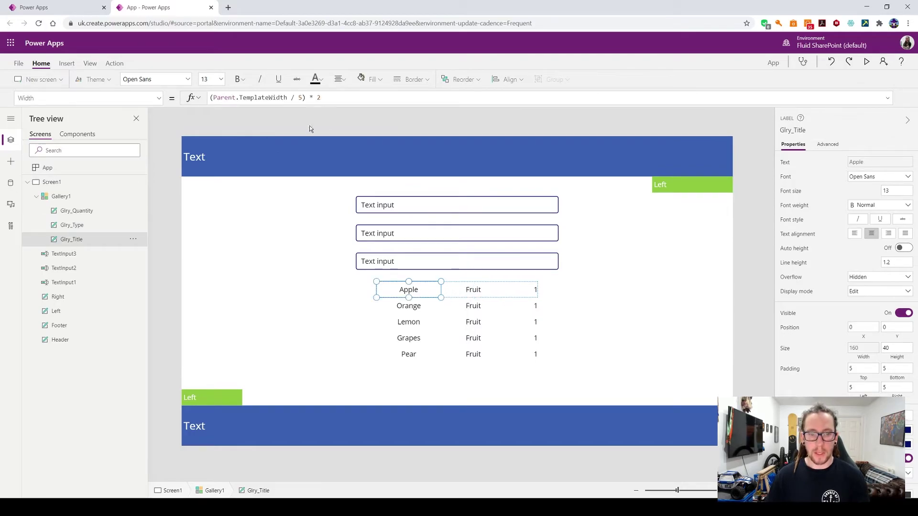
# - Copy the Width formula (Parent.TemplateWidth / 5) * 2 from Glry_Title to Glry_Type, replacing its reference to the title label
pyautogui.tripleClick(332, 99)
pyautogui.hotkey('ctrl', 'c')
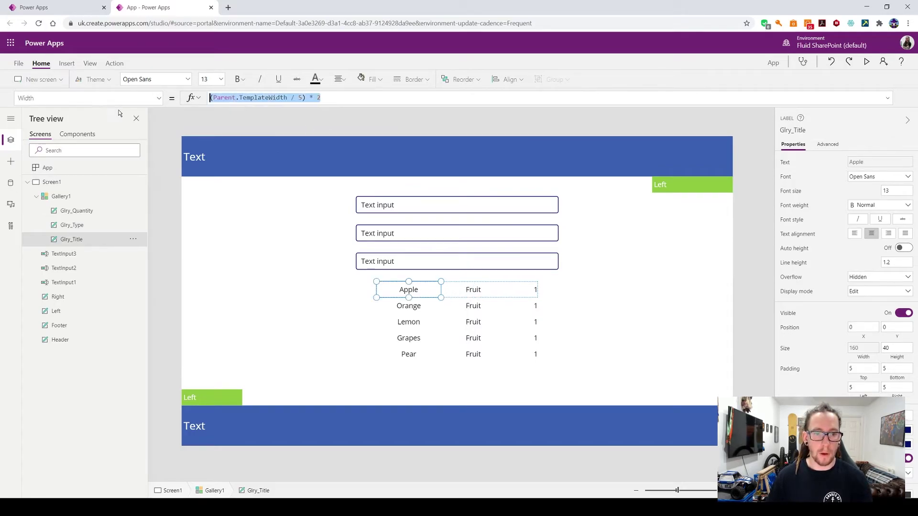
pyautogui.click(480, 292)
pyautogui.click(86, 98)
pyautogui.scroll(-10, 66, 192)
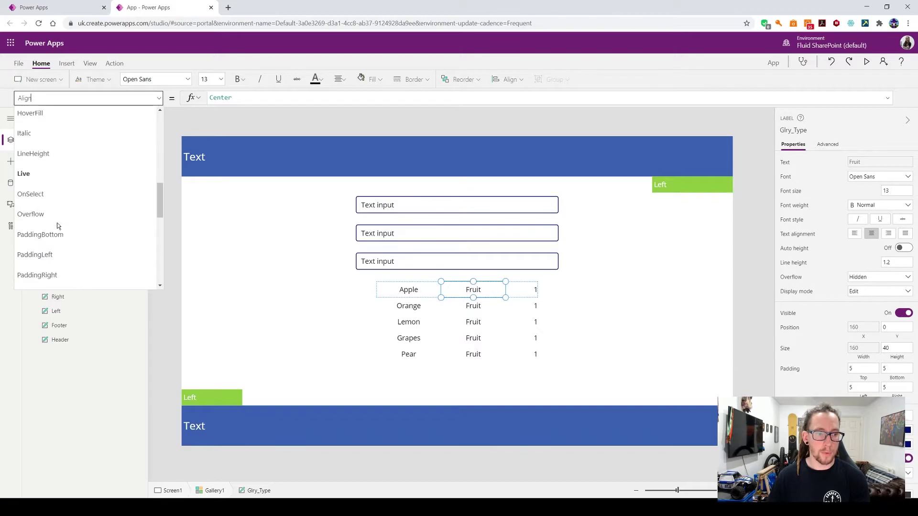
pyautogui.click(58, 219)
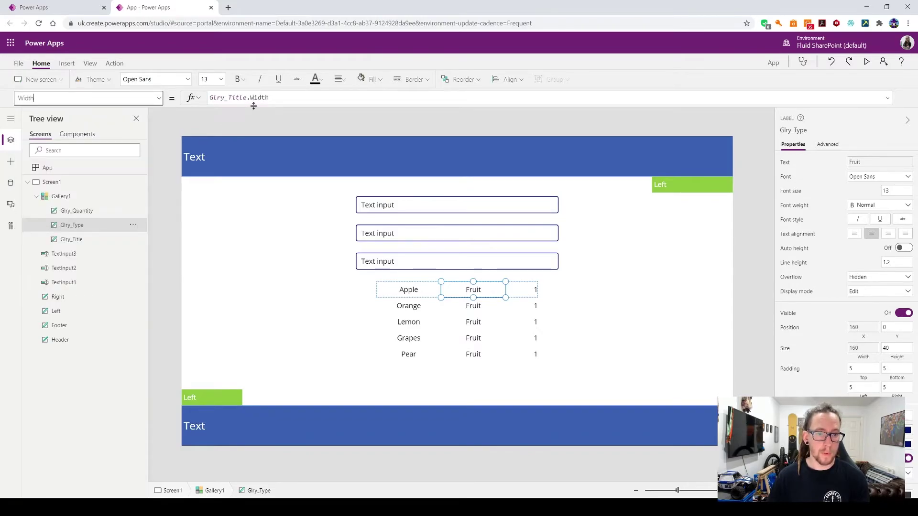
pyautogui.click(288, 99)
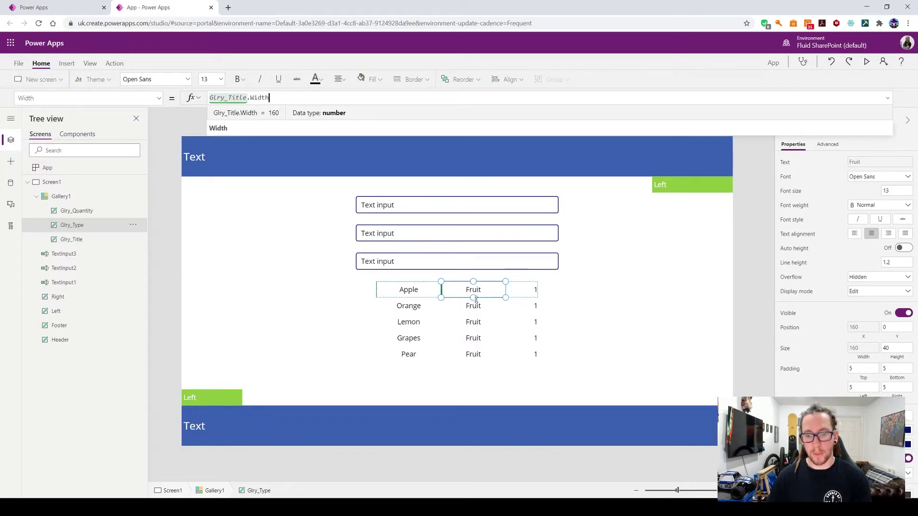
pyautogui.hotkey('ctrl', 'a')
pyautogui.hotkey('ctrl', 'v')
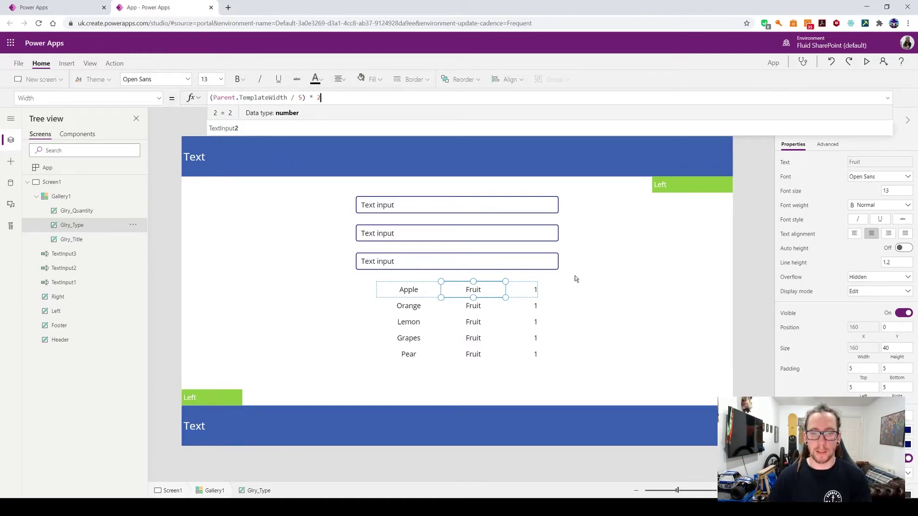
# - Replace Glry_Quantity's Width formula with (Parent.TemplateWidth / 5) * 1
pyautogui.click(534, 291)
pyautogui.click(159, 98)
pyautogui.scroll(-10, 96, 225)
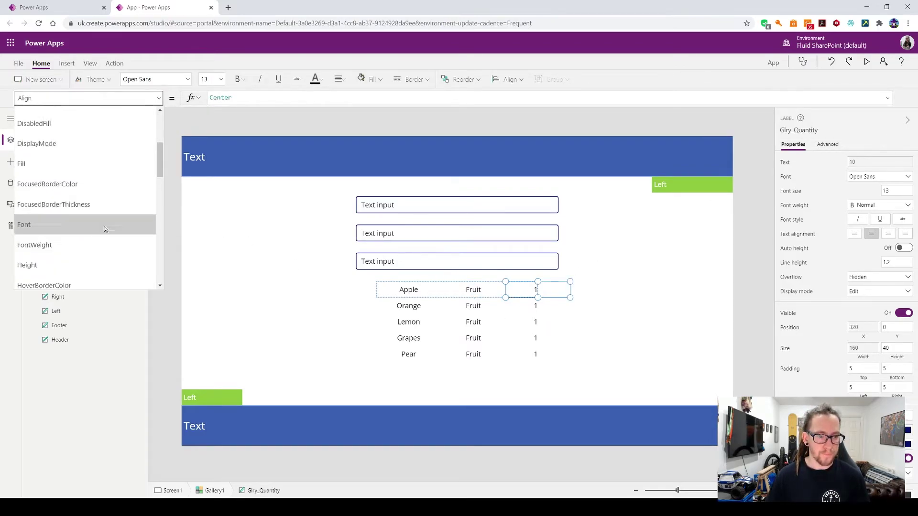
pyautogui.click(72, 219)
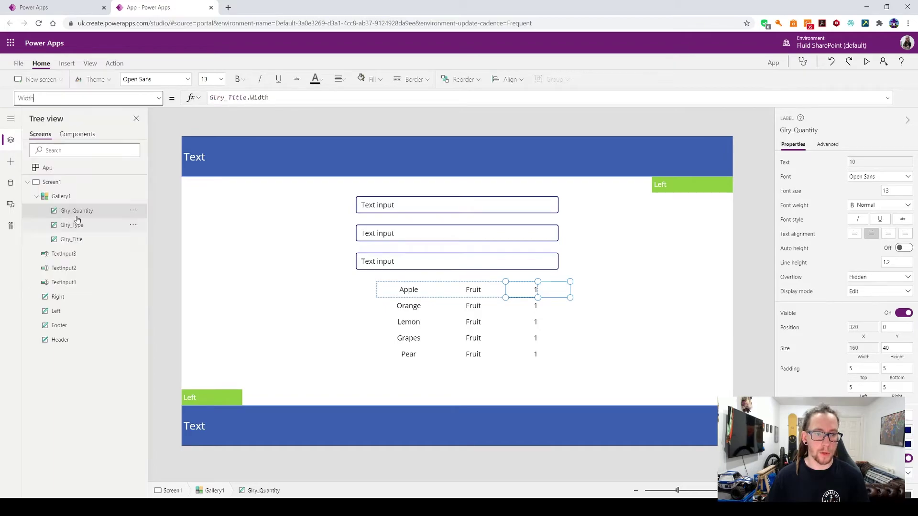
pyautogui.click(283, 96)
pyautogui.hotkey('ctrl', 'a')
pyautogui.write('(Parent.TemplateWidth / 5) * 2')
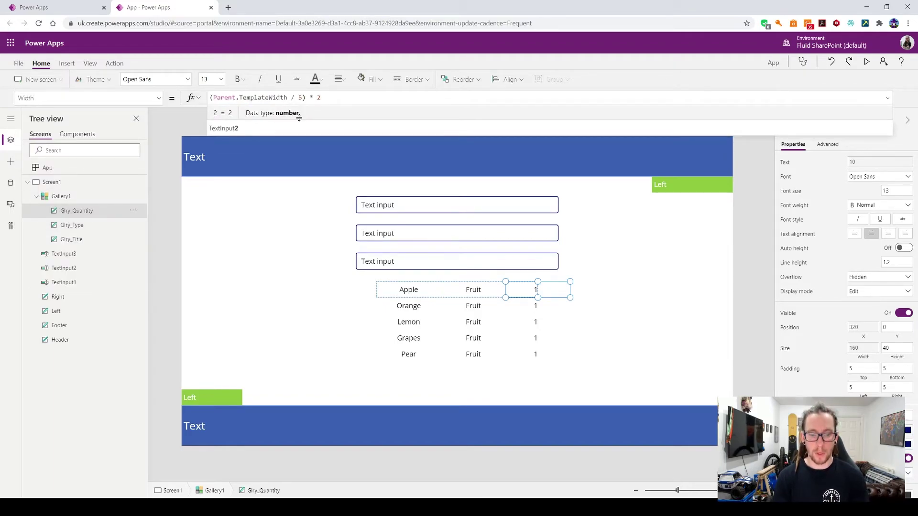
pyautogui.write('1')
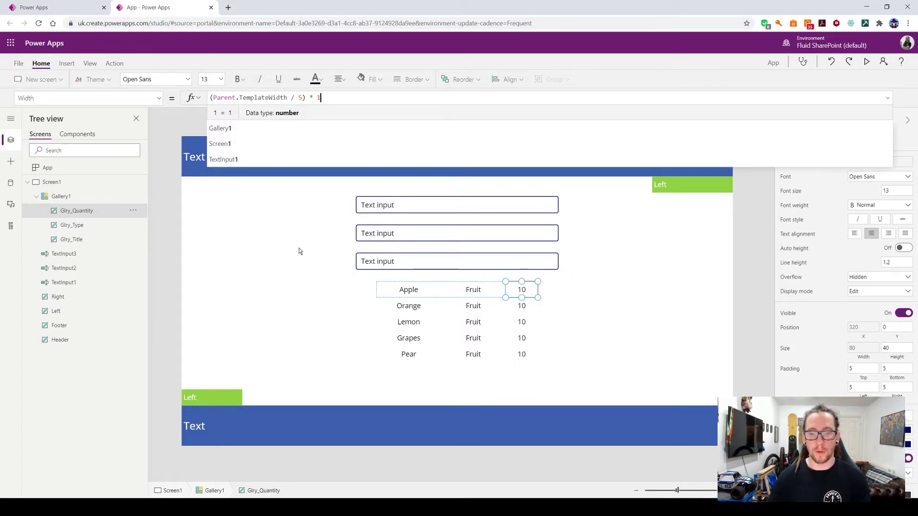
pyautogui.click(696, 262)
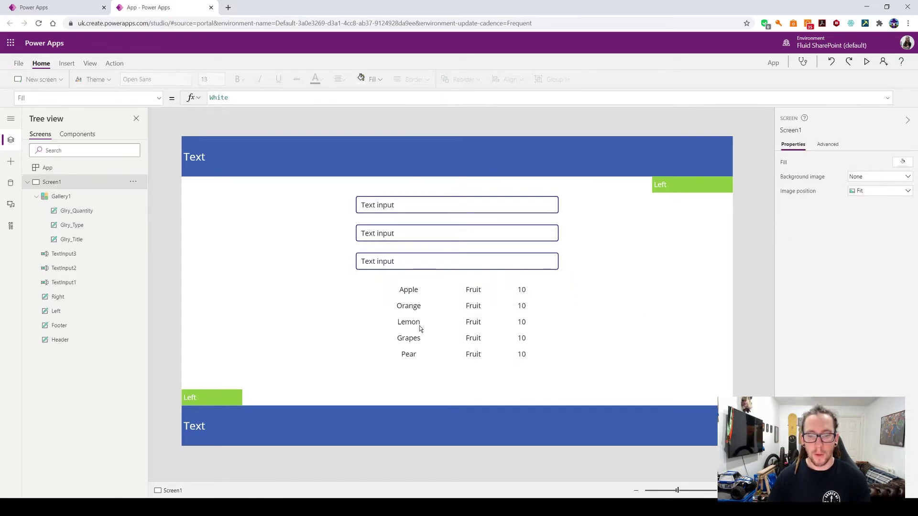
# - Review the Width formulas of the title, type and quantity labels in turn
pyautogui.click(415, 290)
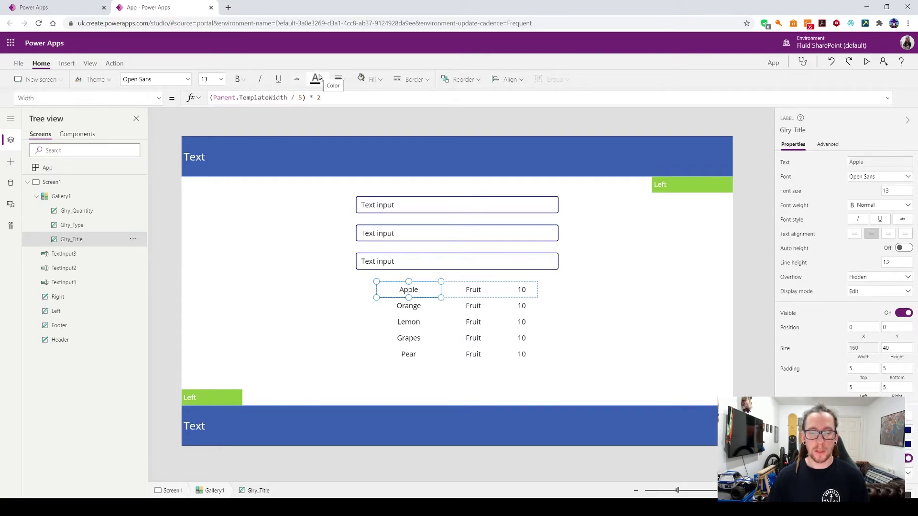
pyautogui.click(463, 288)
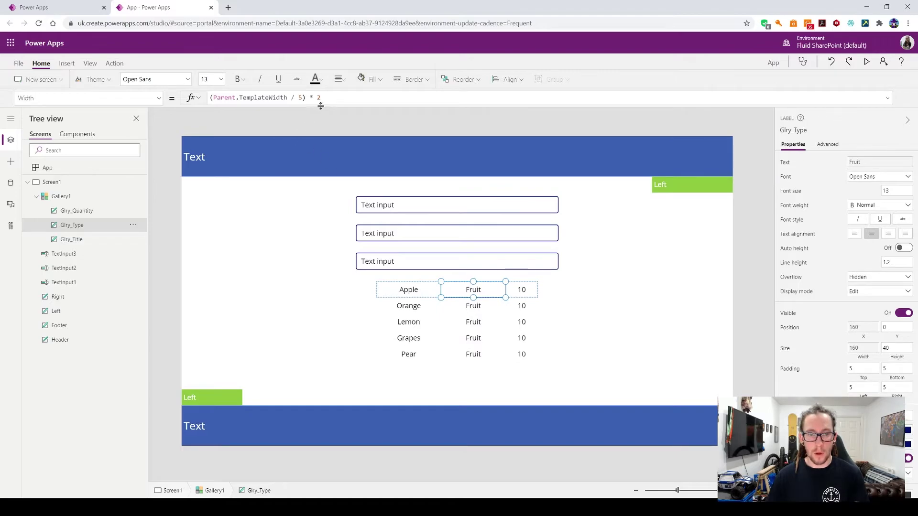
pyautogui.click(521, 290)
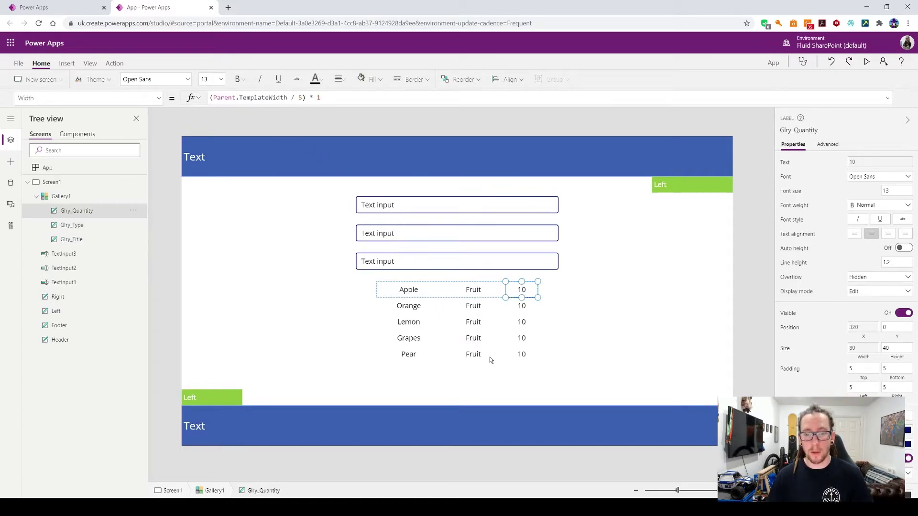
# - Set the width of Gallery1 to 600
pyautogui.click(544, 342)
pyautogui.click(398, 361)
pyautogui.moveTo(868, 258); pyautogui.dragTo(712, 264)
pyautogui.write('00')
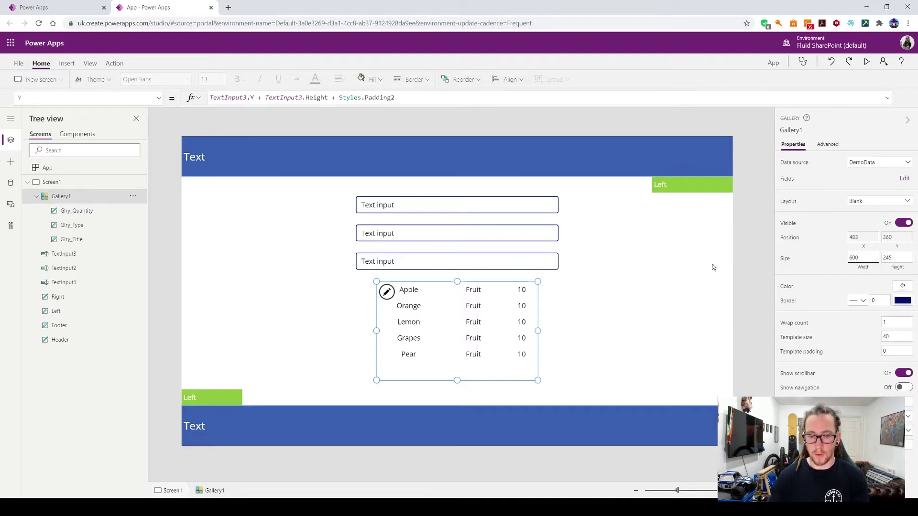
pyautogui.click(675, 260)
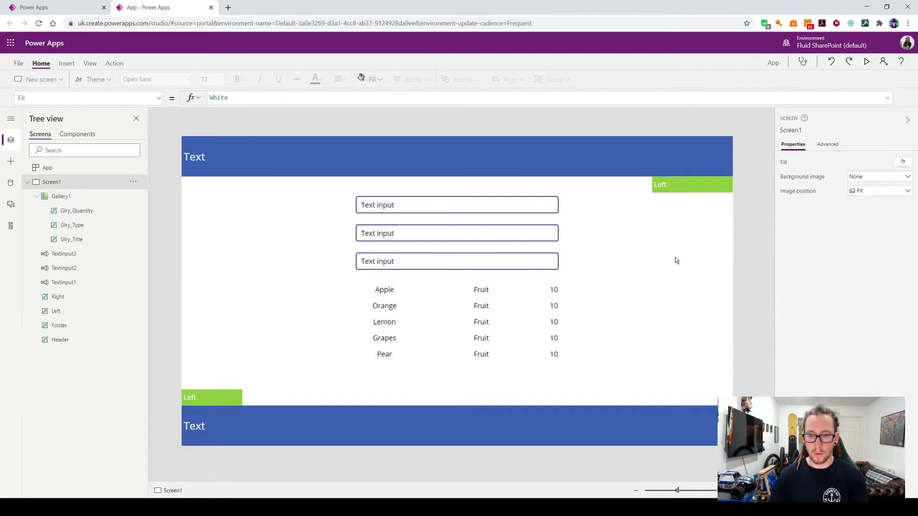
# - Inspect how the title, type and quantity labels share the widened gallery
pyautogui.click(402, 297)
pyautogui.click(507, 295)
pyautogui.click(552, 290)
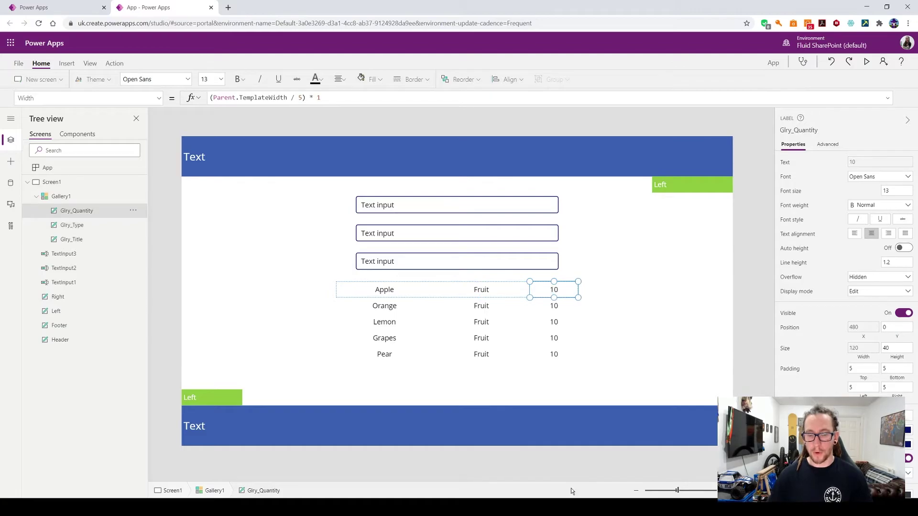
pyautogui.click(386, 290)
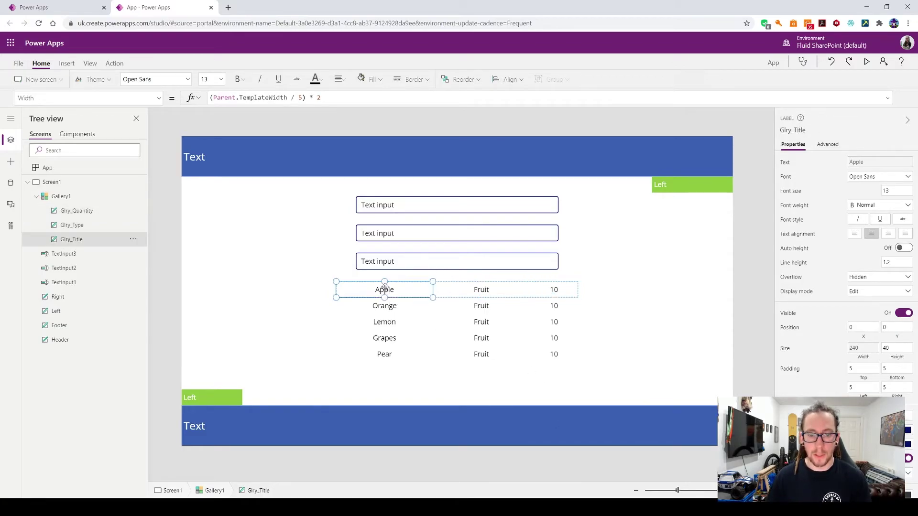
# - Change the divisor in the Width formulas of Glry_Type, Glry_Title and Glry_Quantity to 6
pyautogui.click(499, 295)
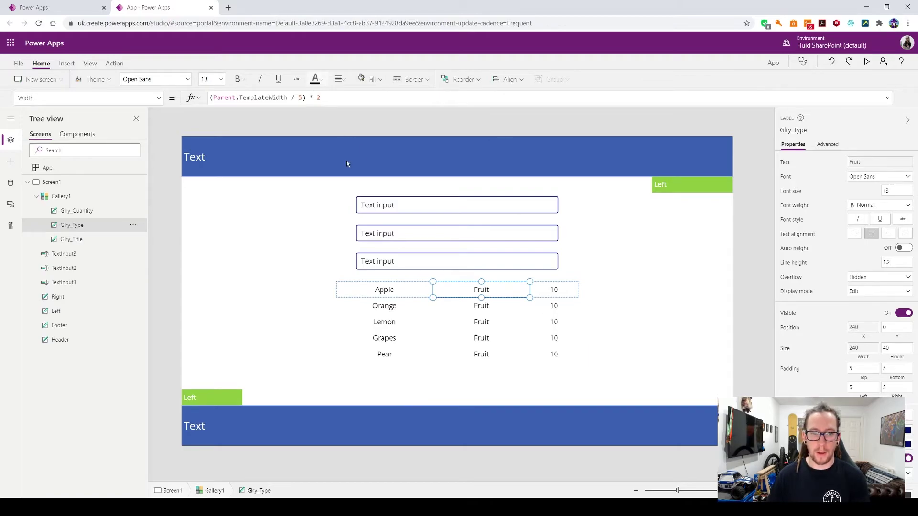
pyautogui.click(302, 97)
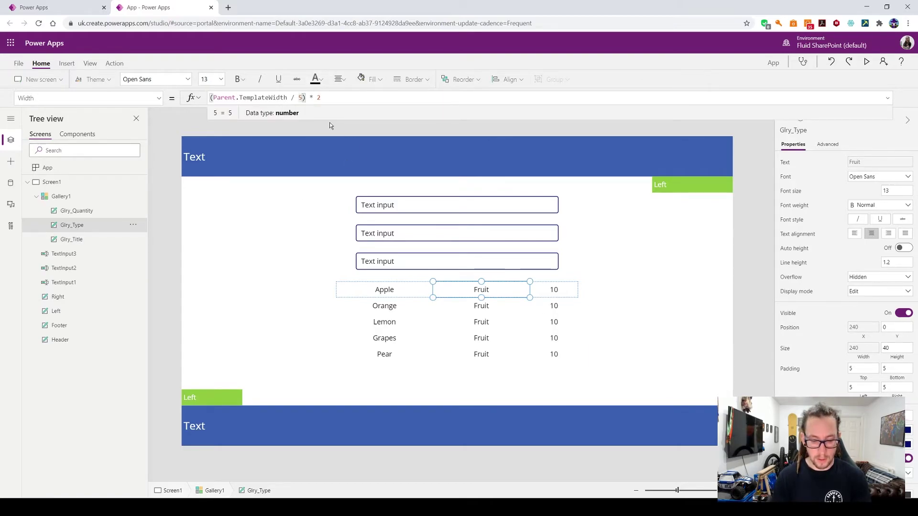
pyautogui.click(381, 288)
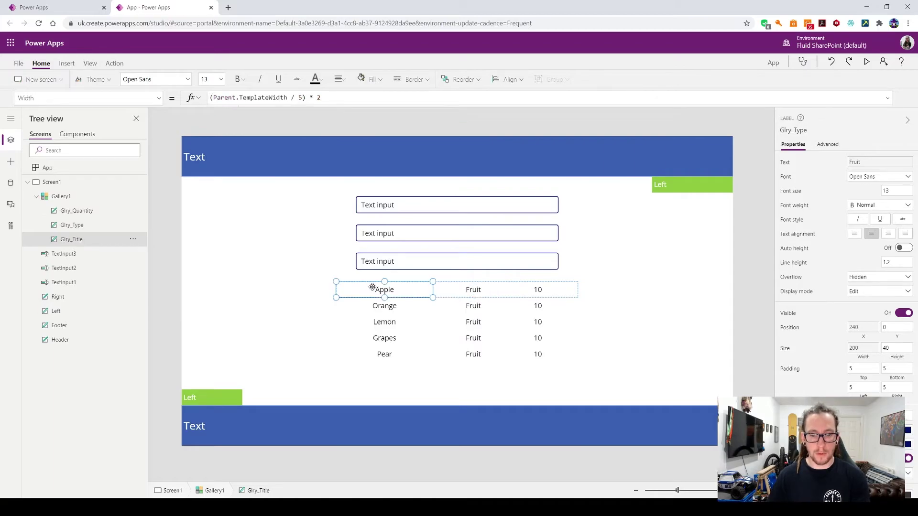
pyautogui.press('BackSpace')
pyautogui.write('6')
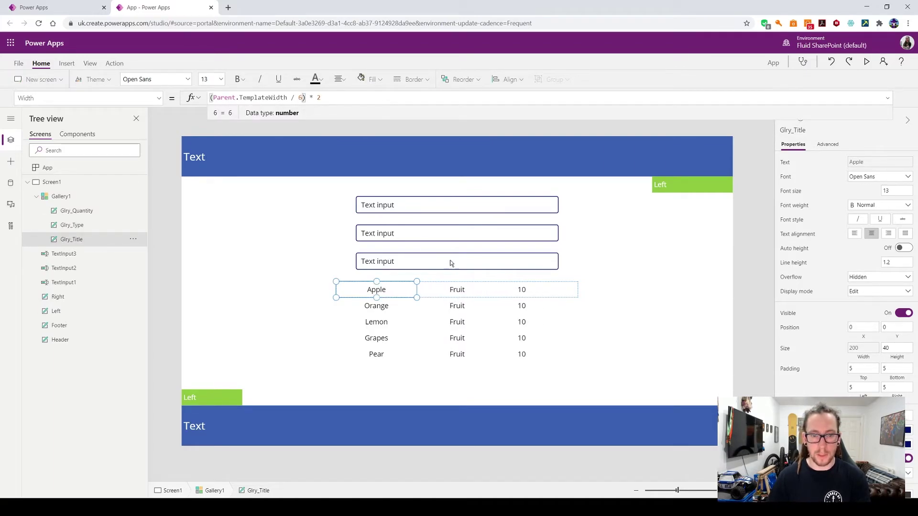
pyautogui.click(518, 288)
pyautogui.doubleClick(300, 98)
pyautogui.write('6')
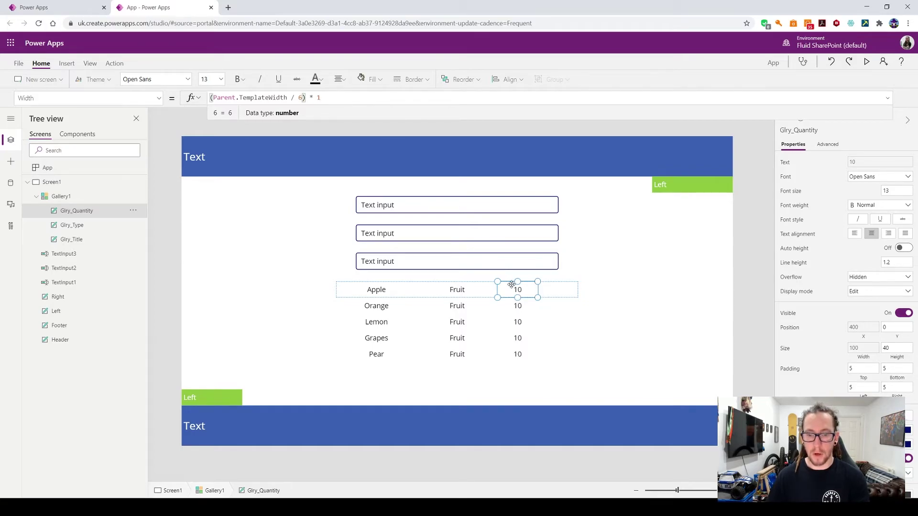
# - Set the multiplier in Glry_Title's Width formula to 3, giving (Parent.TemplateWidth / 6) * 3
pyautogui.click(395, 293)
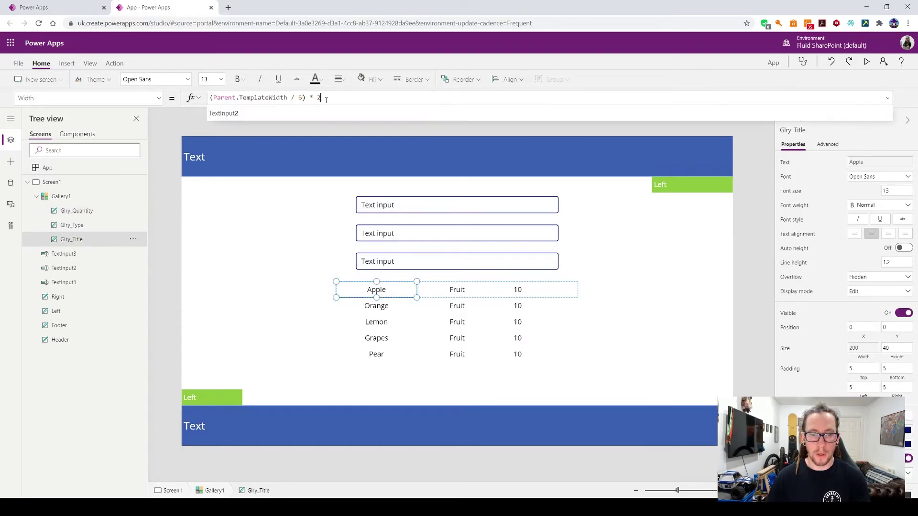
pyautogui.doubleClick(318, 98)
pyautogui.write('3')
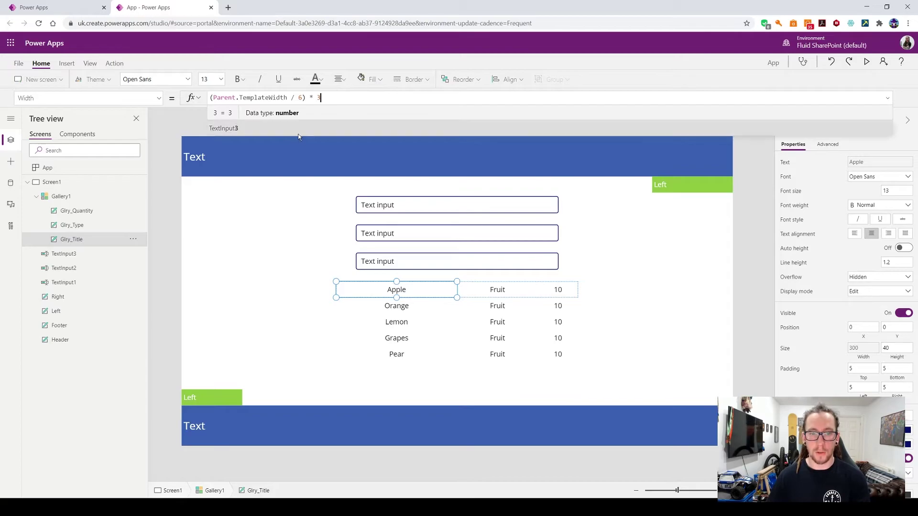
# - Check the Width formulas of Glry_Type and Glry_Quantity against the six-part layout
pyautogui.click(489, 290)
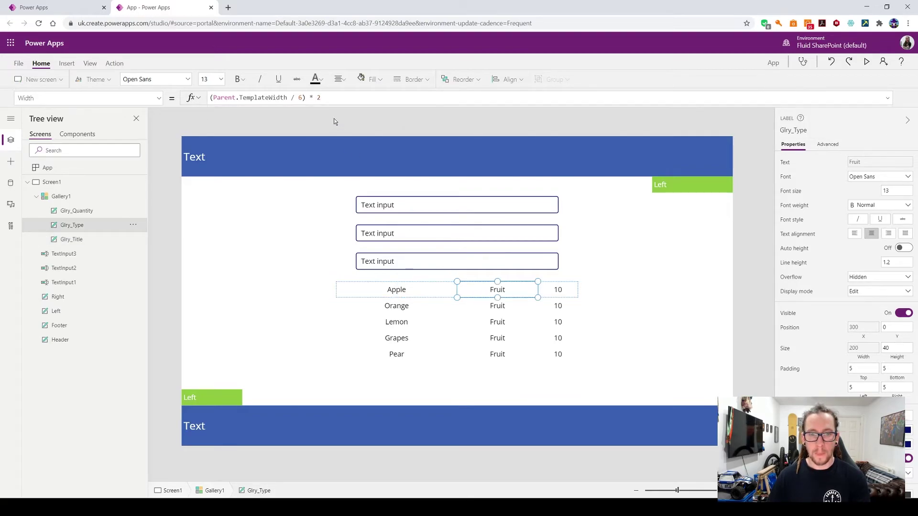
pyautogui.click(566, 295)
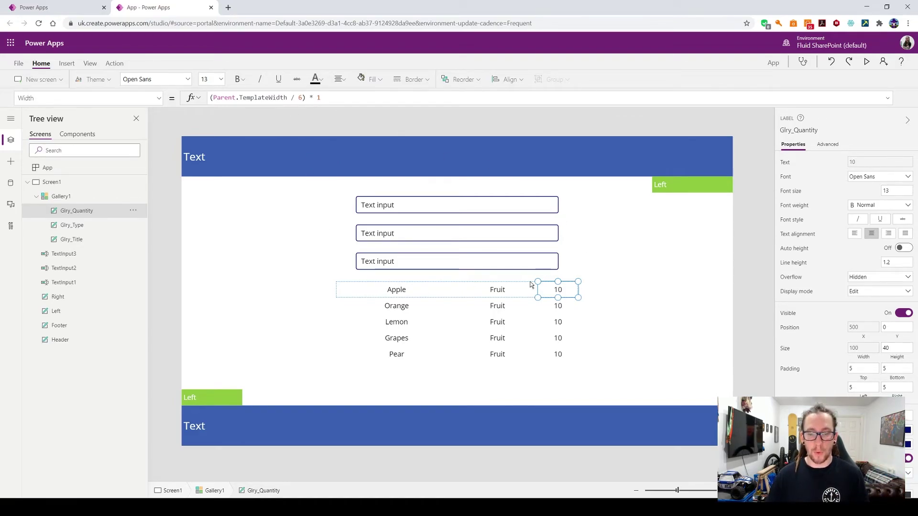
pyautogui.click(516, 292)
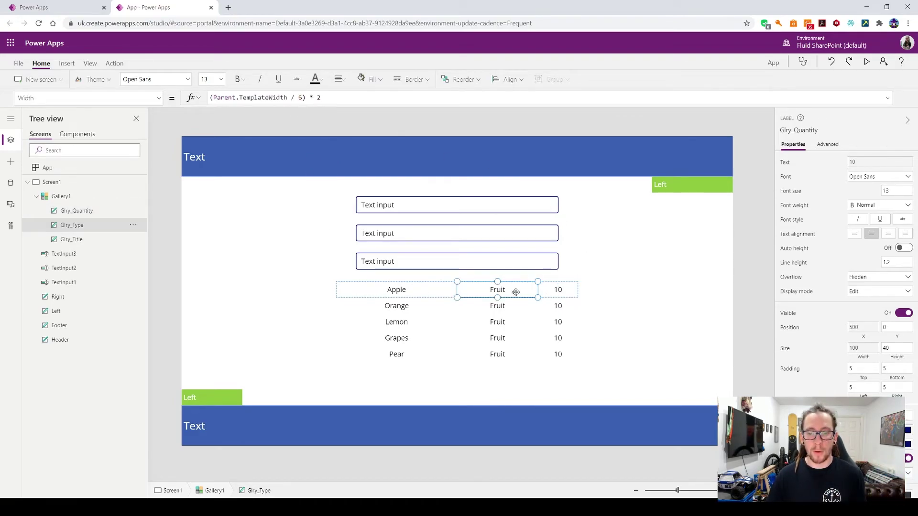
# - Try a multiplier of 4 in Glry_Title's Width formula and restore it to 3
pyautogui.click(396, 289)
pyautogui.click(302, 98)
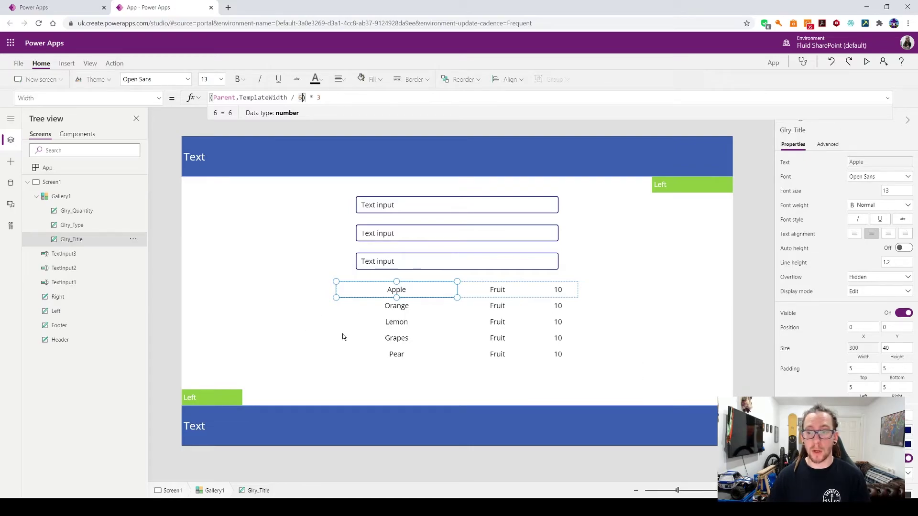
pyautogui.click(331, 97)
pyautogui.press('BackSpace')
pyautogui.write('4')
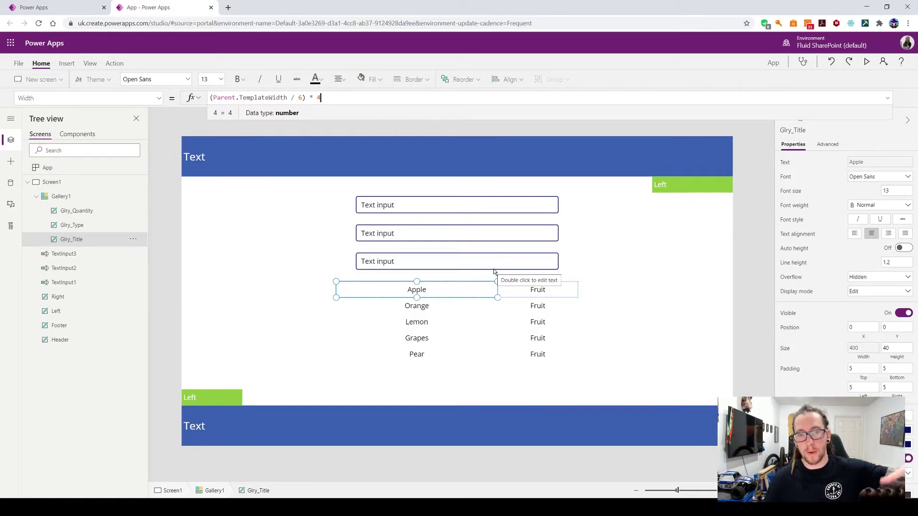
pyautogui.press('BackSpace')
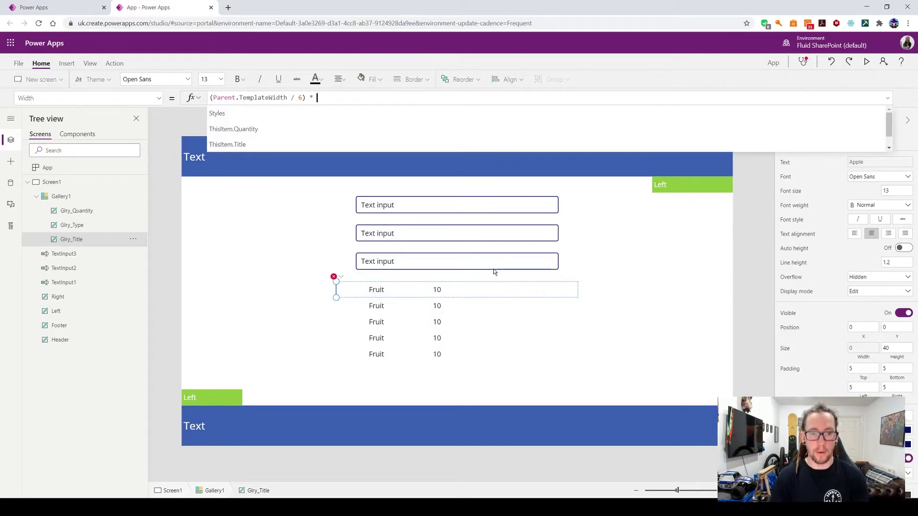
pyautogui.write('3')
pyautogui.click(662, 309)
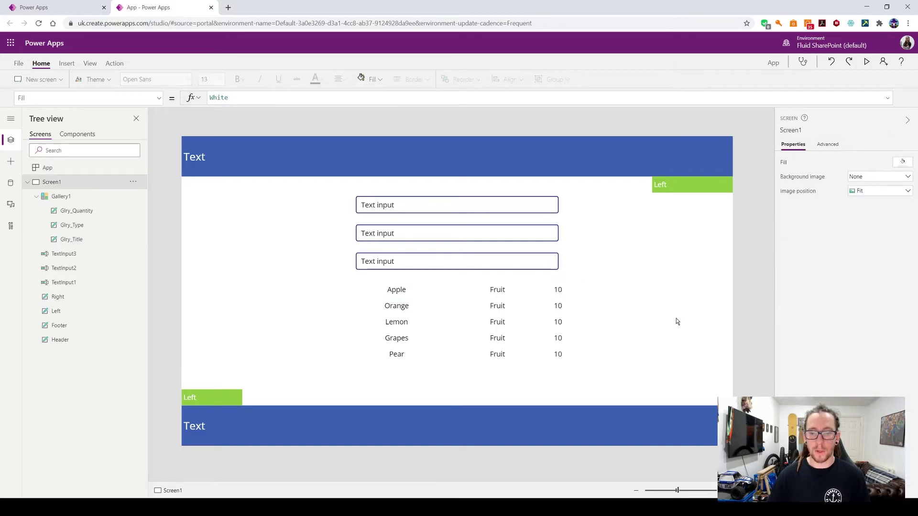
# - Fill the Glry_Title label with the bright blue theme color and Glry_Type with the light green one
pyautogui.click(430, 286)
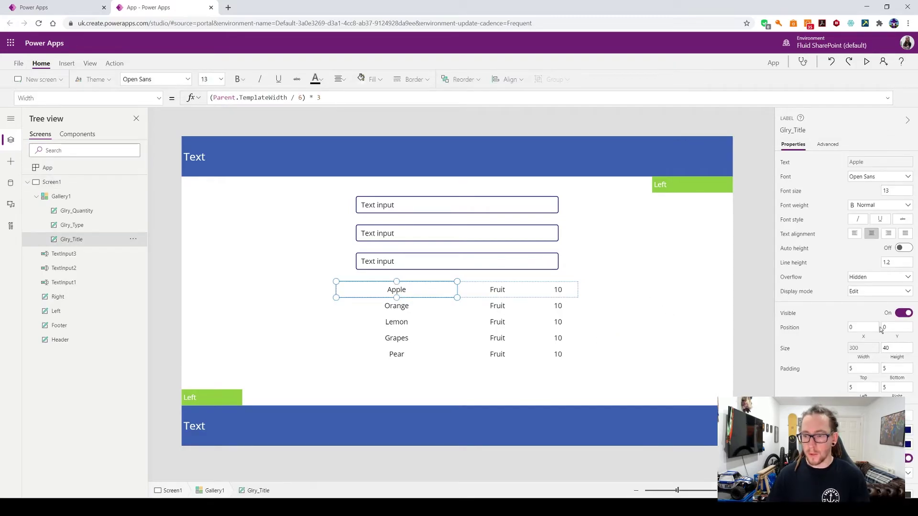
pyautogui.click(372, 80)
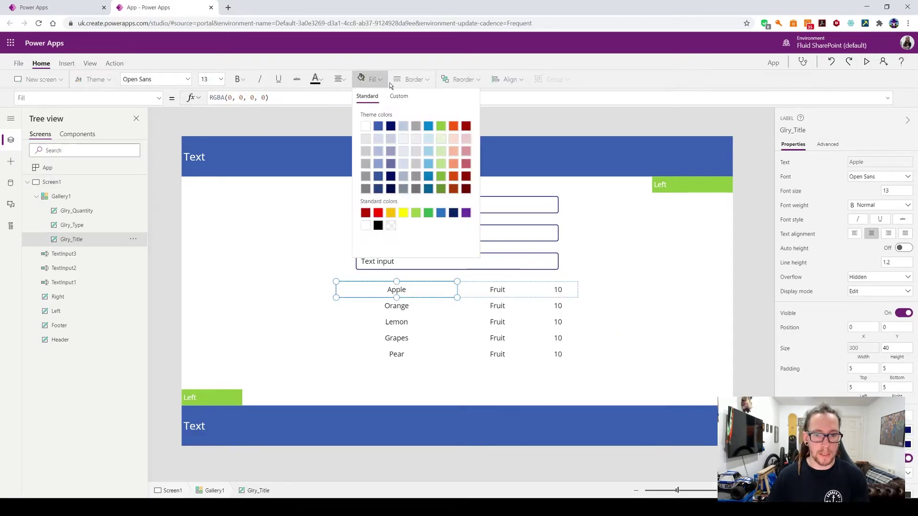
pyautogui.click(428, 126)
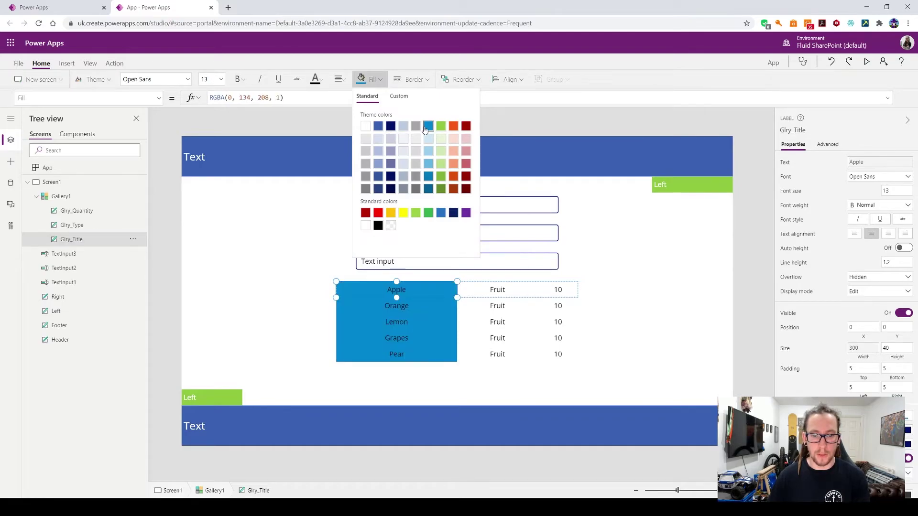
pyautogui.click(498, 291)
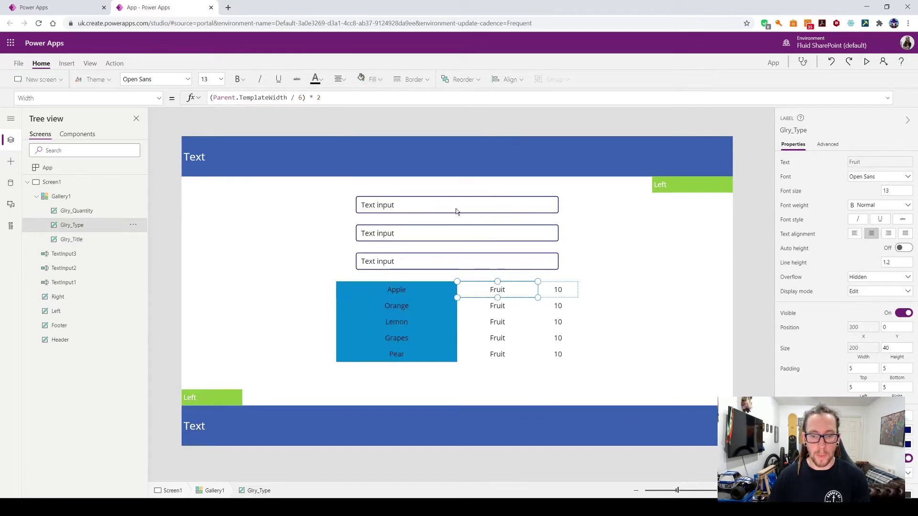
pyautogui.click(375, 80)
pyautogui.click(440, 125)
# - Fill the Glry_Quantity label with the dark red theme color
pyautogui.press('Tab')
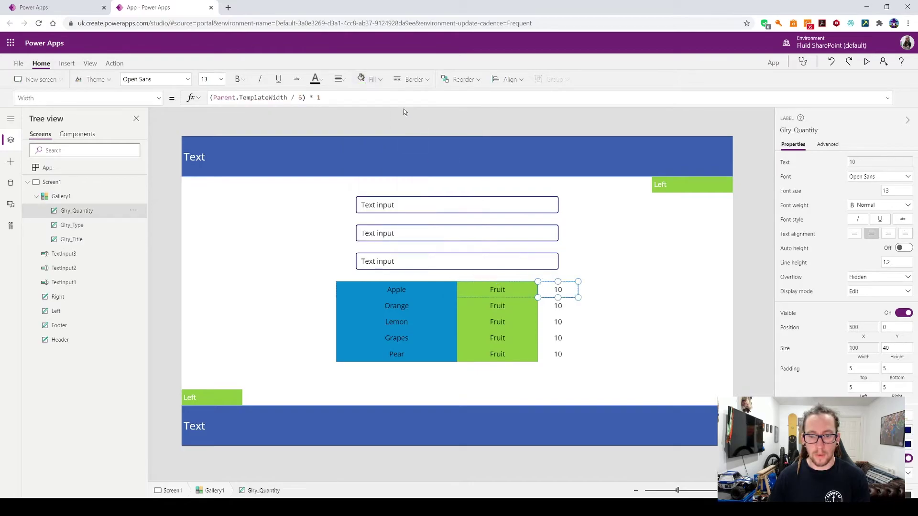
pyautogui.click(373, 79)
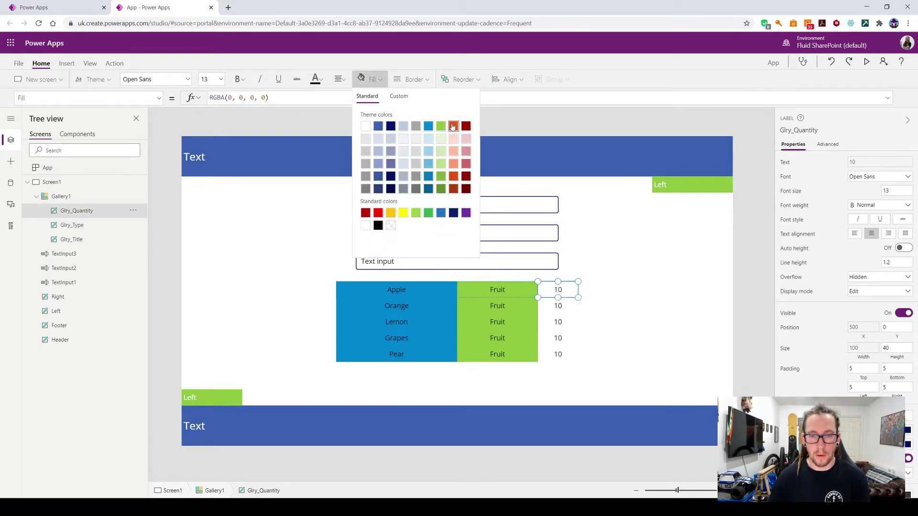
pyautogui.click(466, 126)
pyautogui.click(613, 365)
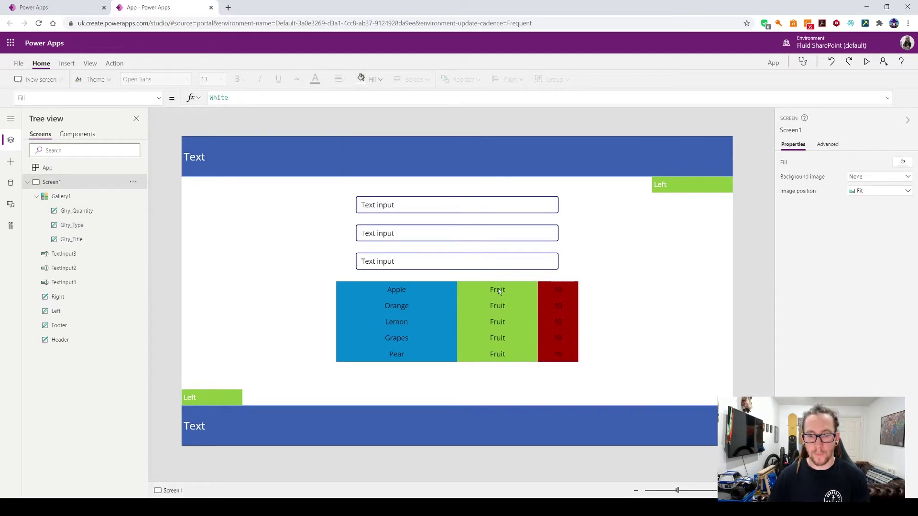
pyautogui.click(397, 291)
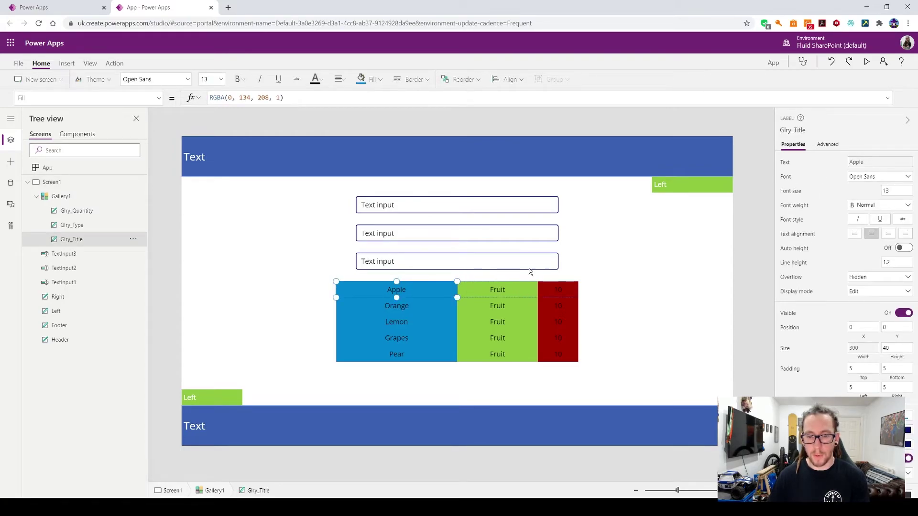
pyautogui.click(363, 294)
pyautogui.click(364, 293)
pyautogui.click(658, 351)
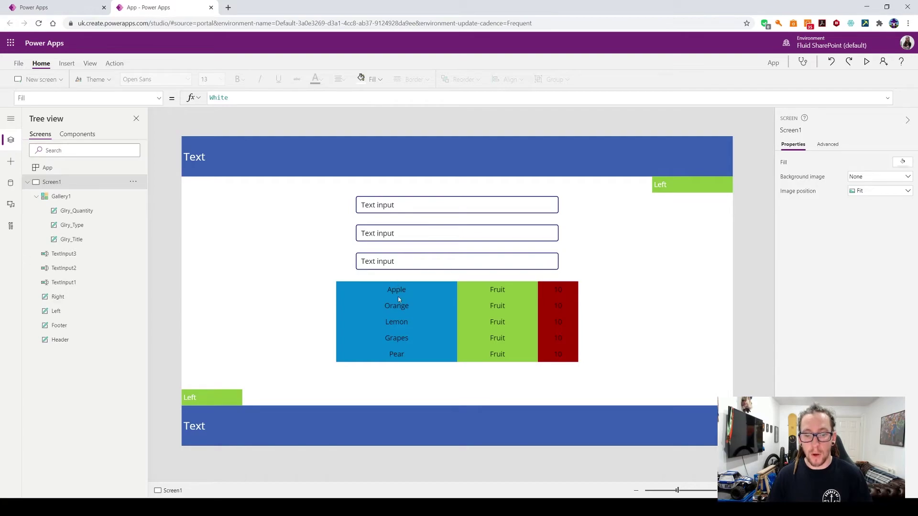
# - Set Gallery1's Height formula to Gallery1.TemplateHeight * 5
pyautogui.click(86, 197)
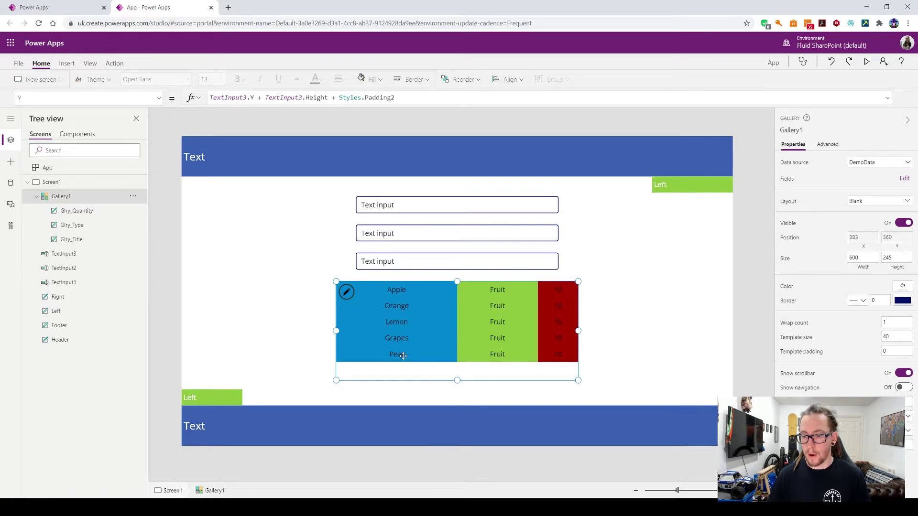
pyautogui.click(896, 257)
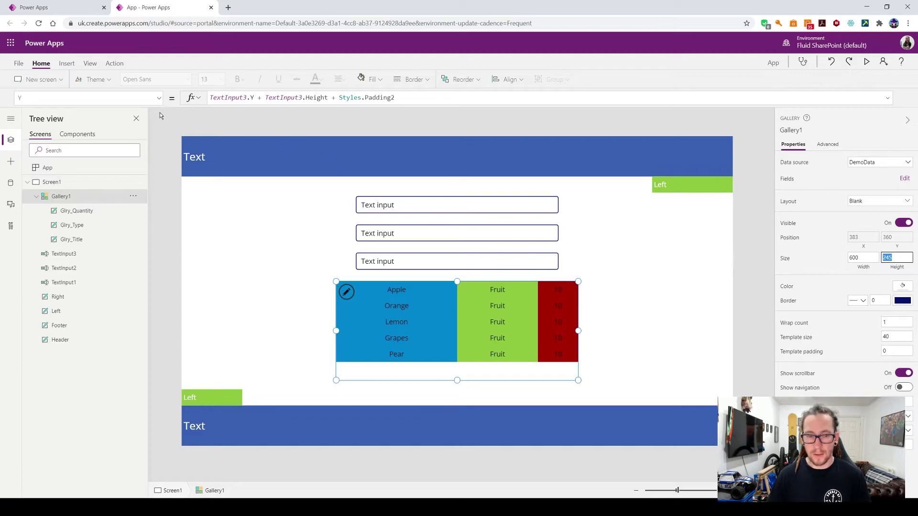
pyautogui.click(158, 98)
pyautogui.scroll(5, 91, 241)
pyautogui.scroll(2, 91, 241)
pyautogui.click(86, 193)
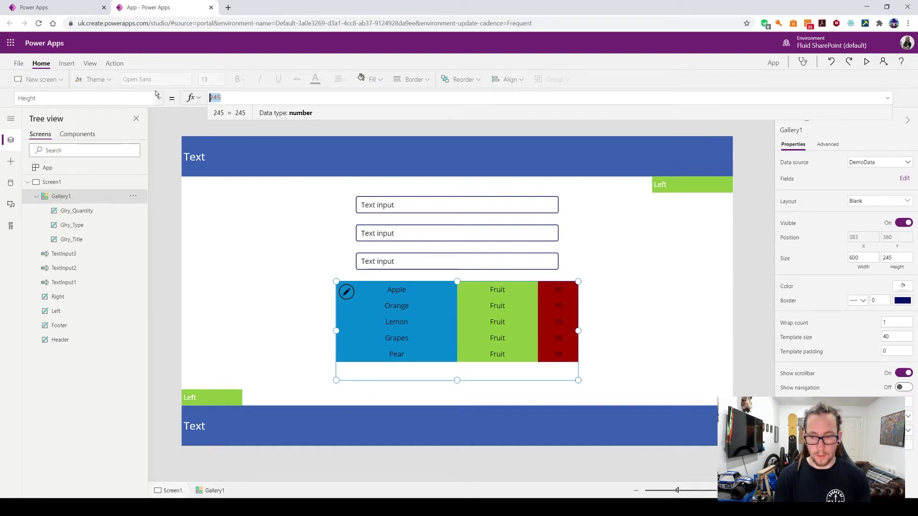
pyautogui.write('G')
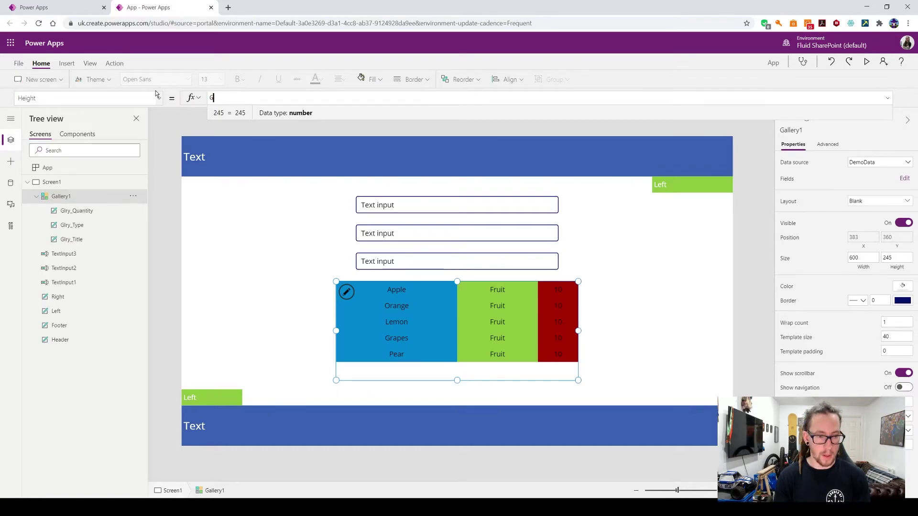
pyautogui.write('allery1.Temp')
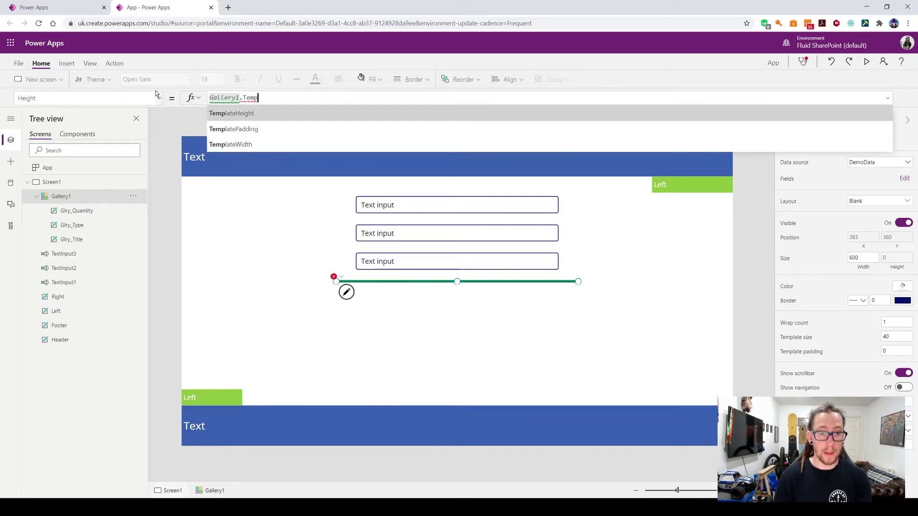
pyautogui.press('Tab')
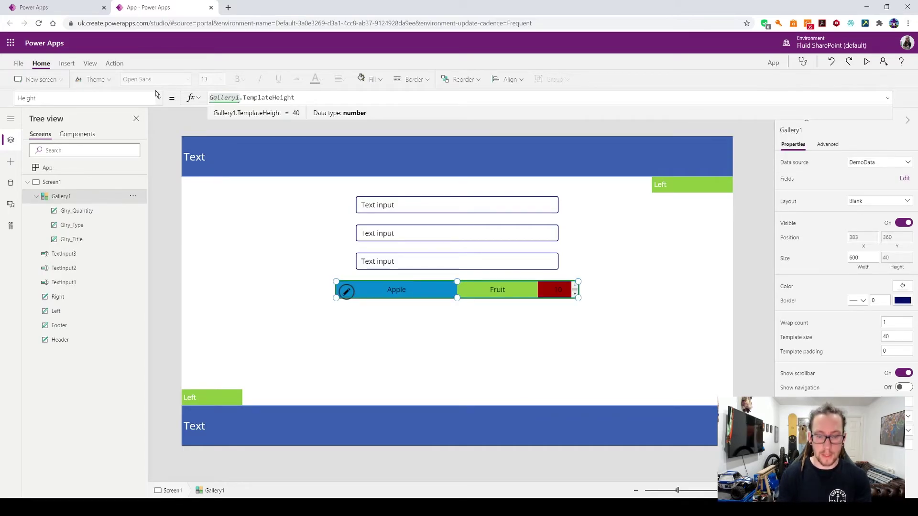
pyautogui.write('* 5')
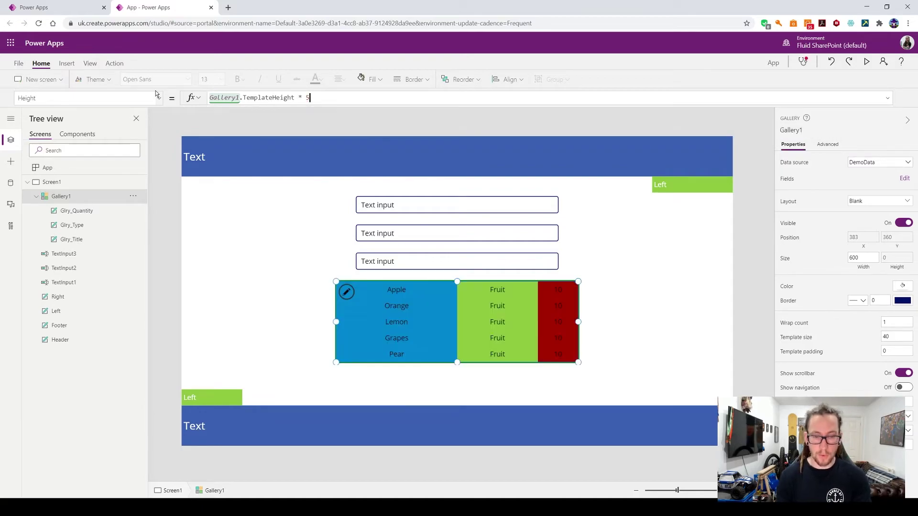
# - Replace the fixed 5 in Gallery1's Height formula with CountRows(Gallery1.AllItems)
pyautogui.write('Galler')
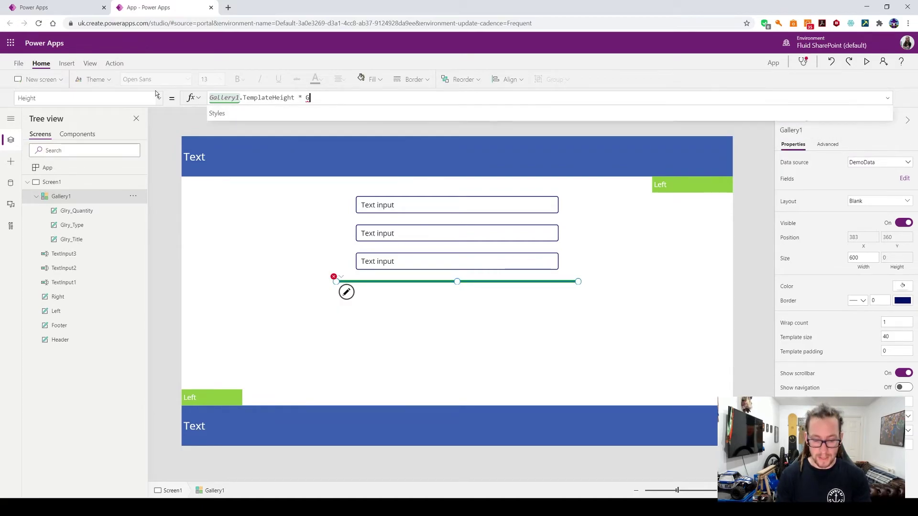
pyautogui.write('y1.')
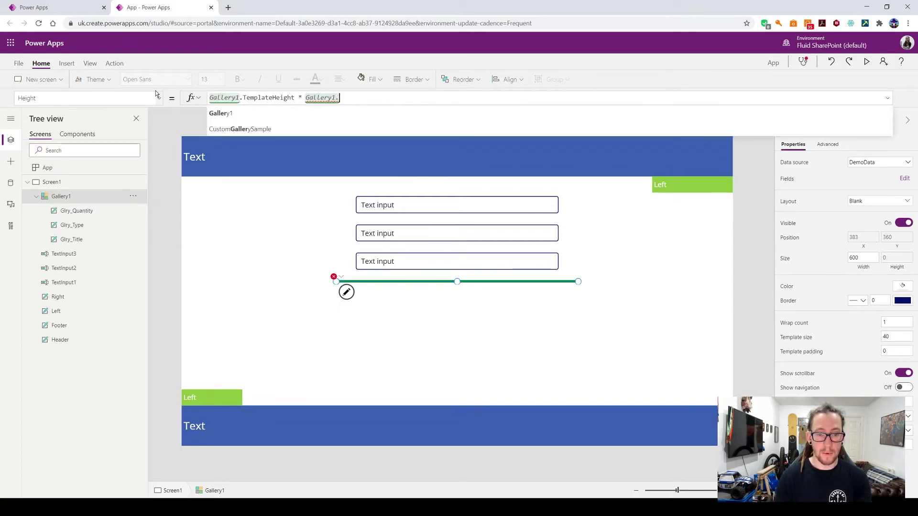
pyautogui.write('A')
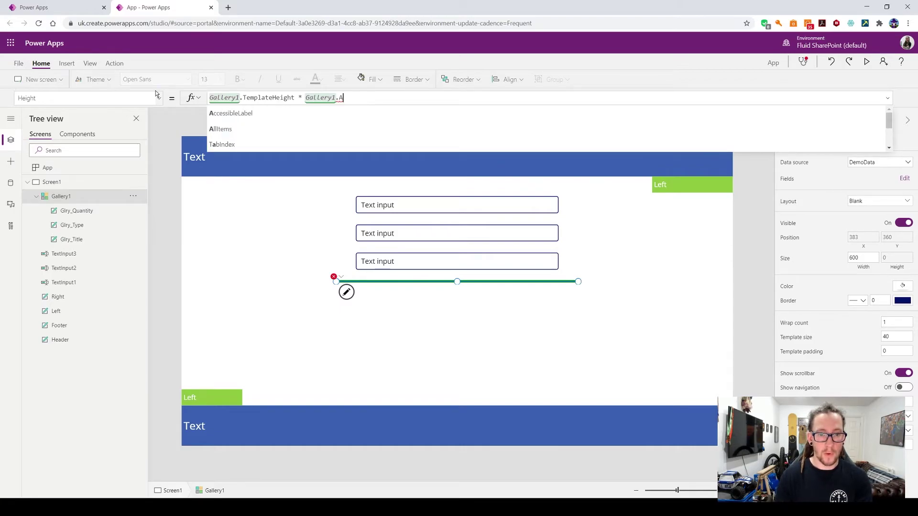
pyautogui.write('llItems.C')
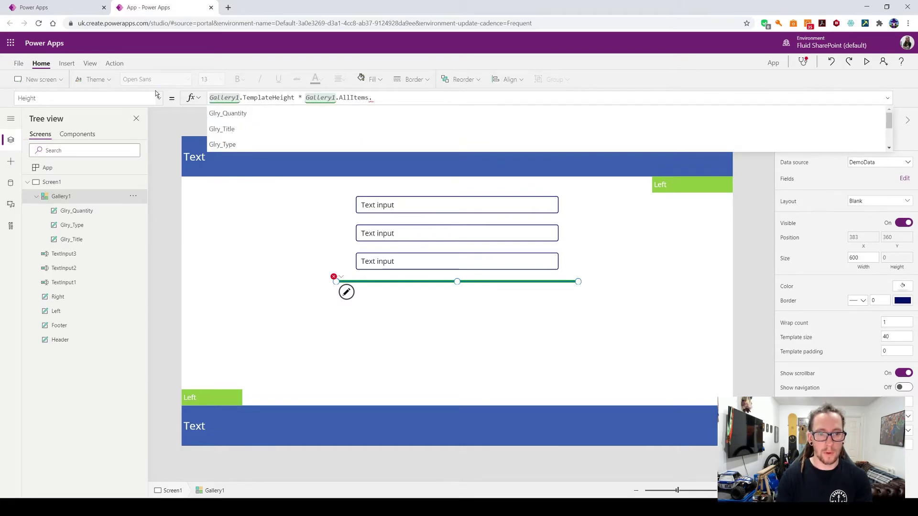
pyautogui.press('BackSpace')
pyautogui.press('Left')
pyautogui.press('Left')
pyautogui.press('Left')
pyautogui.press('Left')
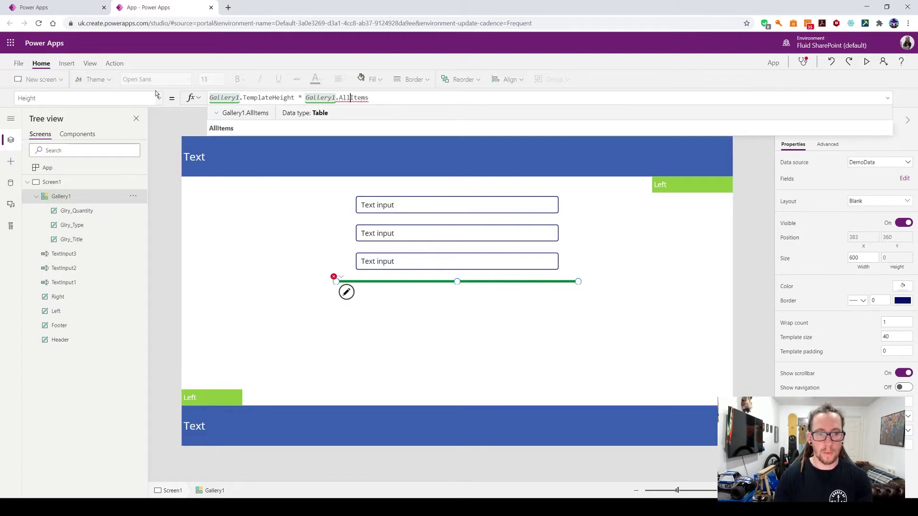
pyautogui.press('Left')
pyautogui.press('Left')
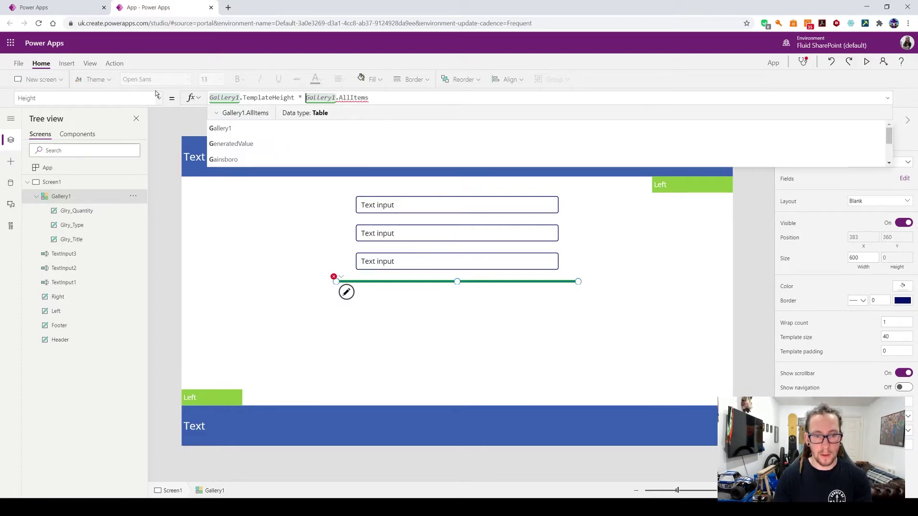
pyautogui.write('Count')
pyautogui.write('Rows(')
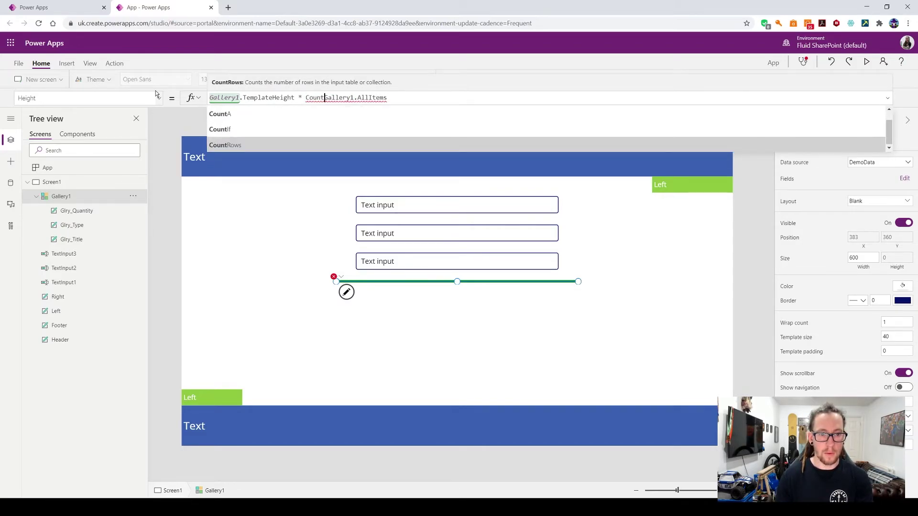
pyautogui.press('End')
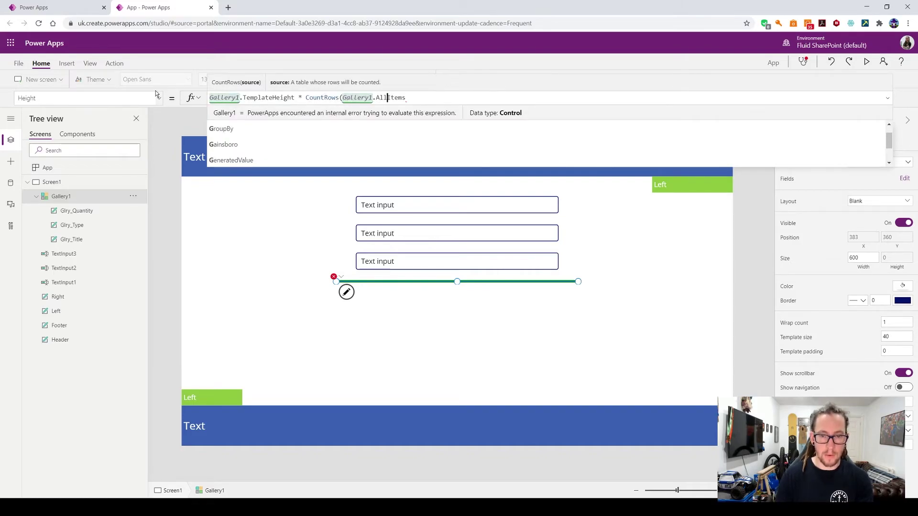
pyautogui.write(')')
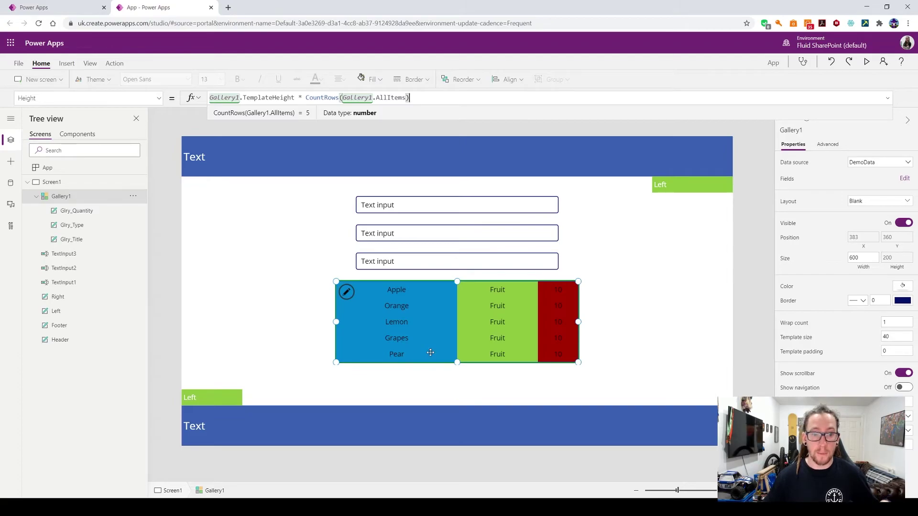
pyautogui.click(269, 231)
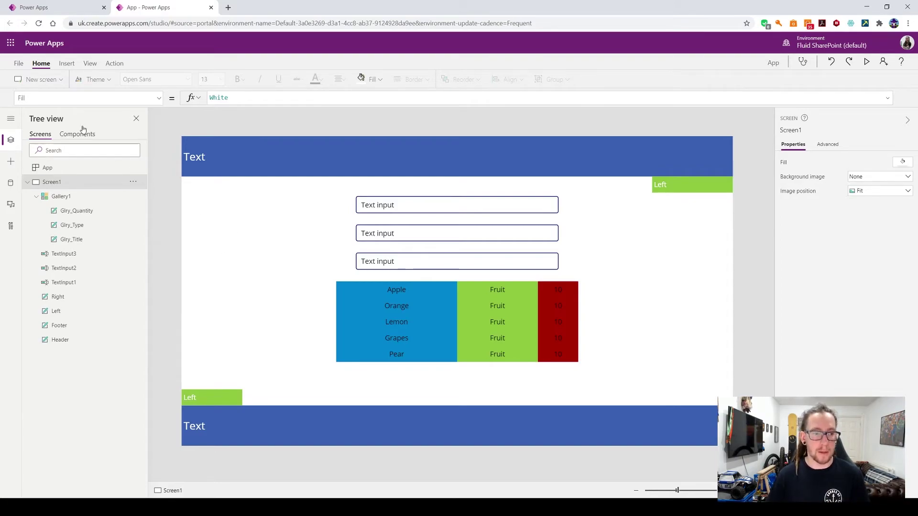
# - Add a blank second screen to the app and insert a rectangle shape on it
pyautogui.click(58, 84)
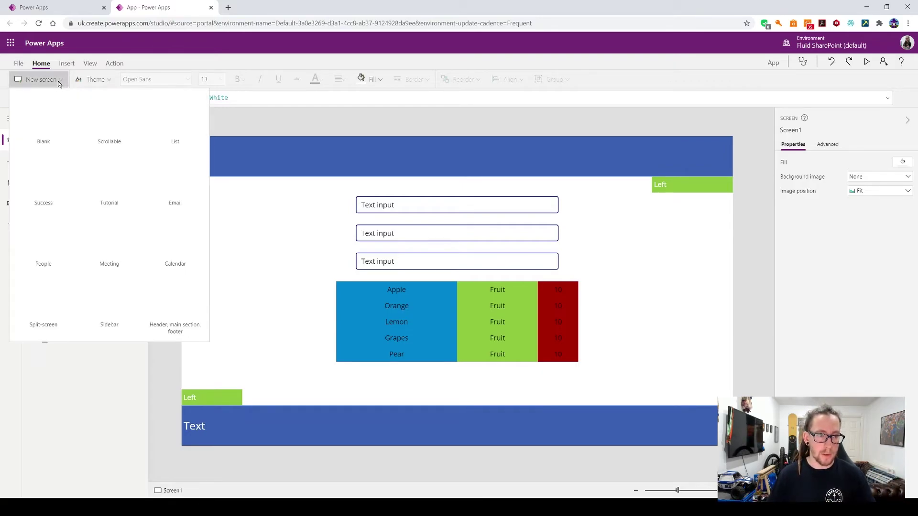
pyautogui.click(43, 131)
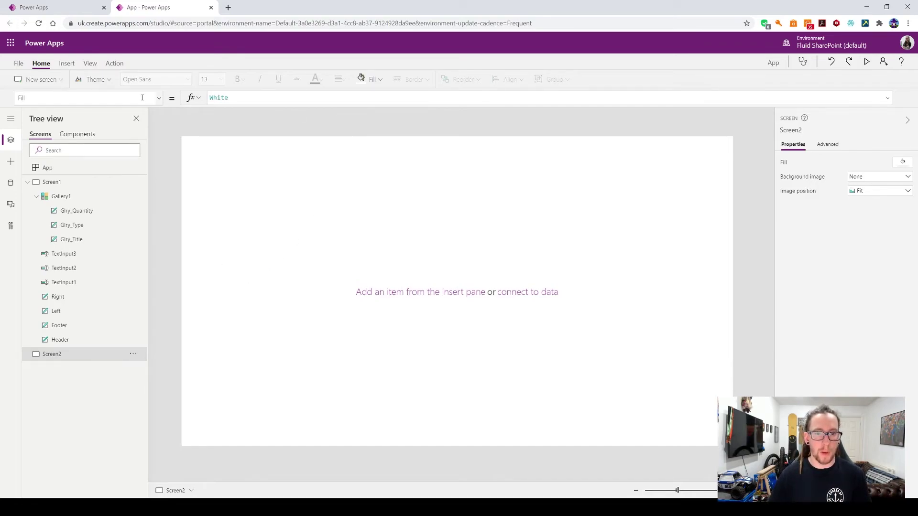
pyautogui.click(67, 63)
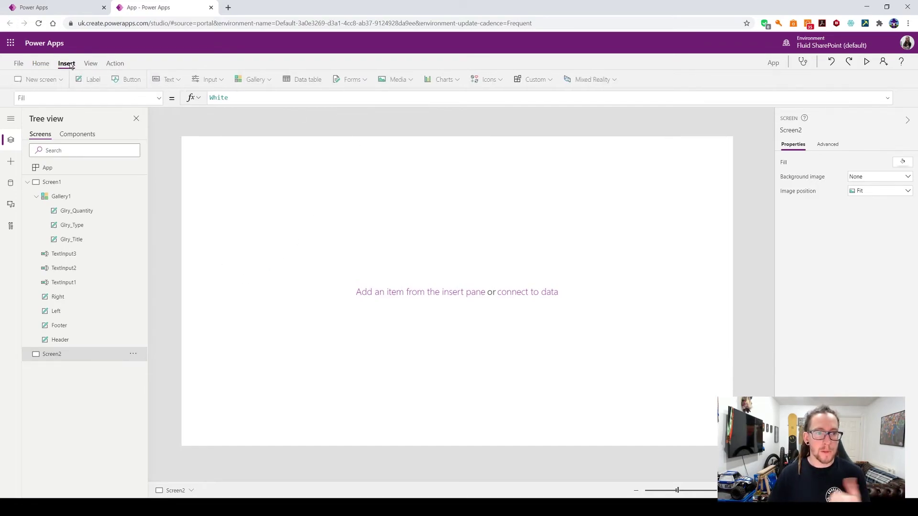
pyautogui.click(493, 80)
pyautogui.scroll(-10, 511, 167)
pyautogui.scroll(-8, 515, 166)
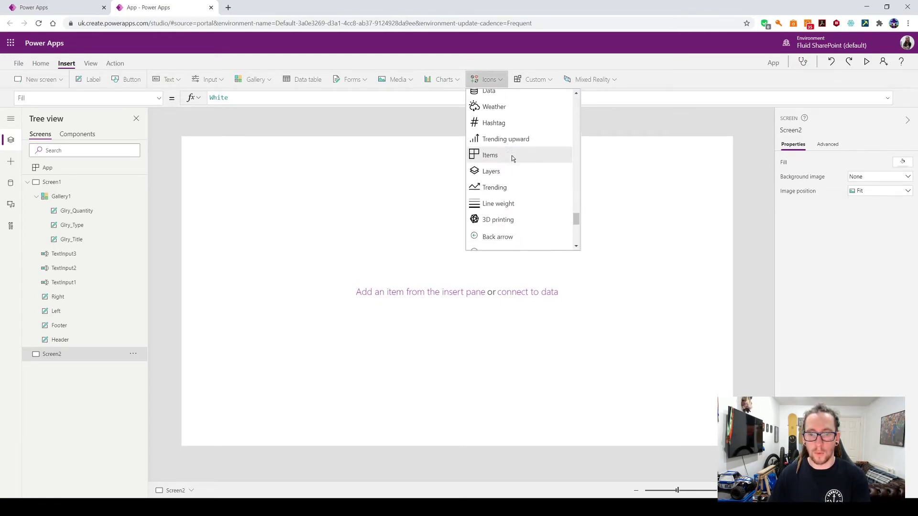
pyautogui.scroll(4, 516, 167)
pyautogui.click(519, 199)
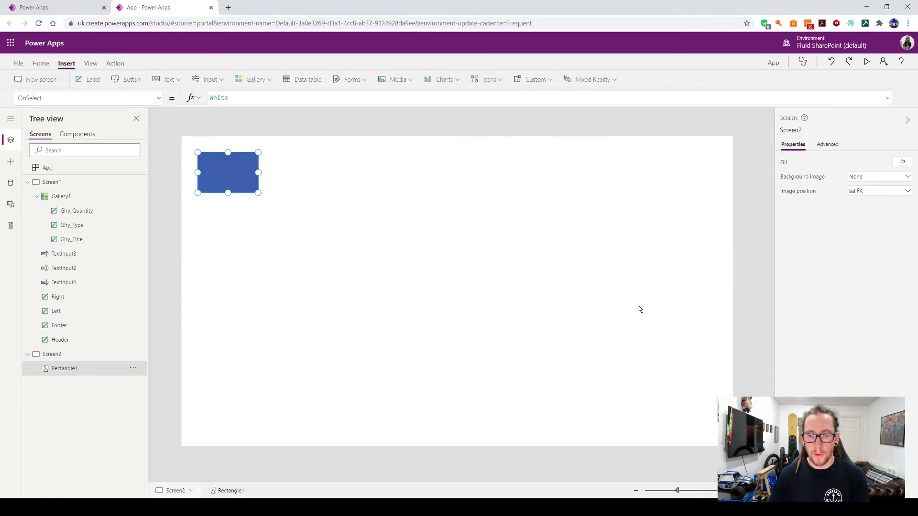
# - Shape the rectangle into a sidebar about 175 wide and 632 high along Screen2's left edge, starting at about Y 135
pyautogui.moveTo(224, 175); pyautogui.dragTo(242, 389)
pyautogui.moveTo(241, 291); pyautogui.dragTo(252, 291)
pyautogui.moveTo(220, 140); pyautogui.dragTo(222, 193)
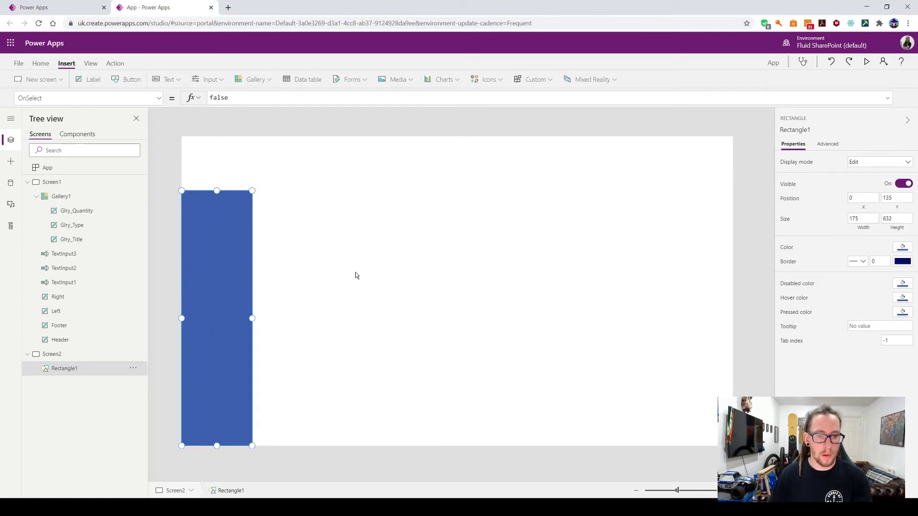
# - Duplicate the sidebar rectangle into a header about 1366 wide and 135 high across the top of Screen2, and paste one more copy
pyautogui.hotkey('ctrl', 'c')
pyautogui.hotkey('ctrl', 'v')
pyautogui.moveTo(228, 275); pyautogui.dragTo(213, 217)
pyautogui.moveTo(217, 391); pyautogui.dragTo(217, 190)
pyautogui.moveTo(252, 164); pyautogui.dragTo(733, 162)
pyautogui.hotkey('ctrl', 'v')
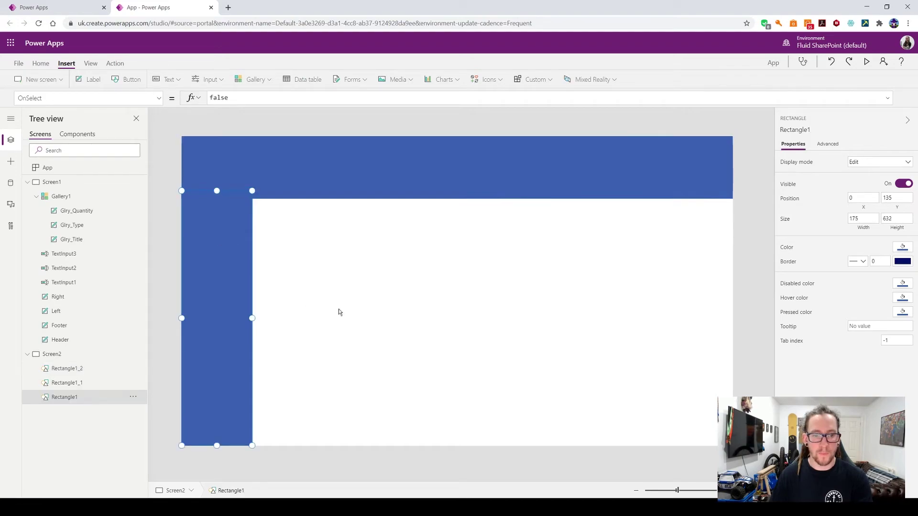
# - Fill the sidebar rectangle with the light green theme color
pyautogui.click(41, 63)
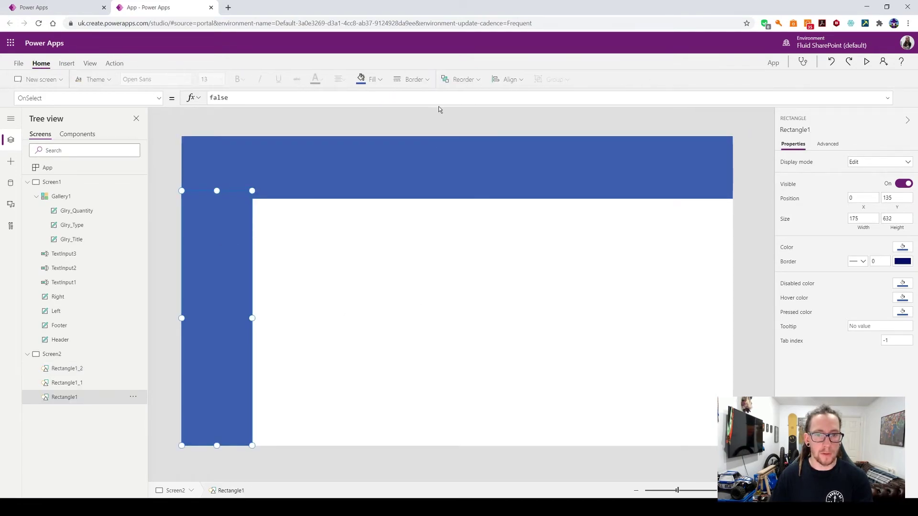
pyautogui.click(372, 79)
pyautogui.click(441, 126)
pyautogui.click(289, 242)
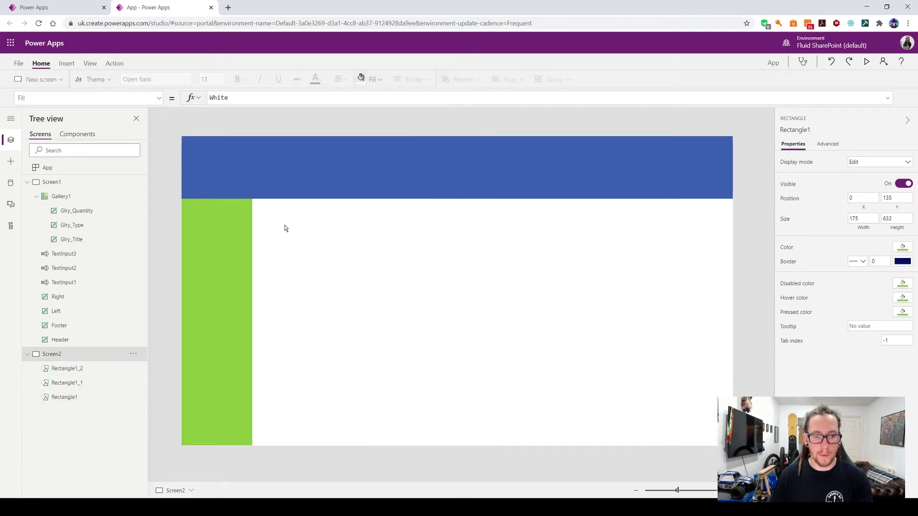
# - Fit Rectangle1_2 beside the sidebar below the header at about 592 by 633, and duplicate it into the remaining space on the right
pyautogui.click(511, 171)
pyautogui.moveTo(511, 172); pyautogui.dragTo(256, 302)
pyautogui.moveTo(500, 278); pyautogui.dragTo(492, 191)
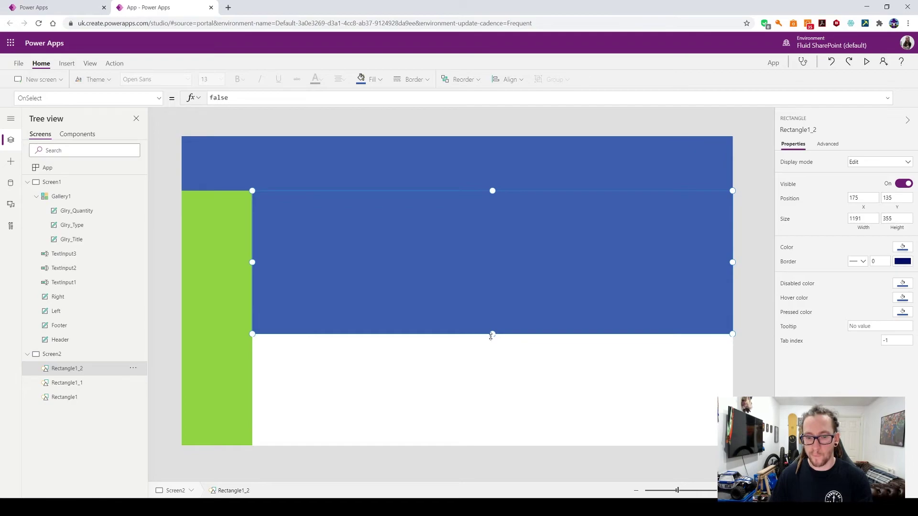
pyautogui.moveTo(490, 336); pyautogui.dragTo(492, 466)
pyautogui.moveTo(732, 320); pyautogui.dragTo(491, 317)
pyautogui.hotkey('ctrl', 'c')
pyautogui.hotkey('ctrl', 'v')
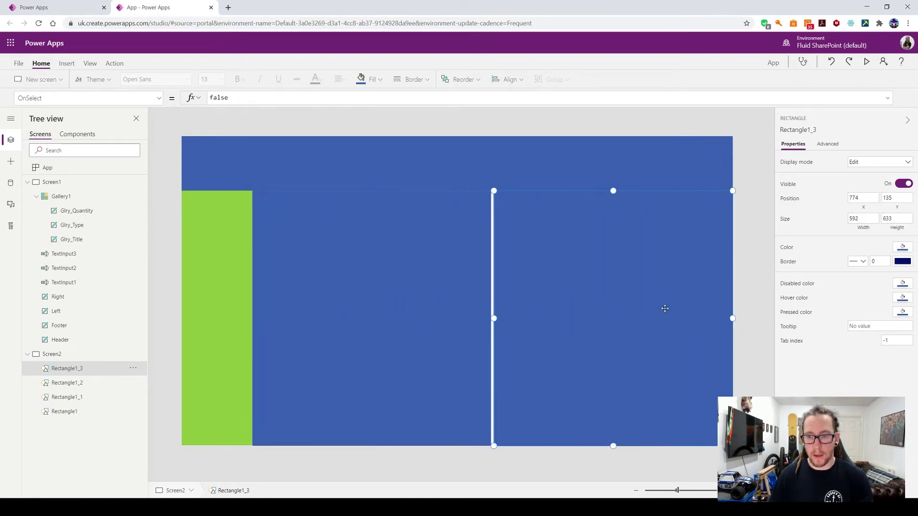
# - Fill the middle content rectangle, Rectangle1_2, with the dark red theme color
pyautogui.click(354, 308)
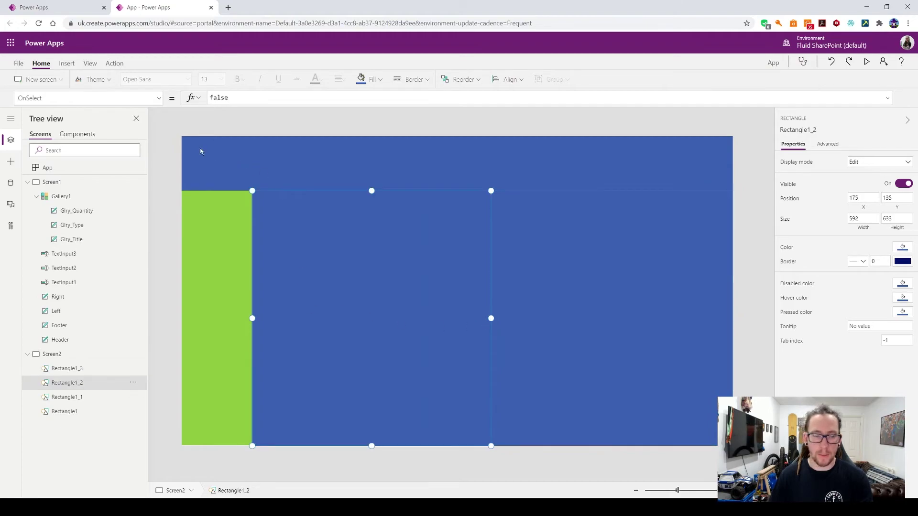
pyautogui.click(158, 98)
pyautogui.click(158, 98)
pyautogui.click(371, 79)
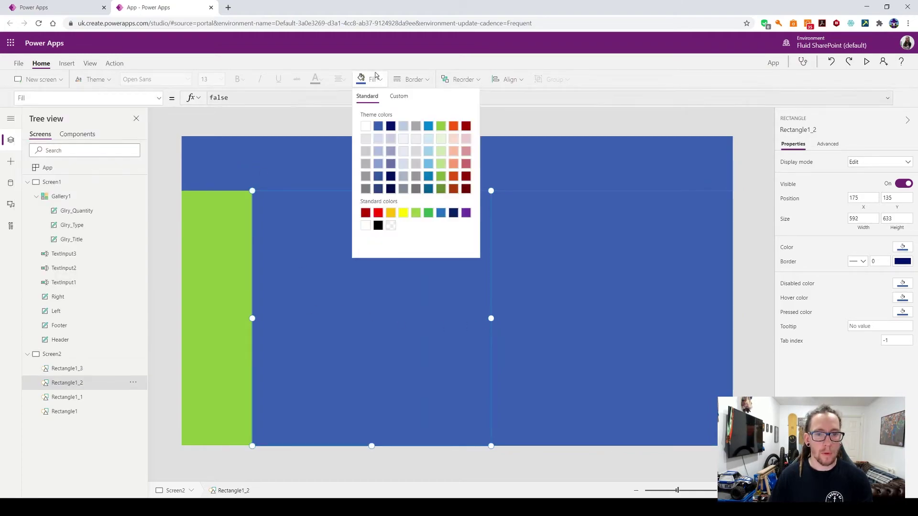
pyautogui.click(466, 126)
# - Fill the right content rectangle, Rectangle1_3, with the standard purple color
pyautogui.click(592, 254)
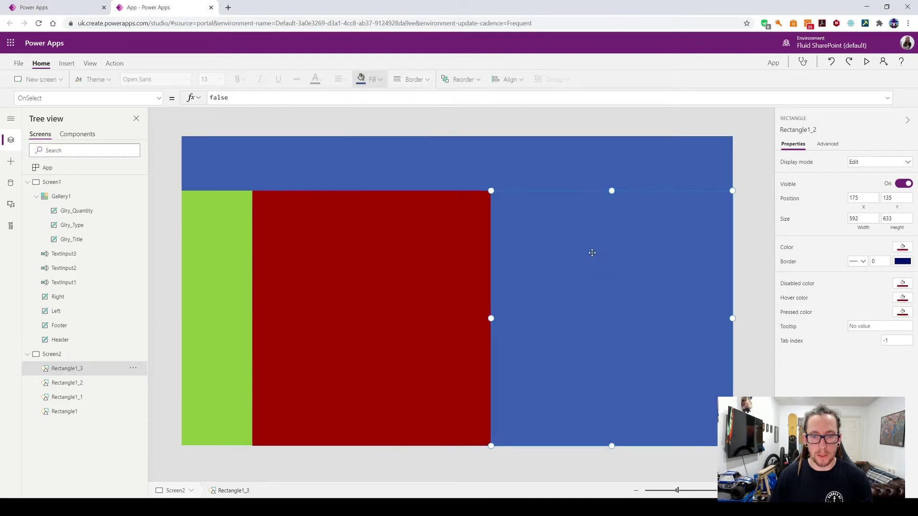
pyautogui.click(373, 80)
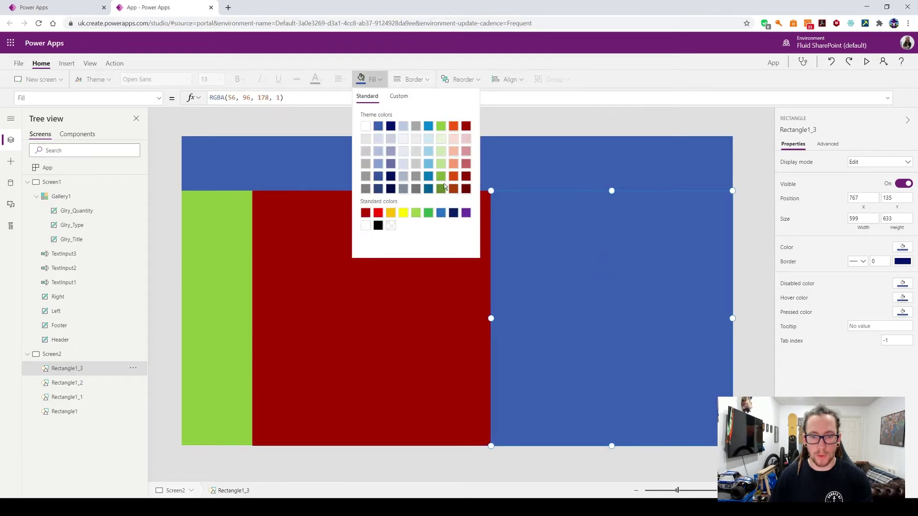
pyautogui.click(466, 212)
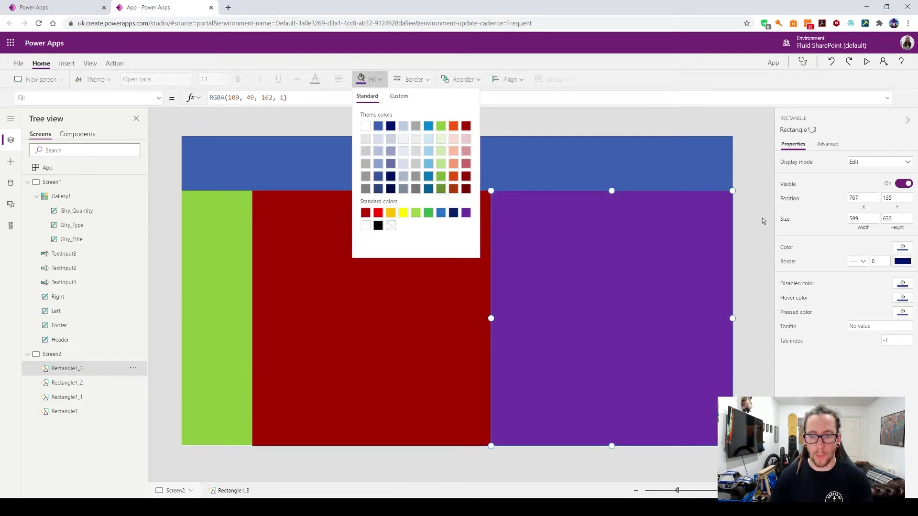
pyautogui.click(761, 221)
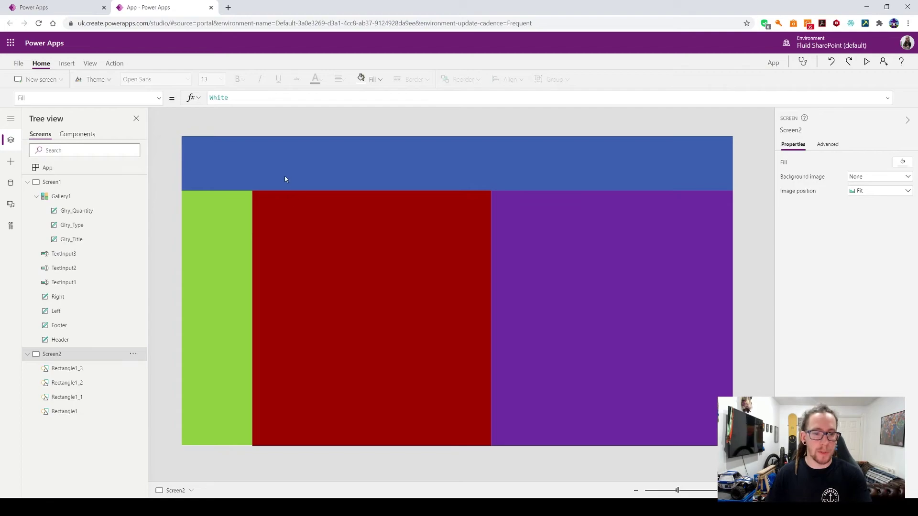
# - Set the height of the blue header rectangle, Rectangle1_1, to 100
pyautogui.click(255, 180)
pyautogui.click(158, 102)
pyautogui.scroll(-3, 103, 246)
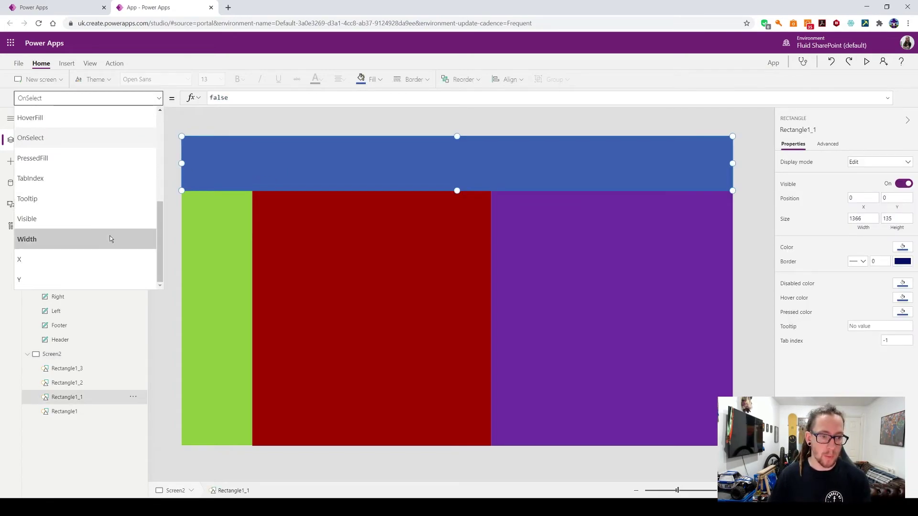
pyautogui.scroll(3, 58, 258)
pyautogui.scroll(-2, 70, 239)
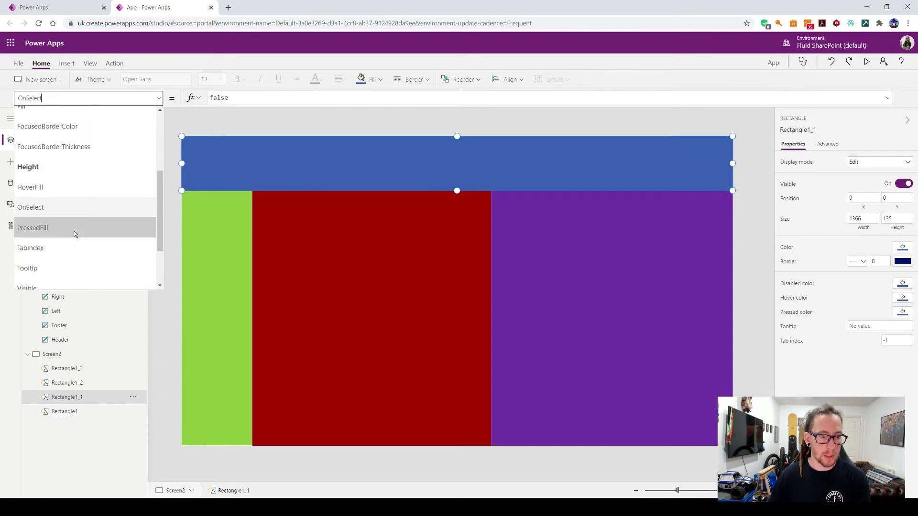
pyautogui.click(65, 172)
pyautogui.write('150')
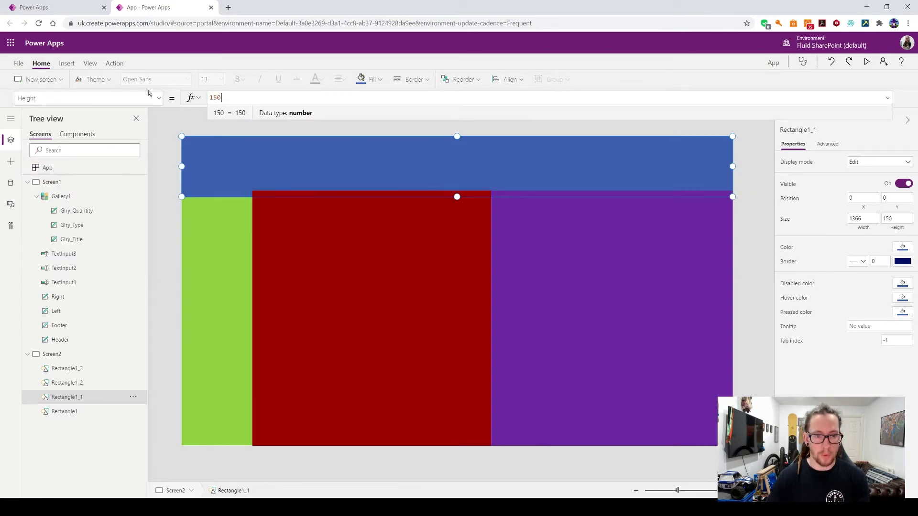
pyautogui.press('BackSpace')
pyautogui.press('BackSpace')
pyautogui.write('00')
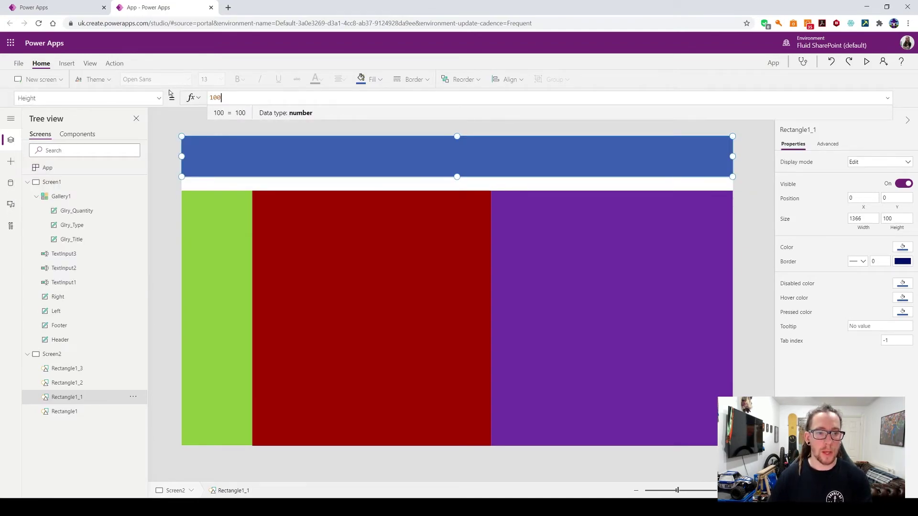
# - Set the width of the blue header rectangle to the formula App.Width
pyautogui.click(158, 98)
pyautogui.scroll(-2, 78, 207)
pyautogui.click(57, 234)
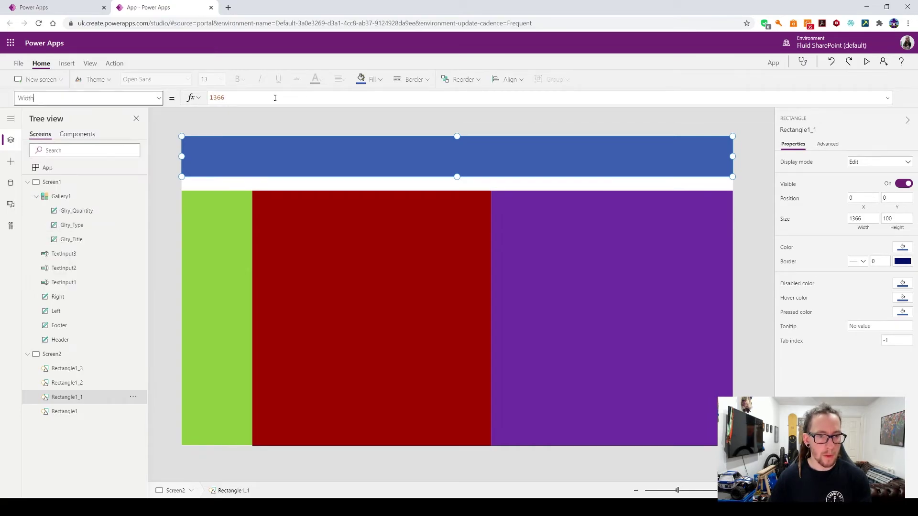
pyautogui.write('Ap')
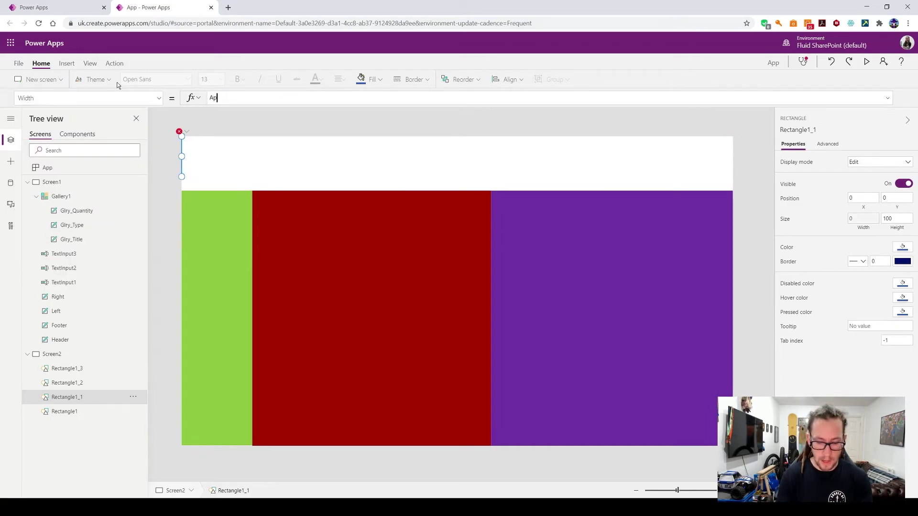
pyautogui.write('p.Width')
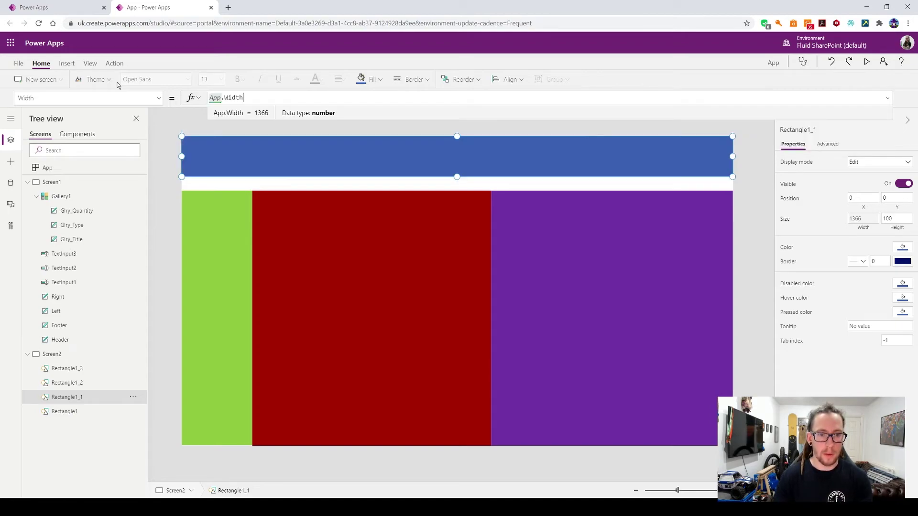
pyautogui.click(232, 250)
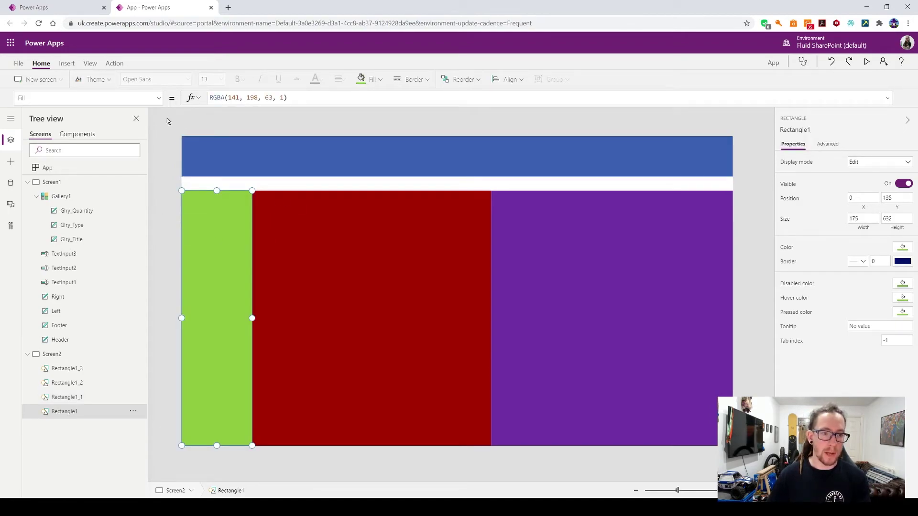
pyautogui.click(159, 99)
pyautogui.scroll(-4, 111, 225)
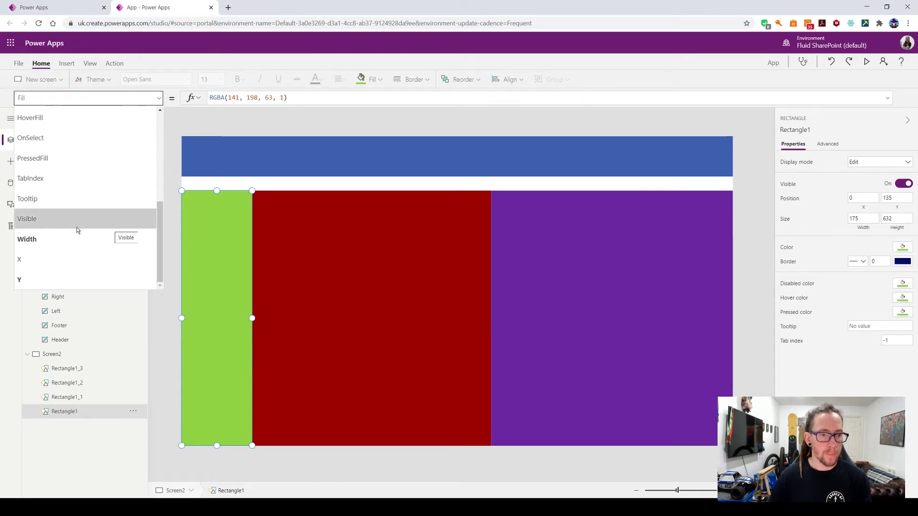
pyautogui.click(61, 264)
pyautogui.click(158, 99)
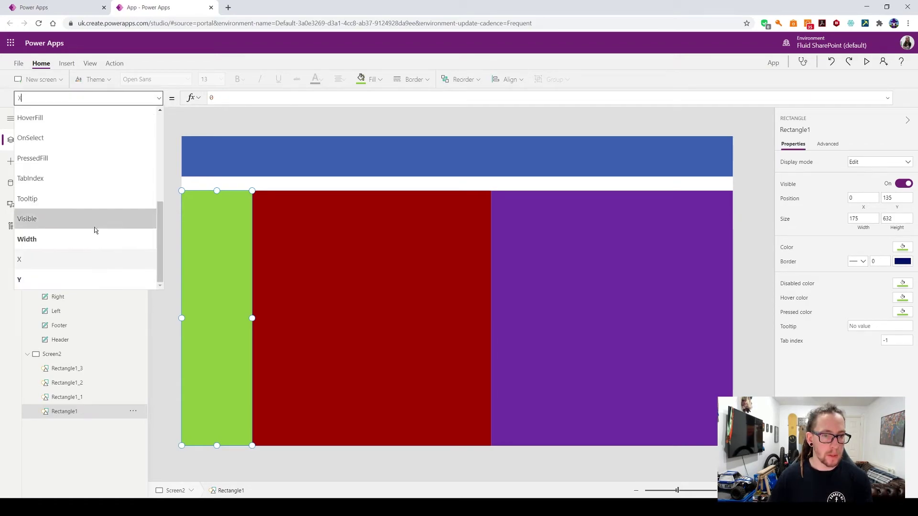
pyautogui.click(74, 279)
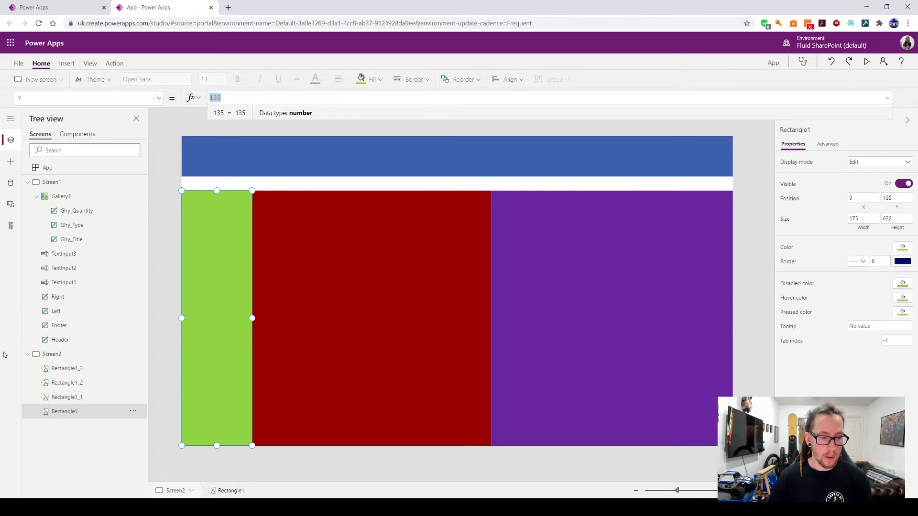
# - Rename the blue header rectangle, Rectangle1_1, as Header_Layout
pyautogui.click(72, 397)
pyautogui.click(75, 388)
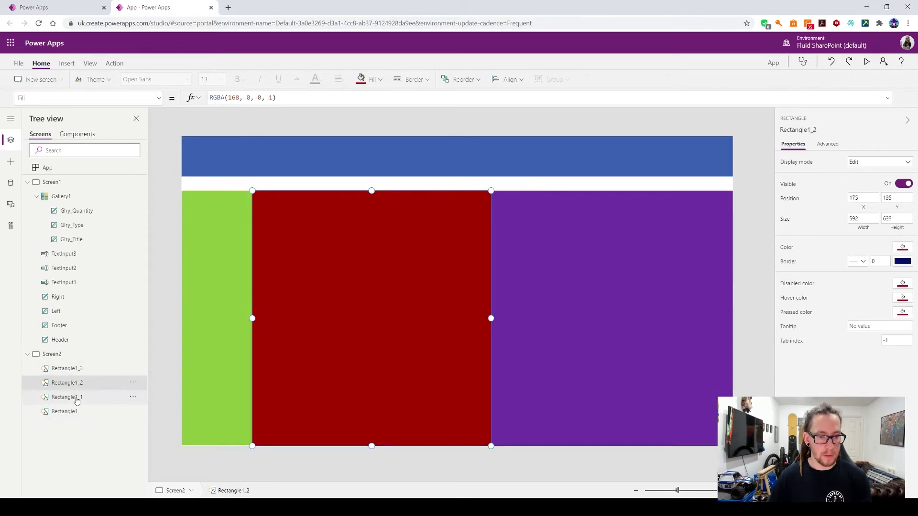
pyautogui.rightClick(74, 398)
pyautogui.click(107, 366)
pyautogui.write('Header_')
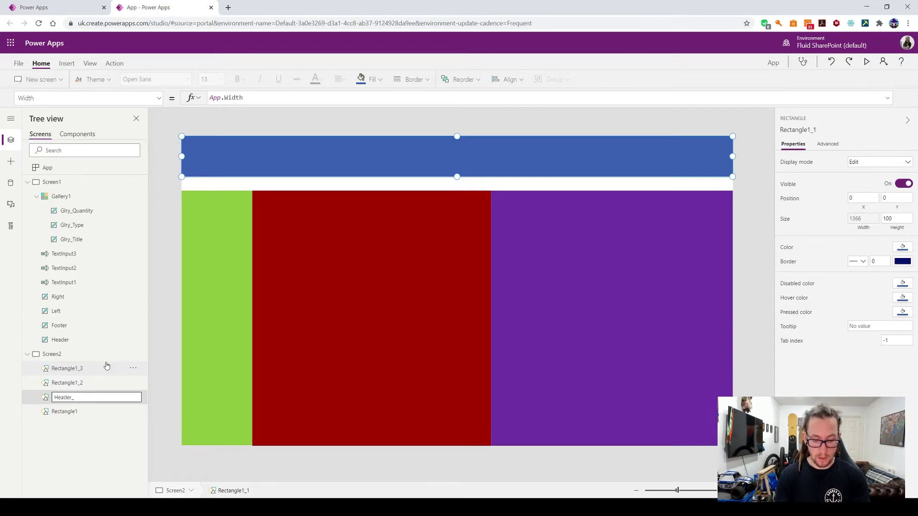
pyautogui.write('Layout')
pyautogui.press('Return')
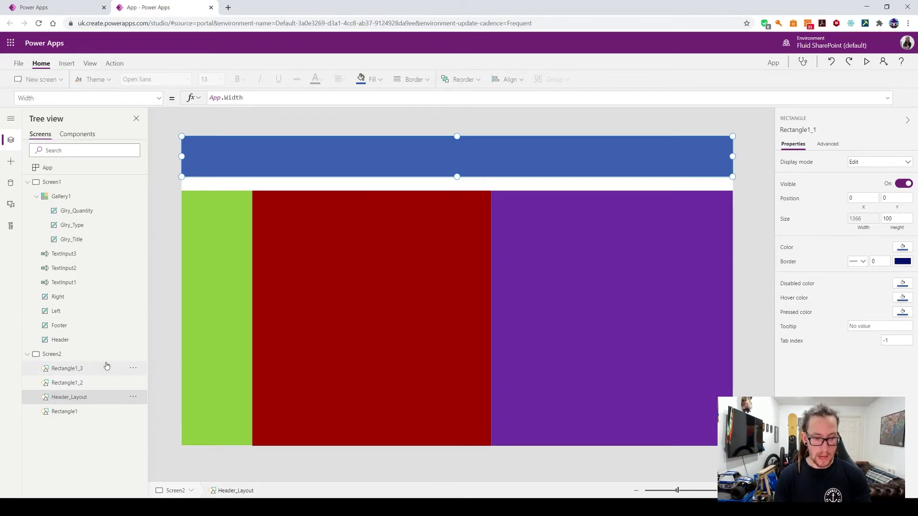
# - Rename the green sidebar rectangle, Rectangle1, as Toolbar_Layout
pyautogui.click(67, 411)
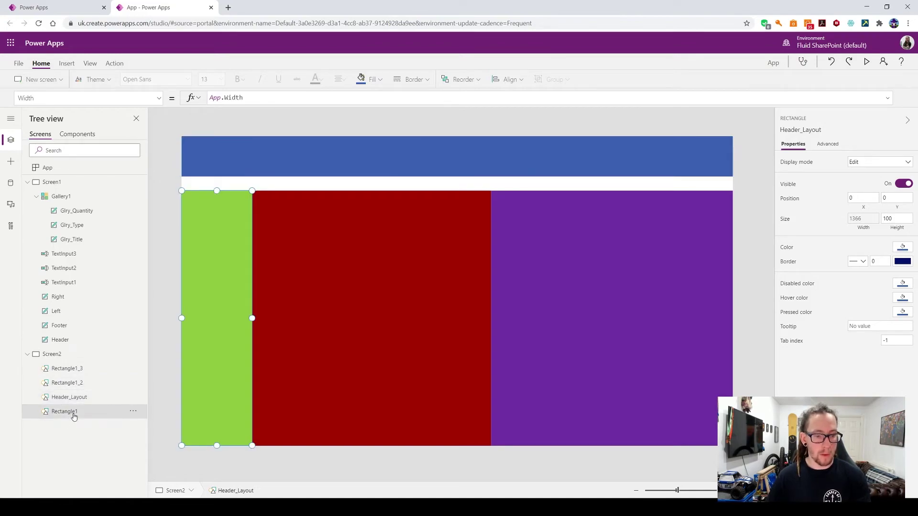
pyautogui.rightClick(72, 412)
pyautogui.click(113, 378)
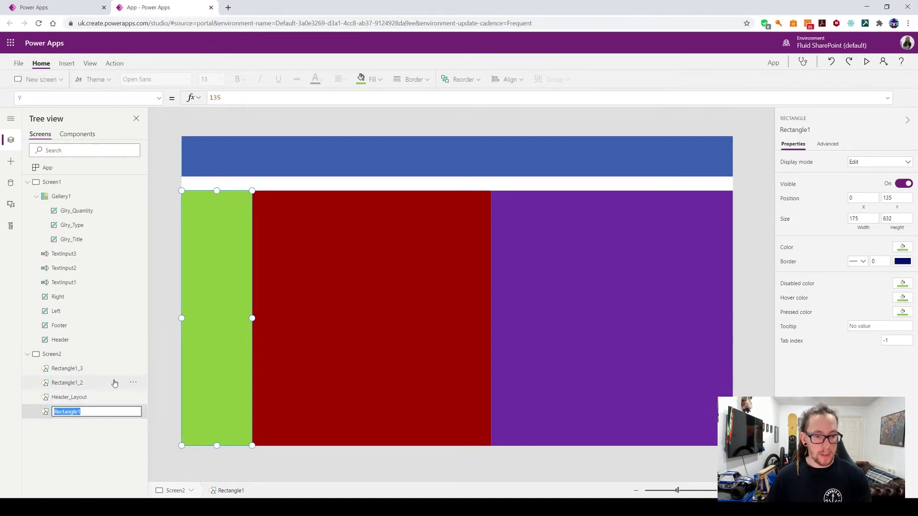
pyautogui.write('ToolBa')
pyautogui.press('BackSpace')
pyautogui.press('BackSpace')
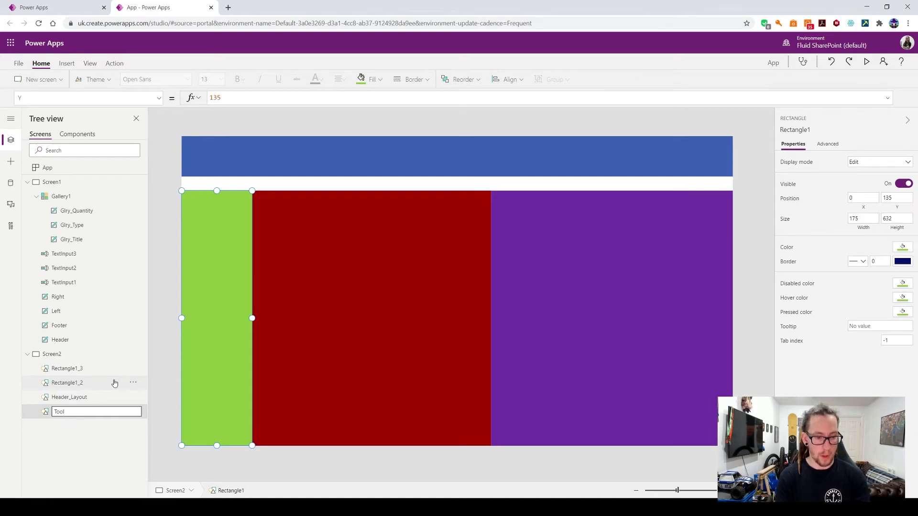
pyautogui.write('bar_Layout')
pyautogui.press('Return')
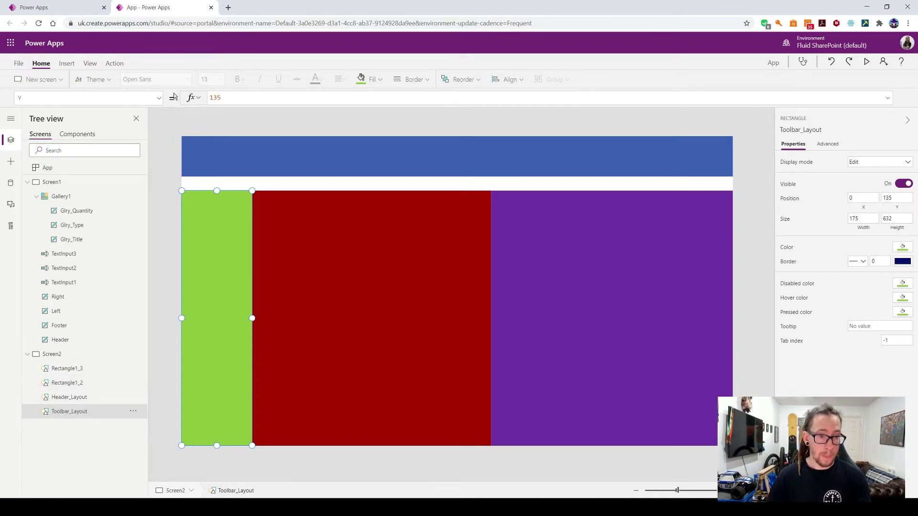
# - Set the Y position of Toolbar_Layout to Header_Layout.Height
pyautogui.click(159, 98)
pyautogui.scroll(3, 78, 247)
pyautogui.scroll(-3, 74, 259)
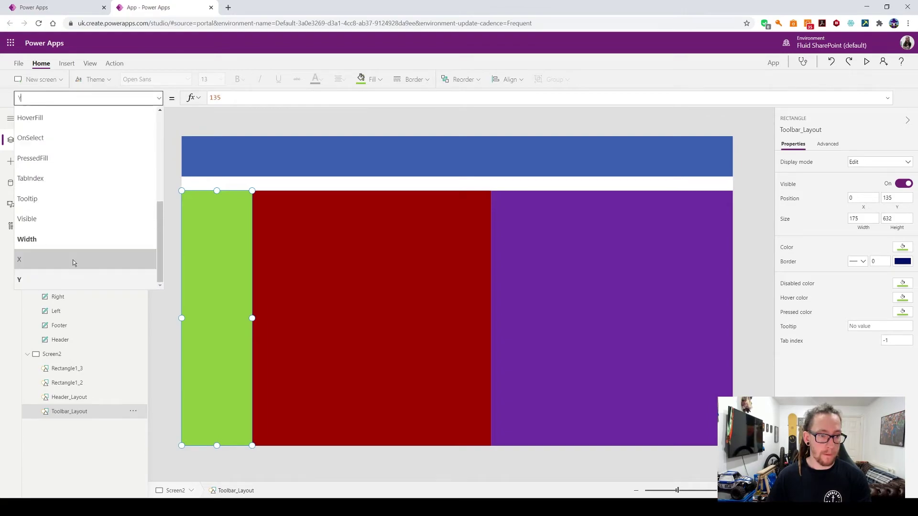
pyautogui.click(48, 279)
pyautogui.write('H')
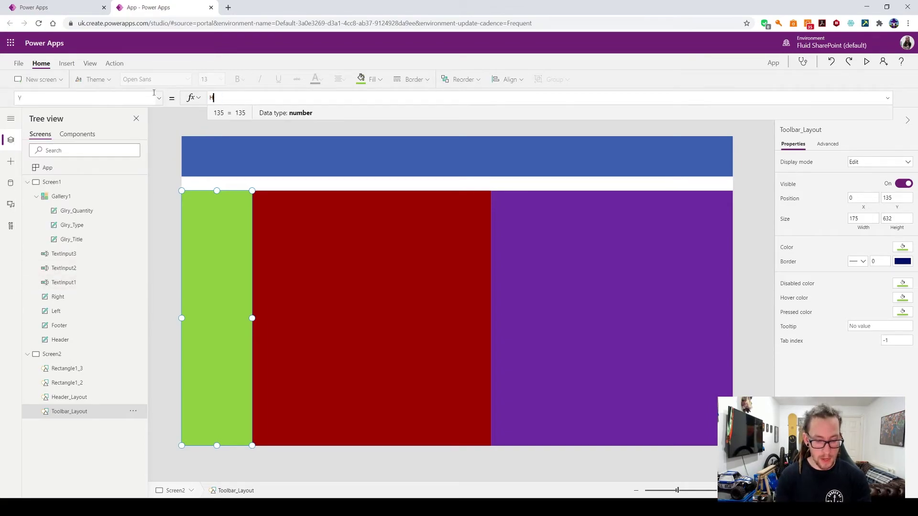
pyautogui.write('eard')
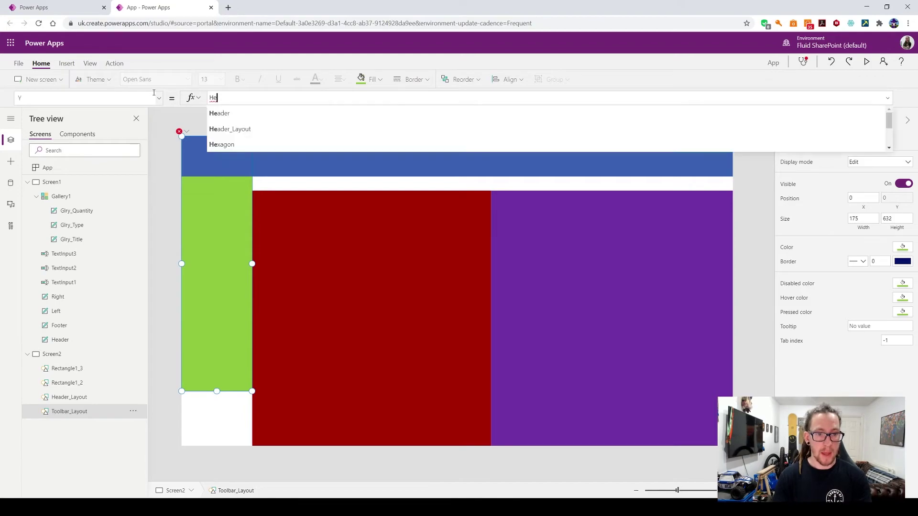
pyautogui.press('Tab')
pyautogui.write('.Height')
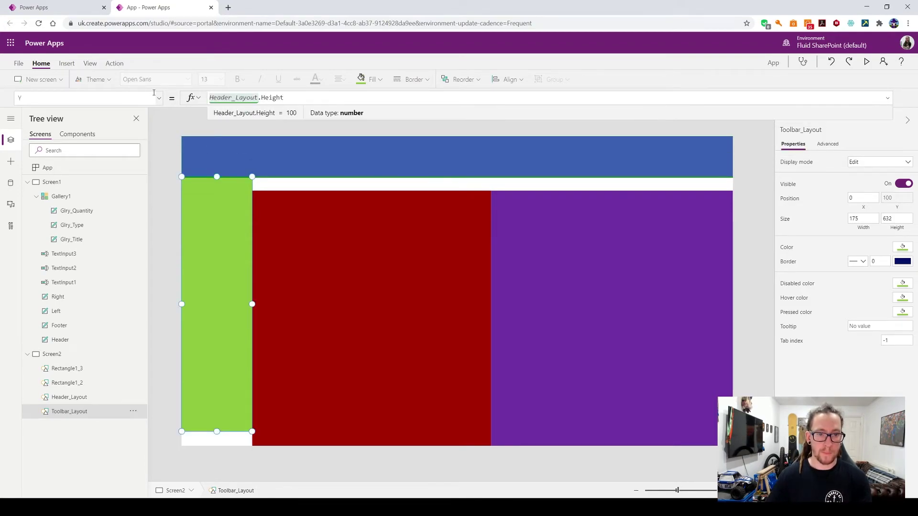
# - Set the height of Toolbar_Layout to App.Height - Header_Layout.Height
pyautogui.click(157, 97)
pyautogui.write('Height')
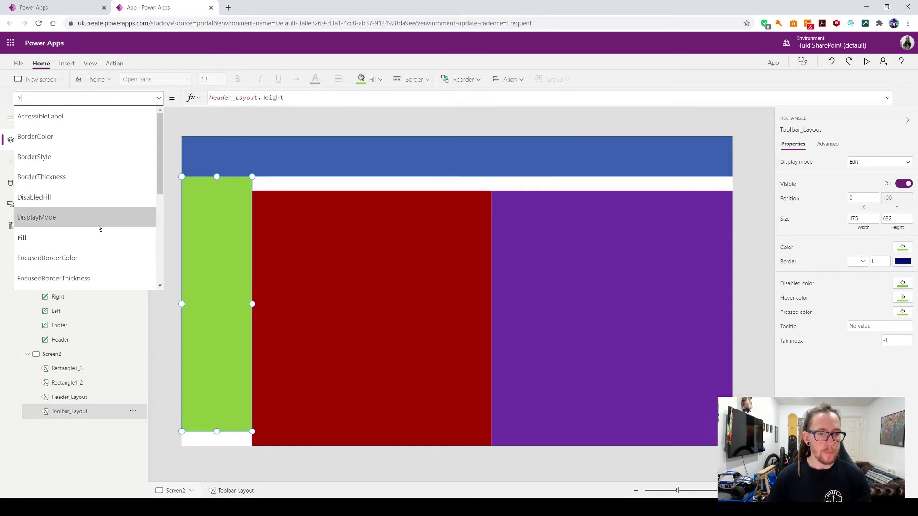
pyautogui.press('Return')
pyautogui.press('Tab')
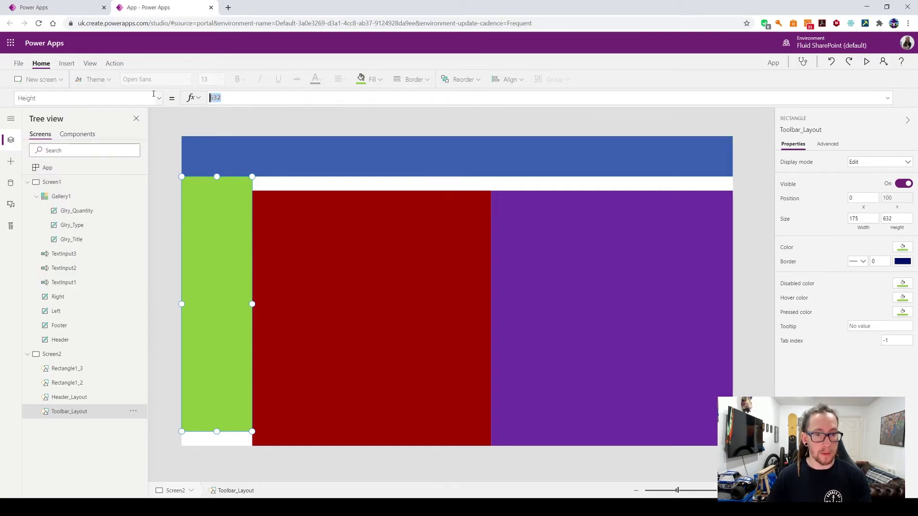
pyautogui.write('App.H')
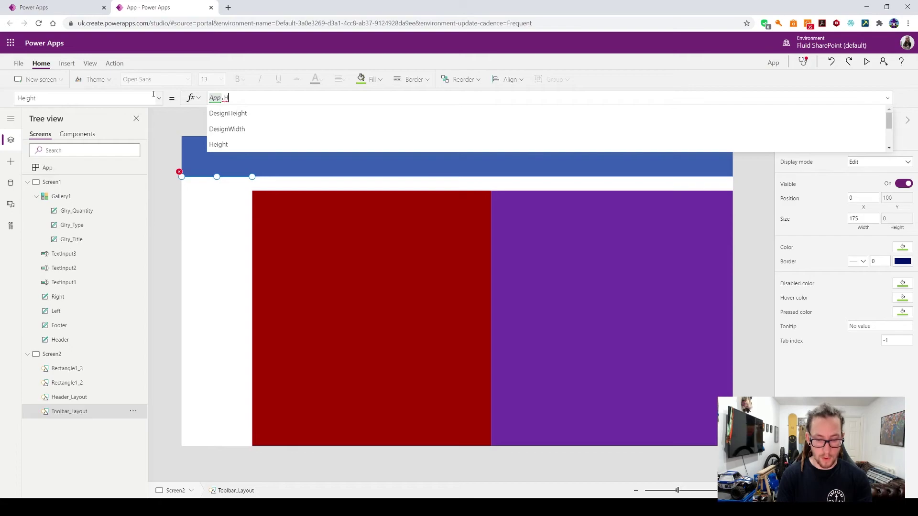
pyautogui.write('eight - ')
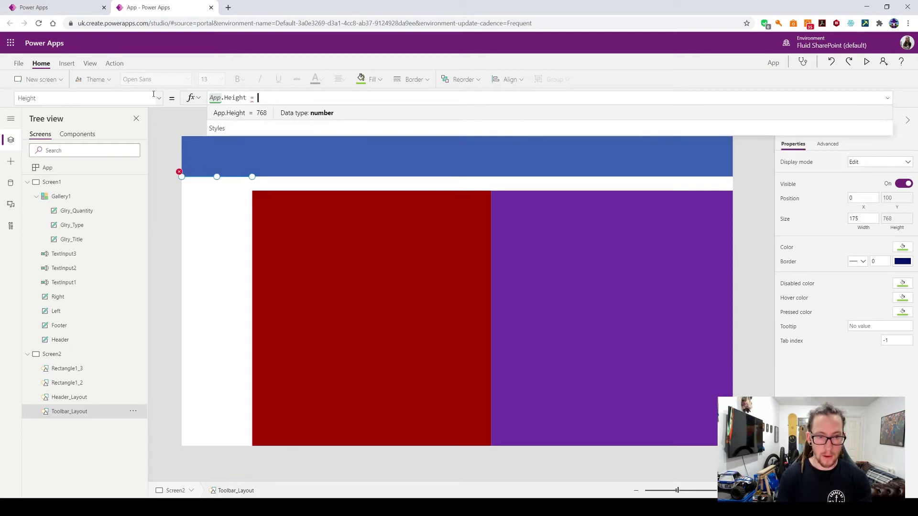
pyautogui.write('Hea')
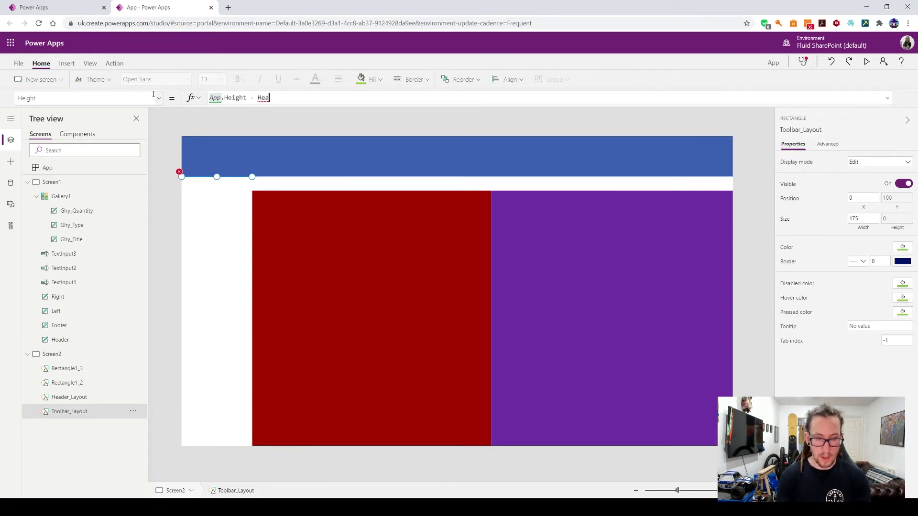
pyautogui.write('der_Layout.')
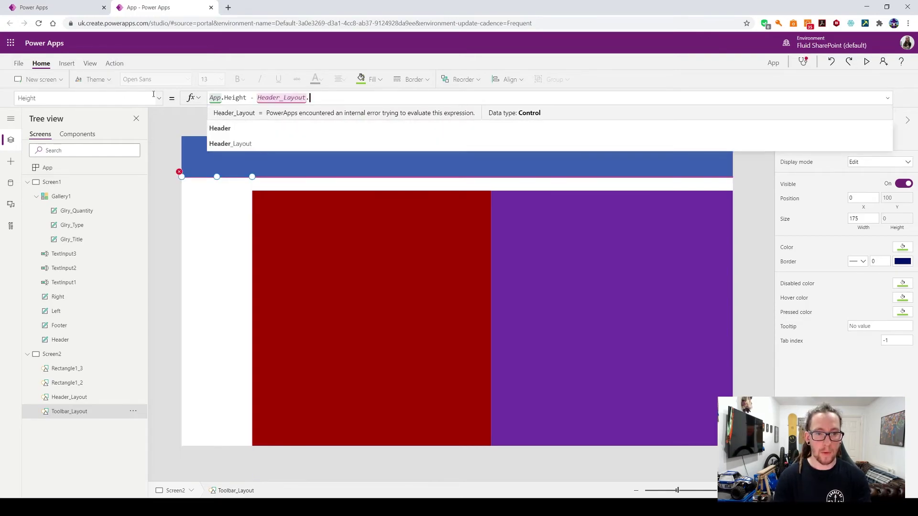
pyautogui.write('Height')
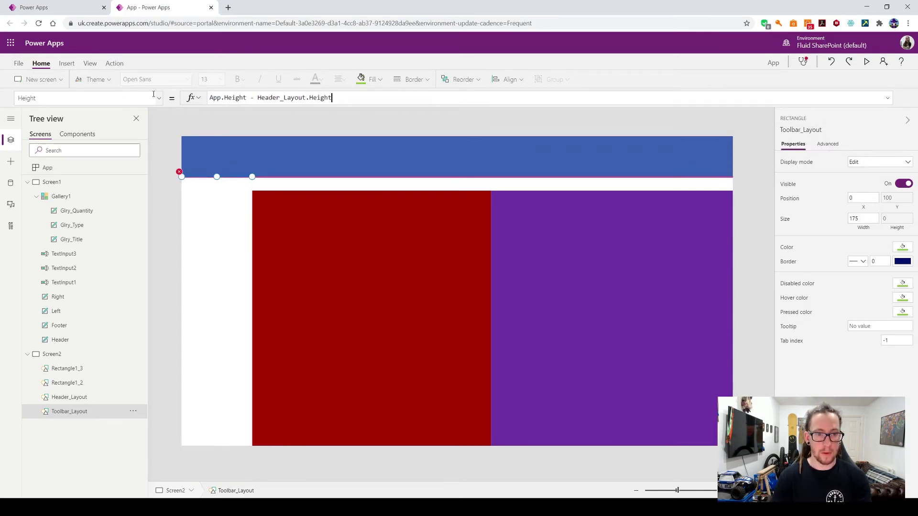
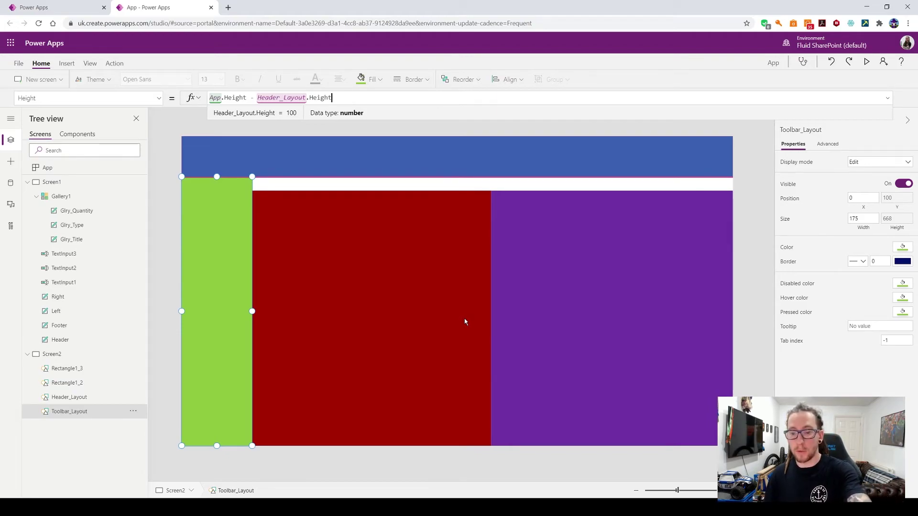
# - Set the width of Toolbar_Layout to App.Width * 0.15
pyautogui.click(159, 98)
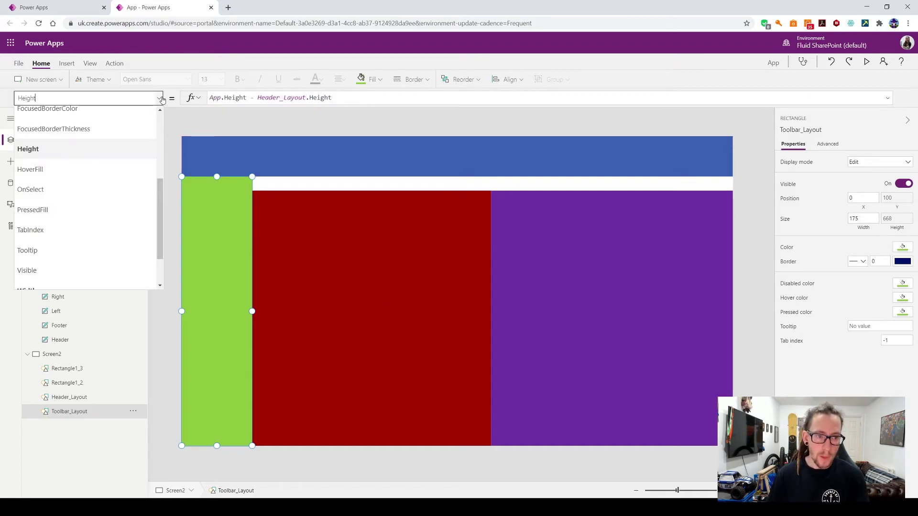
pyautogui.scroll(-1, 143, 185)
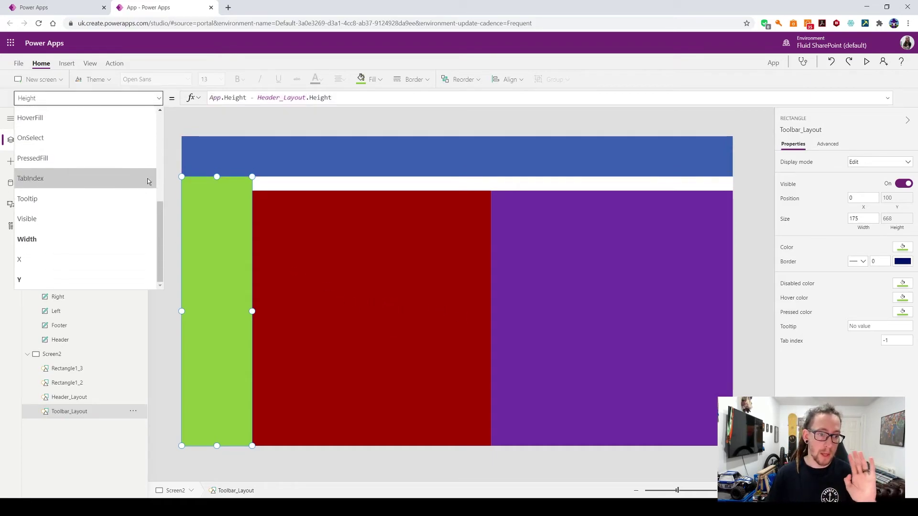
pyautogui.click(96, 238)
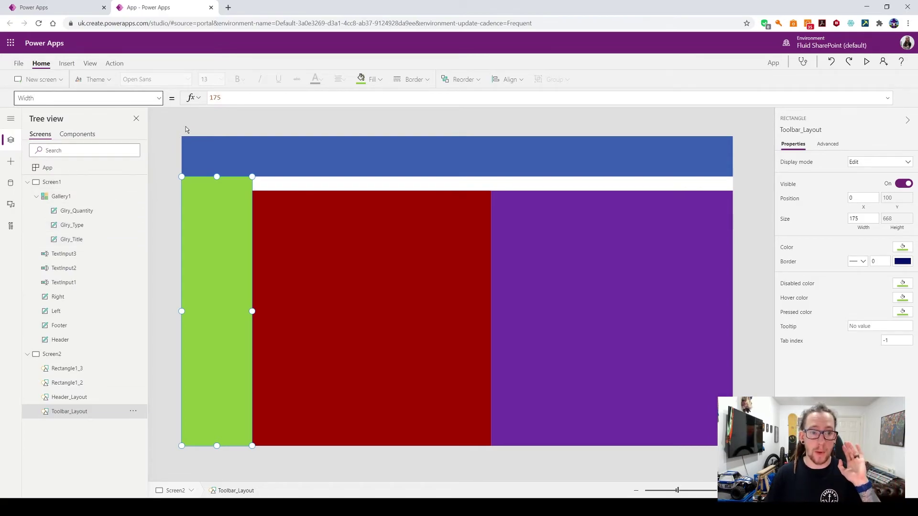
pyautogui.click(234, 97)
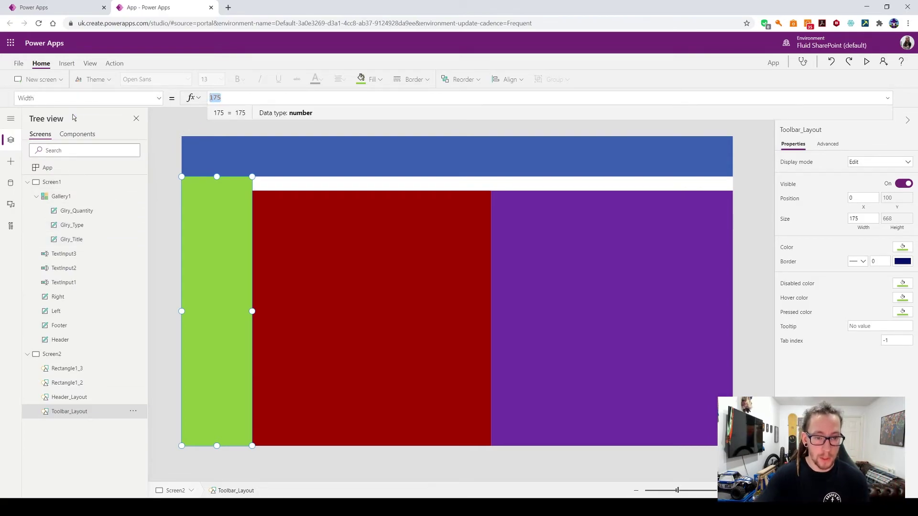
pyautogui.write('App.Widht')
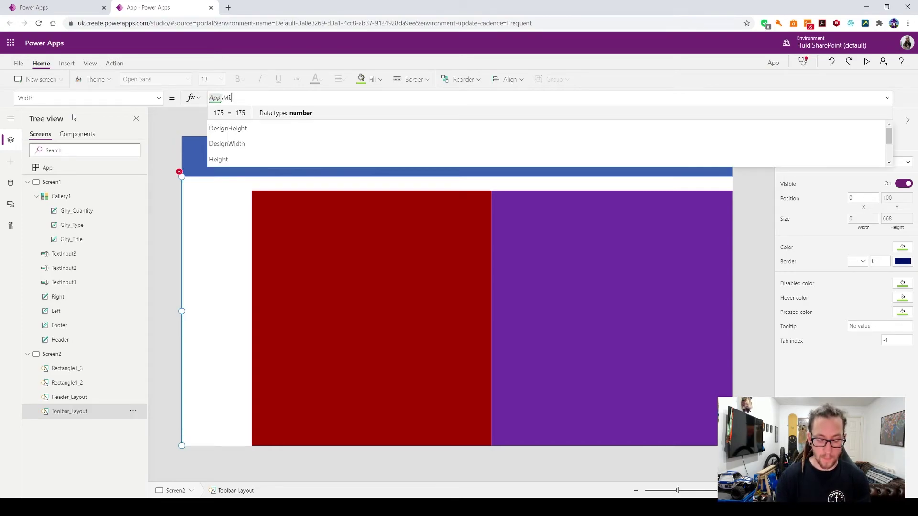
pyautogui.press('BackSpace')
pyautogui.press('BackSpace')
pyautogui.write('th ')
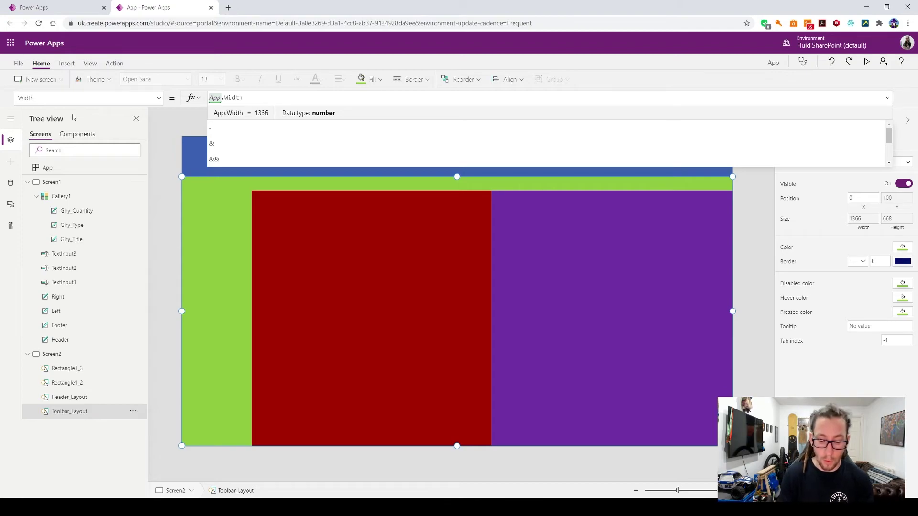
pyautogui.write('*')
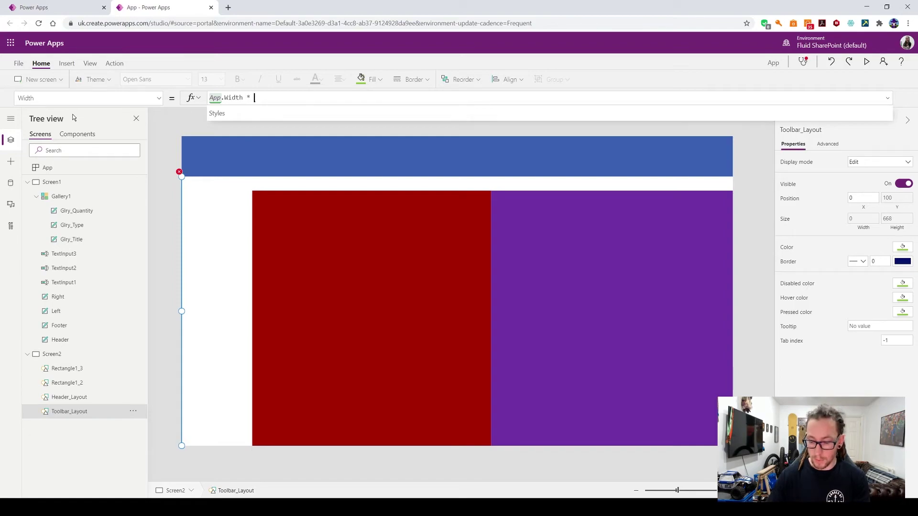
pyautogui.write('0.15')
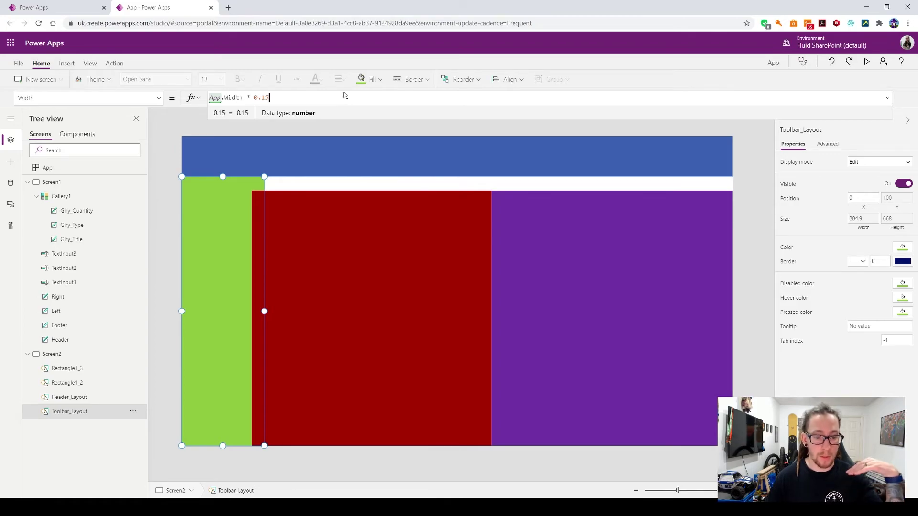
# - Rename the red rectangle, Rectangle1_2, as MainSection_Layout
pyautogui.click(56, 386)
pyautogui.rightClick(74, 386)
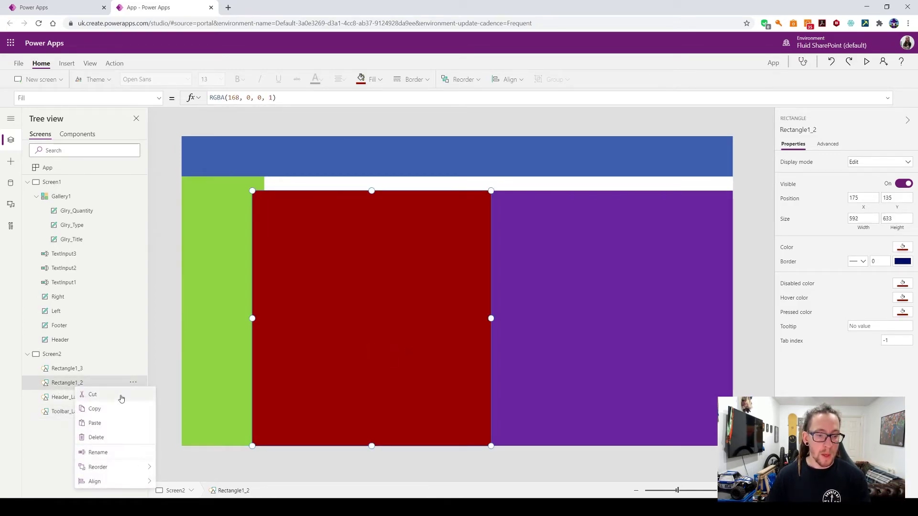
pyautogui.click(101, 453)
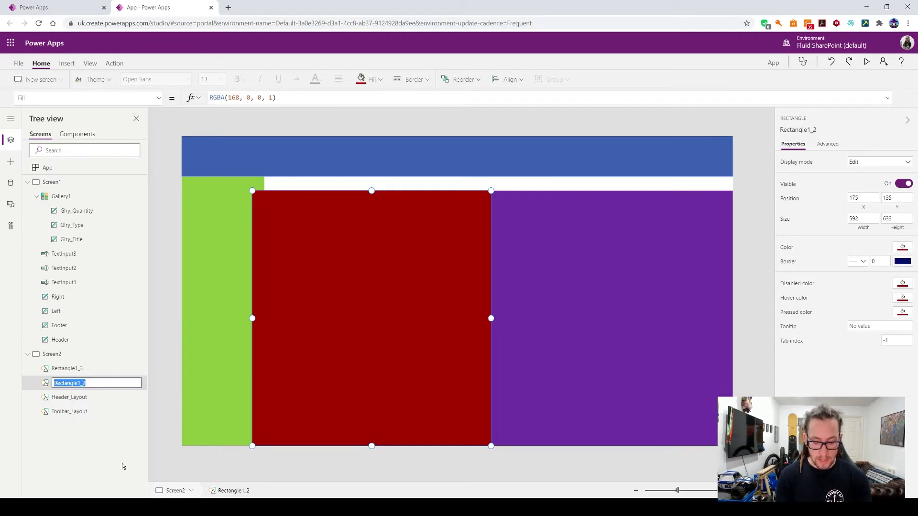
pyautogui.write('MainSection_')
pyautogui.press('BackSpace')
pyautogui.write('ayou')
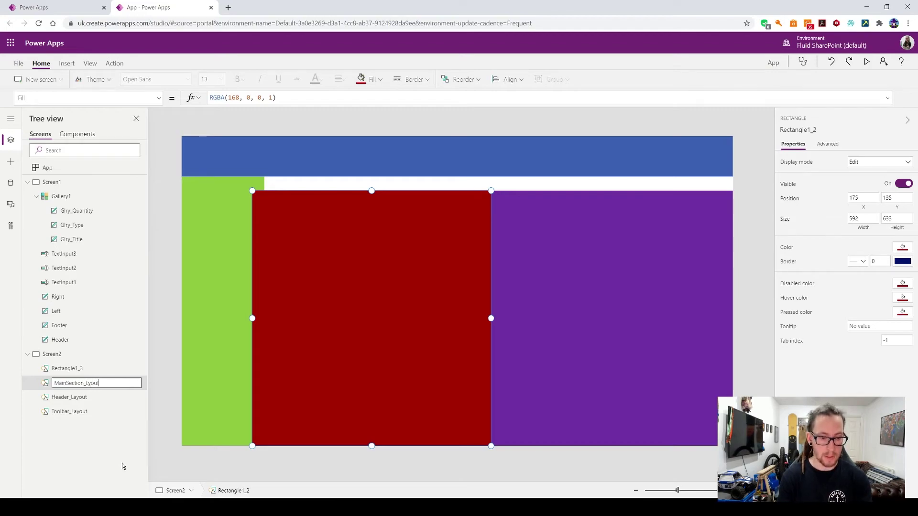
pyautogui.write('t')
pyautogui.press('Return')
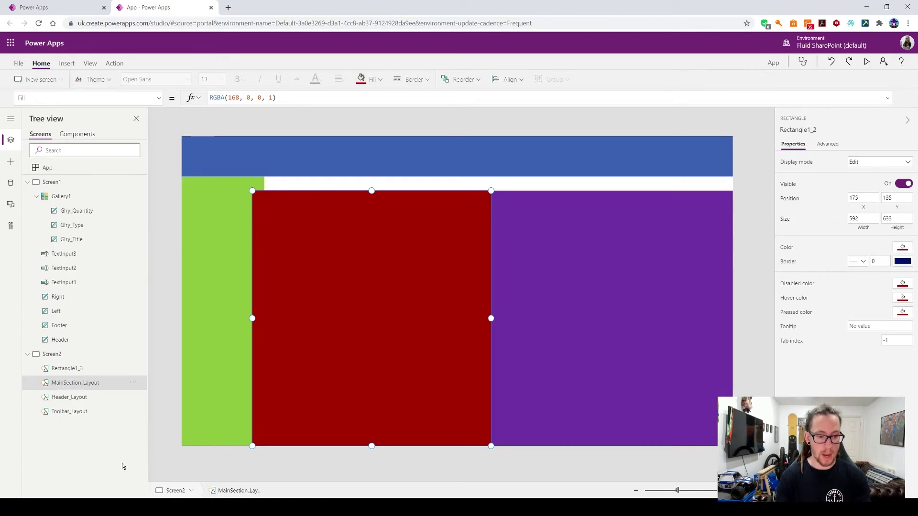
# - Rename the purple rectangle, Rectangle1_3, as SubSection_Layout
pyautogui.click(68, 371)
pyautogui.rightClick(68, 372)
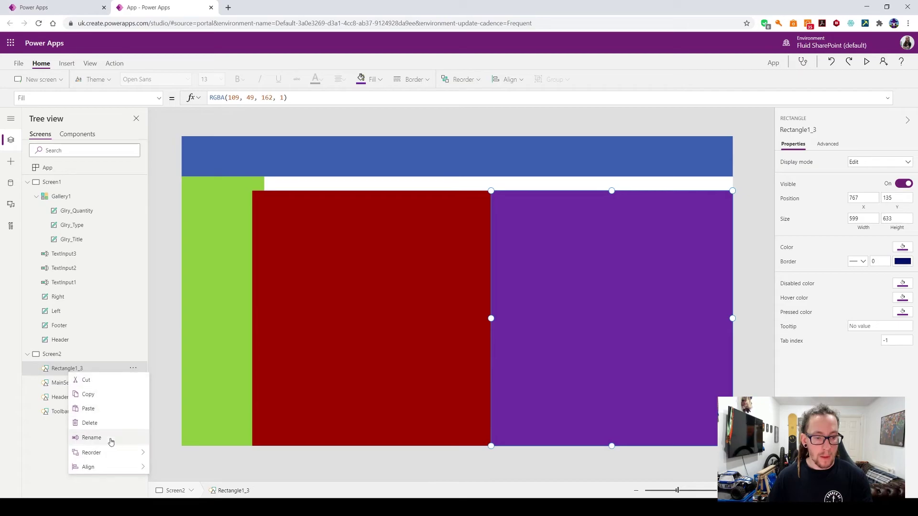
pyautogui.click(112, 437)
pyautogui.write('Main')
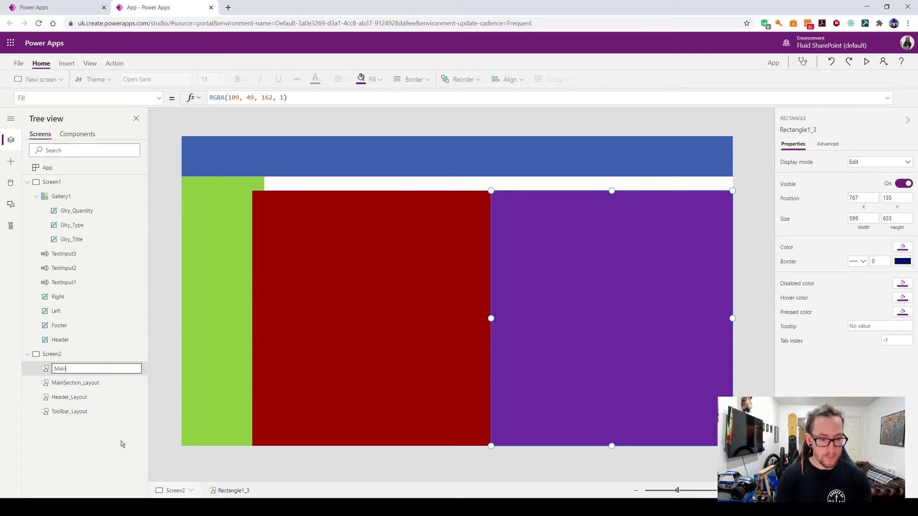
pyautogui.write('Section_Layout')
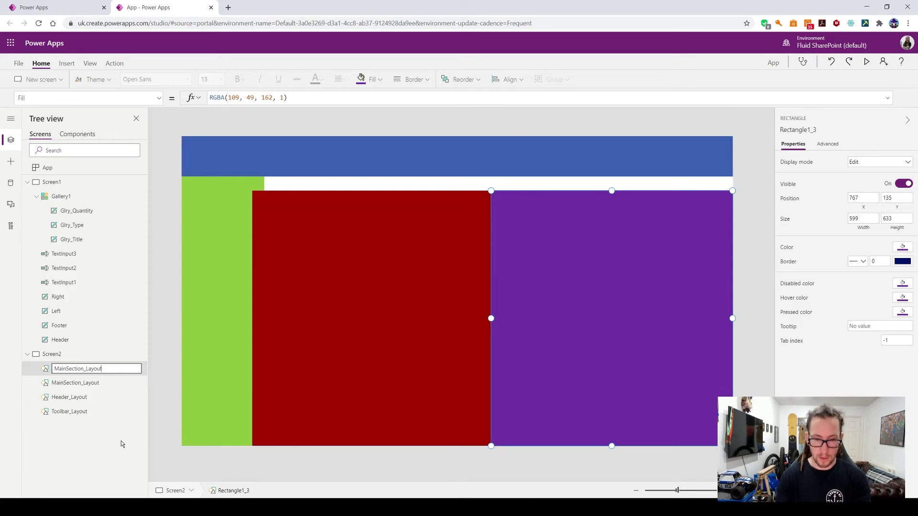
pyautogui.press('Left')
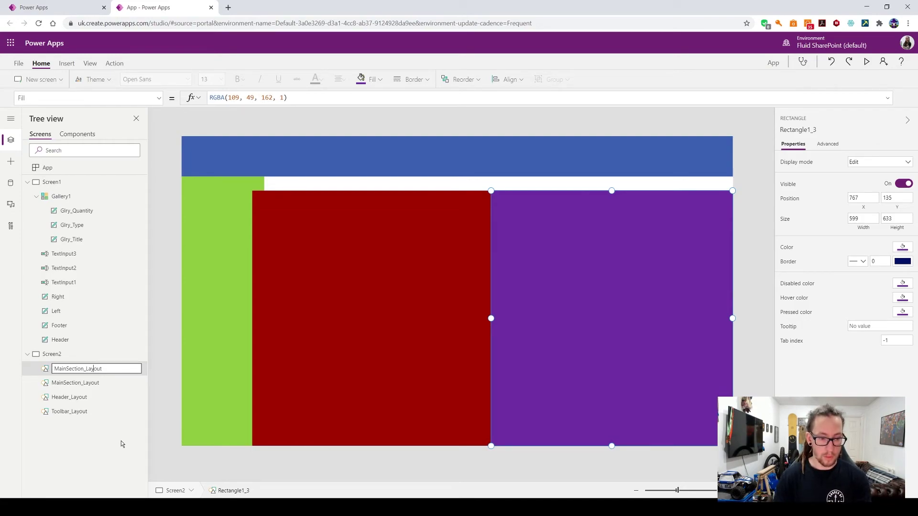
pyautogui.press('Left')
pyautogui.press('Left')
pyautogui.press('BackSpace')
pyautogui.press('BackSpace')
pyautogui.press('BackSpace')
pyautogui.press('BackSpace')
pyautogui.write('Sub')
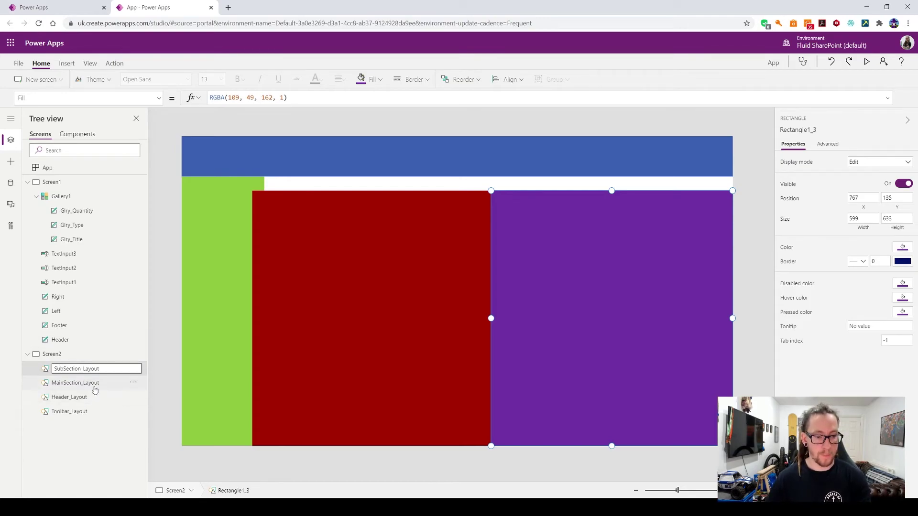
pyautogui.press('Return')
# - Set the height of the red MainSection_Layout rectangle to Toolbar_Layout.Height
pyautogui.click(79, 383)
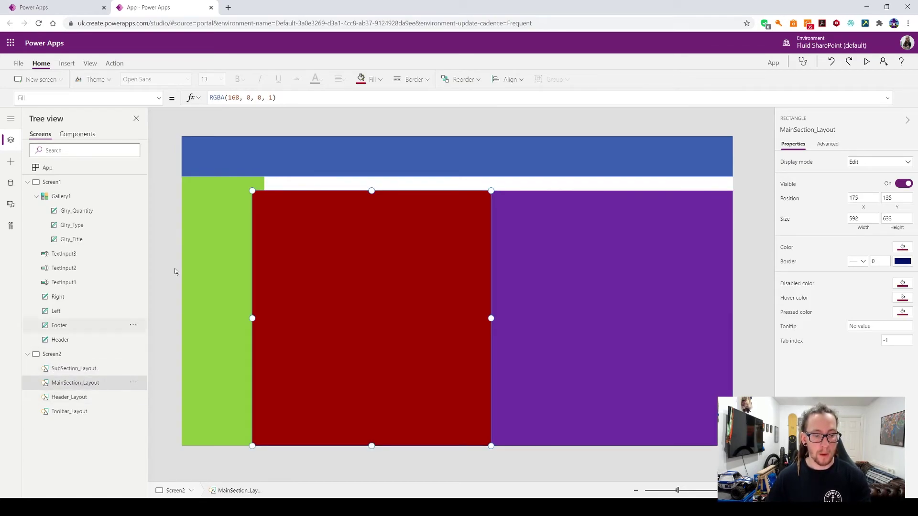
pyautogui.click(158, 98)
pyautogui.scroll(-2, 72, 249)
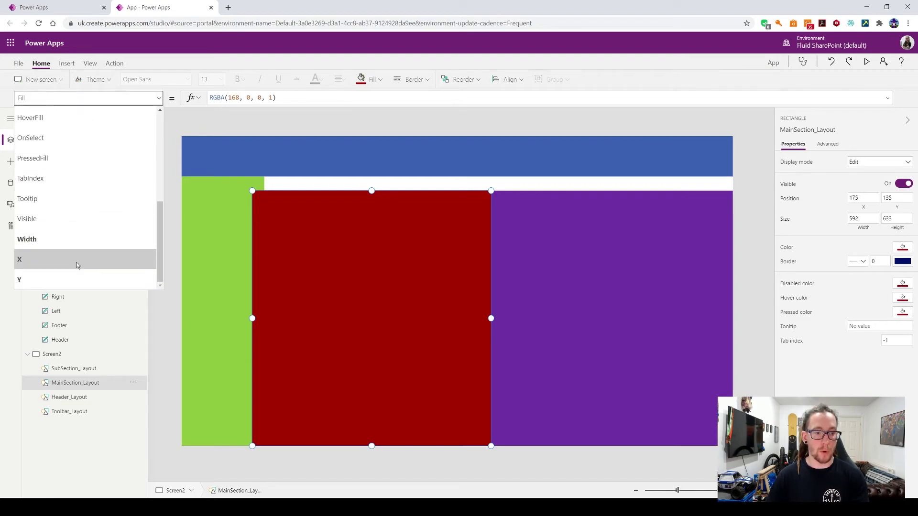
pyautogui.scroll(2, 60, 220)
pyautogui.click(42, 247)
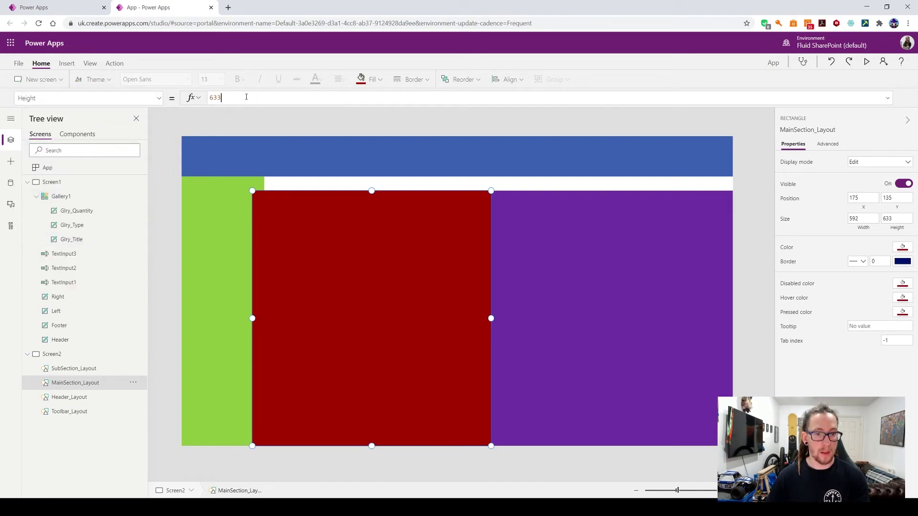
pyautogui.write('To')
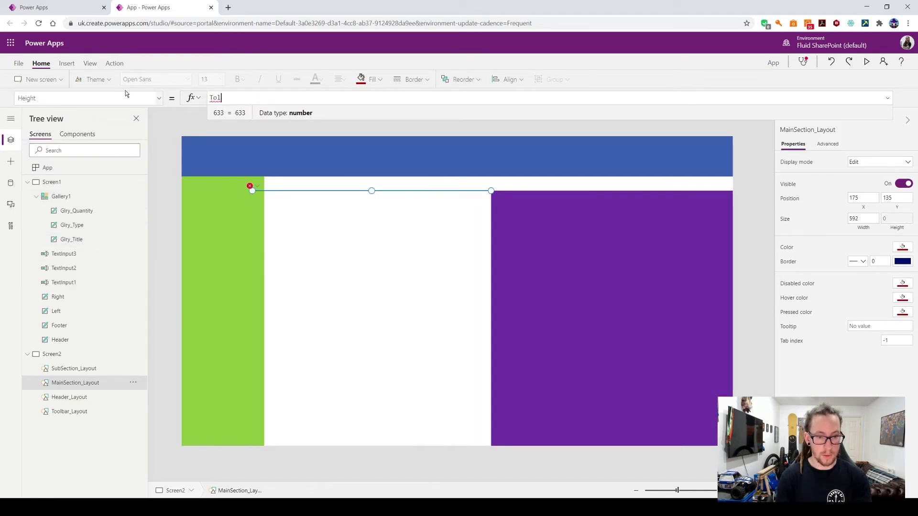
pyautogui.write('olbar_Layout')
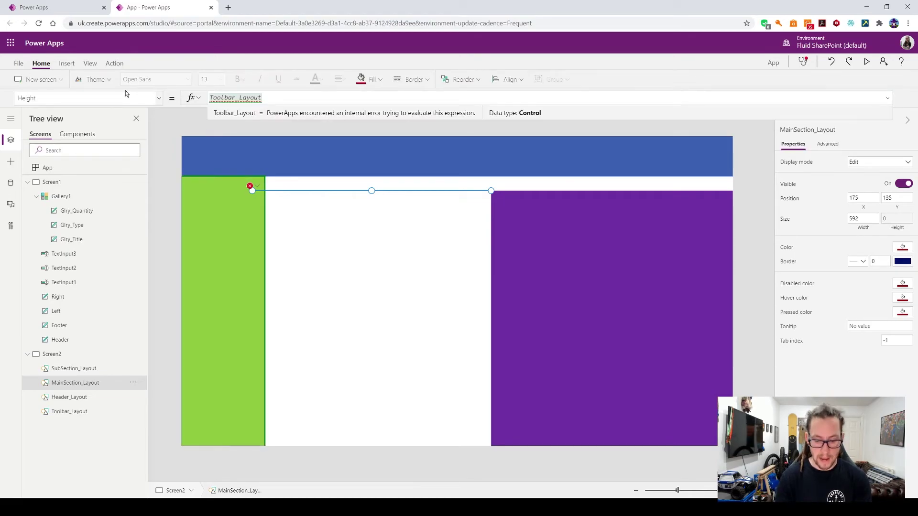
pyautogui.write('.Height')
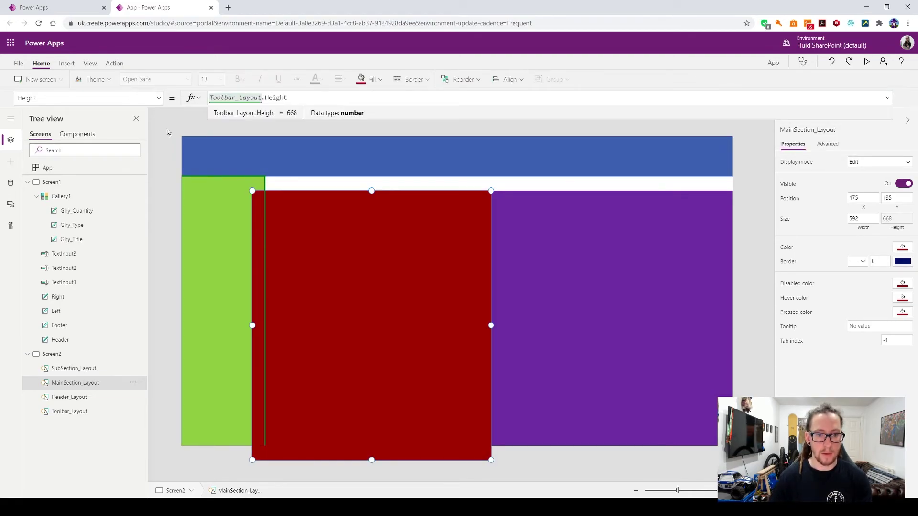
# - Set the X position of MainSection_Layout to Toolbar_Layout.Width
pyautogui.click(159, 98)
pyautogui.scroll(-5, 101, 250)
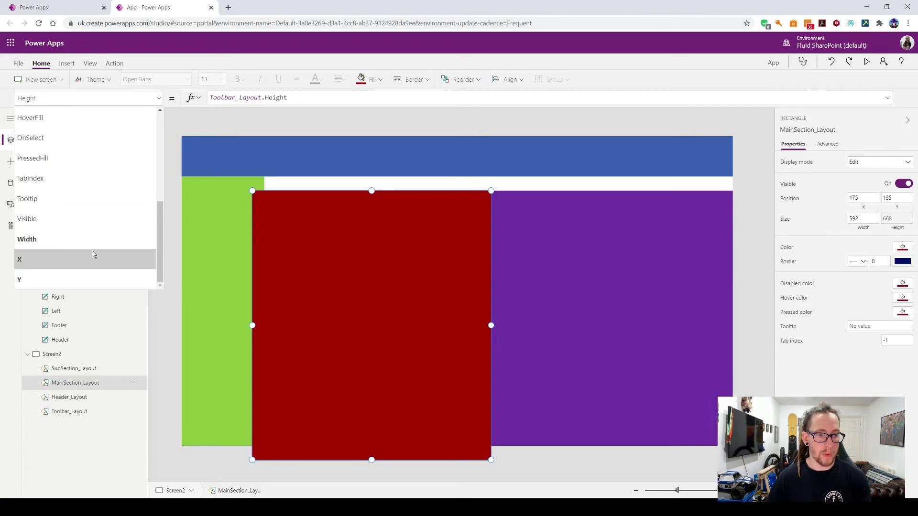
pyautogui.click(93, 255)
pyautogui.press('Tab')
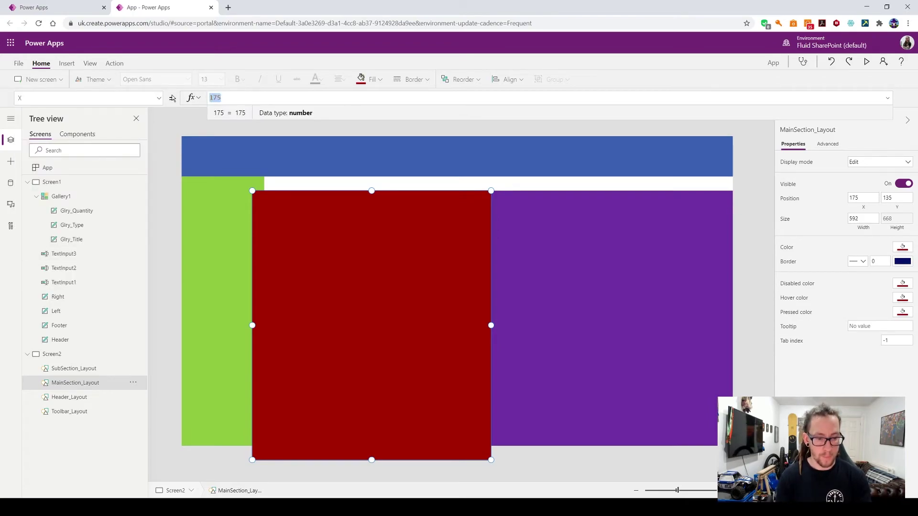
pyautogui.write('Toole')
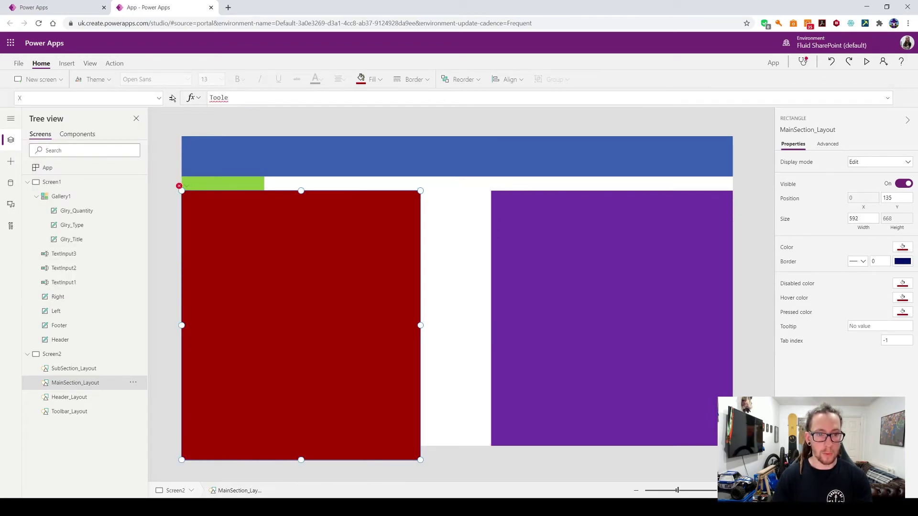
pyautogui.press('Down')
pyautogui.press('Down')
pyautogui.press('Up')
pyautogui.press('Up')
pyautogui.press('Tab')
pyautogui.write('.')
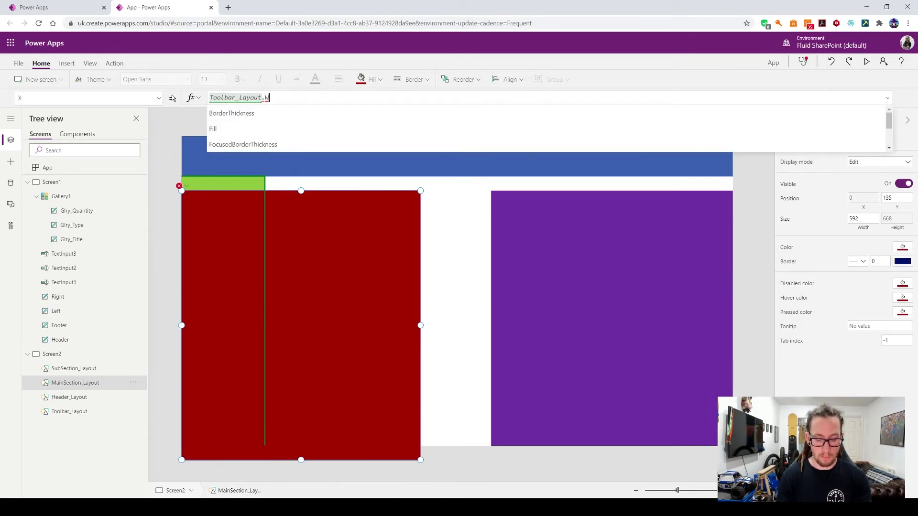
pyautogui.write('wid')
pyautogui.press('Tab')
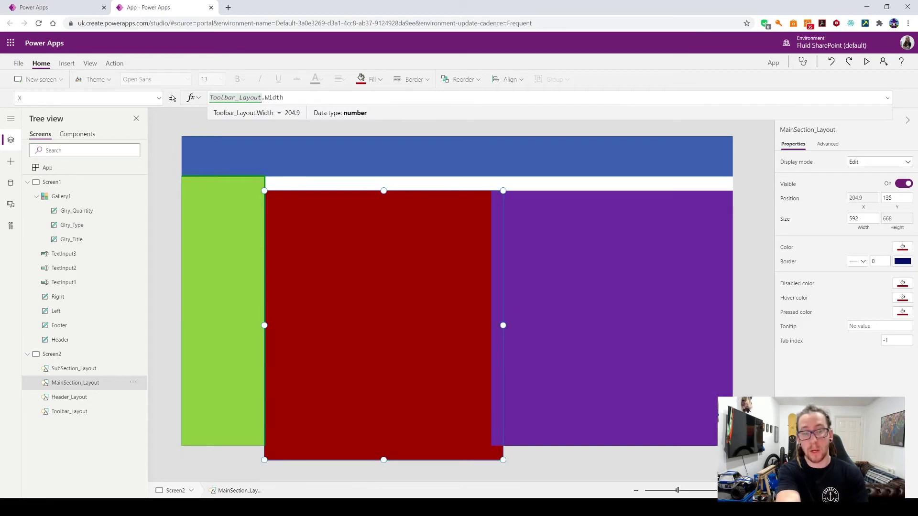
# - Set the Y position of MainSection_Layout to Toolbar_Layout.Y
pyautogui.click(158, 98)
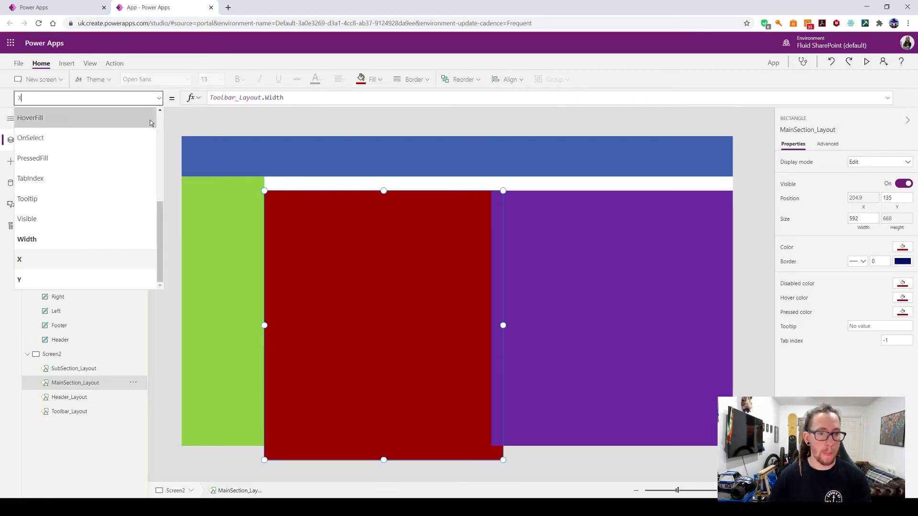
pyautogui.click(59, 277)
pyautogui.press('Tab')
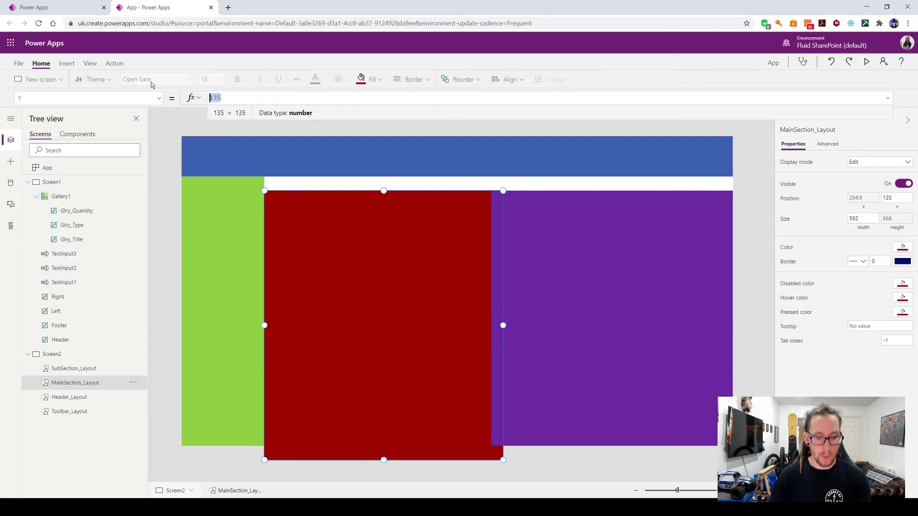
pyautogui.write('Tool#')
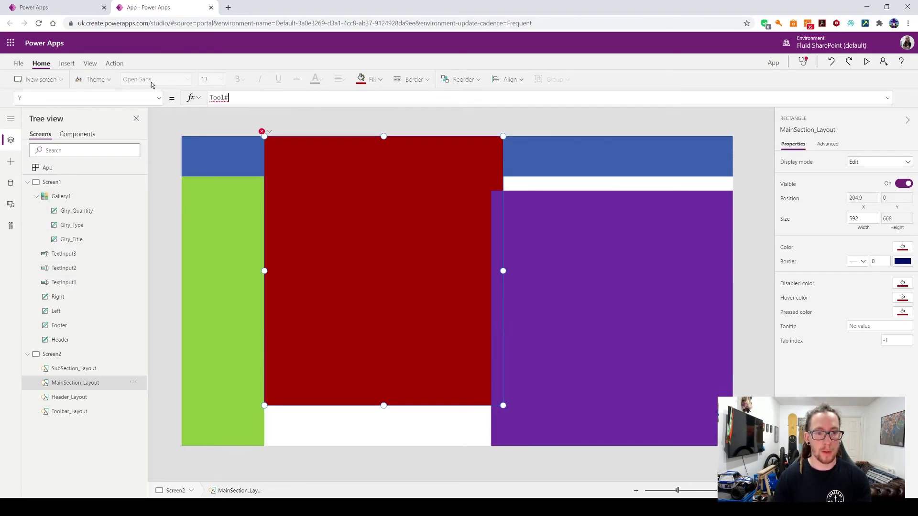
pyautogui.press('BackSpace')
pyautogui.press('Tab')
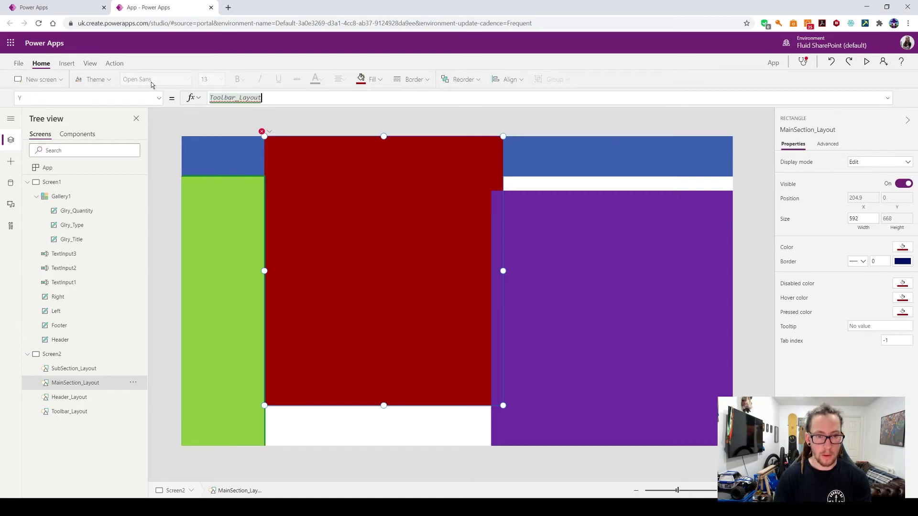
pyautogui.write('.Y')
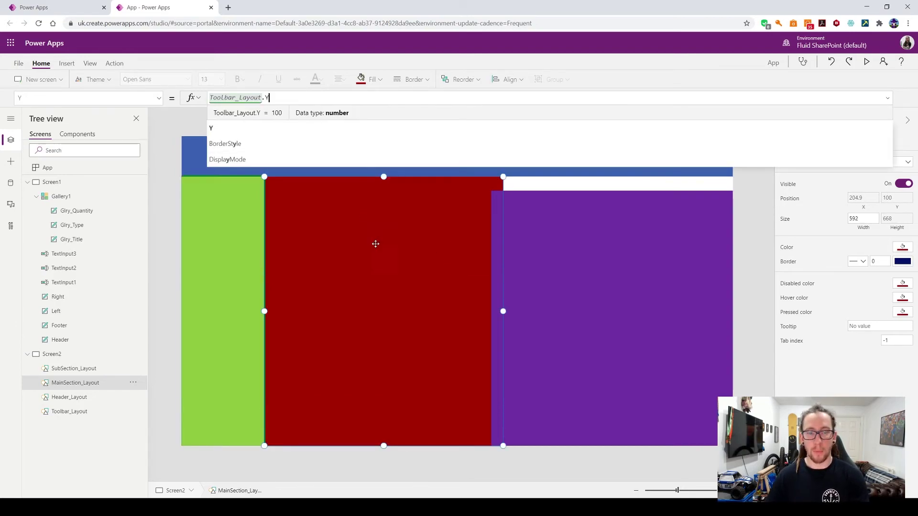
# - Set the width of the green Toolbar_Layout rectangle to App.Width * 0.10
pyautogui.click(158, 98)
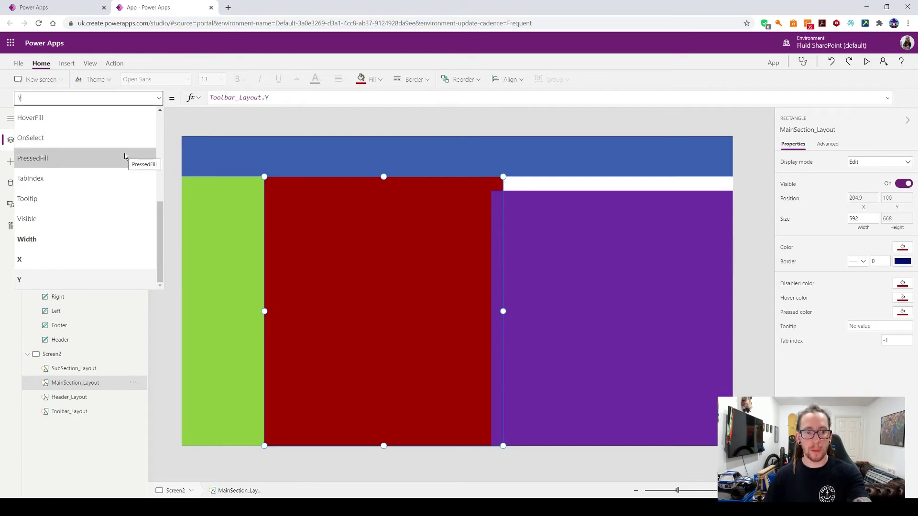
pyautogui.click(221, 246)
pyautogui.click(269, 98)
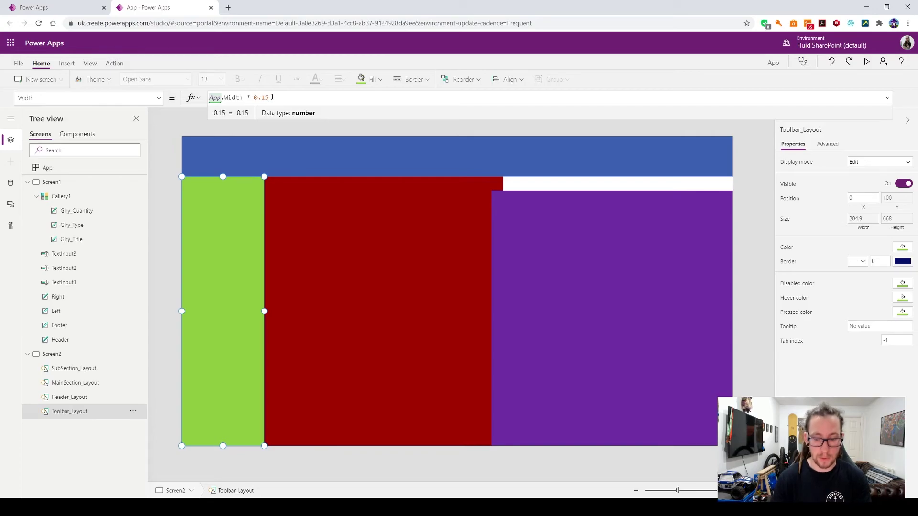
pyautogui.press('BackSpace')
pyautogui.write('0')
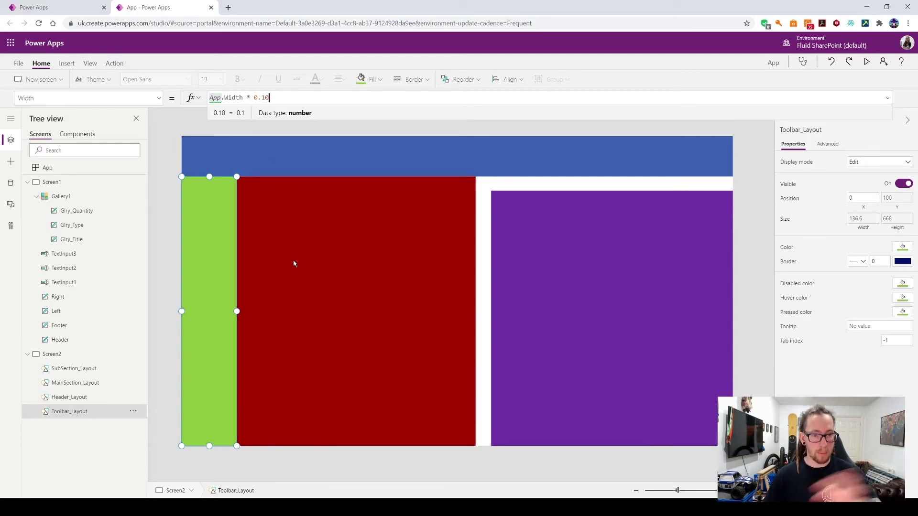
# - Set the width of the red MainSection_Layout rectangle to App.Width * 0.45
pyautogui.click(241, 199)
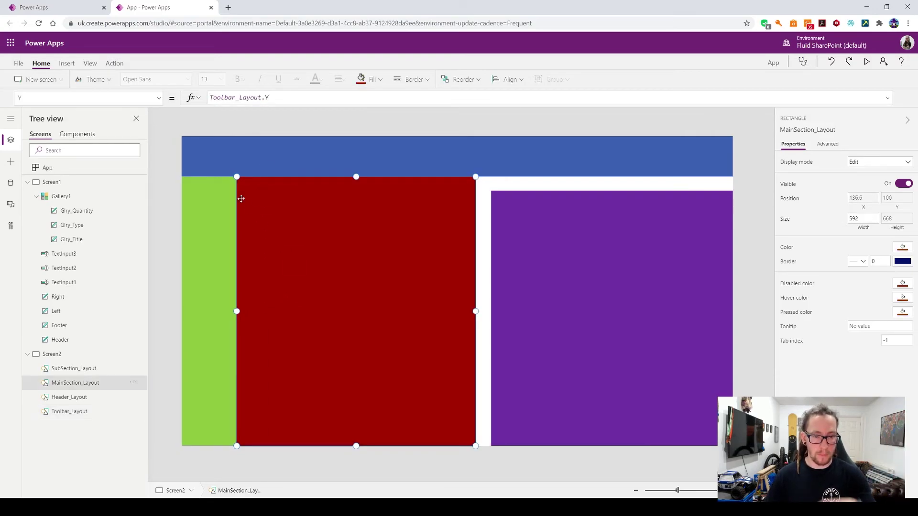
pyautogui.click(158, 99)
pyautogui.click(91, 238)
pyautogui.doubleClick(216, 98)
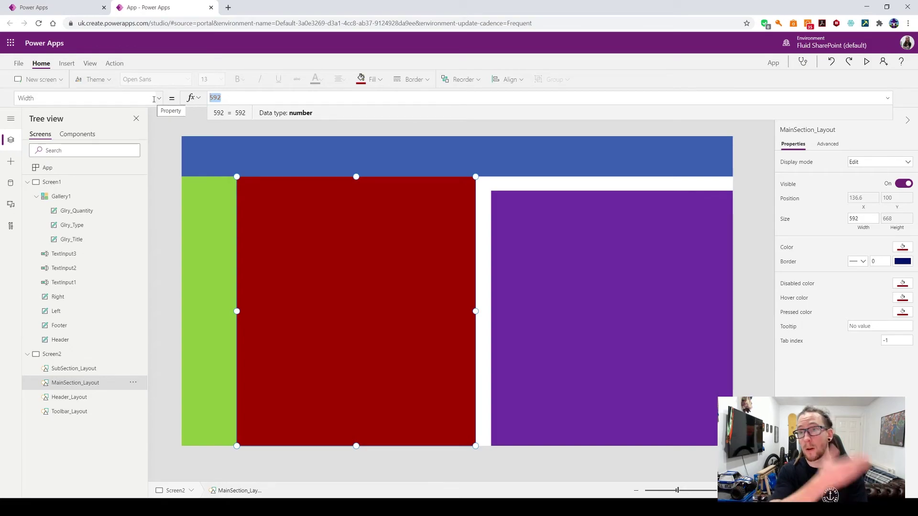
pyautogui.write('A')
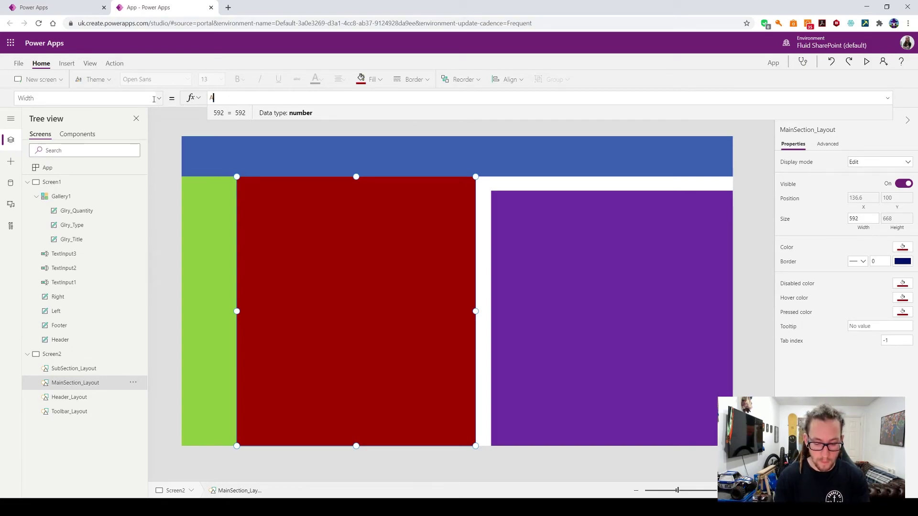
pyautogui.write('pp.')
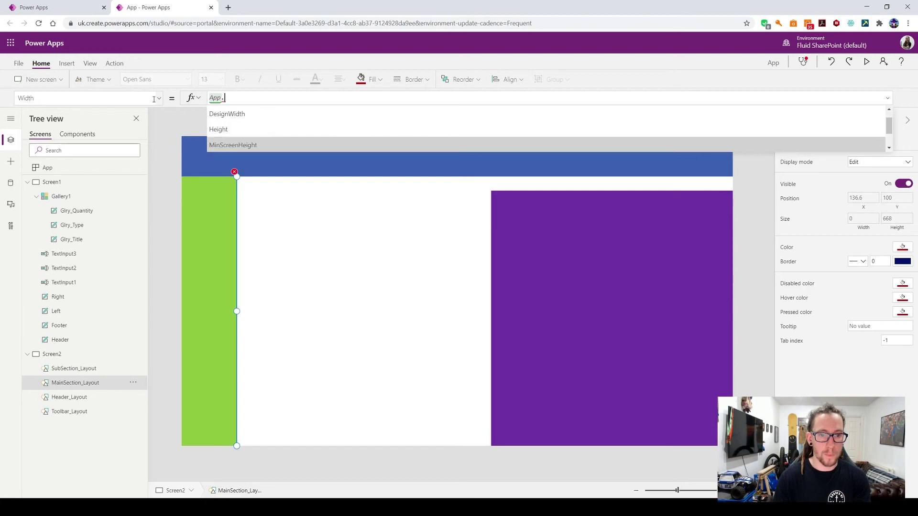
pyautogui.write('Width * ')
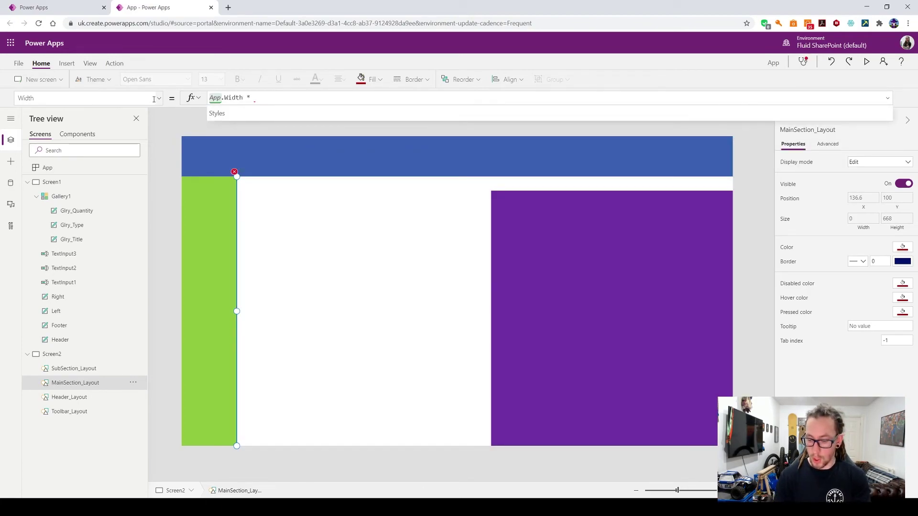
pyautogui.write('0.45')
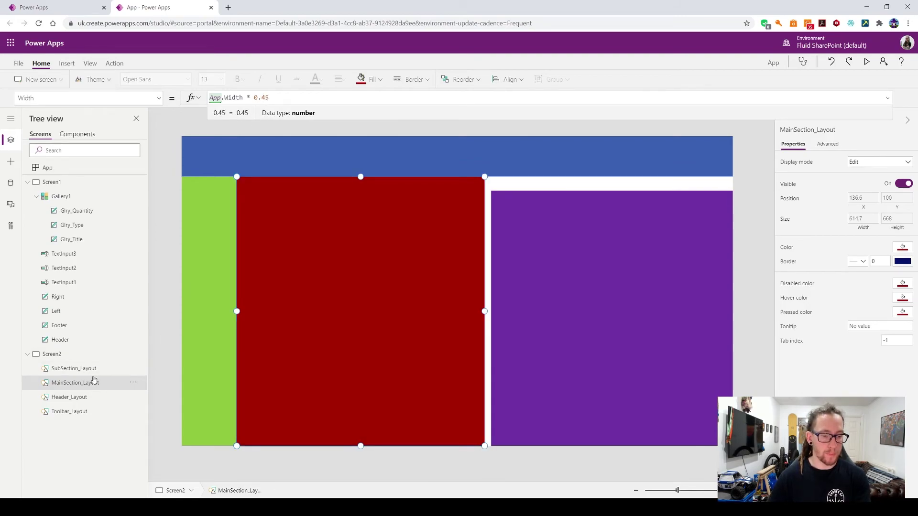
# - Set the X position of the purple SubSection_Layout rectangle to MainSection_Layout.X + MainSection_Layout.Width
pyautogui.click(92, 374)
pyautogui.click(160, 98)
pyautogui.click(62, 259)
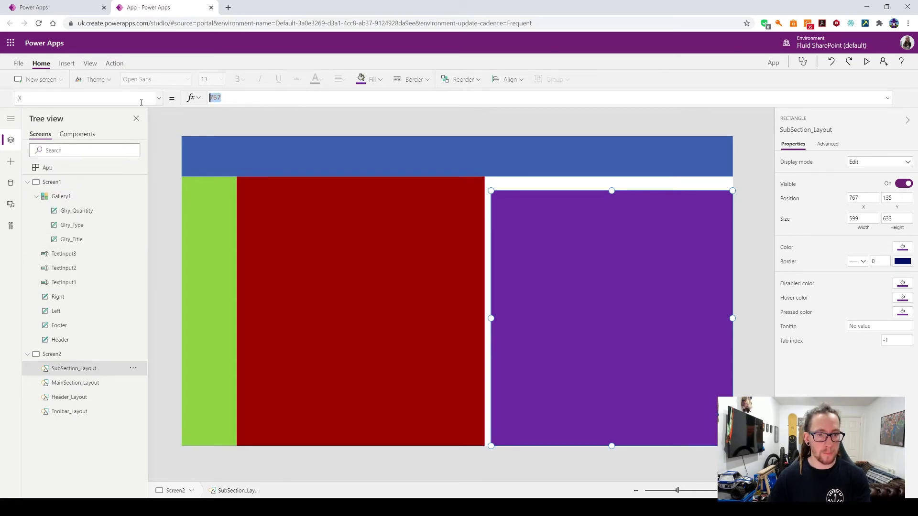
pyautogui.write('Mai')
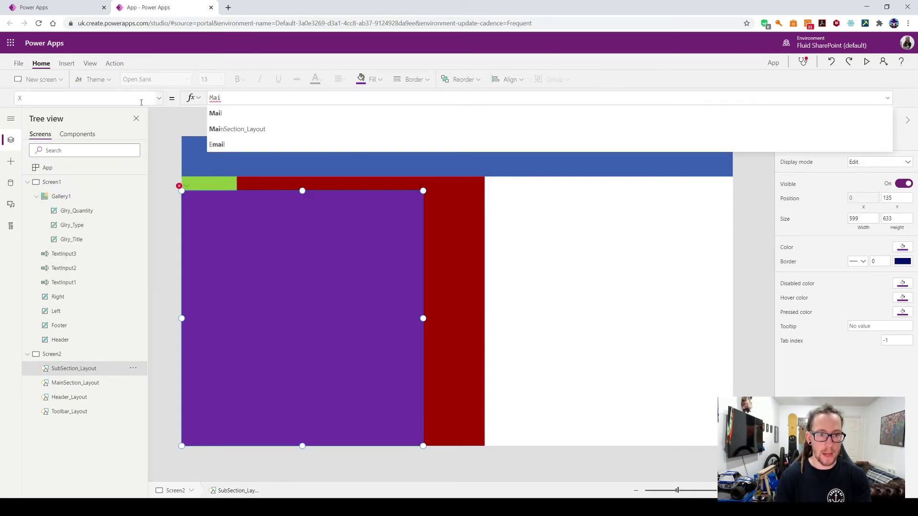
pyautogui.press('Tab')
pyautogui.write('.X')
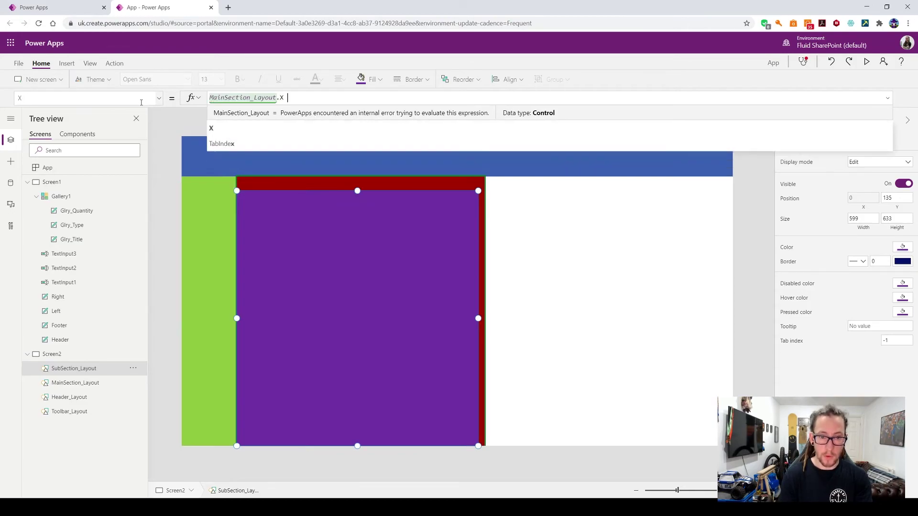
pyautogui.write(' + Main')
pyautogui.press('Tab')
pyautogui.write('.Wid')
pyautogui.press('Tab')
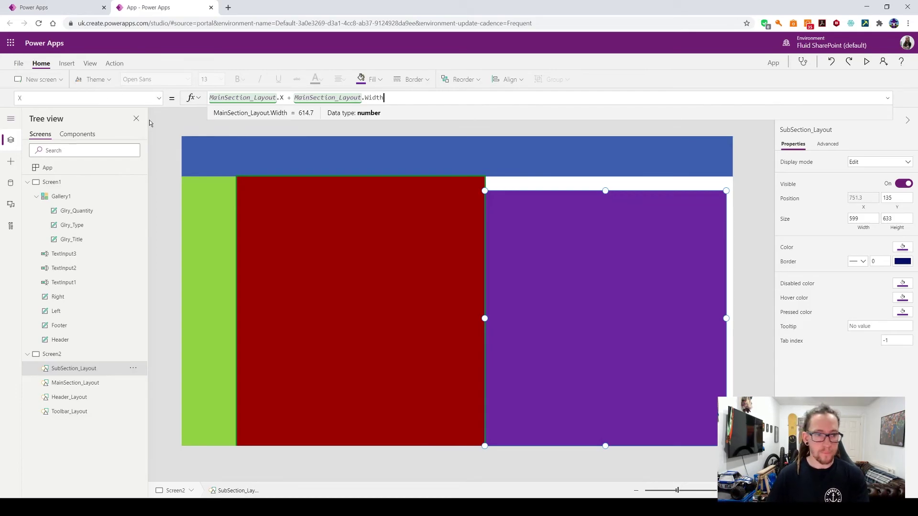
# - Set the Y position of SubSection_Layout to MainSection_Layout.Y
pyautogui.click(158, 98)
pyautogui.click(77, 277)
pyautogui.doubleClick(261, 99)
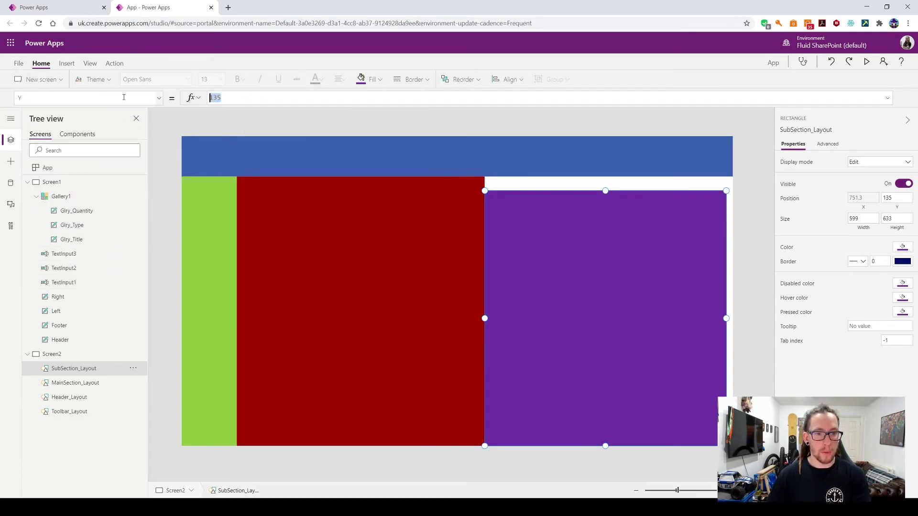
pyautogui.write('Main')
pyautogui.press('Tab')
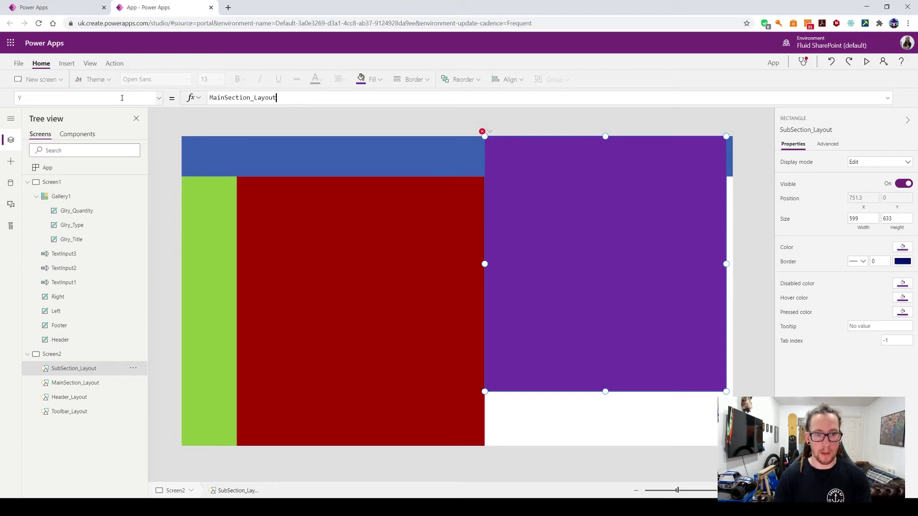
pyautogui.write('.Y')
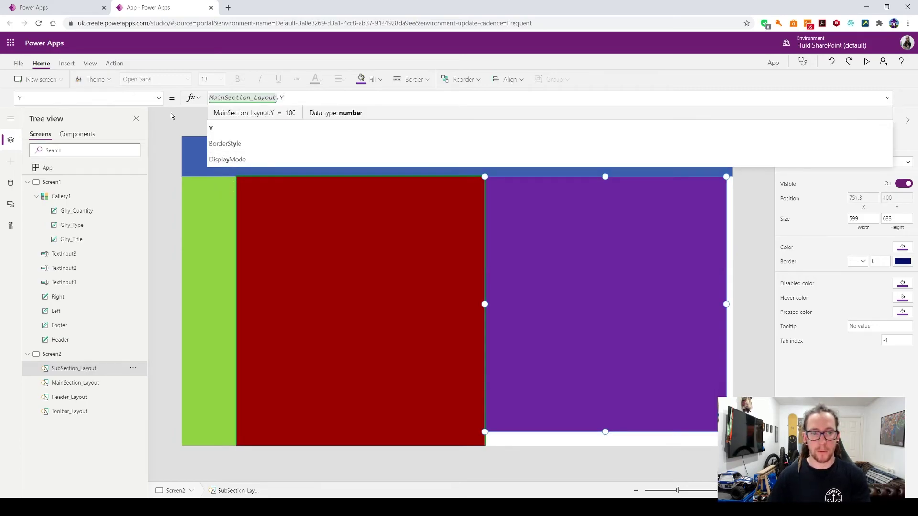
# - Set the height of SubSection_Layout to MainSection_Layout.Height
pyautogui.click(159, 99)
pyautogui.scroll(5, 69, 183)
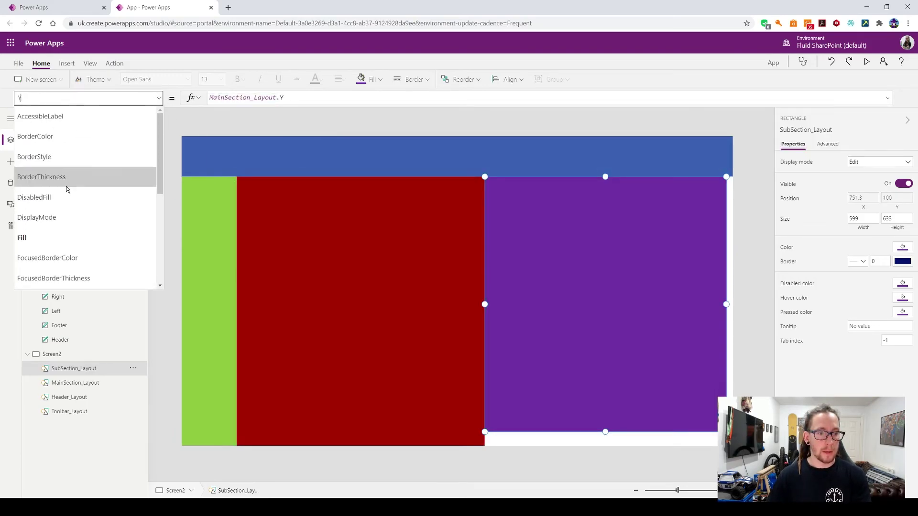
pyautogui.scroll(-3, 64, 162)
pyautogui.click(64, 167)
pyautogui.moveTo(224, 98); pyautogui.dragTo(146, 98)
pyautogui.write('Main')
pyautogui.press('Tab')
pyautogui.write('.Hei')
pyautogui.press('Tab')
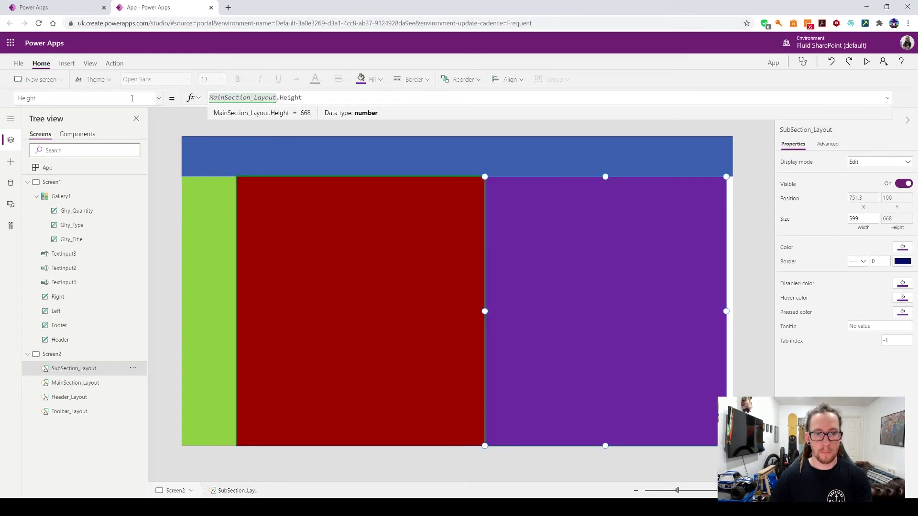
# - Set the width of SubSection_Layout to App.Width * 0.45
pyautogui.click(154, 100)
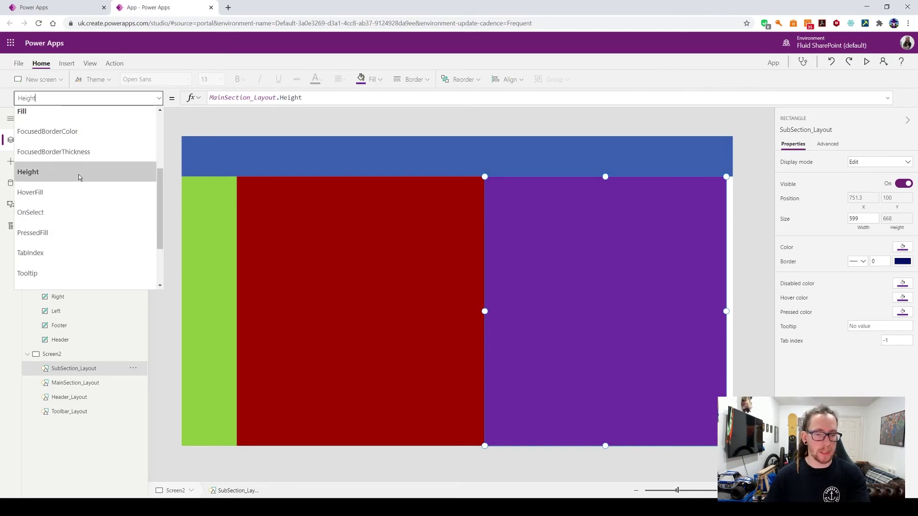
pyautogui.scroll(-3, 79, 177)
pyautogui.click(76, 238)
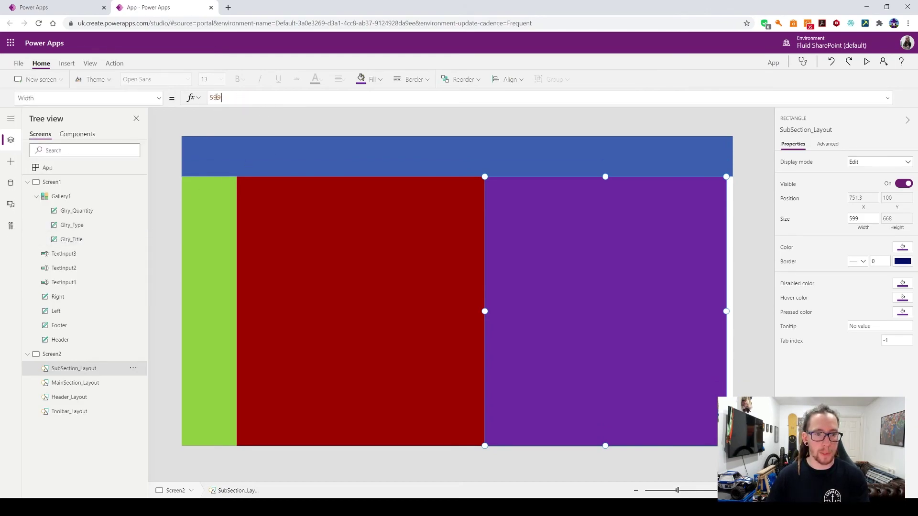
pyautogui.press('BackSpace')
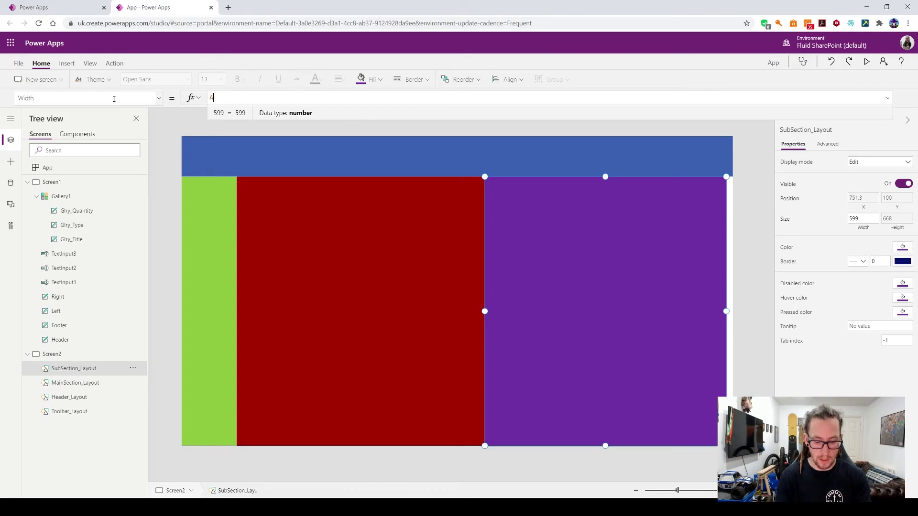
pyautogui.write('App.W')
pyautogui.press('Tab')
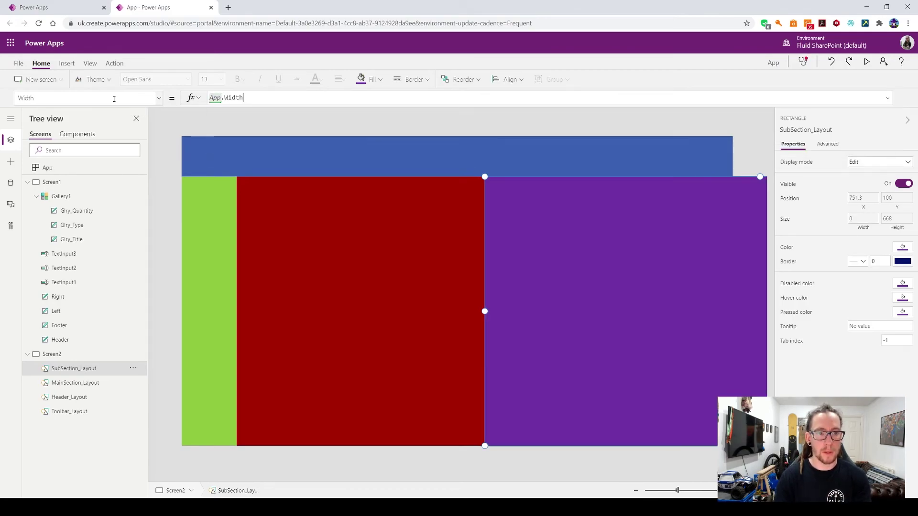
pyautogui.write('* 0.45')
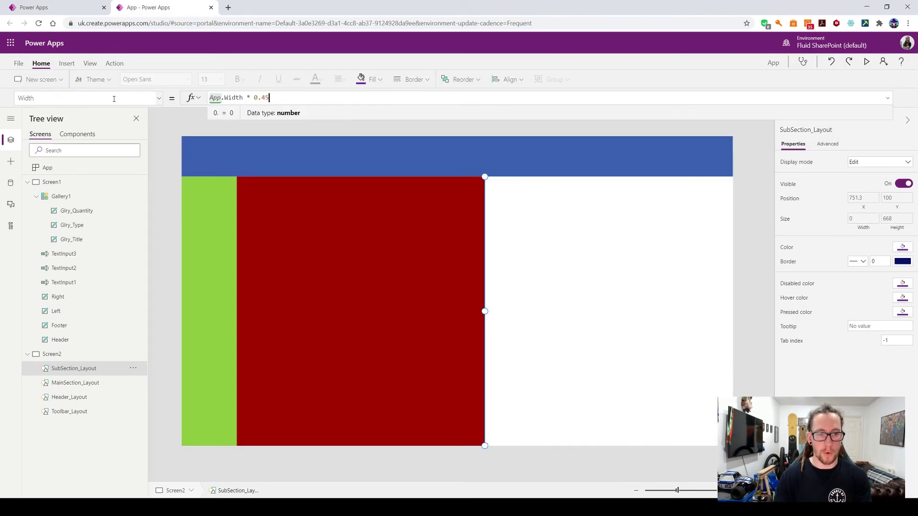
pyautogui.click(744, 229)
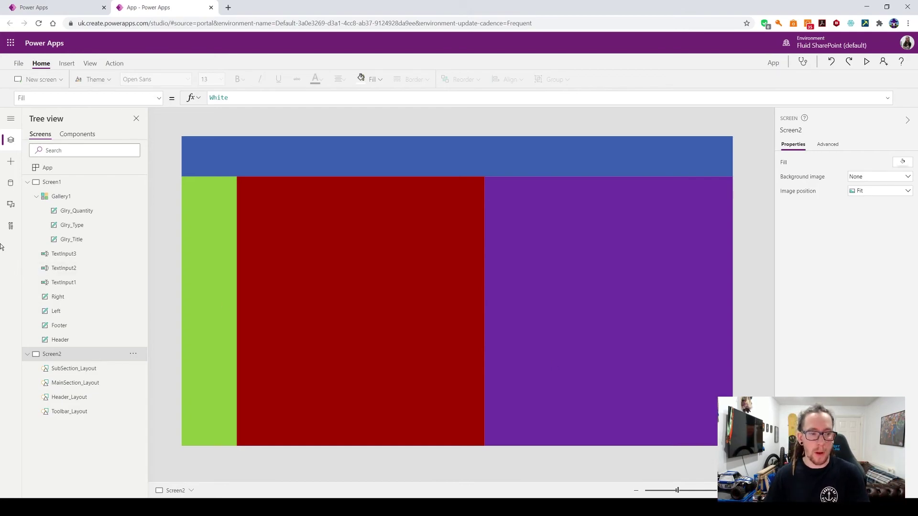
# - Reduce the width of TextInput1, the uppermost text input on Screen1
pyautogui.click(59, 183)
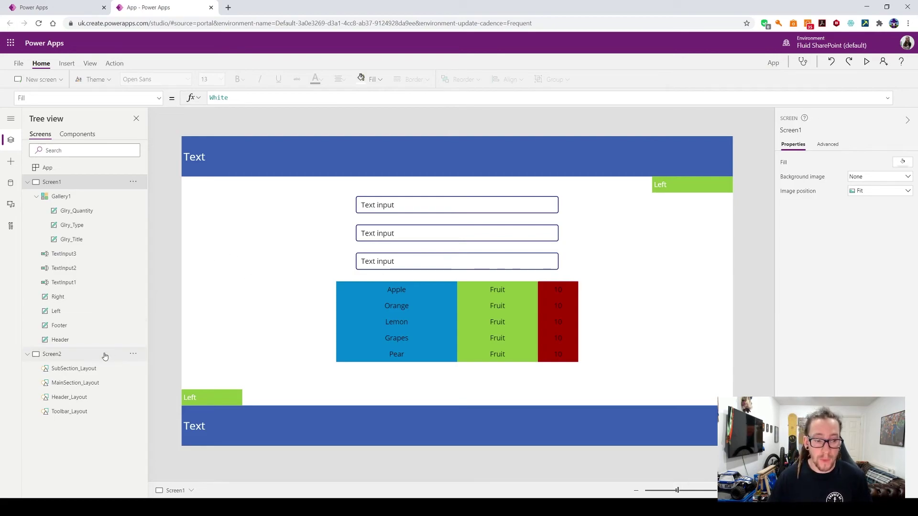
pyautogui.click(87, 354)
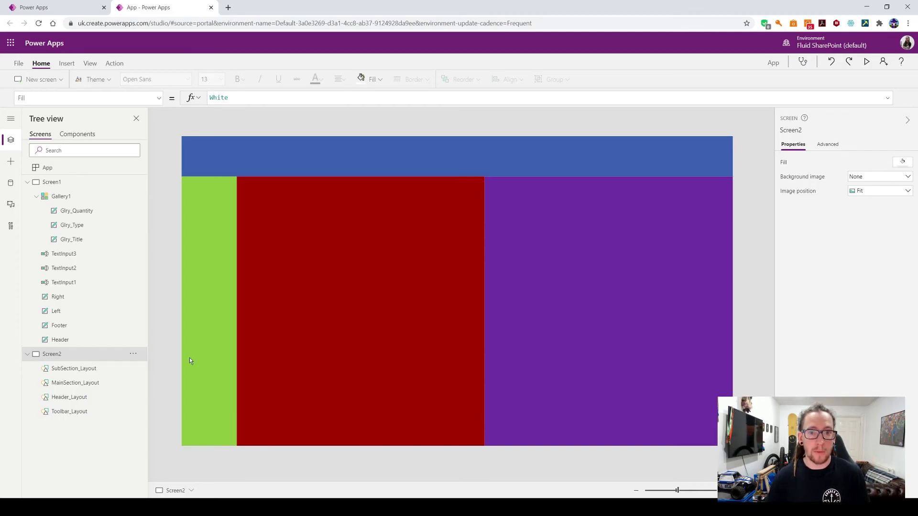
pyautogui.click(84, 197)
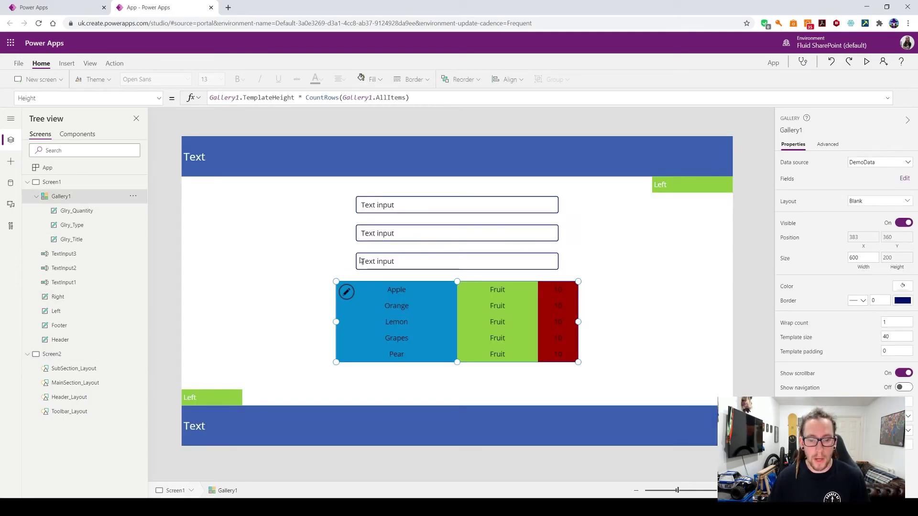
pyautogui.click(410, 208)
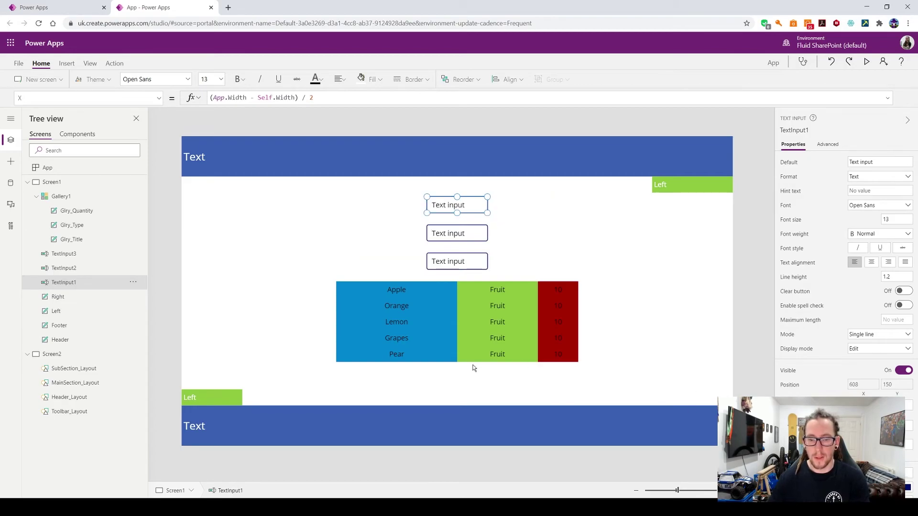
# - Set the width of Gallery1 on Screen1 to 350
pyautogui.click(72, 197)
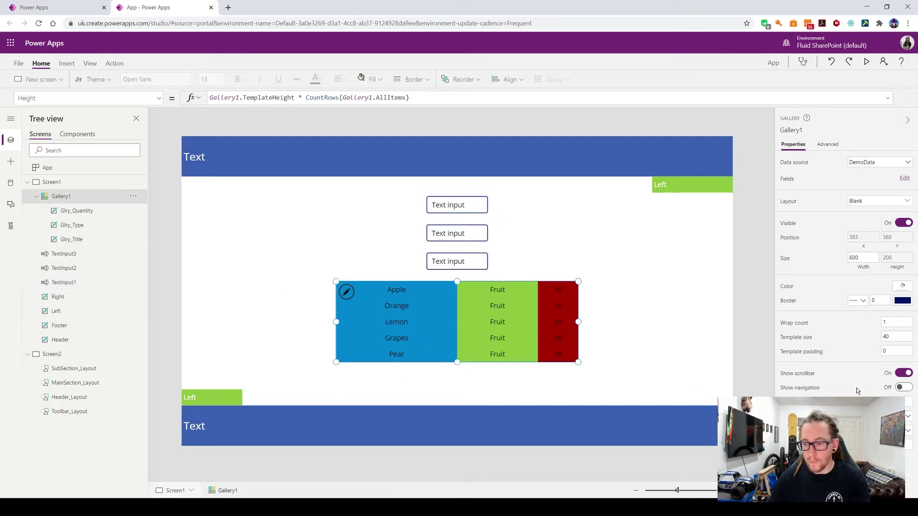
pyautogui.click(862, 259)
pyautogui.write('350')
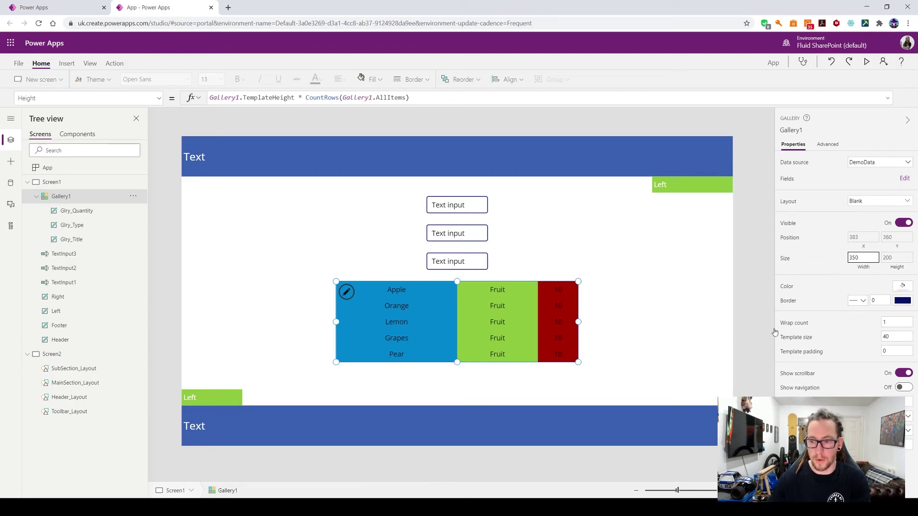
pyautogui.click(600, 287)
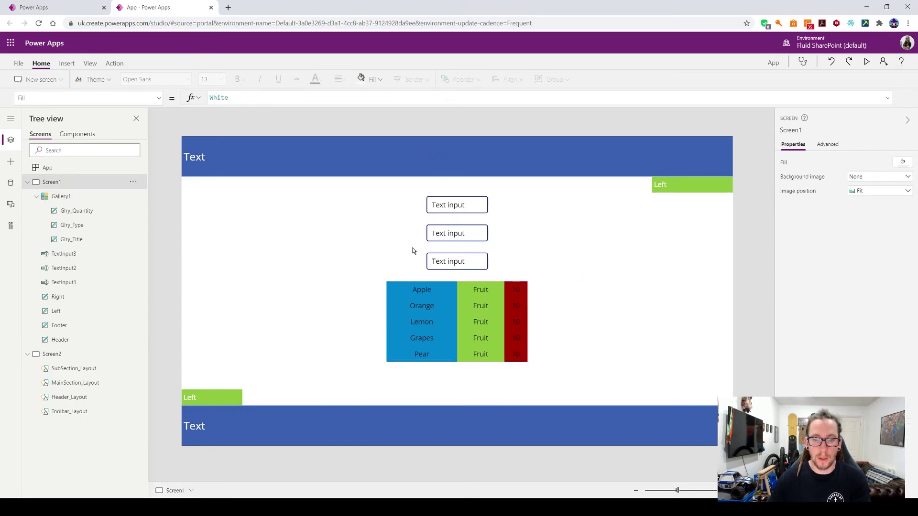
# - Compare the MainSection_Layout area on Screen2 with Gallery1 and the X formula of TextInput1 on Screen1
pyautogui.click(442, 198)
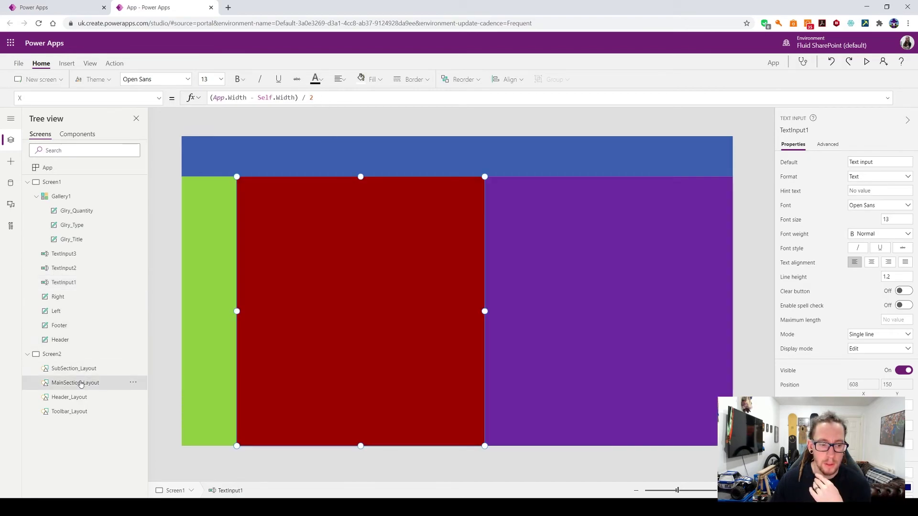
pyautogui.click(80, 382)
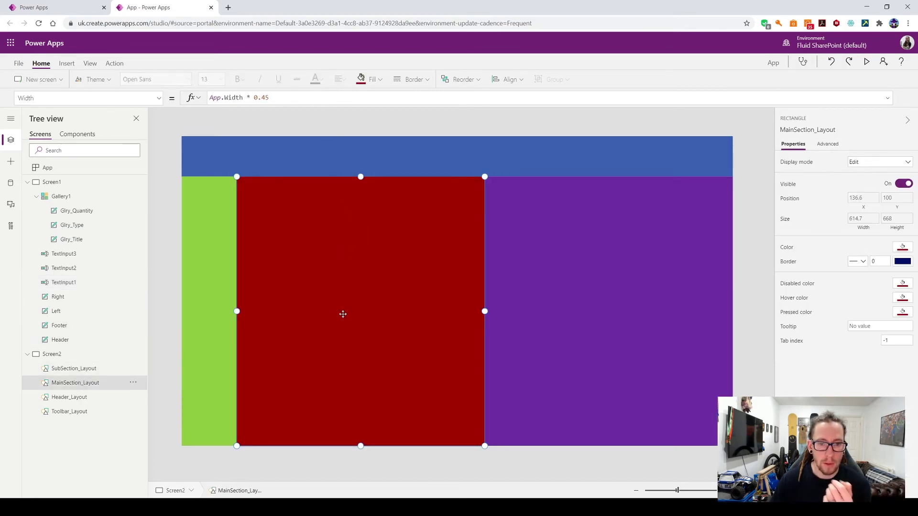
pyautogui.click(84, 199)
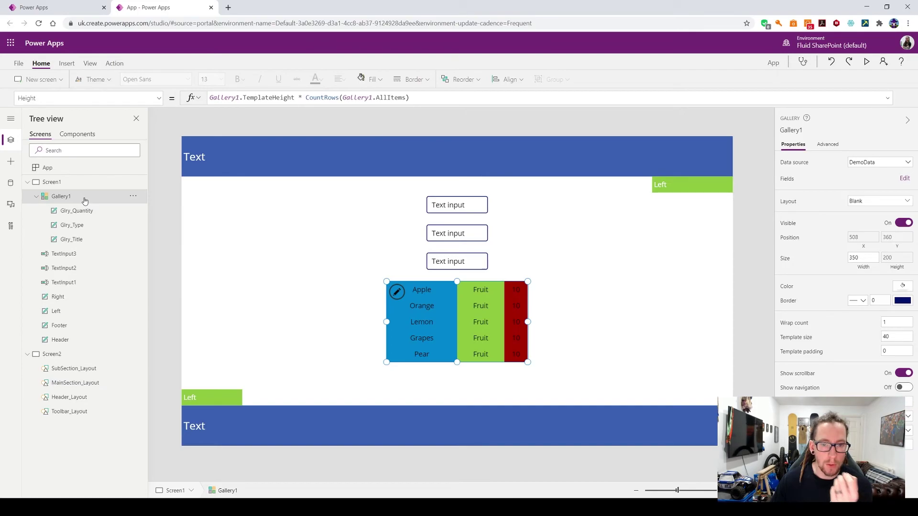
pyautogui.click(467, 206)
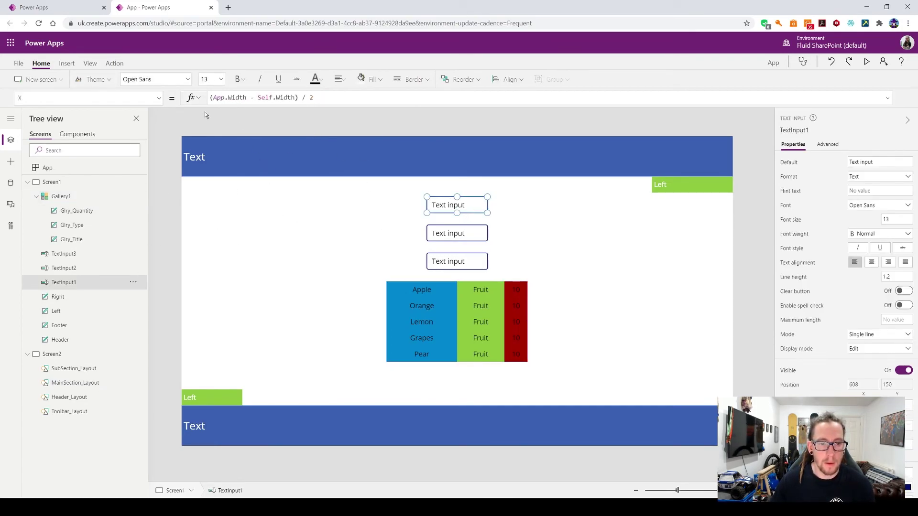
# - Replace the X formula of TextInput1 with MainSection_Layout.X + (MainSection_Layout.Width - Self.Width)
pyautogui.click(210, 97)
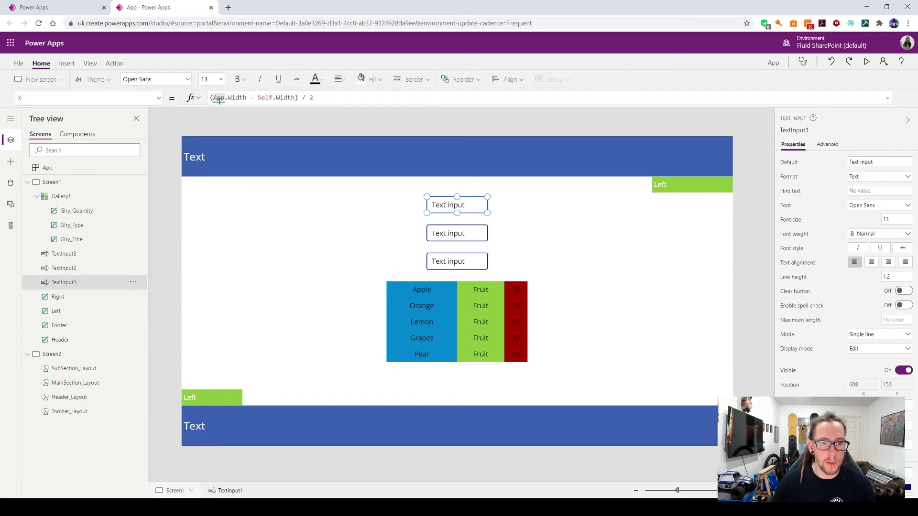
pyautogui.write('Main')
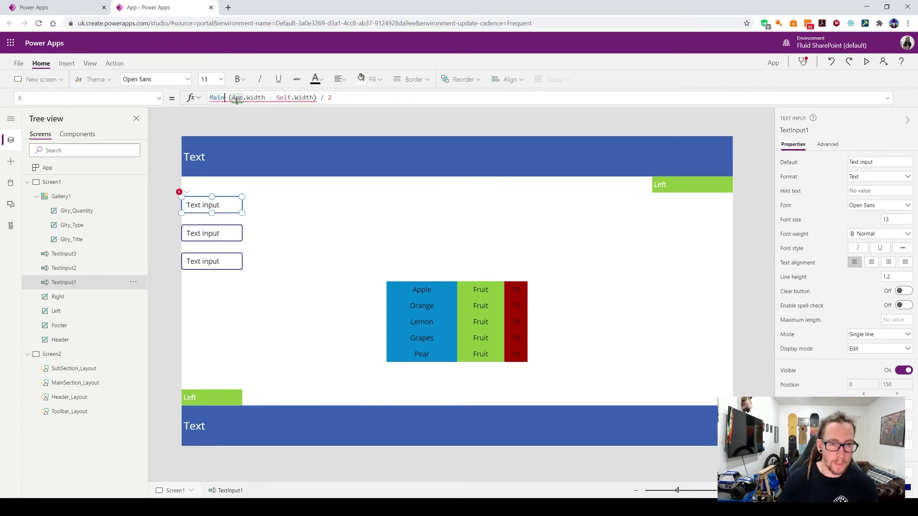
pyautogui.write(' S')
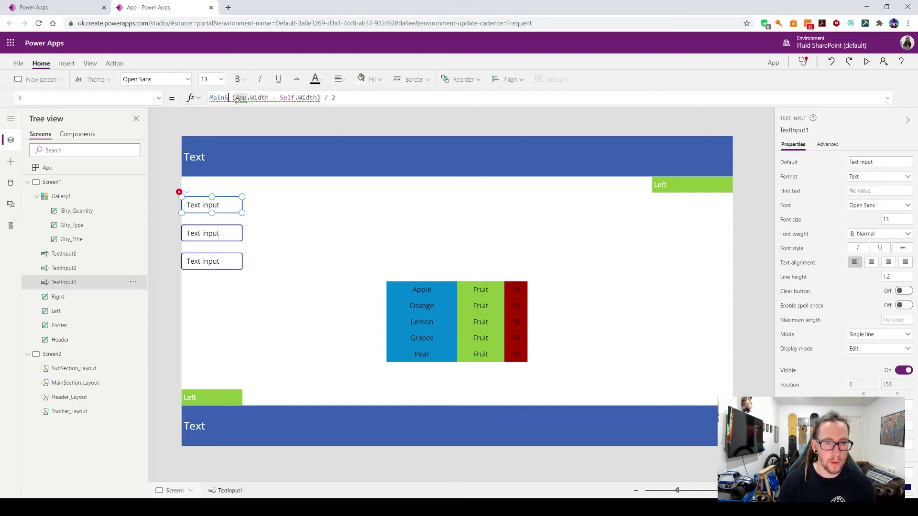
pyautogui.hotkey('ctrl', 'a')
pyautogui.write('Main')
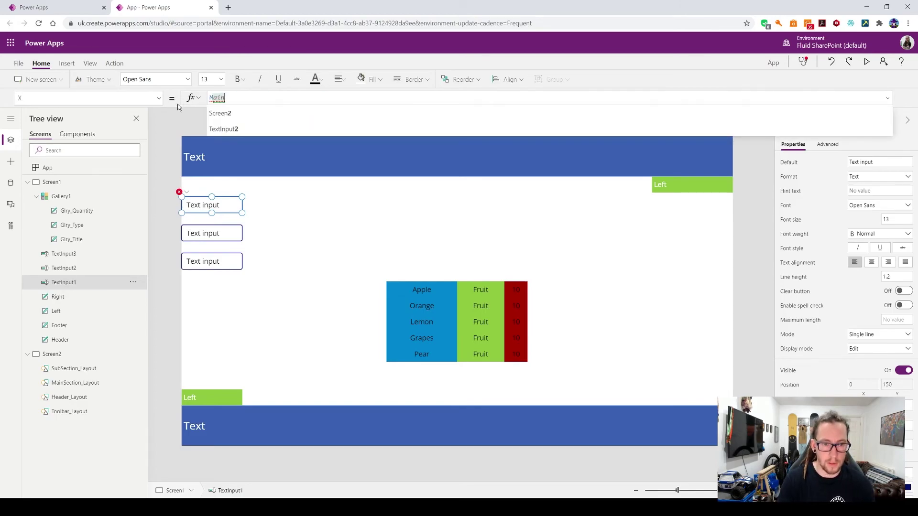
pyautogui.press('Tab')
pyautogui.write('.X')
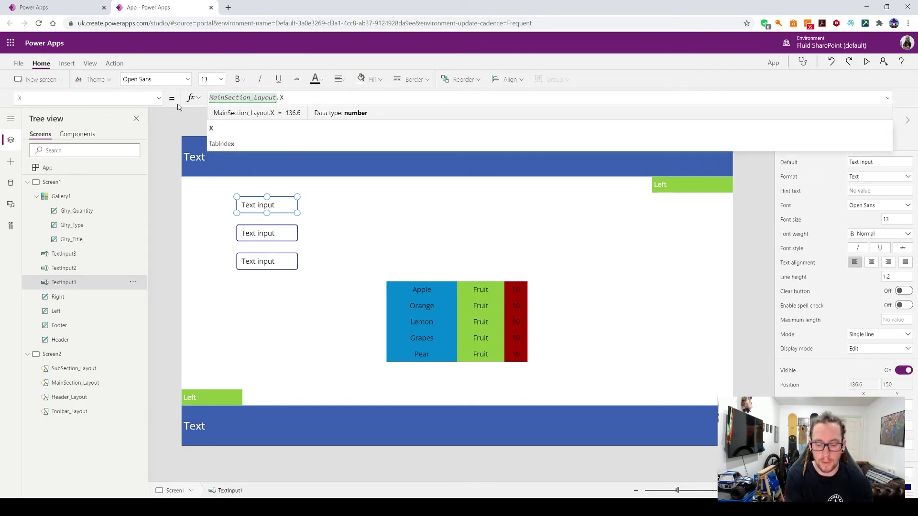
pyautogui.write('+ ')
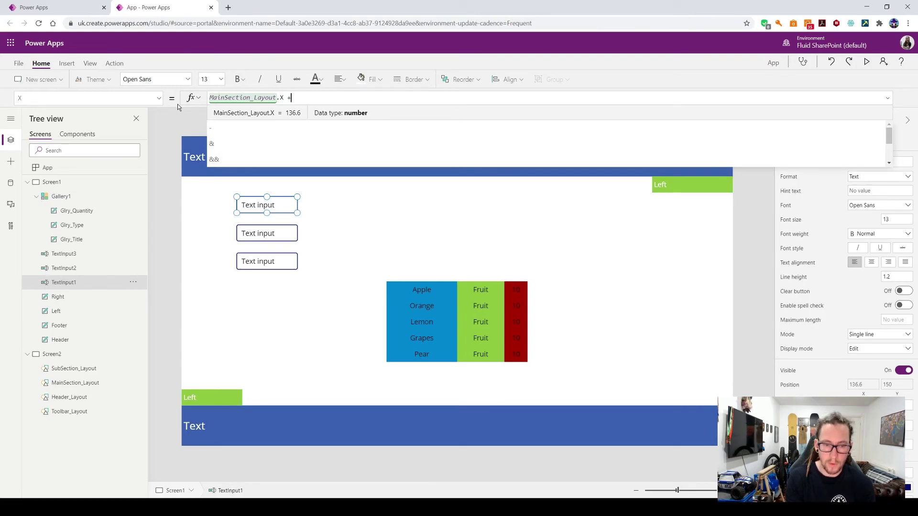
pyautogui.write('(')
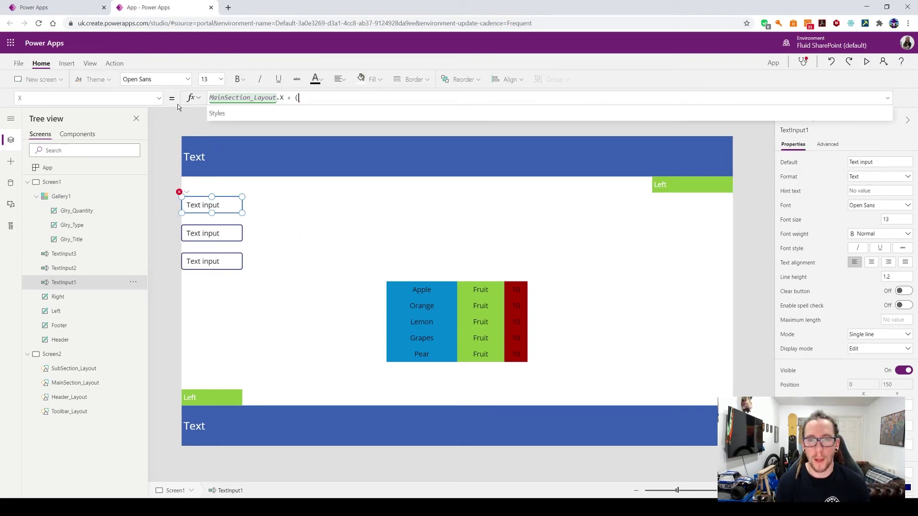
pyautogui.write('MainSection_Layout')
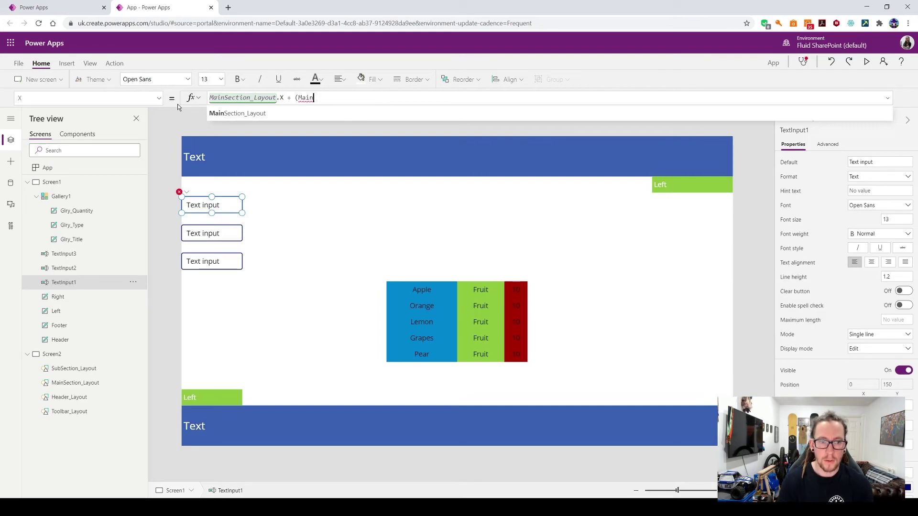
pyautogui.write('.Width')
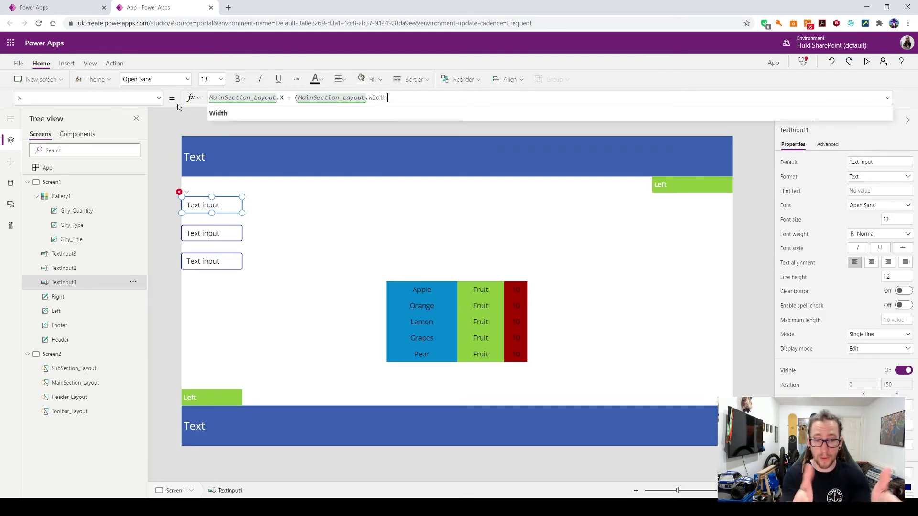
pyautogui.write(' - Self')
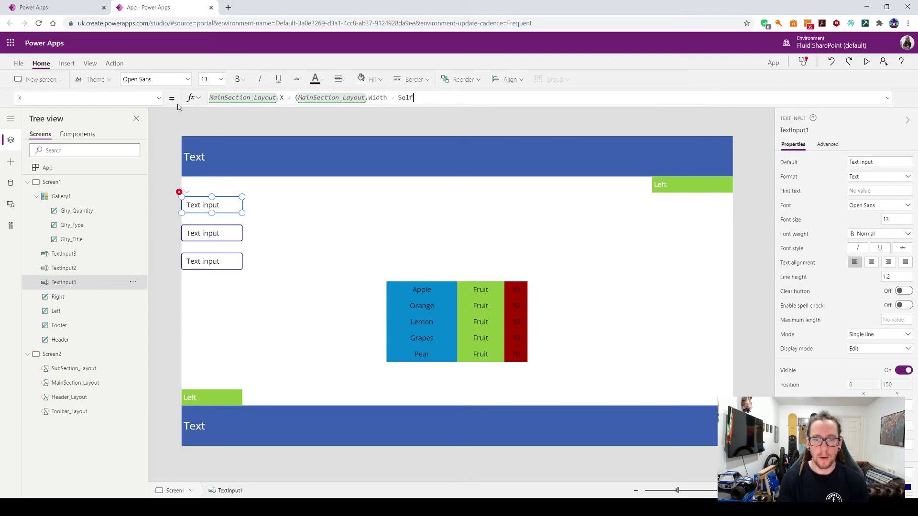
pyautogui.write('.Width')
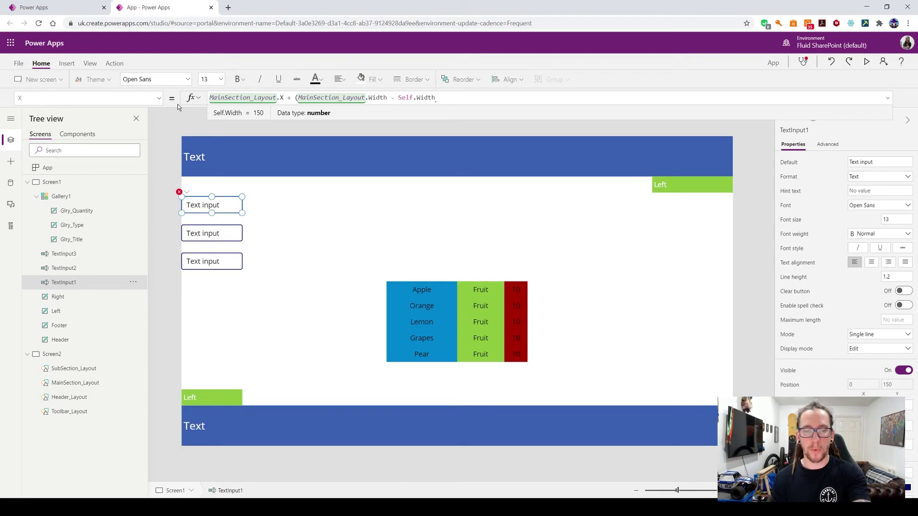
pyautogui.write(')')
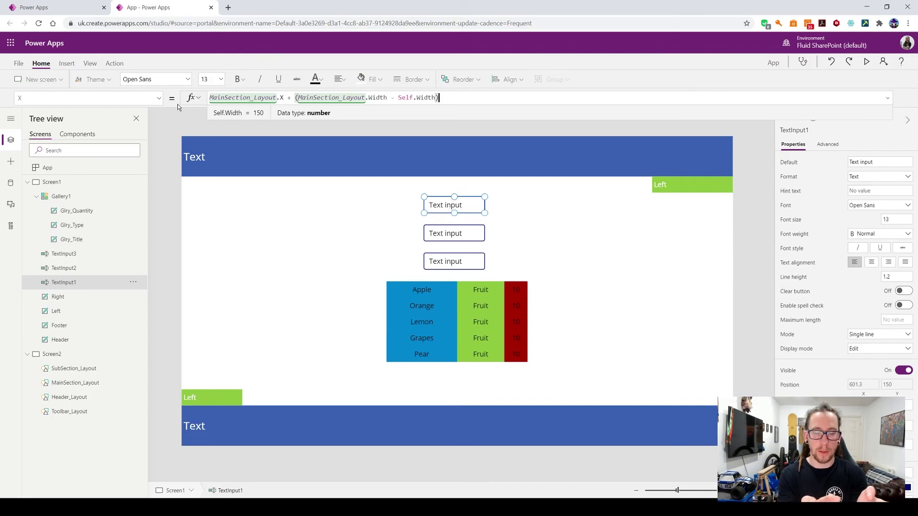
# - Halve the width difference in TextInput1's X formula, so it reads MainSection_Layout.X + ((MainSection_Layout.Width - Self.Width) / 2)
pyautogui.write('/ ')
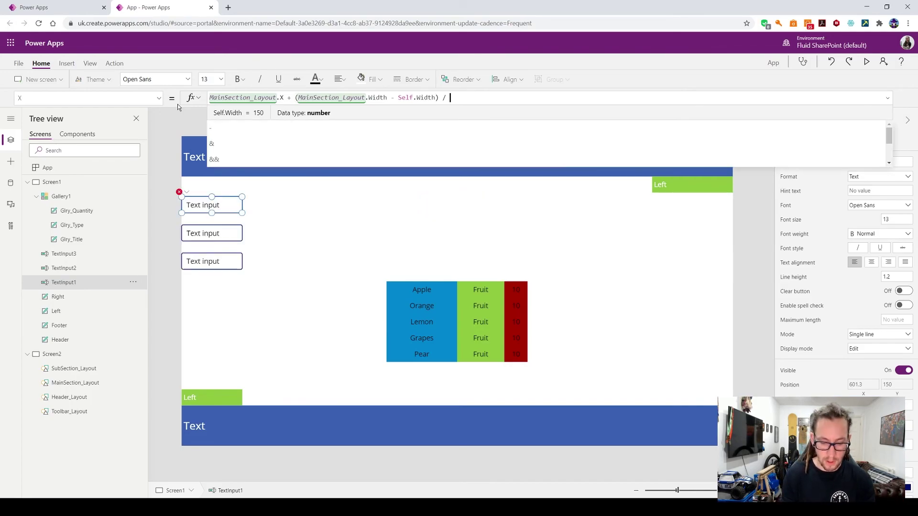
pyautogui.write('2)')
pyautogui.press('Left')
pyautogui.press('Left')
pyautogui.press('Left')
pyautogui.press('Left')
pyautogui.press('Left')
pyautogui.press('Left')
pyautogui.press('Left')
pyautogui.press('Left')
pyautogui.press('Left')
pyautogui.press('Left')
pyautogui.press('Left')
pyautogui.press('Left')
pyautogui.press('Left')
pyautogui.press('Left')
pyautogui.press('Left')
pyautogui.press('Left')
pyautogui.press('Left')
pyautogui.press('Left')
pyautogui.press('Left')
pyautogui.press('Left')
pyautogui.press('Left')
pyautogui.press('Left')
pyautogui.press('Left')
pyautogui.press('Left')
pyautogui.press('Left')
pyautogui.press('Left')
pyautogui.press('Left')
pyautogui.press('Left')
pyautogui.press('Left')
pyautogui.press('Left')
pyautogui.press('Left')
pyautogui.press('Left')
pyautogui.press('Left')
pyautogui.press('Left')
pyautogui.press('Left')
pyautogui.press('Left')
pyautogui.press('Left')
pyautogui.press('Left')
pyautogui.press('Left')
pyautogui.press('Left')
pyautogui.write('(')
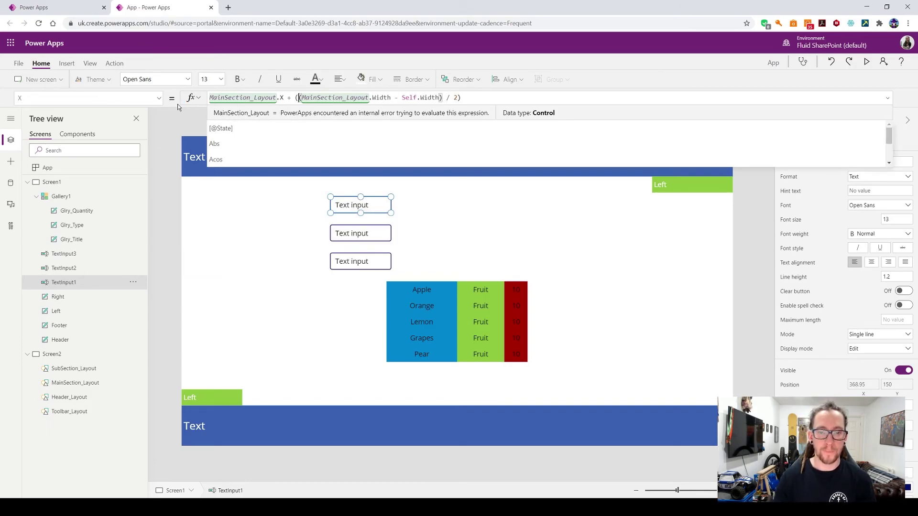
# - Examine the parts of TextInput1's X formula and compare them with the MainSection_Layout rectangle on Screen2
pyautogui.moveTo(303, 97); pyautogui.dragTo(439, 95)
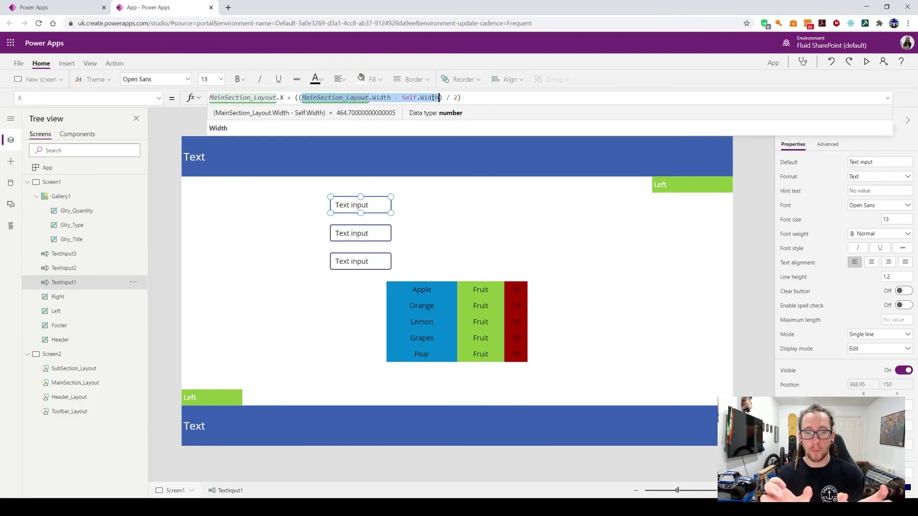
pyautogui.moveTo(458, 98); pyautogui.dragTo(299, 98)
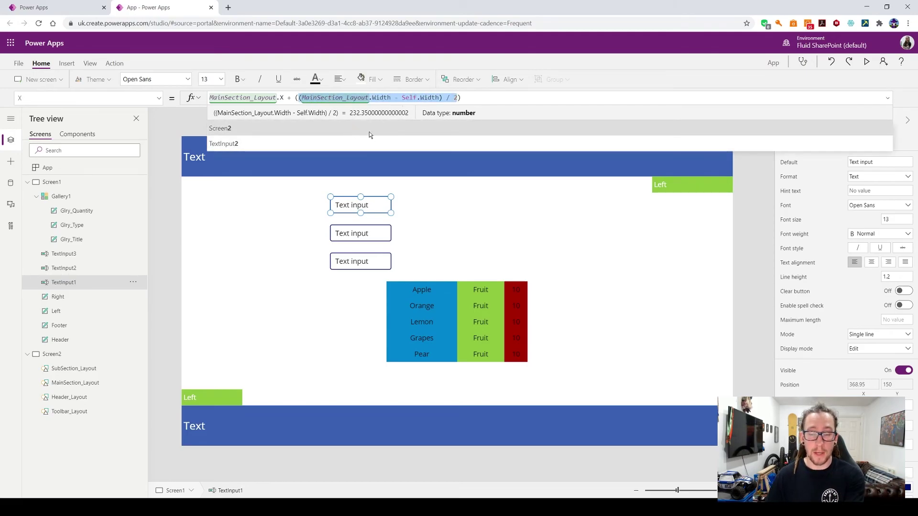
pyautogui.moveTo(287, 98); pyautogui.dragTo(209, 98)
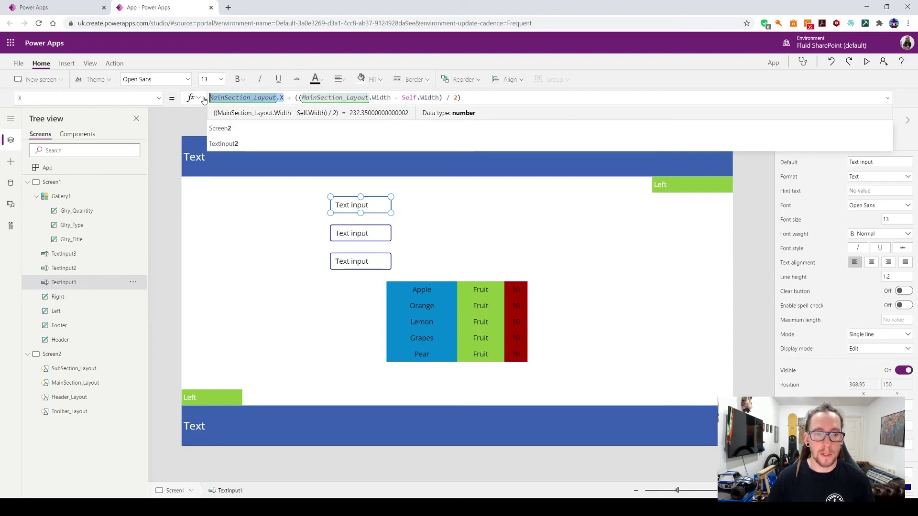
pyautogui.click(81, 382)
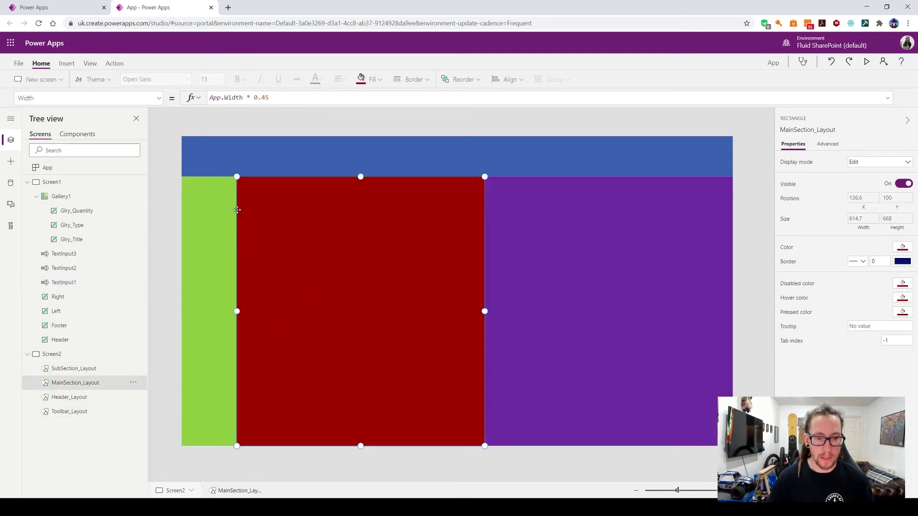
# - Copy TextInput1's X formula, MainSection_Layout.X + ((MainSection_Layout.Width - Self.Width) / 2), into the X property of Gallery1
pyautogui.click(69, 198)
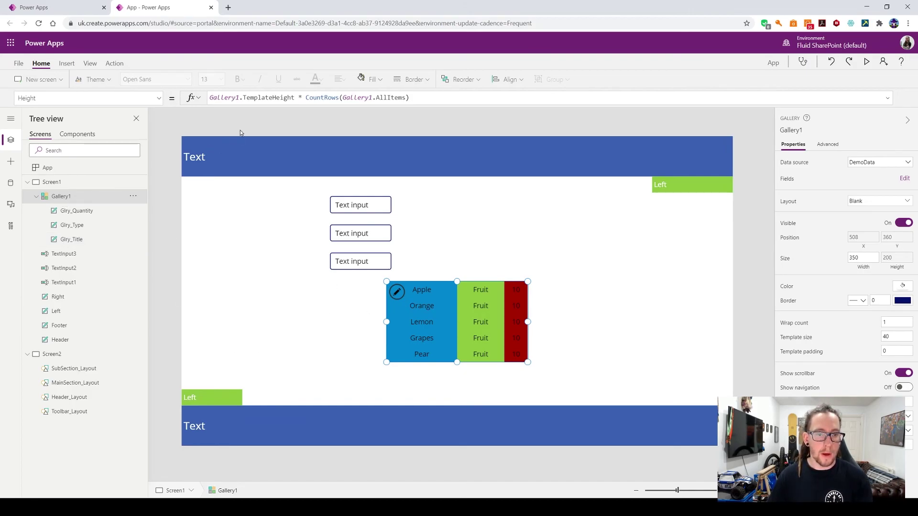
pyautogui.click(351, 204)
pyautogui.tripleClick(291, 97)
pyautogui.hotkey('ctrl', 'c')
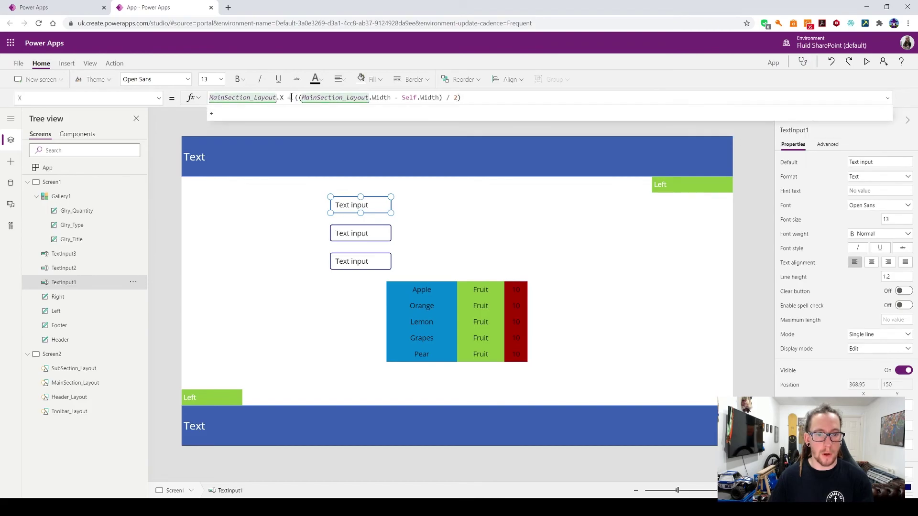
pyautogui.click(82, 197)
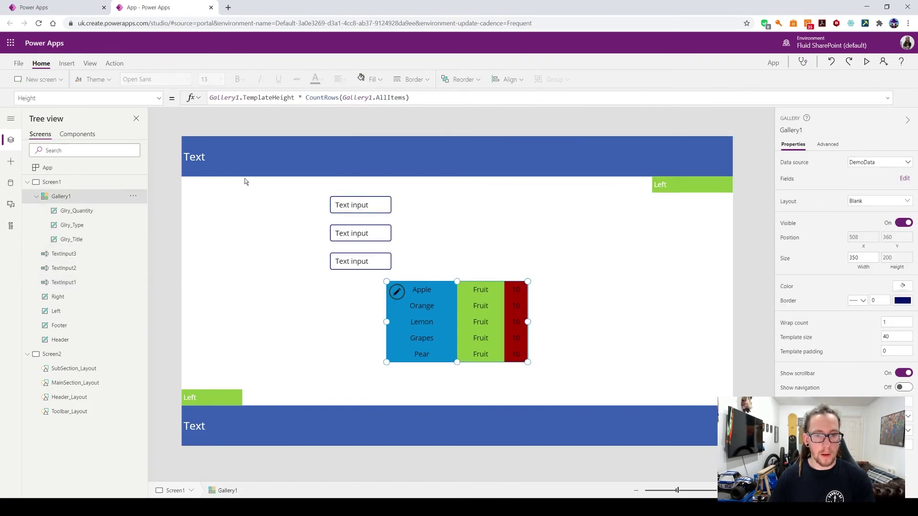
pyautogui.click(158, 98)
pyautogui.scroll(-3, 107, 197)
pyautogui.click(73, 260)
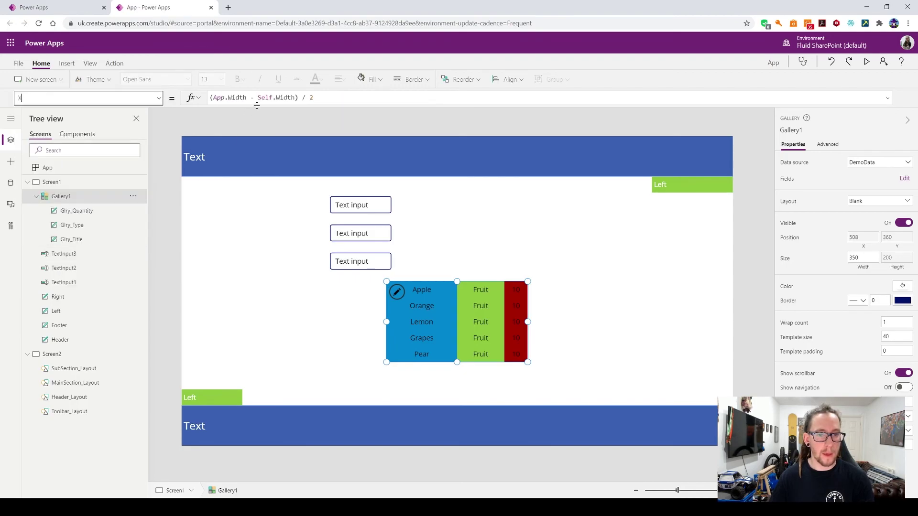
pyautogui.click(263, 97)
pyautogui.hotkey('ctrl', 'a')
pyautogui.hotkey('ctrl', 'v')
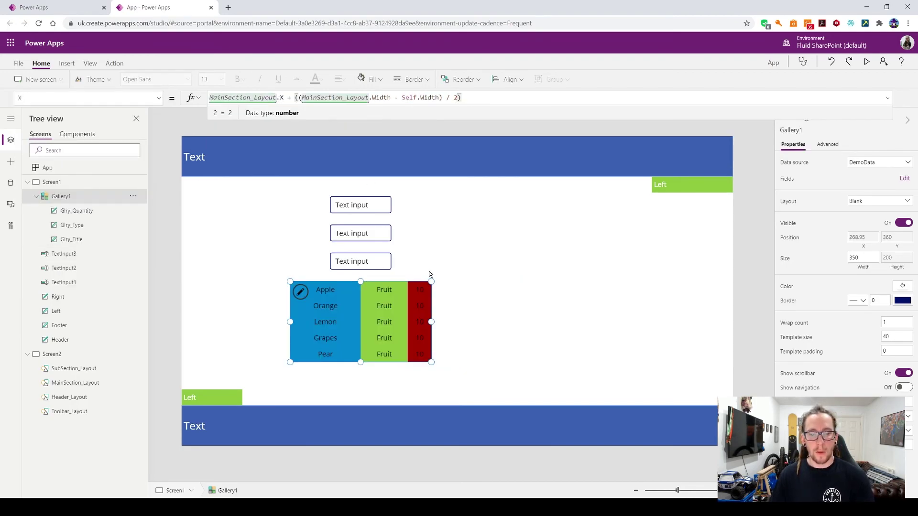
pyautogui.click(425, 274)
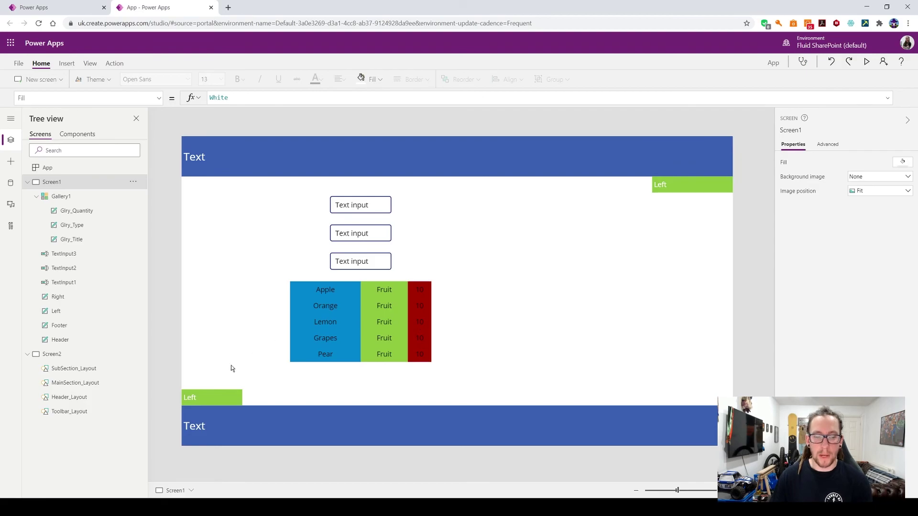
# - Change the text of the Left label above the footer on Screen1 to ToolButton 1
pyautogui.click(225, 397)
pyautogui.click(160, 98)
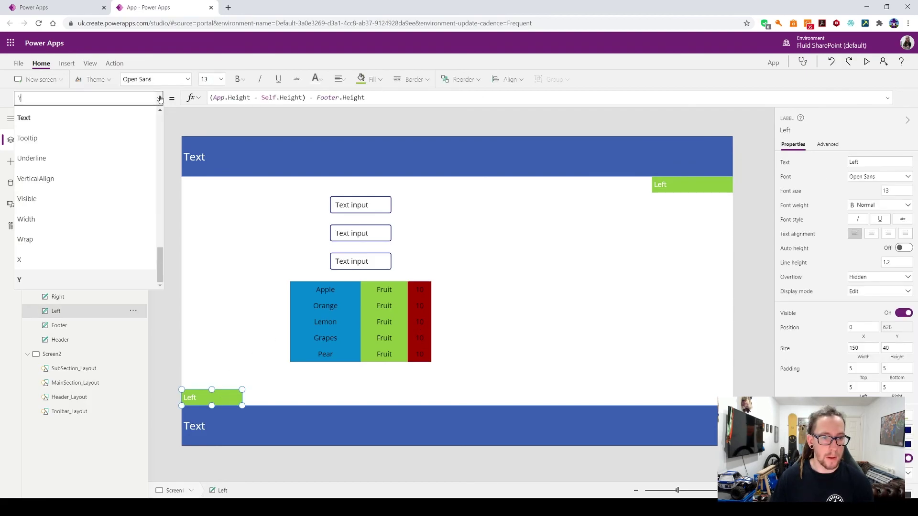
pyautogui.click(160, 98)
pyautogui.click(879, 162)
pyautogui.write('ToolButton 1')
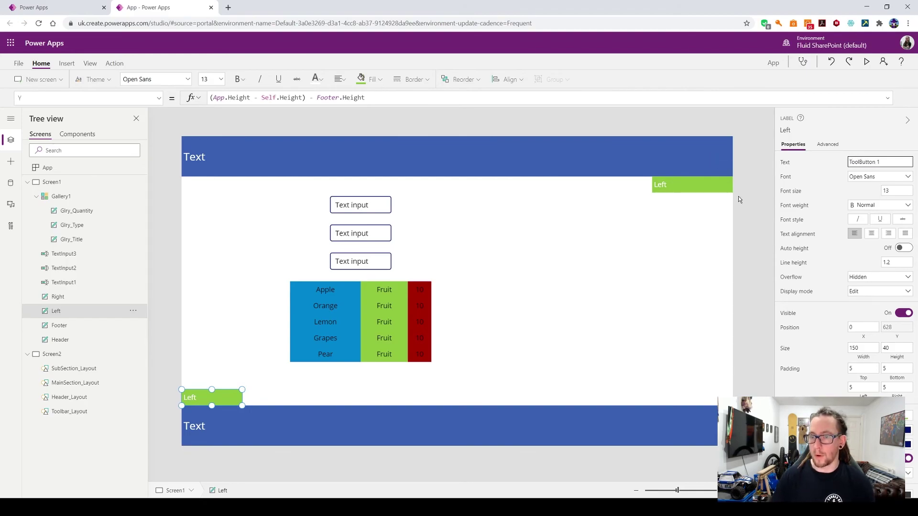
# - Change the text of the Right label below the header to ToolButton 2
pyautogui.click(722, 186)
pyautogui.click(871, 164)
pyautogui.write('ToolButton 2')
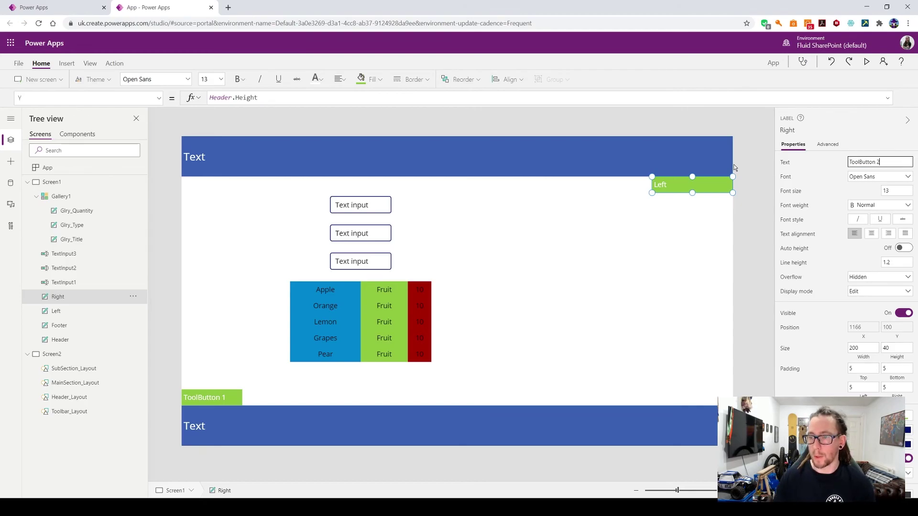
pyautogui.click(311, 381)
# - Set the Width property of the Left label (ToolButton 1) to Toolbar_Layout.Width
pyautogui.click(230, 401)
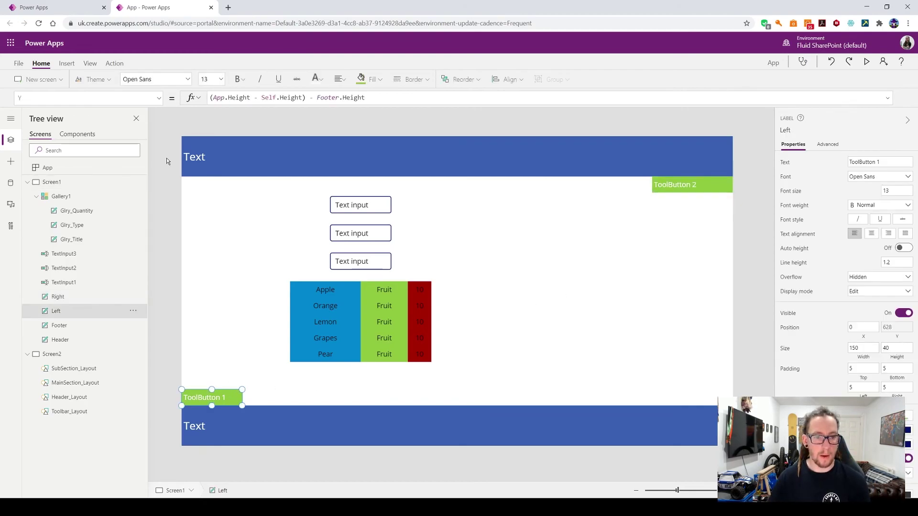
pyautogui.click(159, 98)
pyautogui.write('Width')
pyautogui.press('Return')
pyautogui.press('Tab')
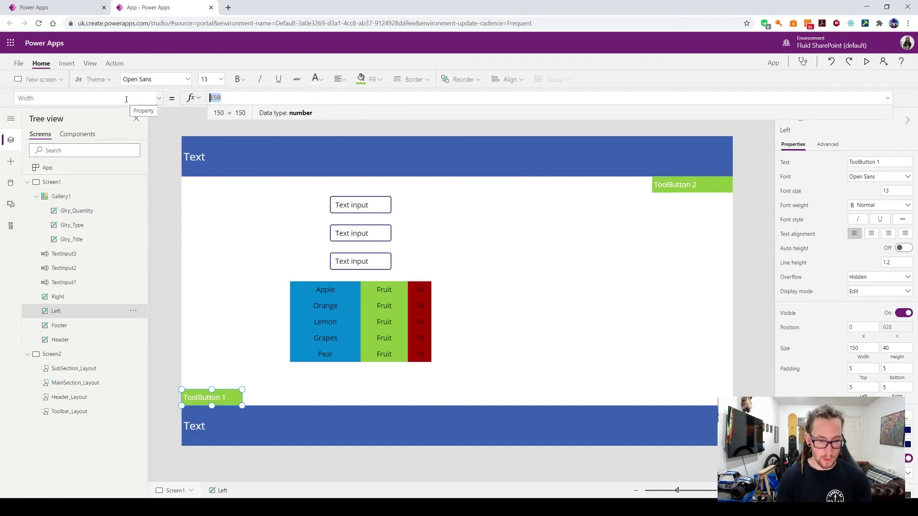
pyautogui.write('Tool')
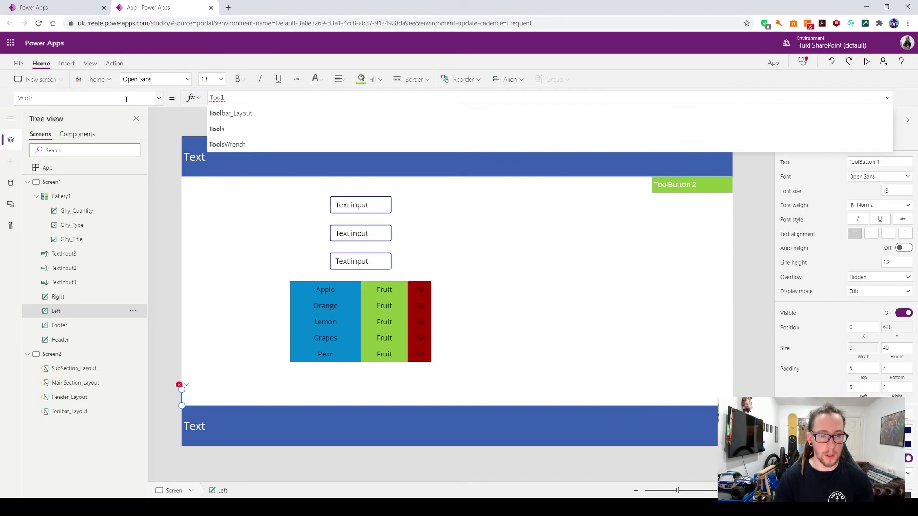
pyautogui.press('Tab')
pyautogui.write('.')
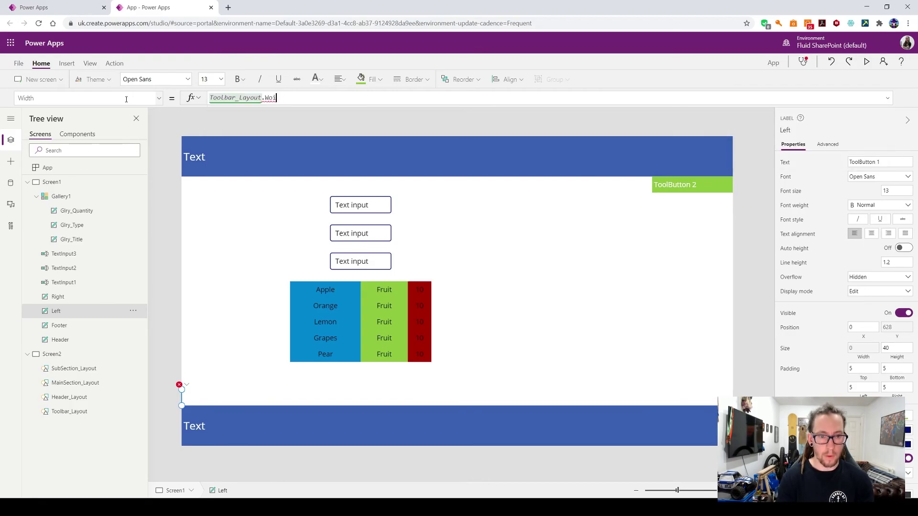
pyautogui.write('Width')
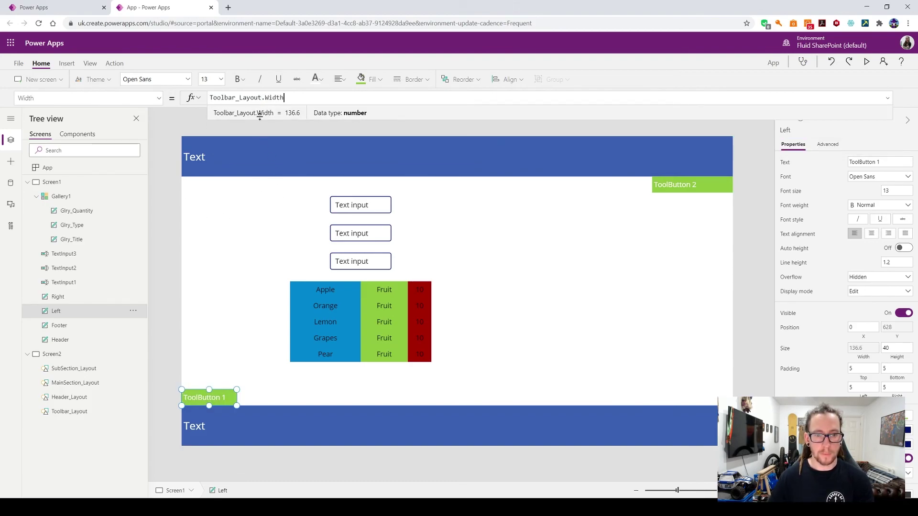
# - Copy the Left label's width formula, Toolbar_Layout.Width, into the Width property of the Right label (ToolButton 2)
pyautogui.hotkey('ctrl', 'a')
pyautogui.hotkey('ctrl', 'c')
pyautogui.click(706, 187)
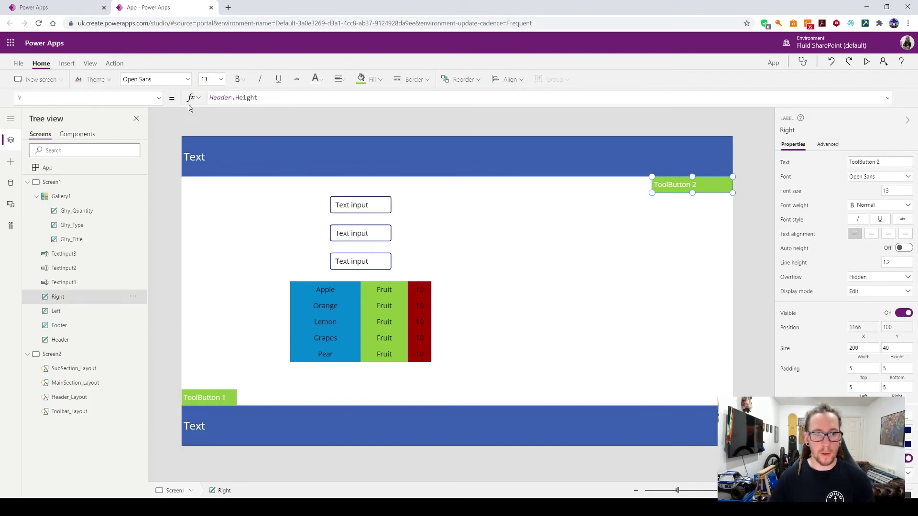
pyautogui.click(158, 100)
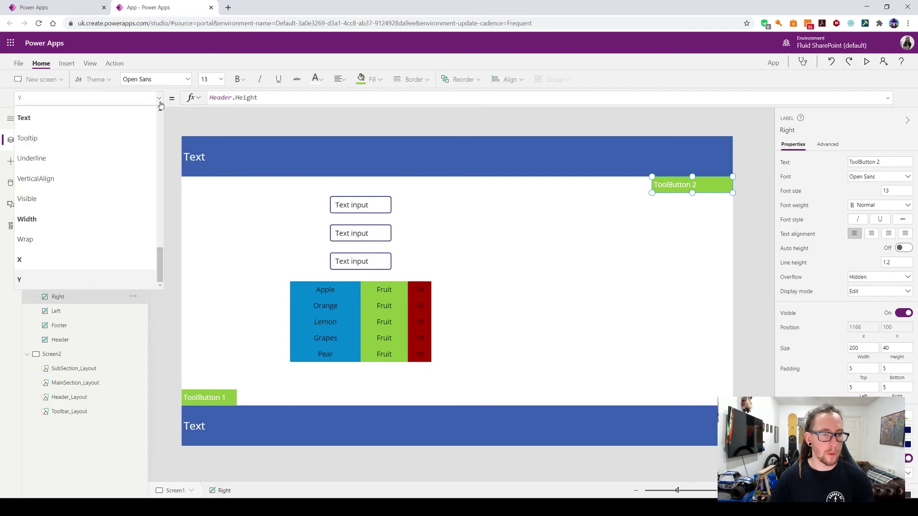
pyautogui.click(81, 217)
pyautogui.click(251, 99)
pyautogui.hotkey('ctrl', 'a')
pyautogui.hotkey('ctrl', 'v')
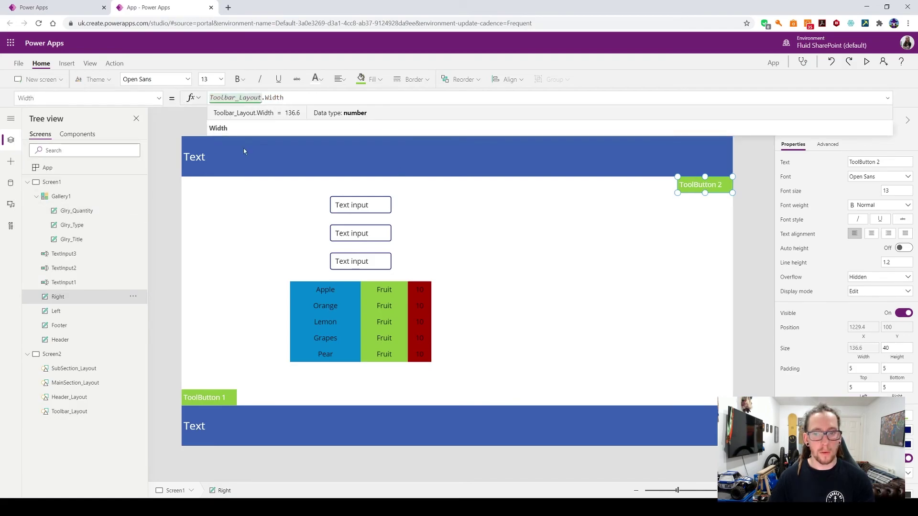
# - Set the X property of the Right label (ToolButton 2) to 0
pyautogui.click(150, 101)
pyautogui.click(29, 258)
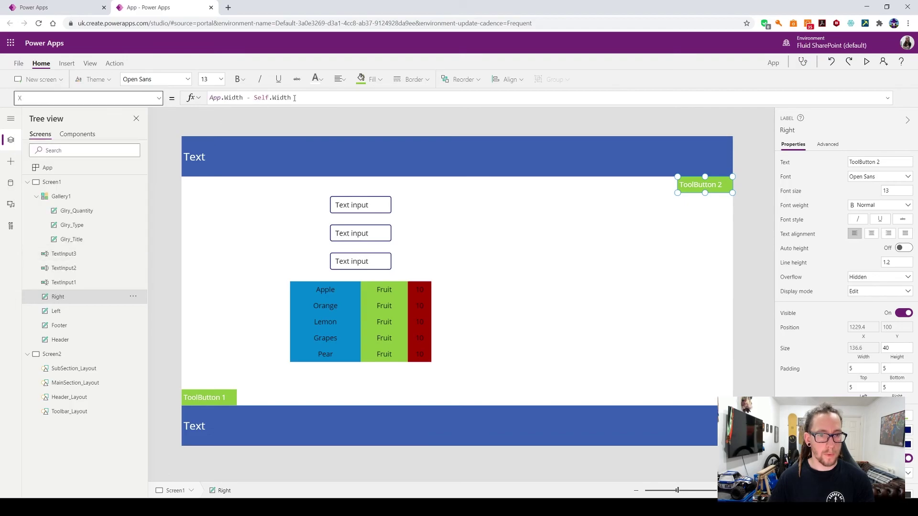
pyautogui.hotkey('ctrl', 'a')
pyautogui.write('0')
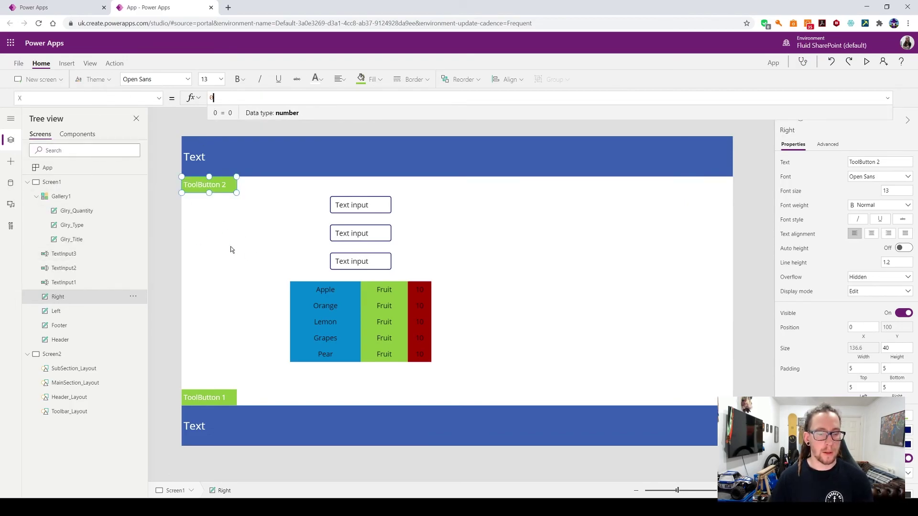
# - Set the Y property of the Left label (ToolButton 1) to Right.Y + Right.Height to stack it under ToolButton 2
pyautogui.click(214, 397)
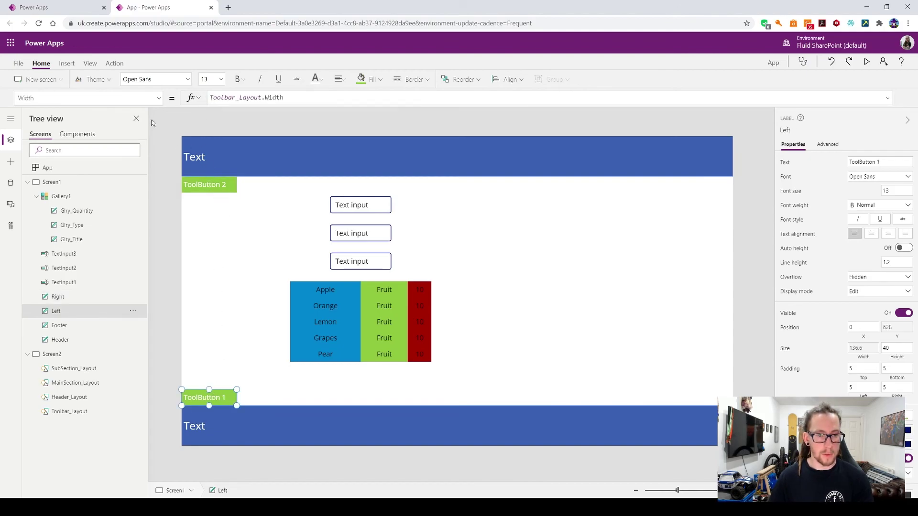
pyautogui.click(159, 98)
pyautogui.click(58, 287)
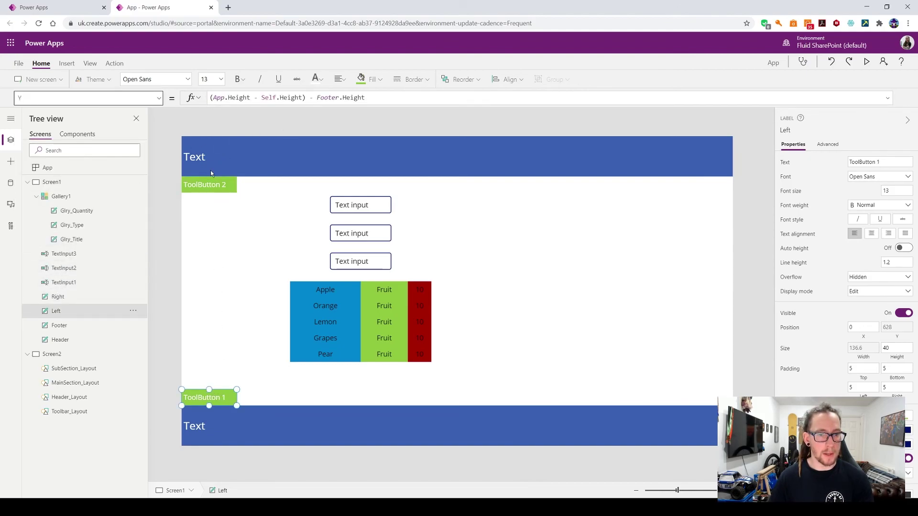
pyautogui.moveTo(366, 97); pyautogui.dragTo(145, 103)
pyautogui.write('Right')
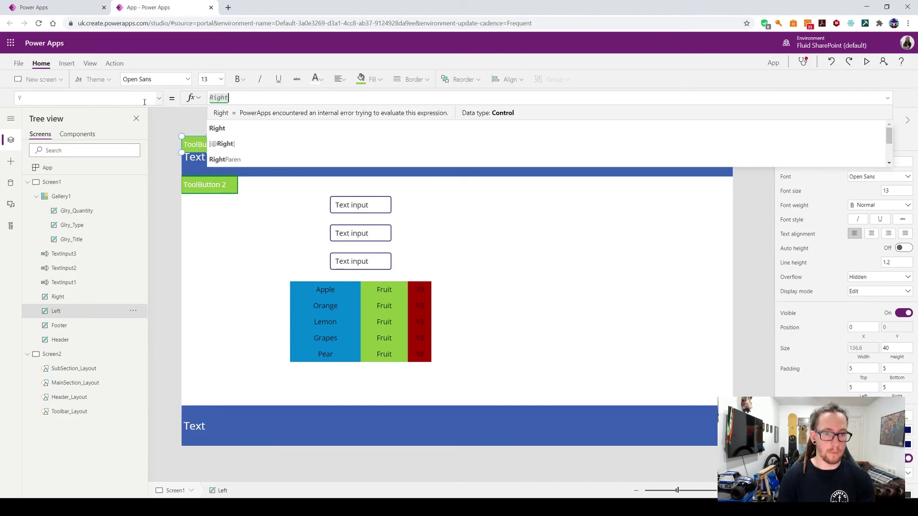
pyautogui.write('.Y + ')
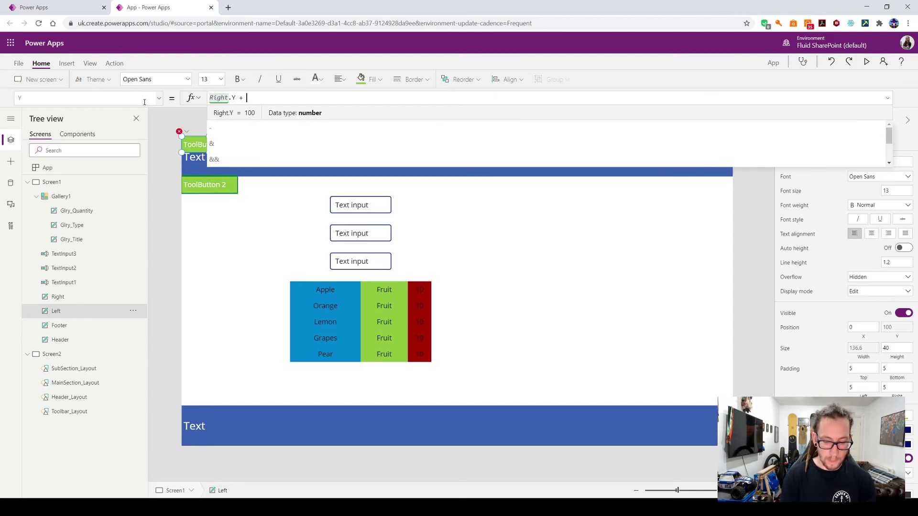
pyautogui.write('Right.Height')
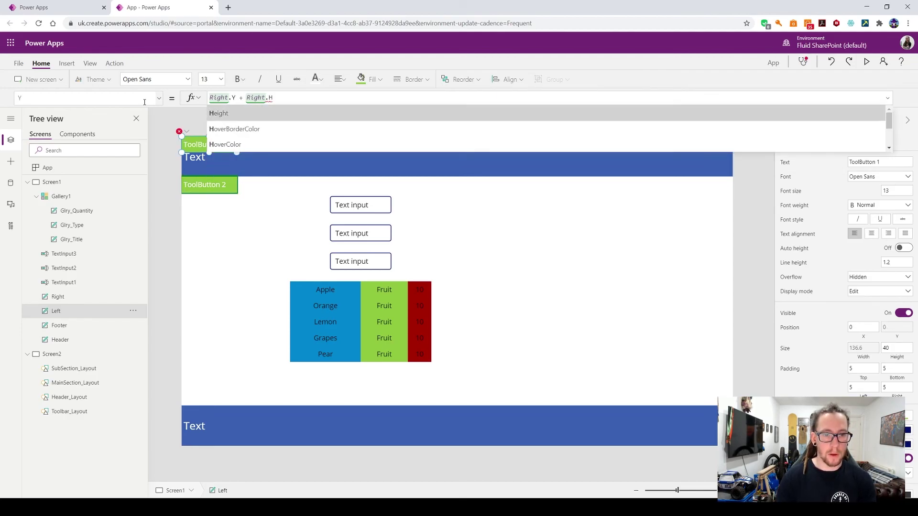
pyautogui.click(231, 272)
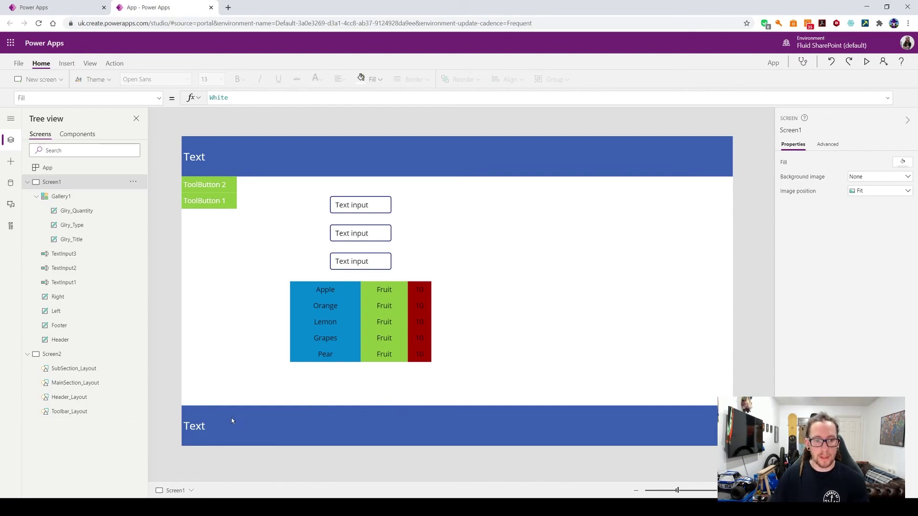
# - Set the Height property of Screen1's Header label to Header_Layout.Height
pyautogui.click(241, 157)
pyautogui.click(159, 98)
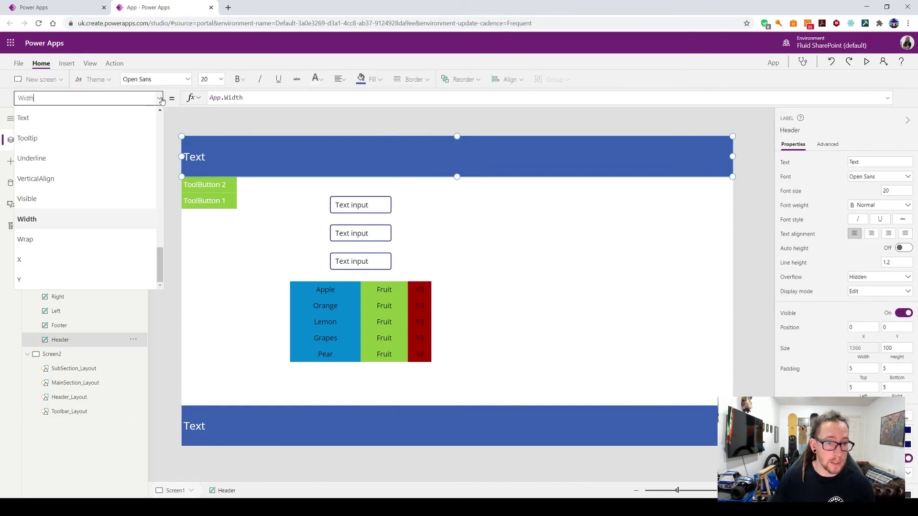
pyautogui.click(61, 278)
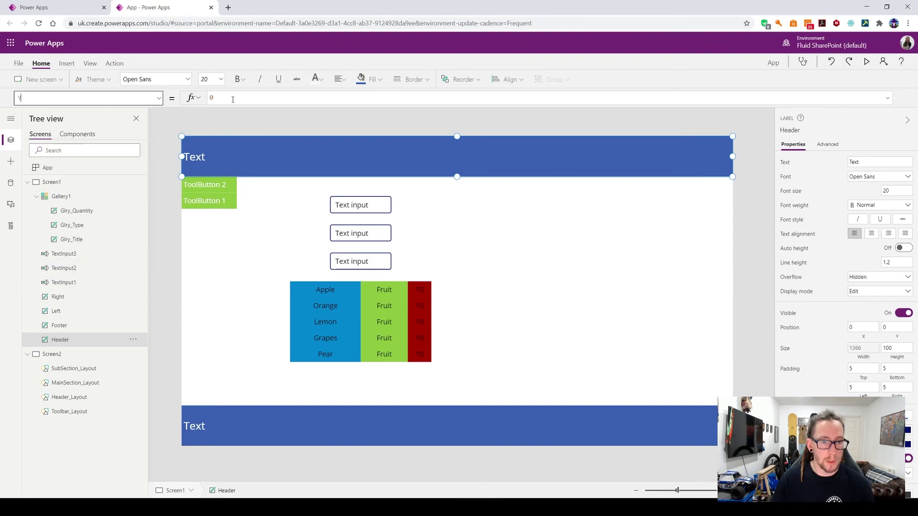
pyautogui.click(79, 98)
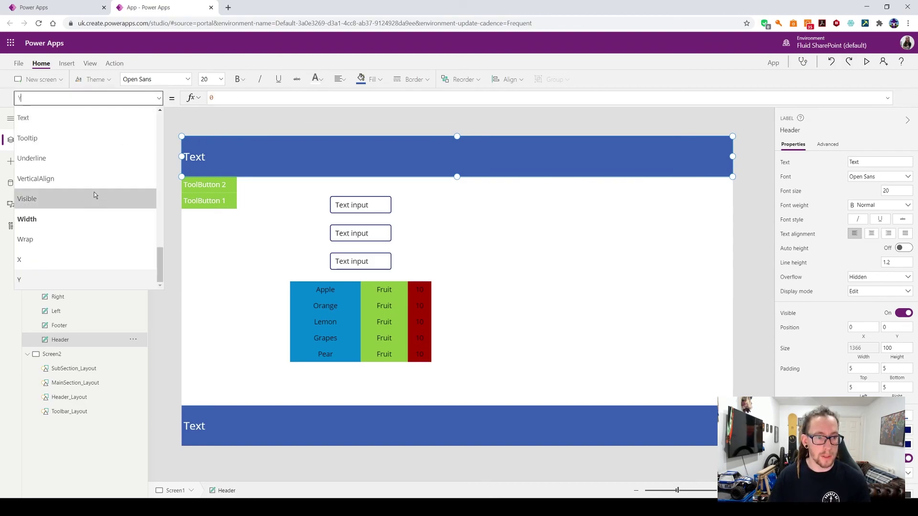
pyautogui.scroll(12, 79, 206)
pyautogui.scroll(-3, 72, 225)
pyautogui.click(73, 235)
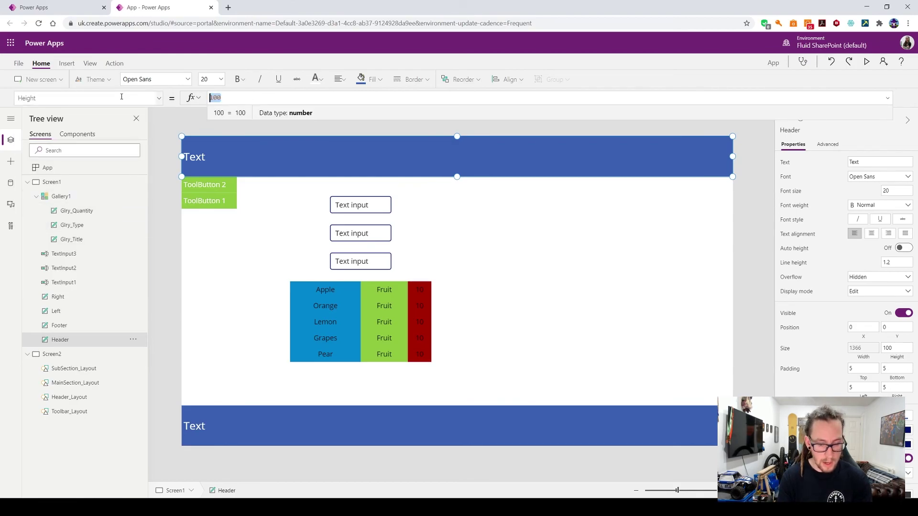
pyautogui.write('Header')
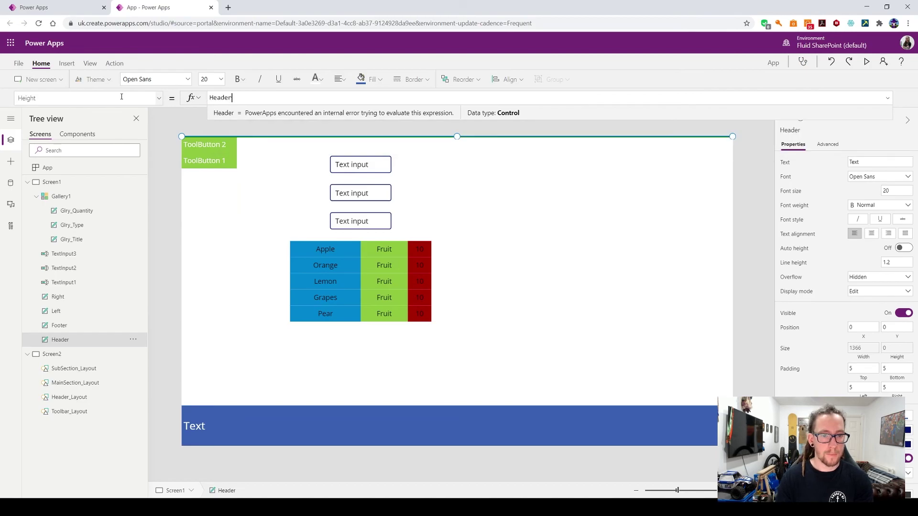
pyautogui.write('.')
pyautogui.press('BackSpace')
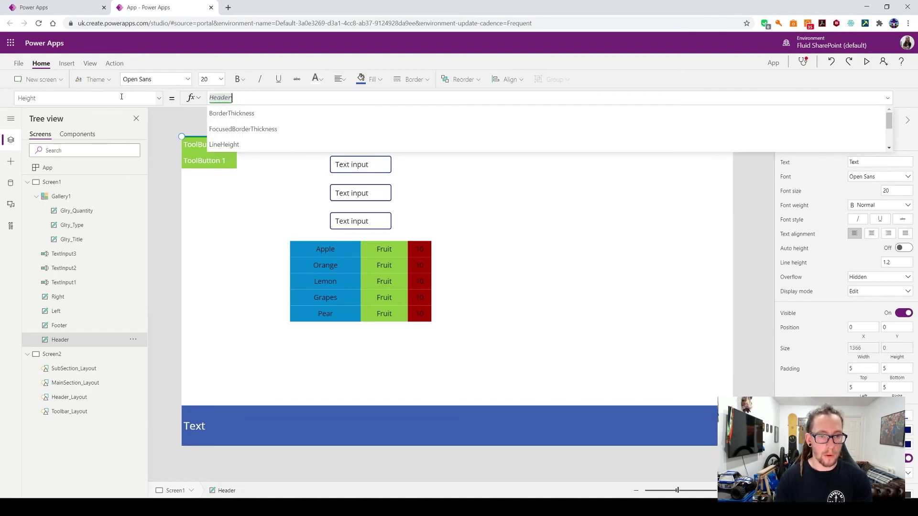
pyautogui.press('Down')
pyautogui.press('Tab')
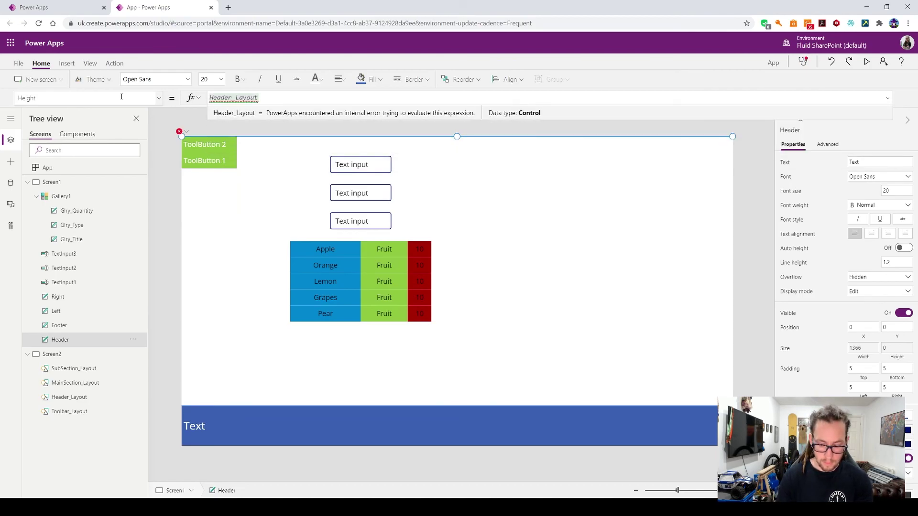
pyautogui.write('.Heigh')
pyautogui.press('Down')
pyautogui.press('Tab')
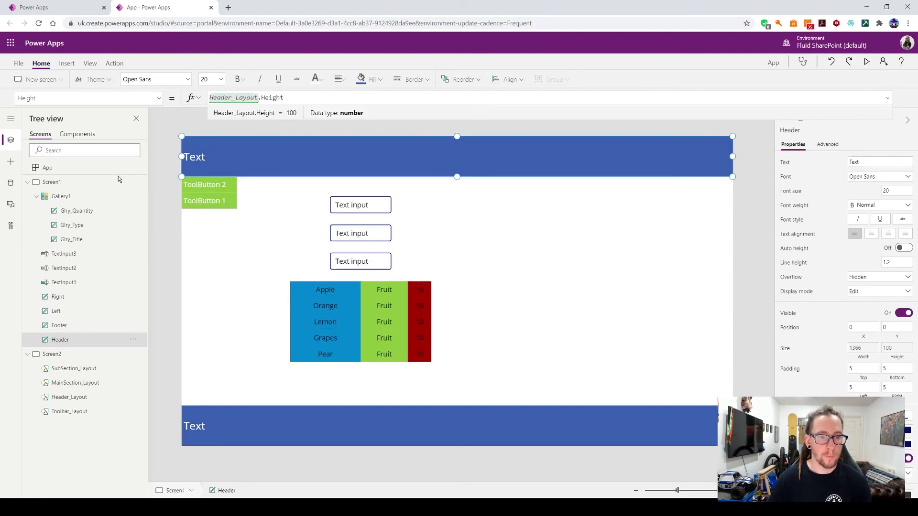
# - Replace the Y formula of the Right label (ToolButton 2) with Toolbar_Layout.Y
pyautogui.click(215, 187)
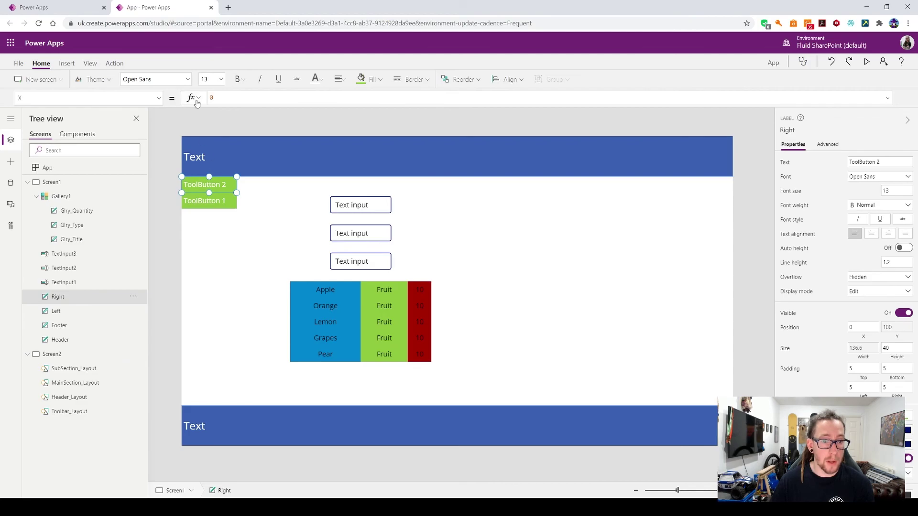
pyautogui.click(158, 98)
pyautogui.click(42, 283)
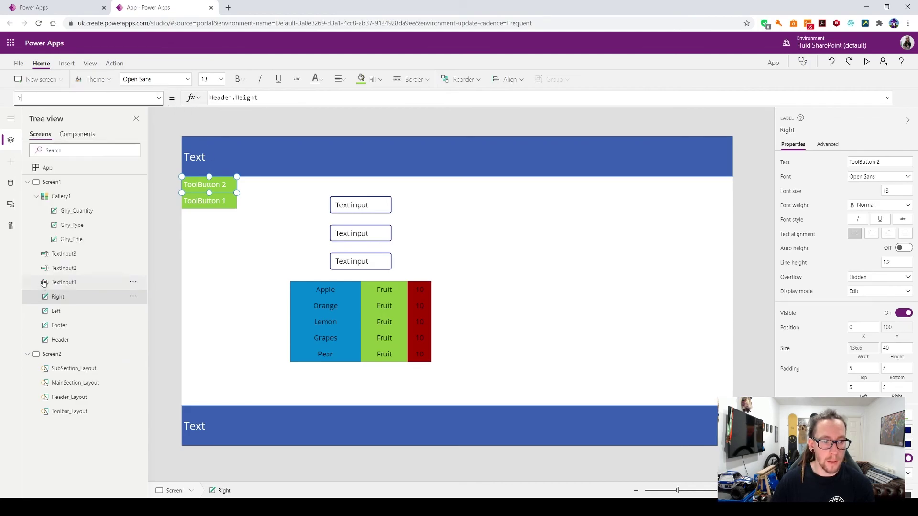
pyautogui.click(282, 97)
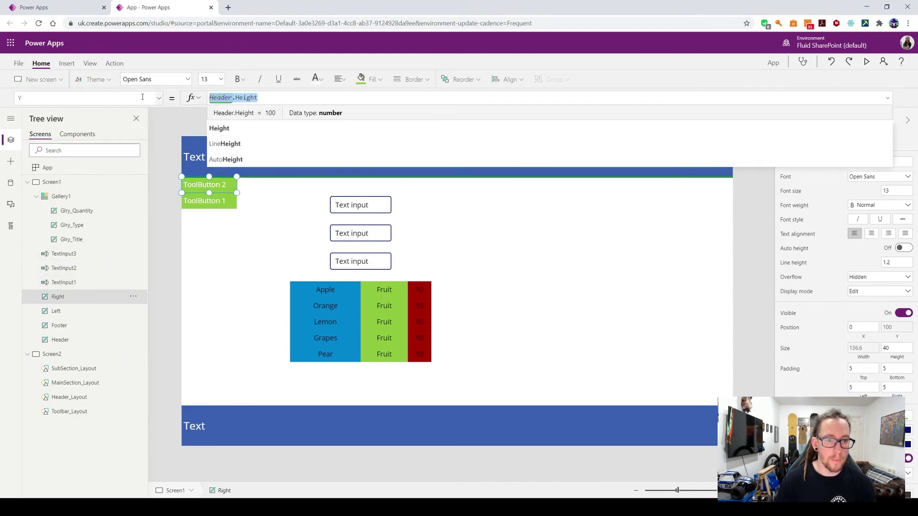
pyautogui.press('BackSpace')
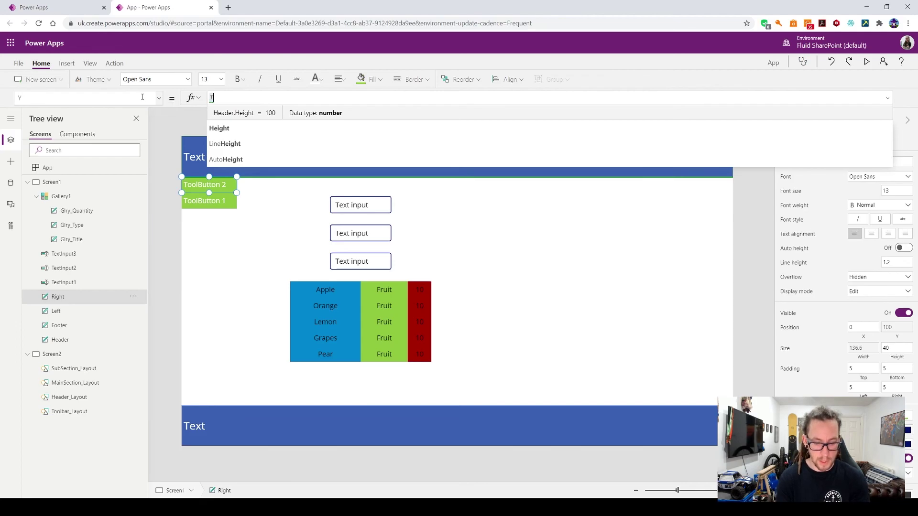
pyautogui.write('Tol')
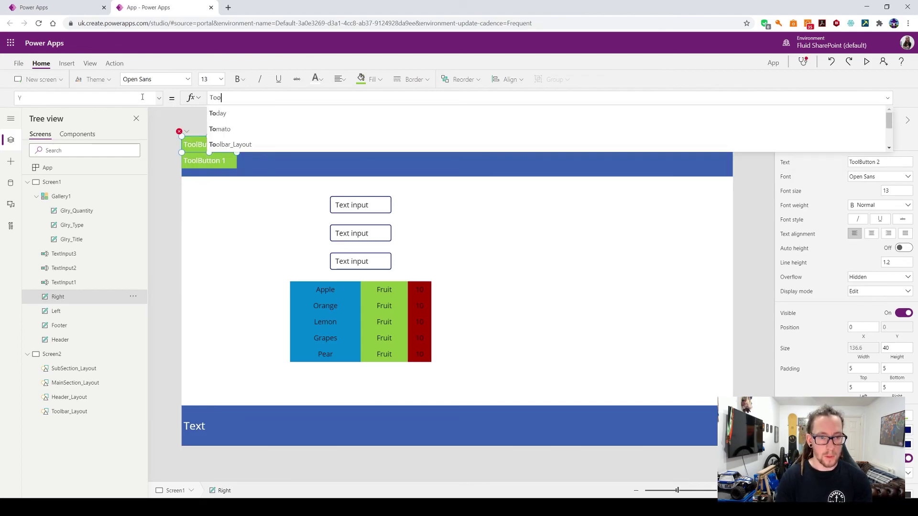
pyautogui.write('l')
pyautogui.press('Tab')
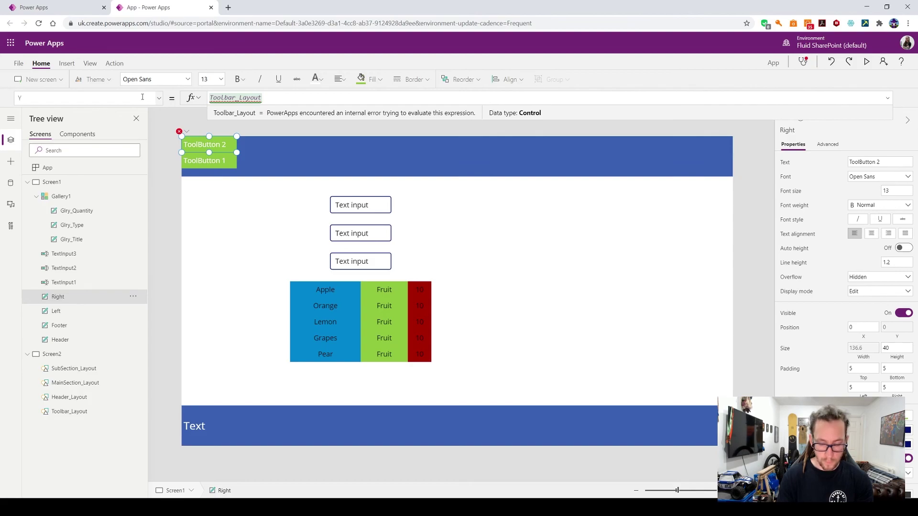
pyautogui.write('.')
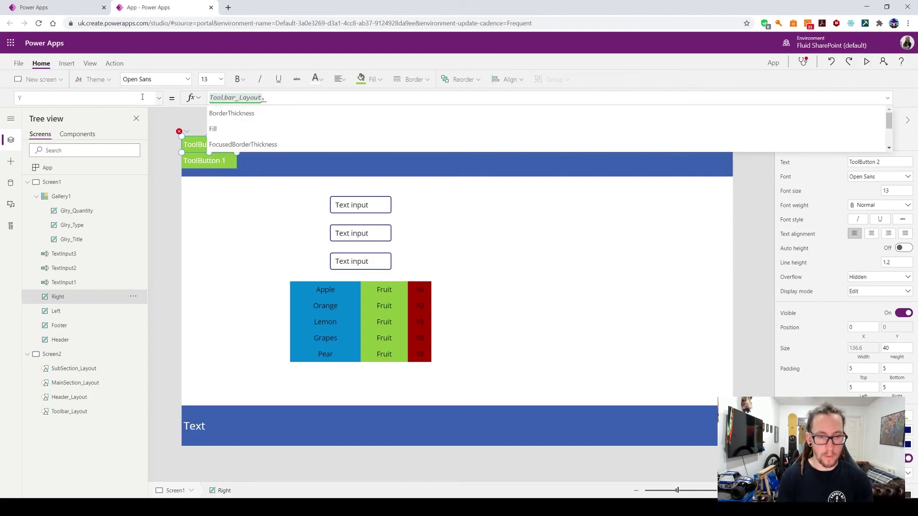
pyautogui.write('Y')
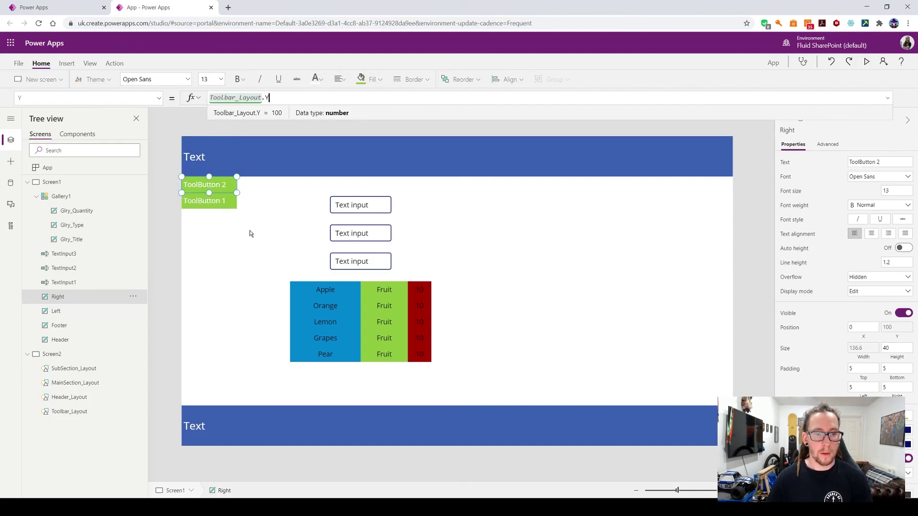
pyautogui.click(250, 233)
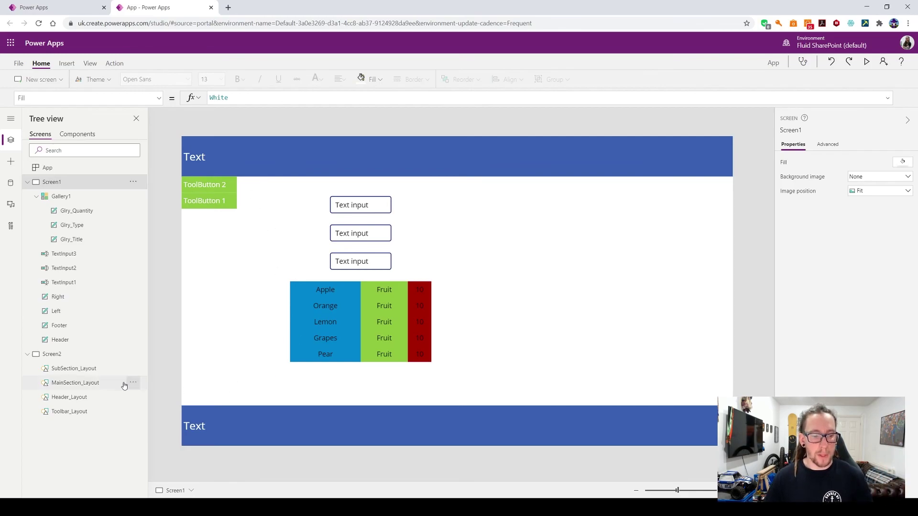
# - On Screen2, set the Width of the purple SubSection_Layout rectangle to App.Width * 0.10
pyautogui.click(69, 357)
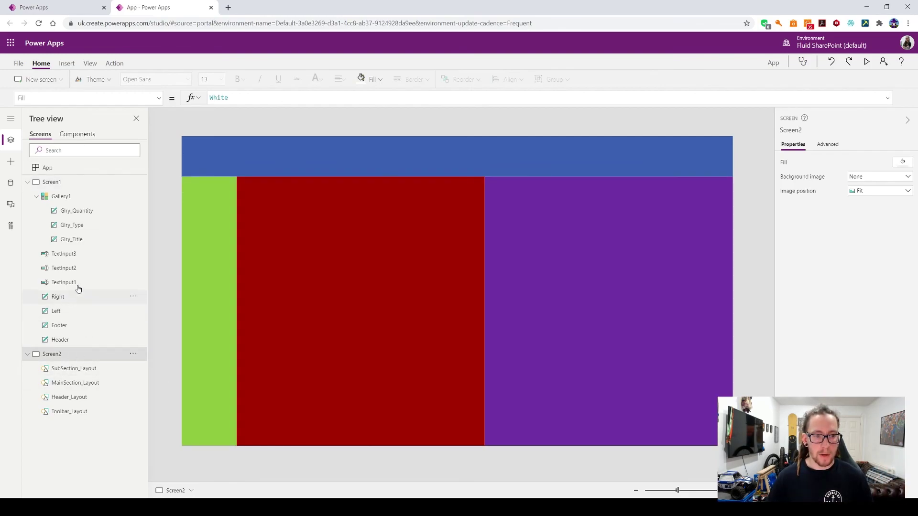
pyautogui.click(71, 198)
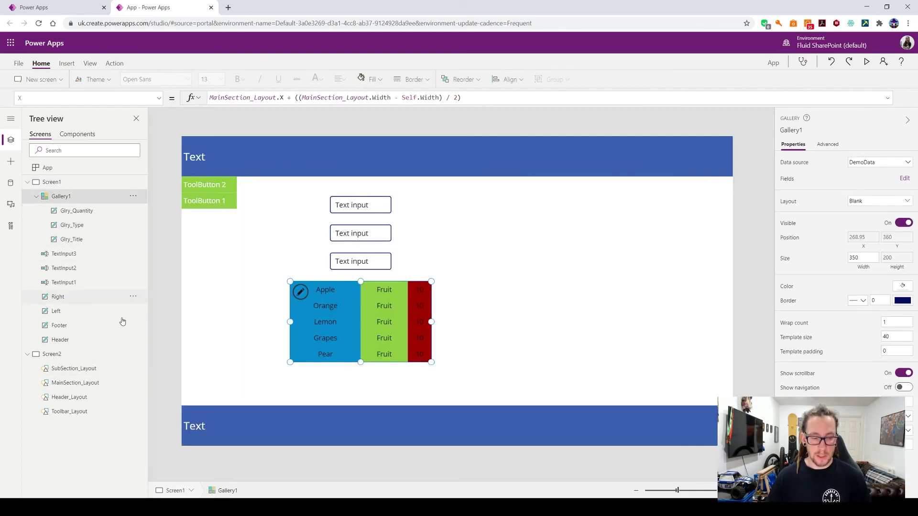
pyautogui.click(82, 369)
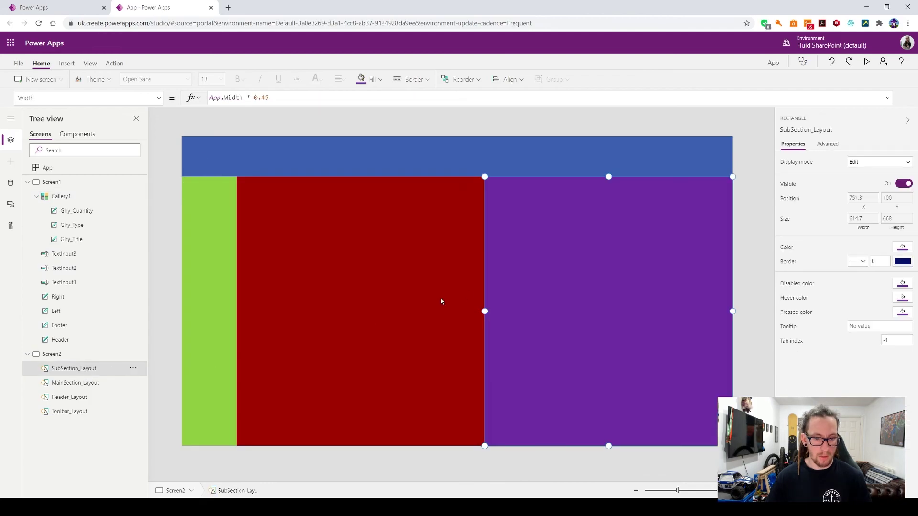
pyautogui.click(740, 244)
pyautogui.click(581, 285)
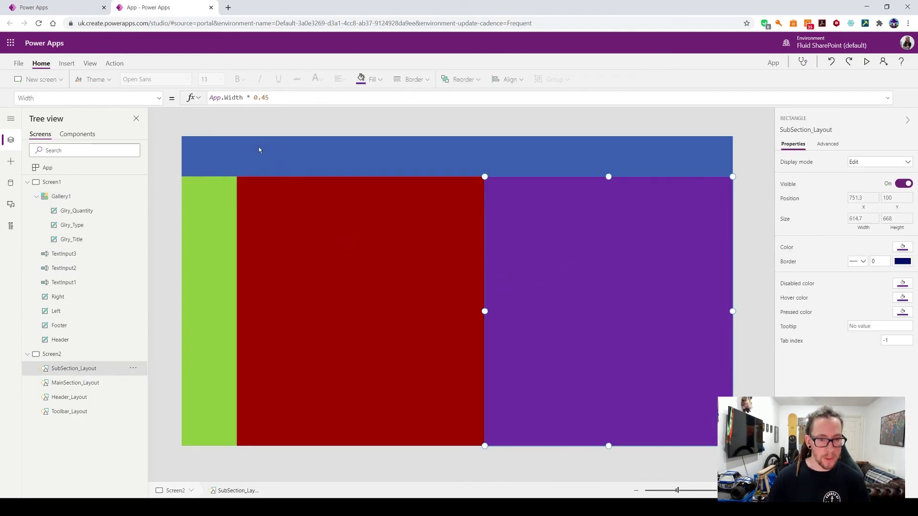
pyautogui.click(276, 97)
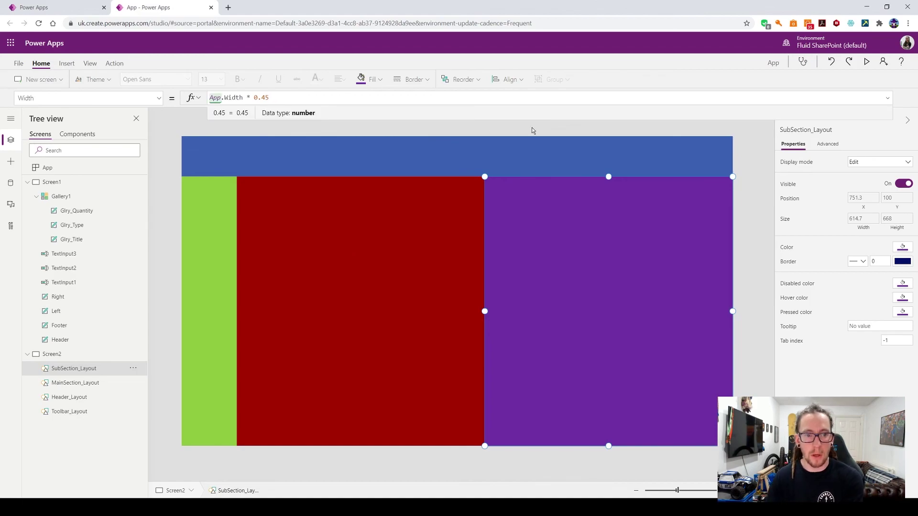
pyautogui.press('BackSpace')
pyautogui.press('BackSpace')
pyautogui.write('10')
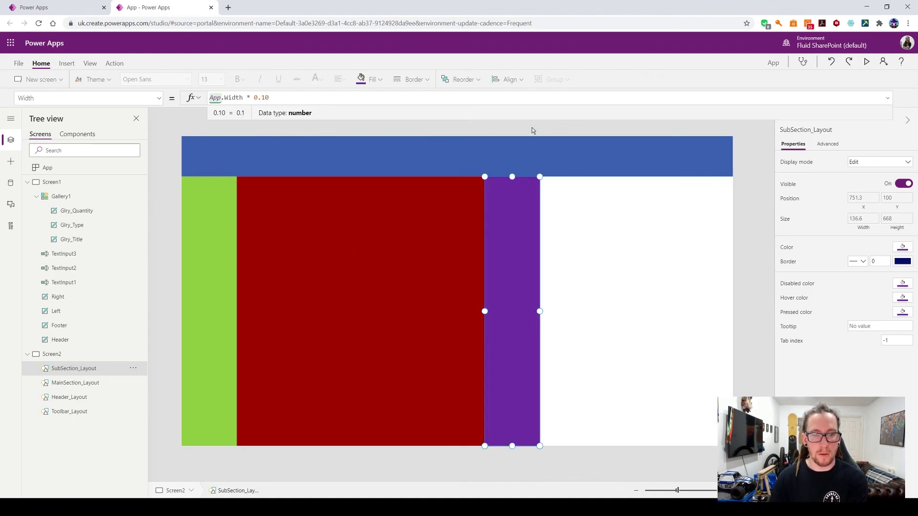
# - Set the Width of the red MainSection_Layout rectangle to App.Width * 0.80
pyautogui.click(379, 258)
pyautogui.click(277, 96)
pyautogui.press('BackSpace')
pyautogui.press('BackSpace')
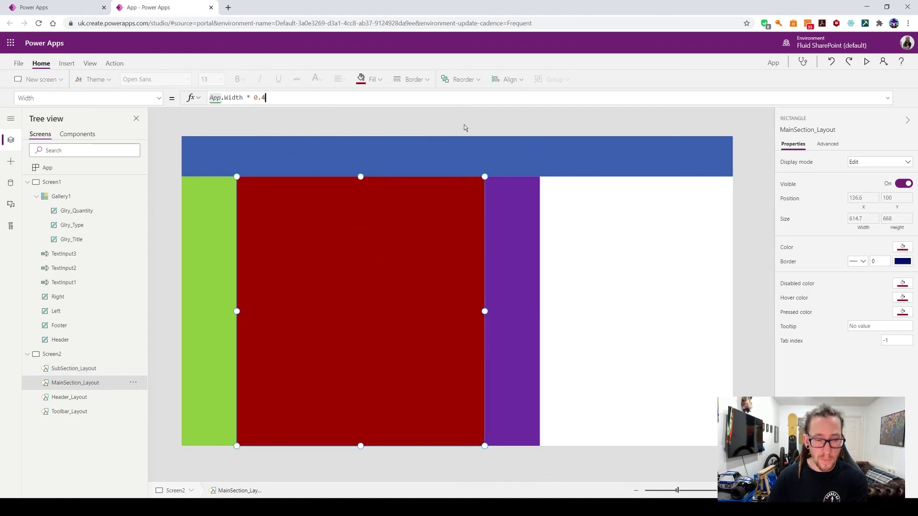
pyautogui.write('80')
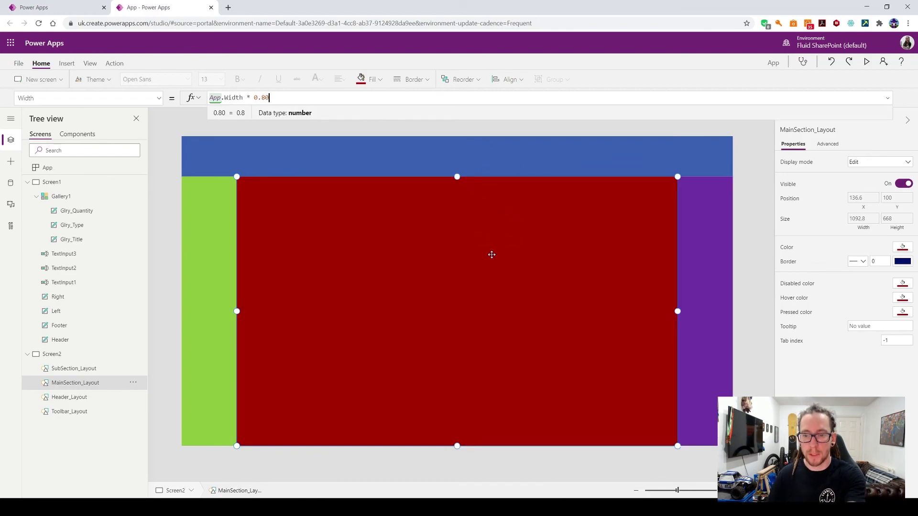
# - Set the Height of the blue Header_Layout rectangle on Screen2 to 50
pyautogui.click(409, 148)
pyautogui.click(159, 98)
pyautogui.scroll(5, 67, 241)
pyautogui.scroll(-3, 67, 220)
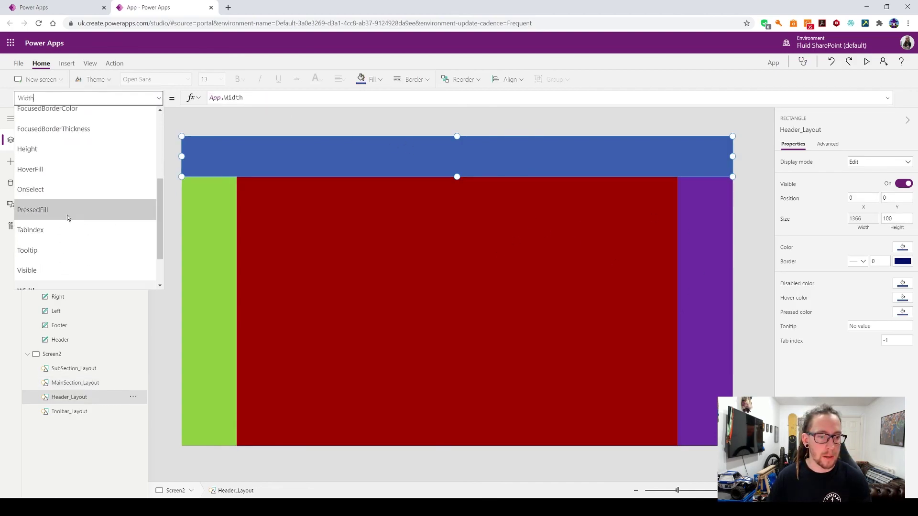
pyautogui.click(62, 152)
pyautogui.doubleClick(216, 98)
pyautogui.write('50')
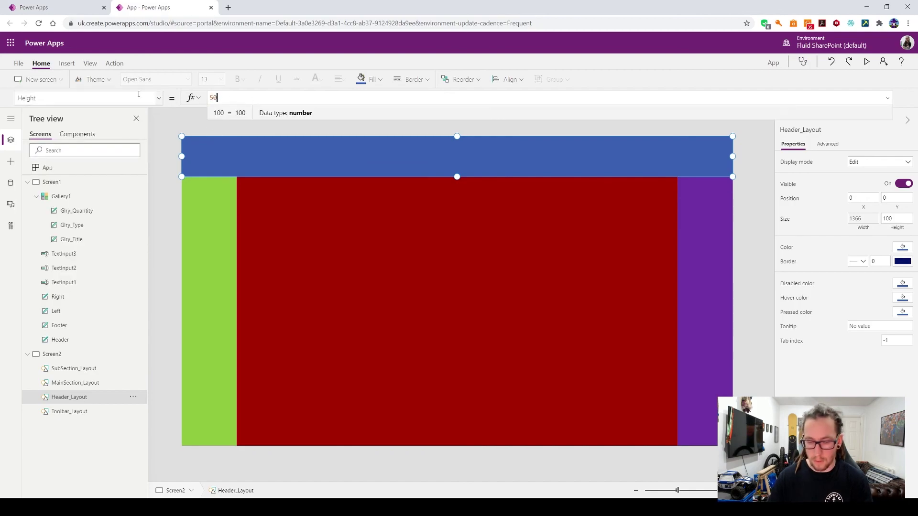
# - Set the Width of the green Toolbar_Layout rectangle on Screen2 to App.Width * 0.15
pyautogui.click(217, 194)
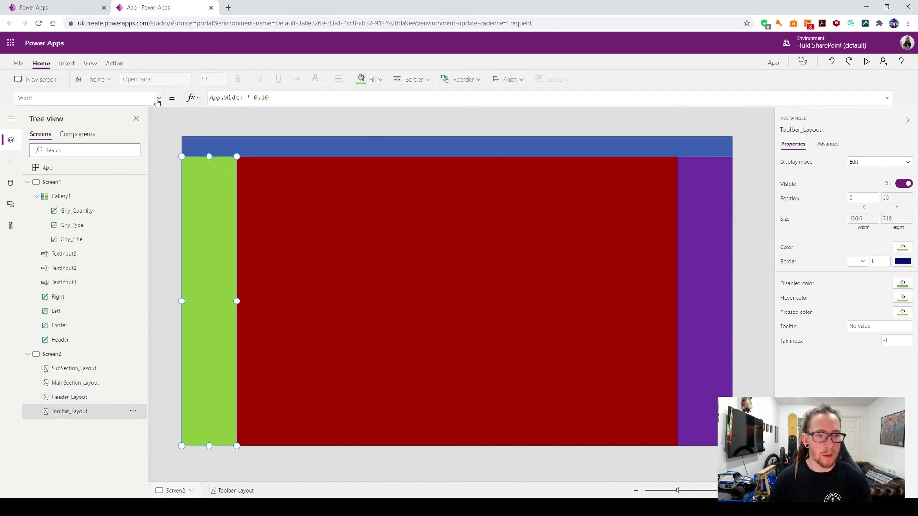
pyautogui.click(282, 98)
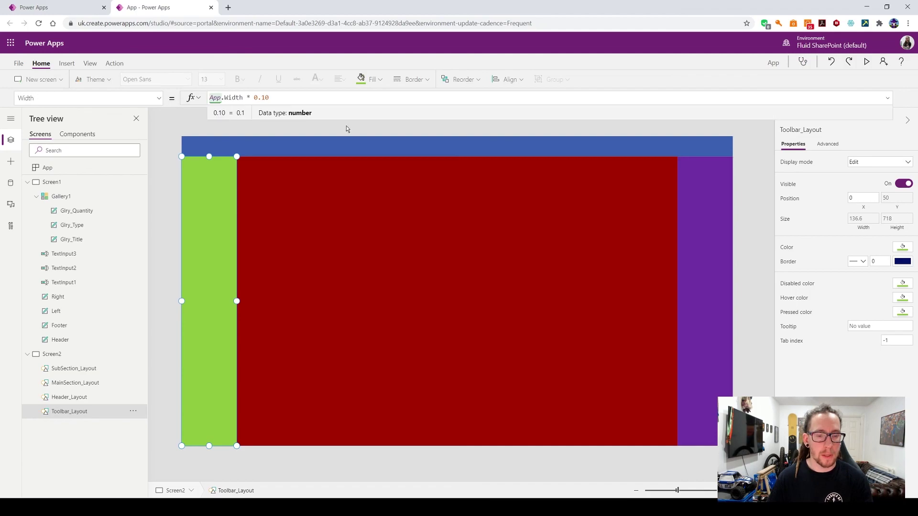
pyautogui.press('BackSpace')
pyautogui.write('5')
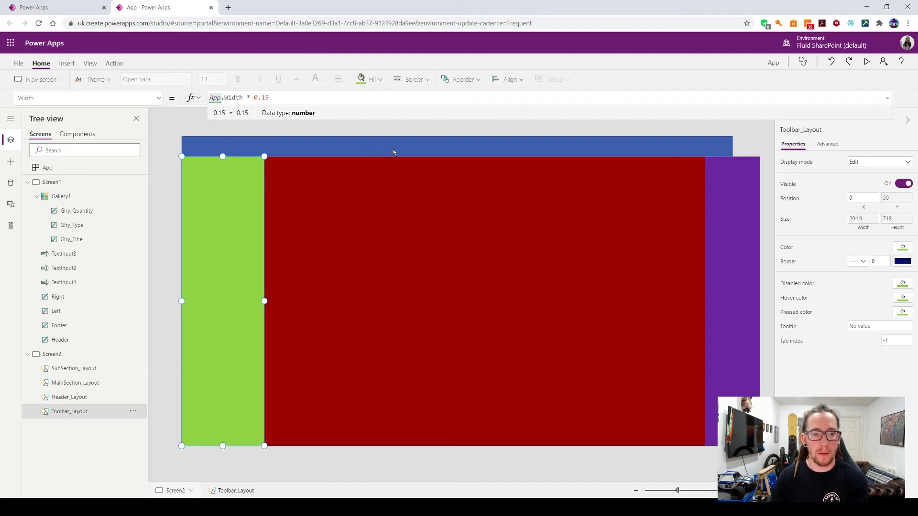
# - Set the Width of the red MainSection_Layout rectangle to App.Width * 0.75, and return to Screen1 to check its layout
pyautogui.click(408, 221)
pyautogui.click(283, 98)
pyautogui.press('BackSpace')
pyautogui.press('BackSpace')
pyautogui.write('75')
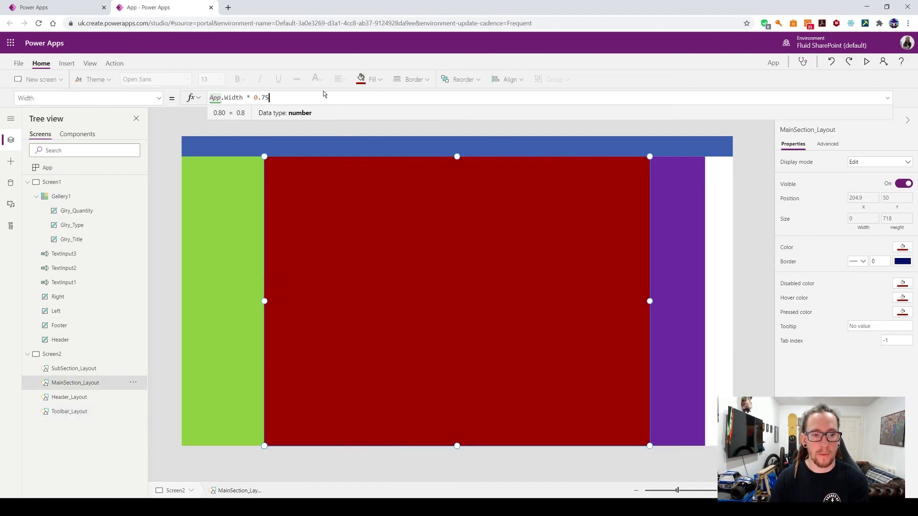
pyautogui.click(745, 231)
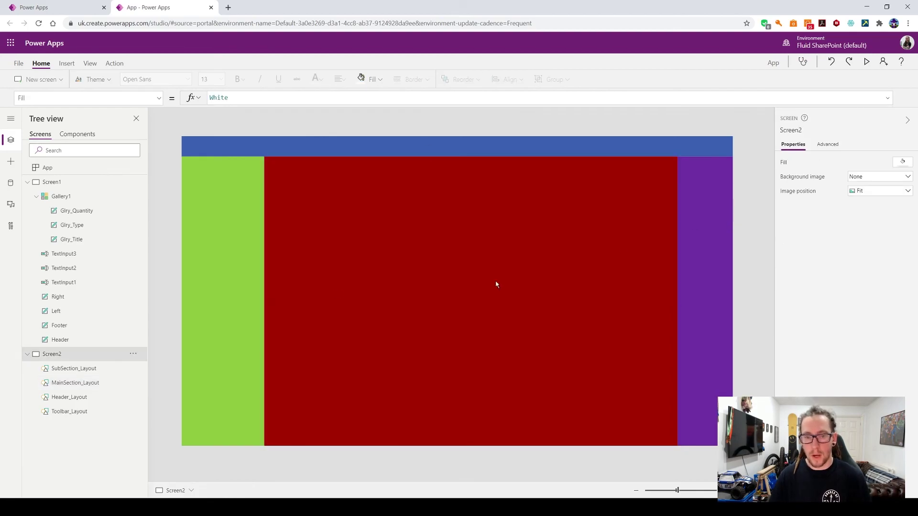
pyautogui.click(74, 200)
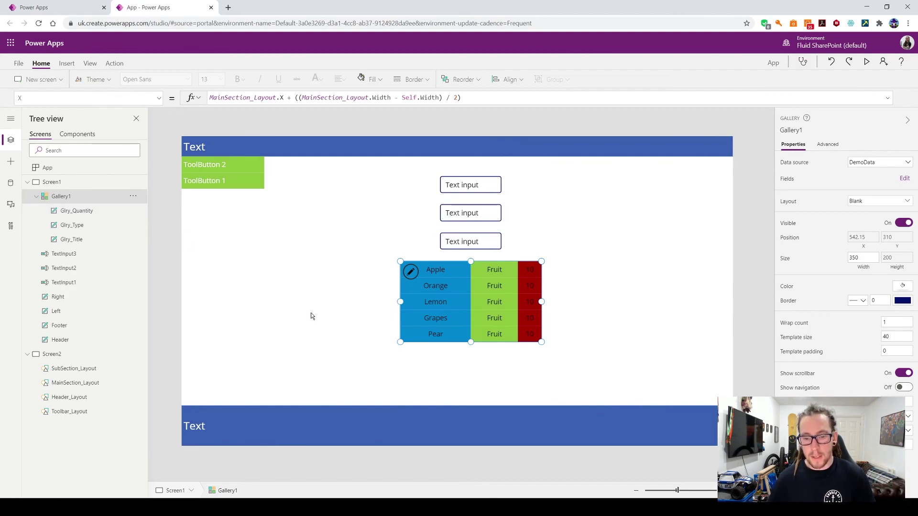
pyautogui.click(742, 252)
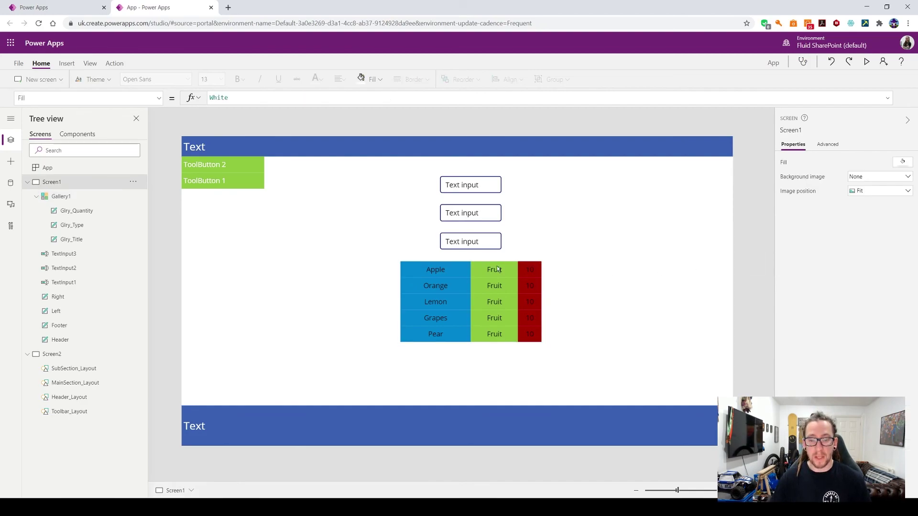